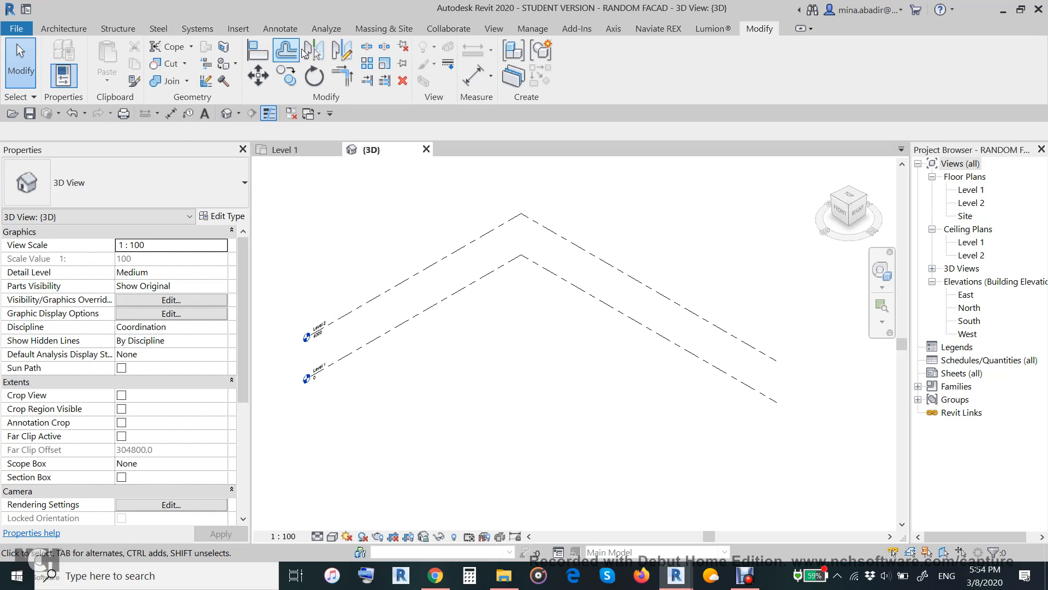
Start a new in-place mass, keeping the name Mass 1
left_click(383, 29)
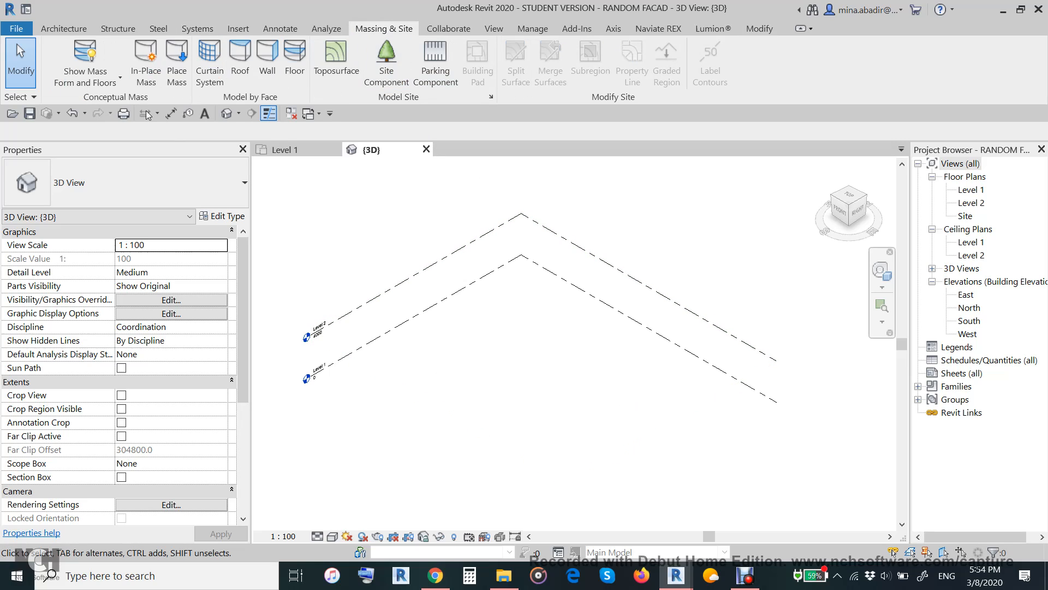
left_click(140, 54)
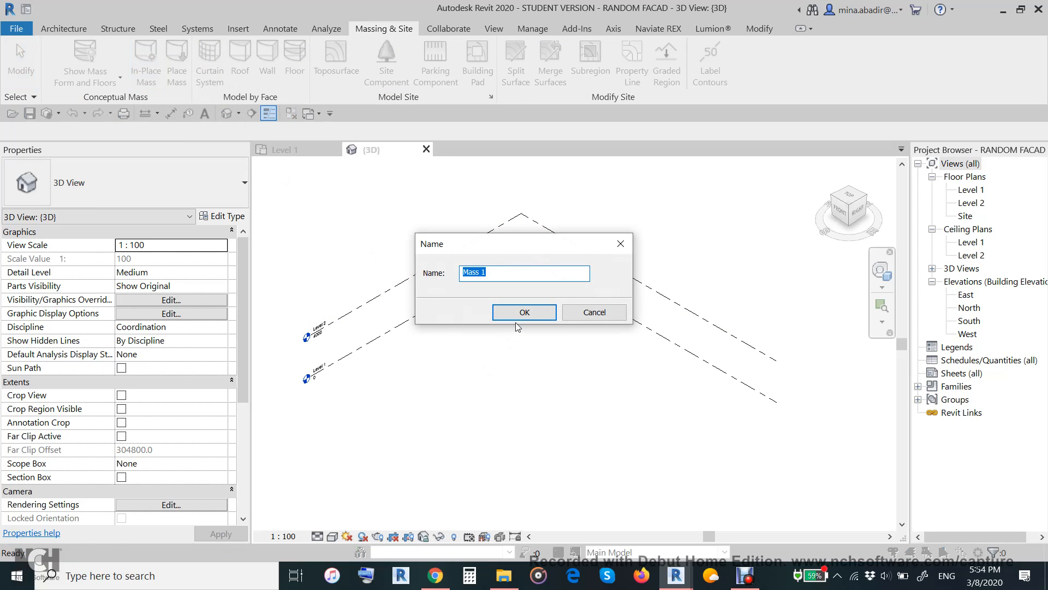
left_click(516, 319)
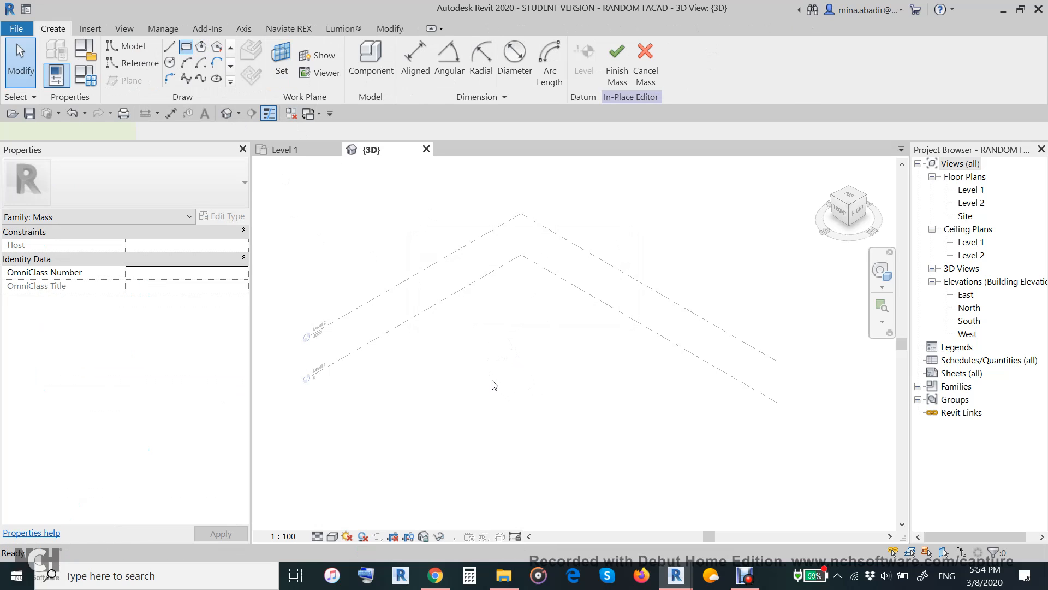
Draw a rectangle of model lines on Level 1, about 25200 mm long, as the base outline of the mass
left_click(186, 47)
left_click(455, 364)
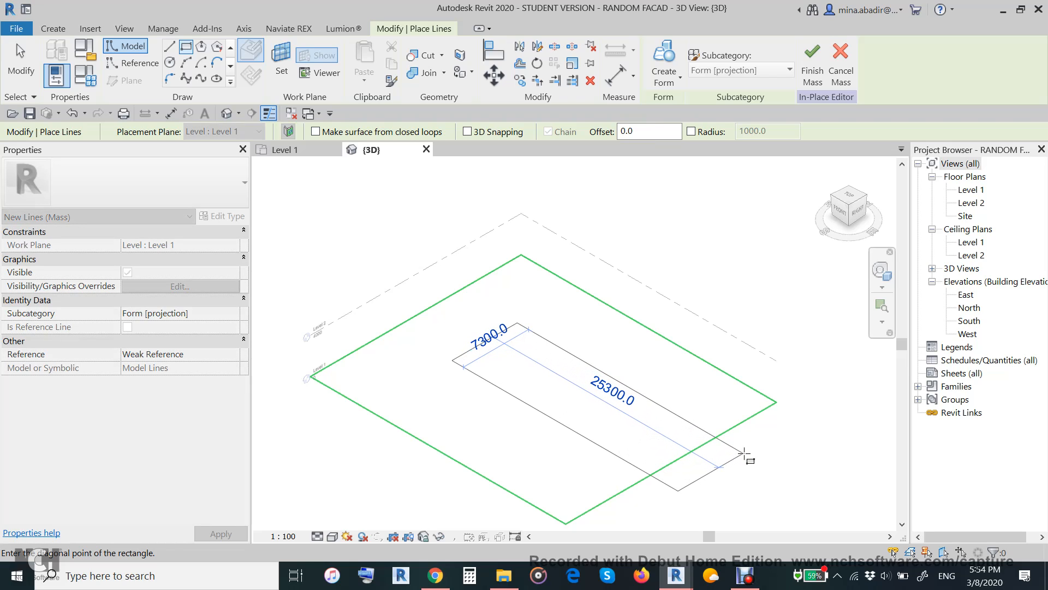
left_click(749, 449)
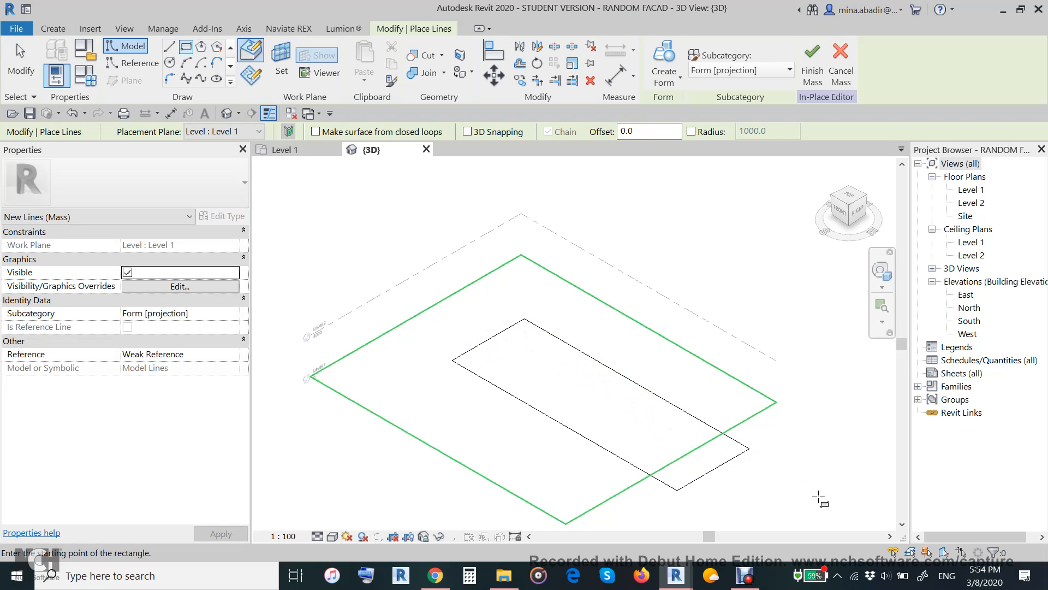
key("Escape")
key("Escape")
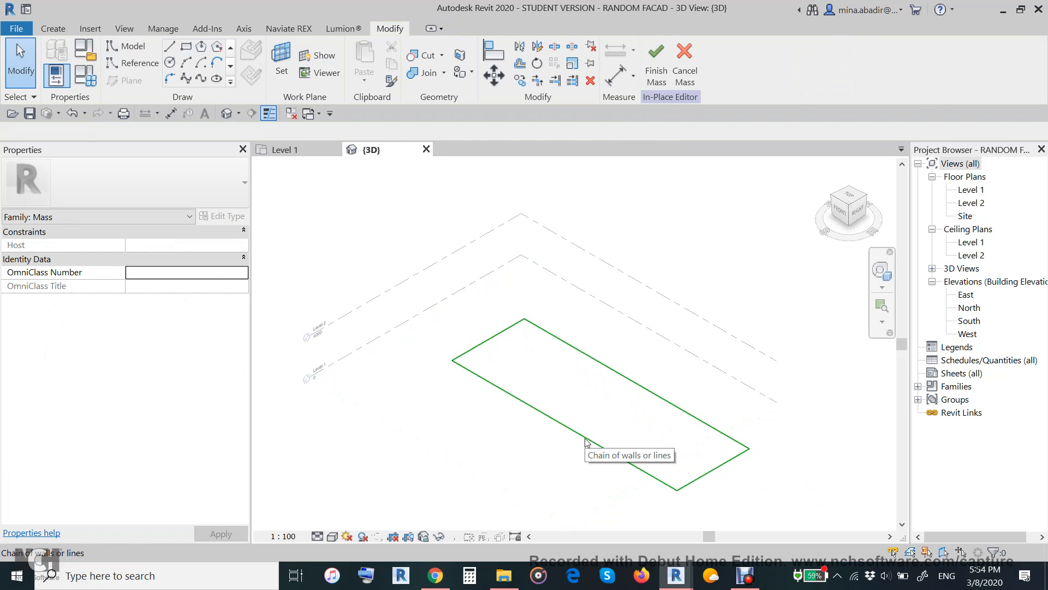
Delete only the long front line of the rectangle, leaving the other three sides
left_click(585, 443)
key("Escape")
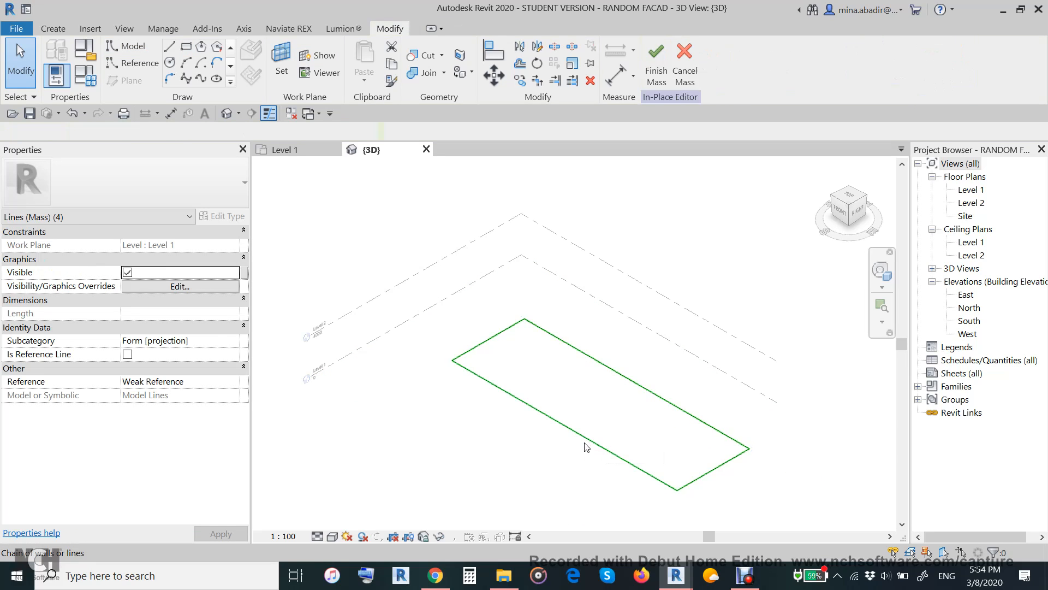
key("Tab")
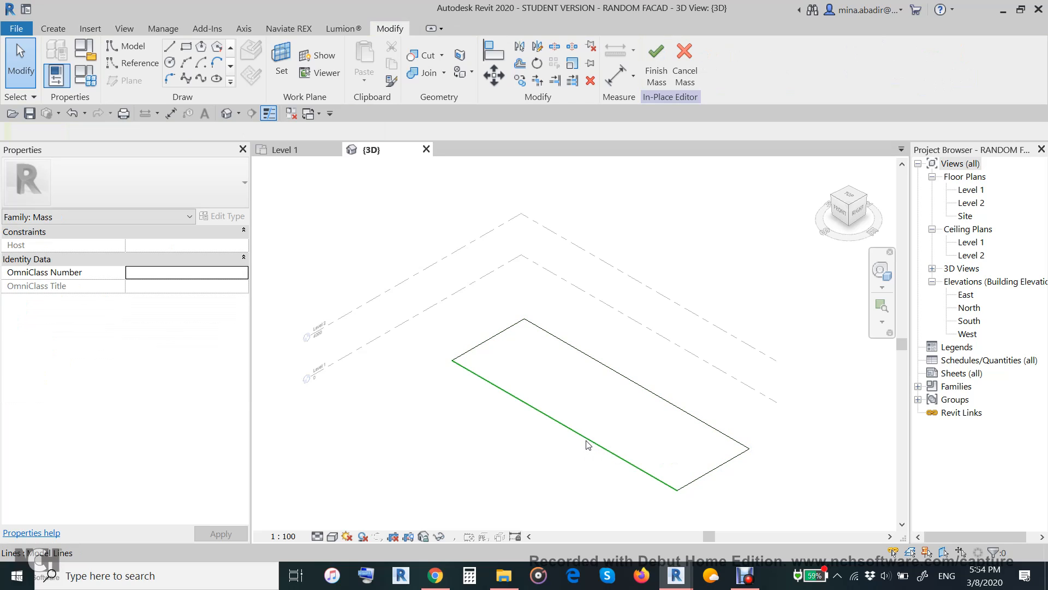
left_click(585, 443)
key("Delete")
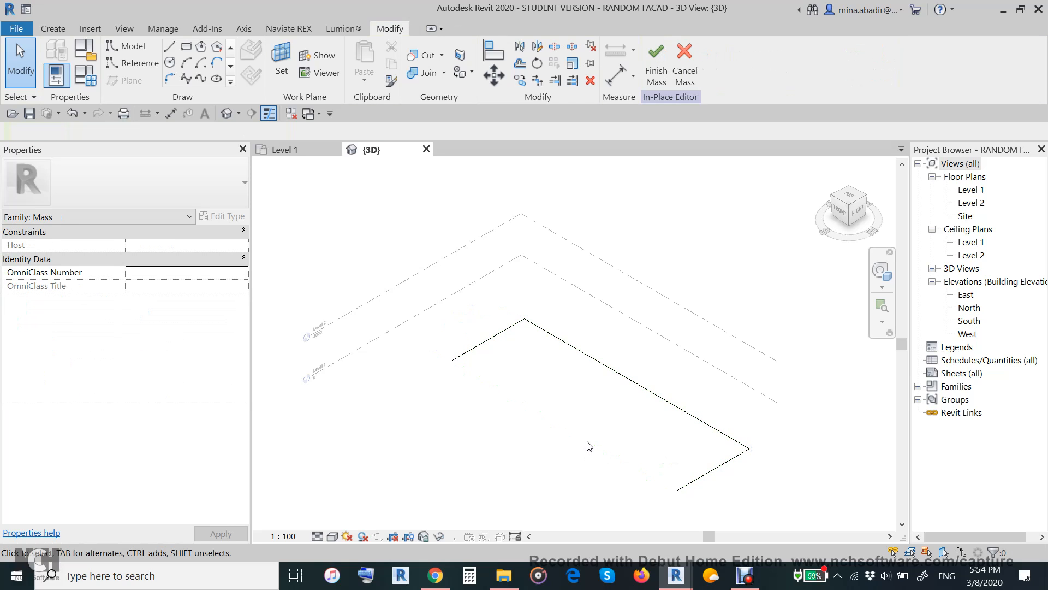
Close the open front of the outline with an S-shaped spline between the two free endpoints, using two intermediate control points
left_click(186, 79)
left_click(453, 360)
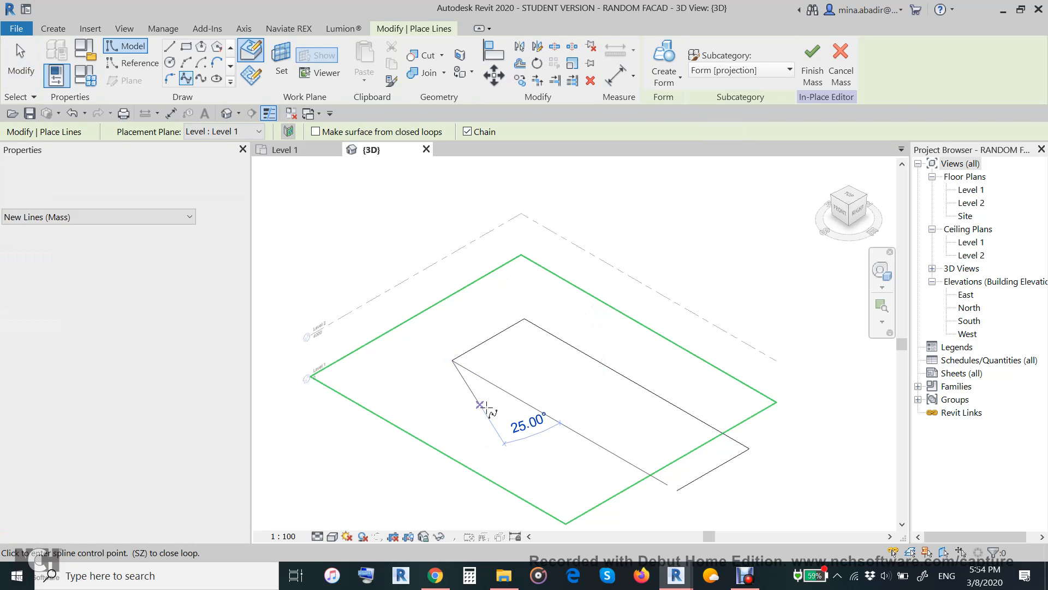
left_click(471, 429)
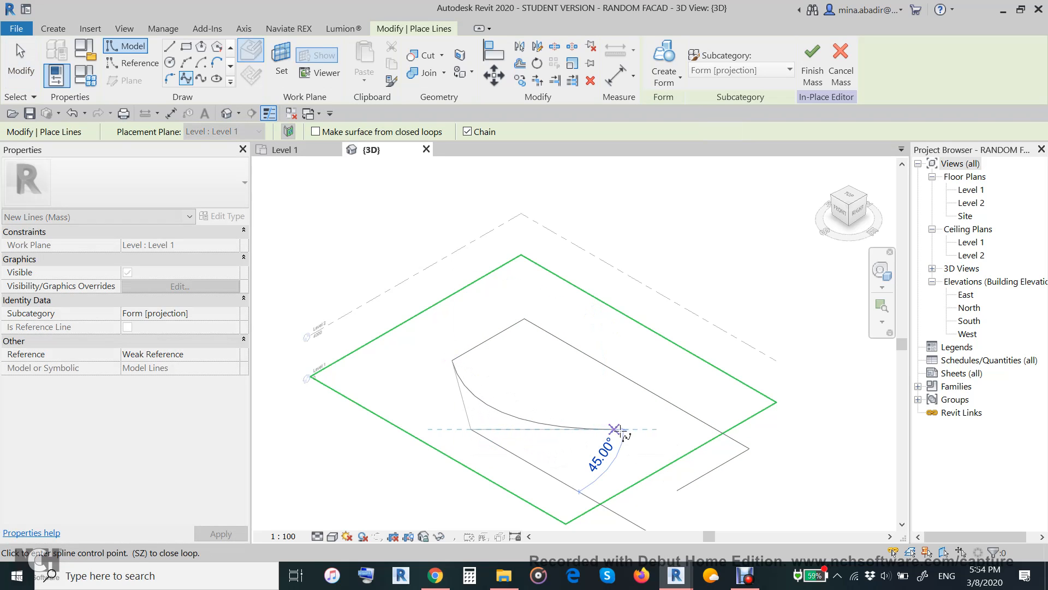
left_click(615, 429)
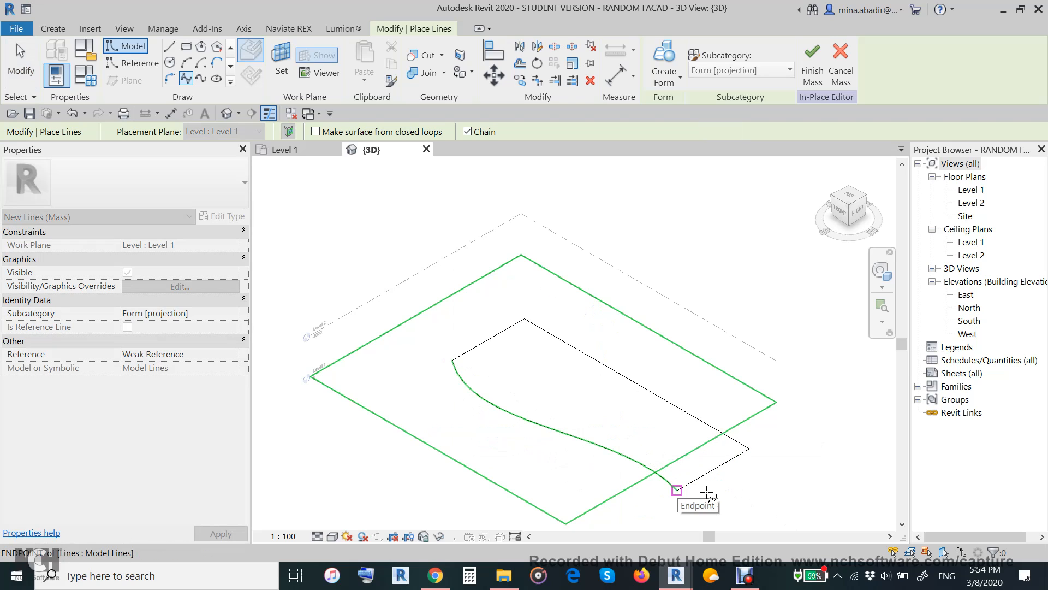
left_click(706, 493)
key("Escape")
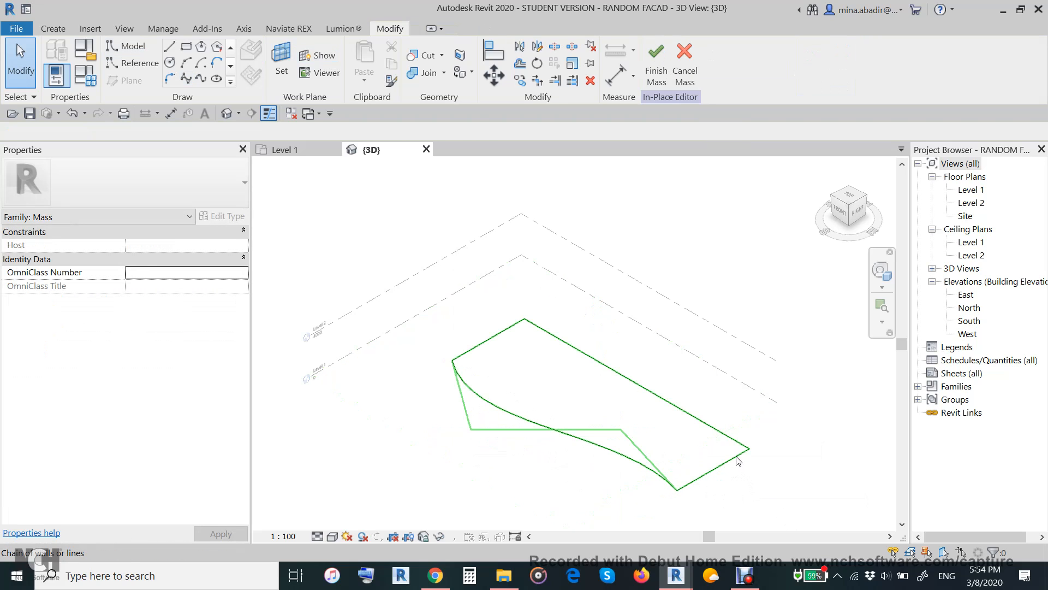
Create a solid form from the closed outline chain and pull its top face upward to make it taller
left_click(737, 460)
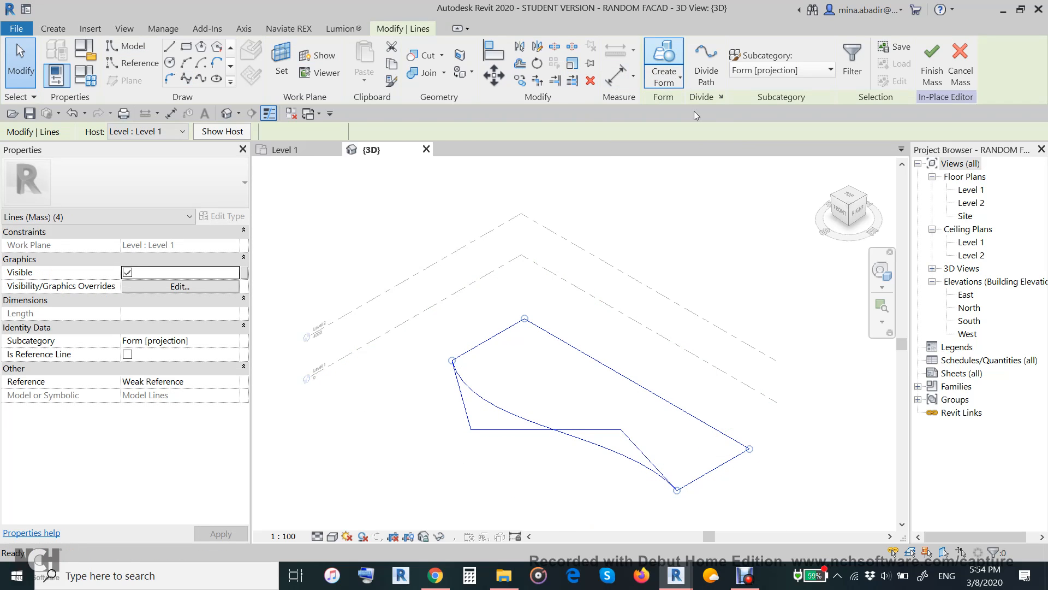
left_click(664, 61)
left_click(646, 307)
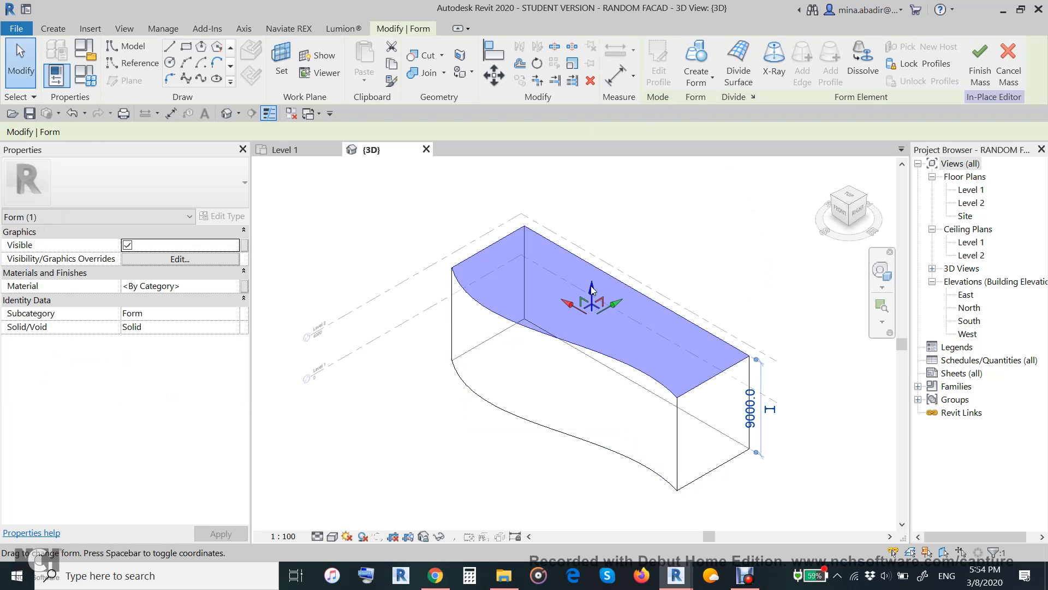
left_click_drag(592, 288, 566, 224)
left_click(708, 237)
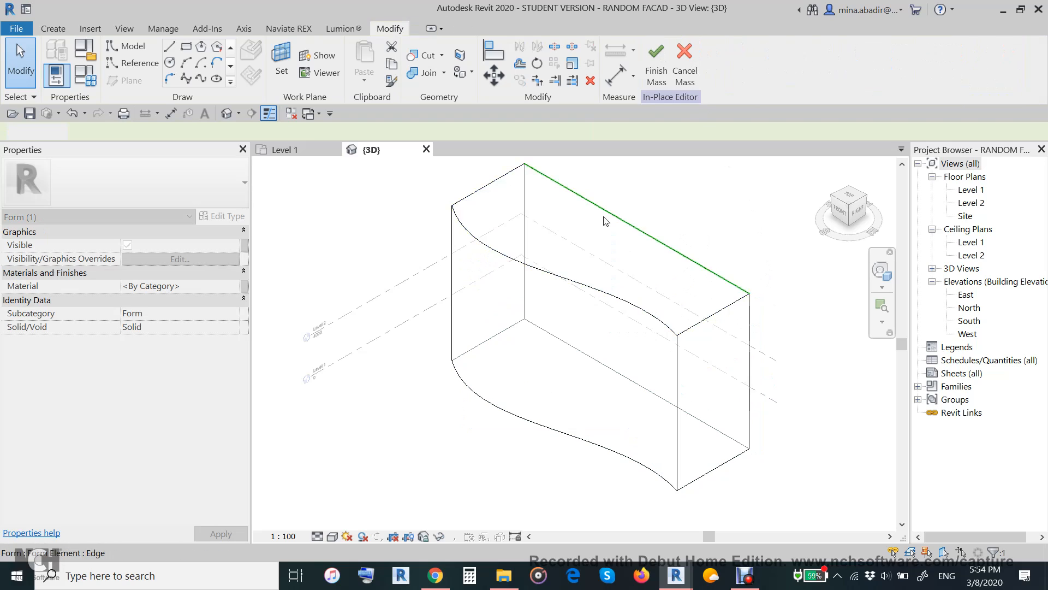
Stretch the form outward at its flat right-hand end face and finish the in-place mass
scroll(604, 223, "down", 1)
middle_click_drag(712, 315, 597, 311)
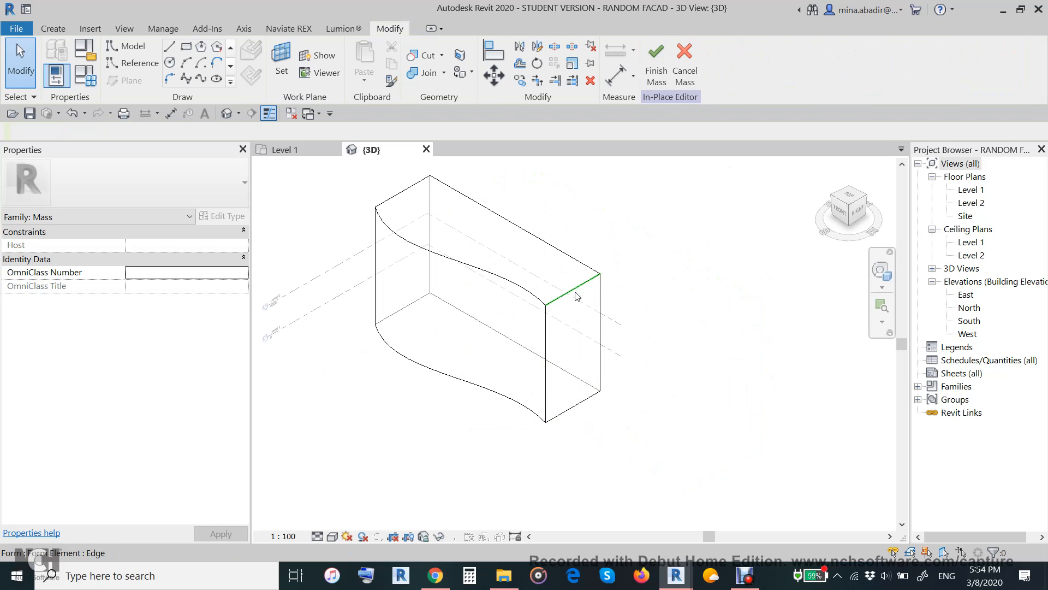
left_click(606, 371)
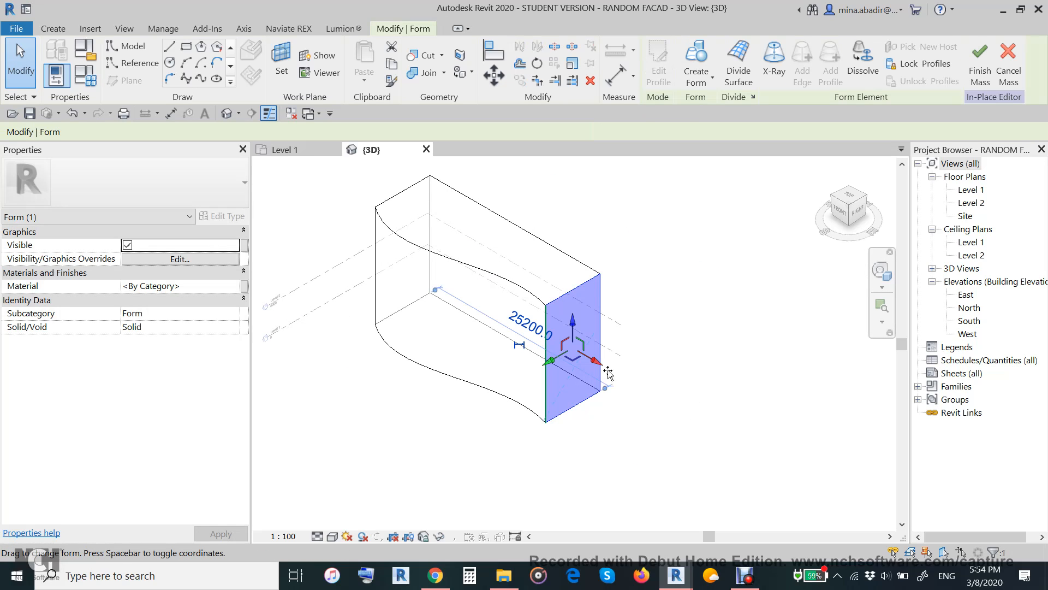
left_click_drag(608, 373, 634, 387)
key("Escape")
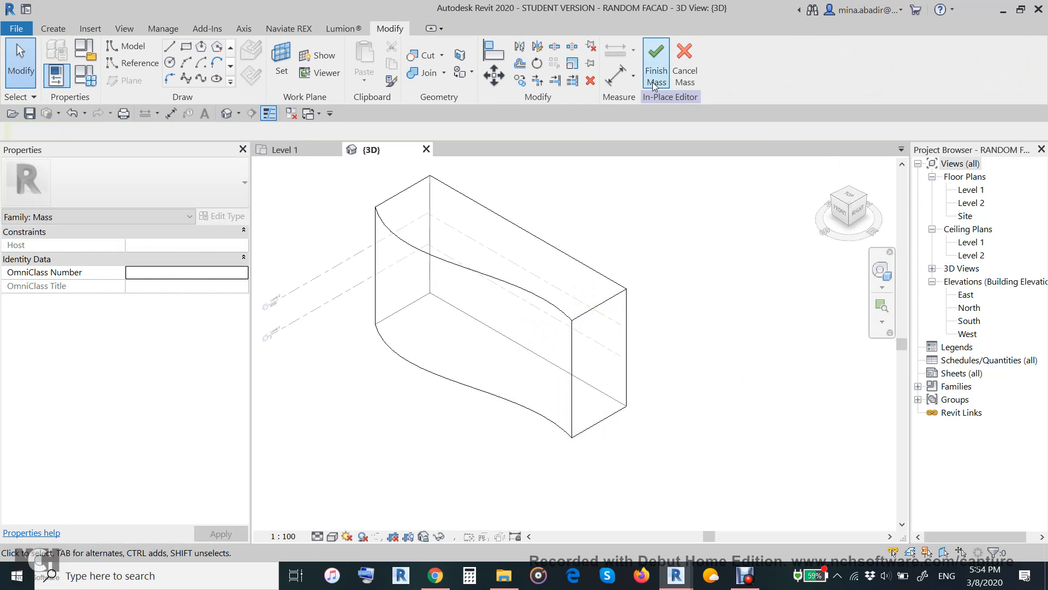
left_click(656, 79)
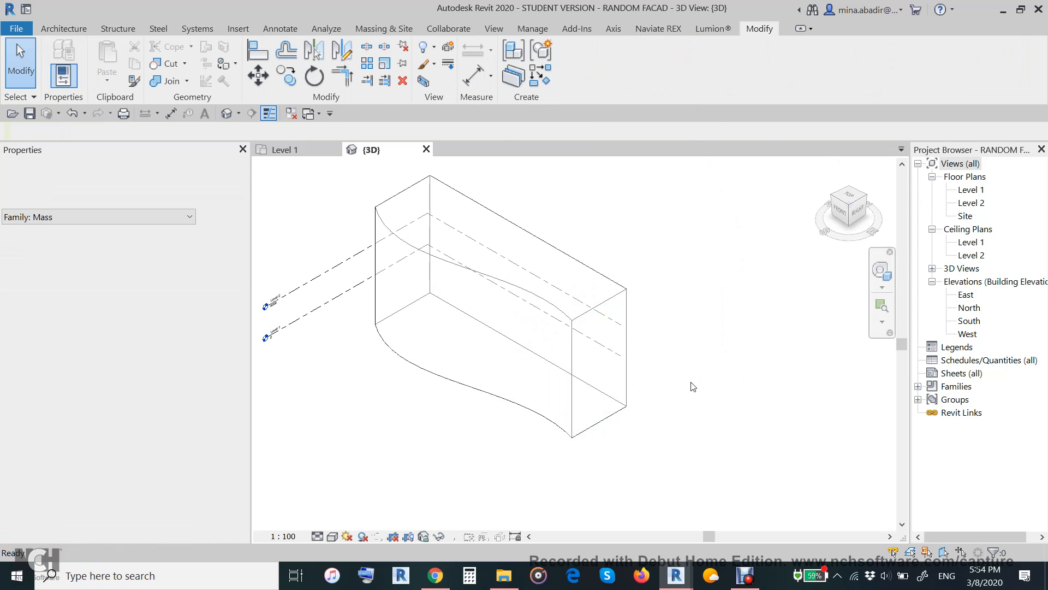
Lengthen the finished mass further by stretching its flat right-hand end face outward
middle_click_drag(694, 393, 765, 410, "shift")
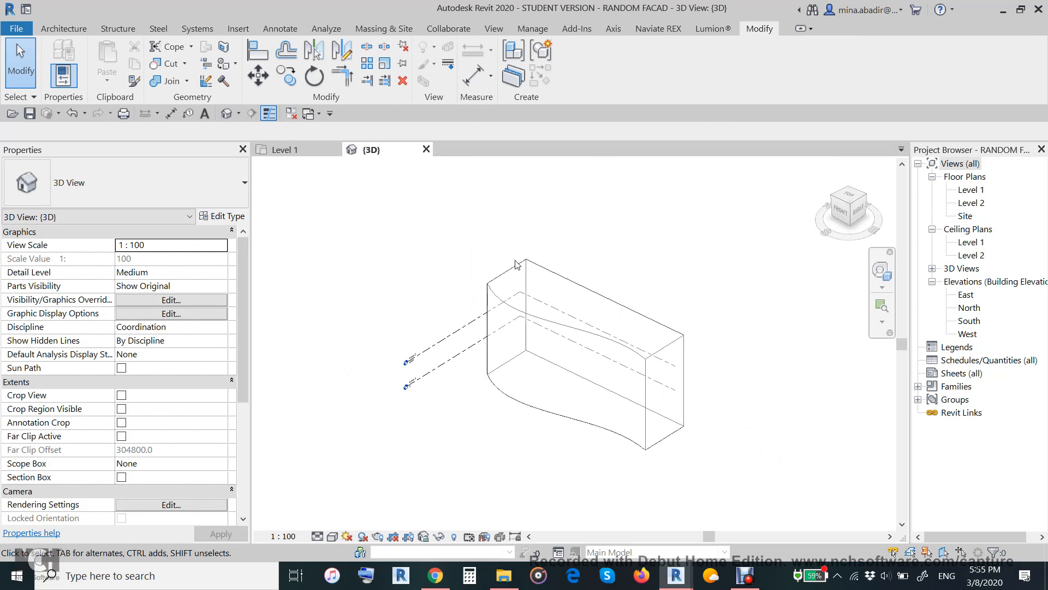
left_click(667, 355)
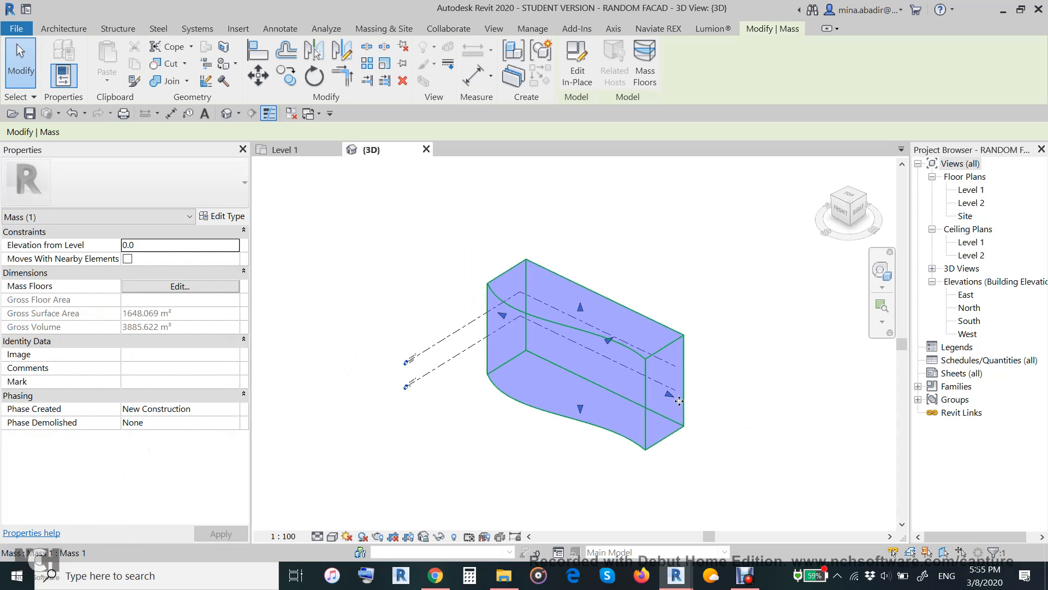
left_click(811, 486)
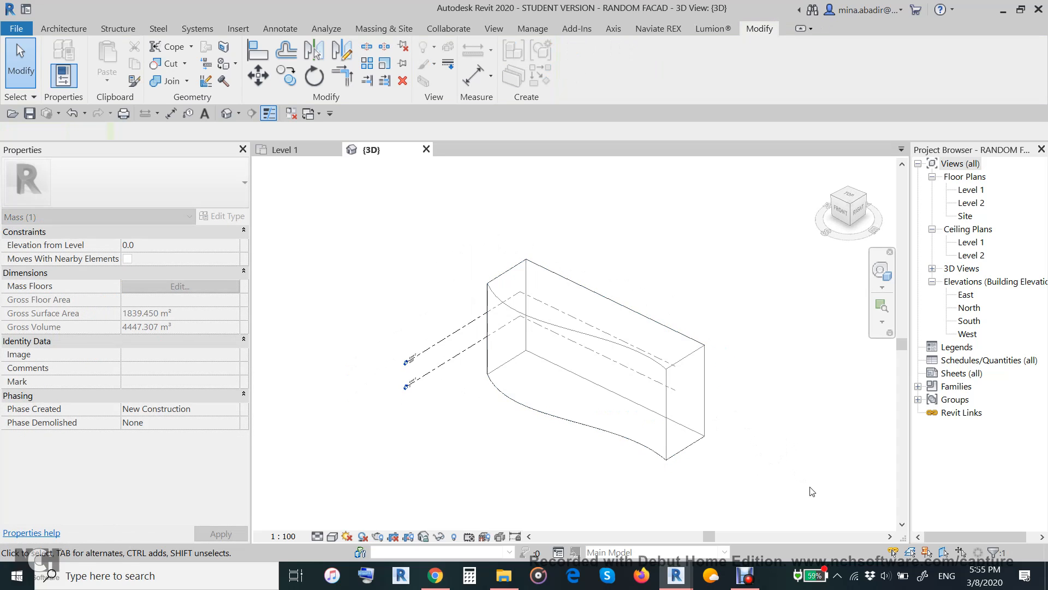
scroll(603, 461, "up", 1)
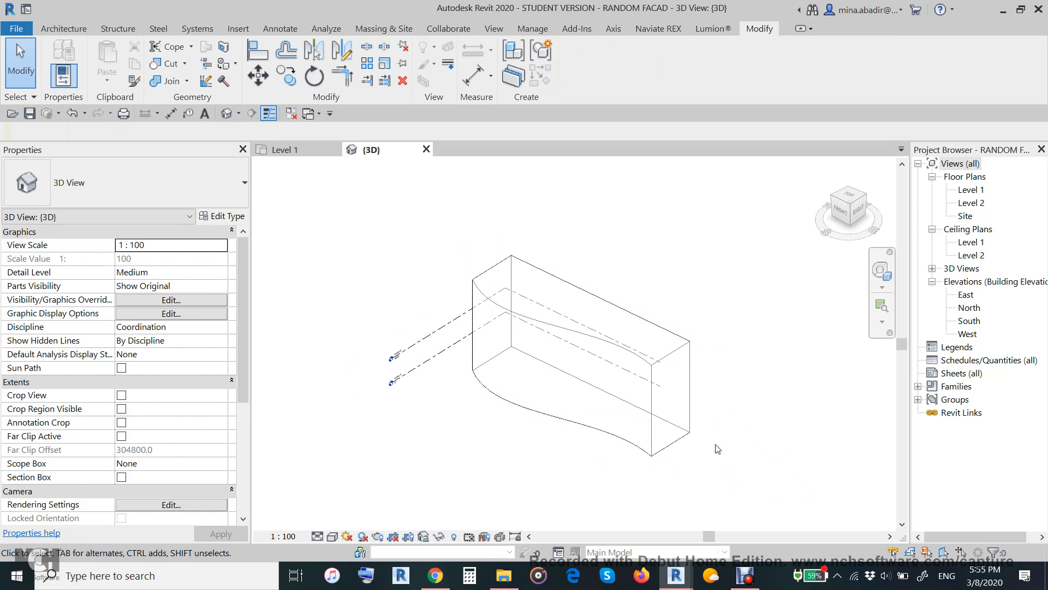
middle_click_drag(726, 427, 720, 424)
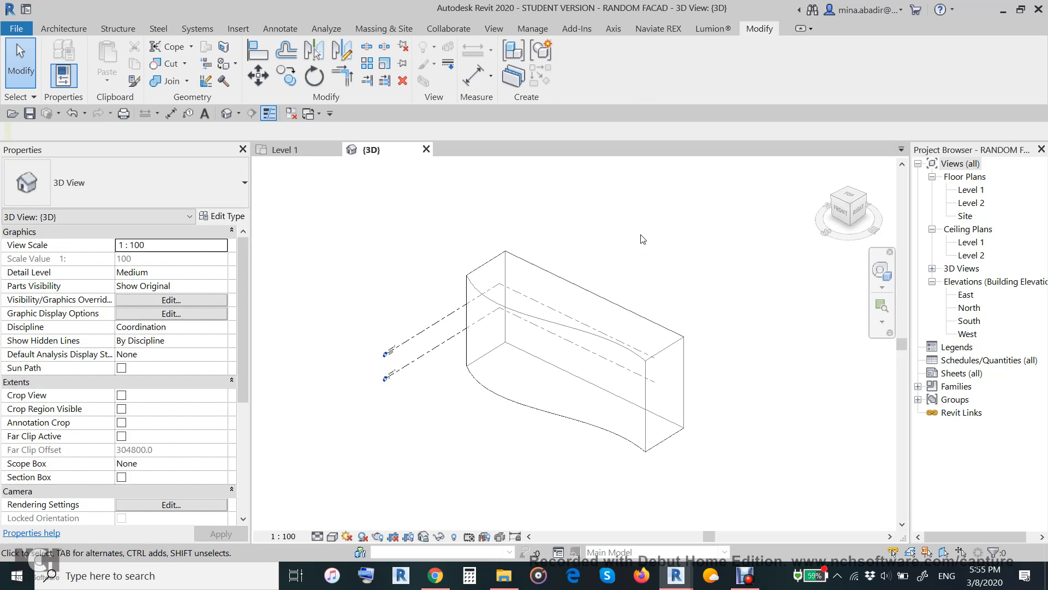
Create a 1500 x 3000mm curtain system by face on the curved front of the mass
left_click(389, 33)
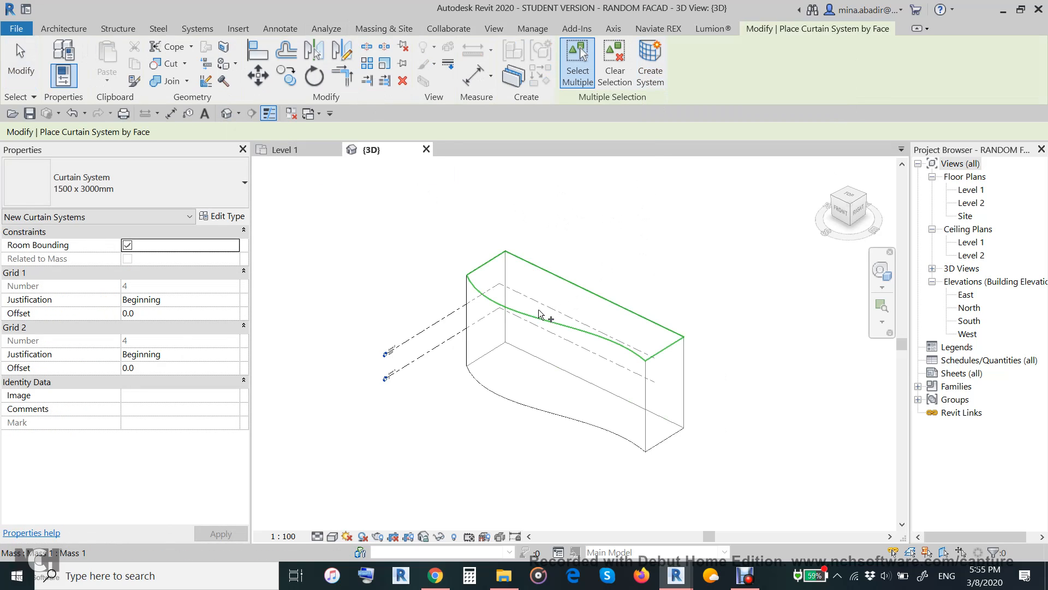
left_click(532, 322)
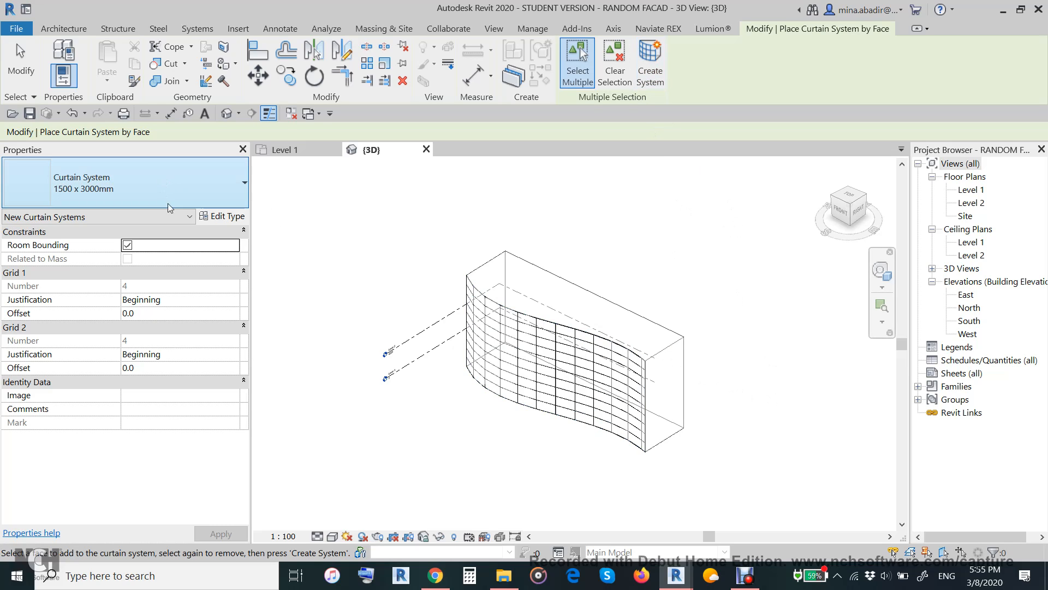
key("Escape")
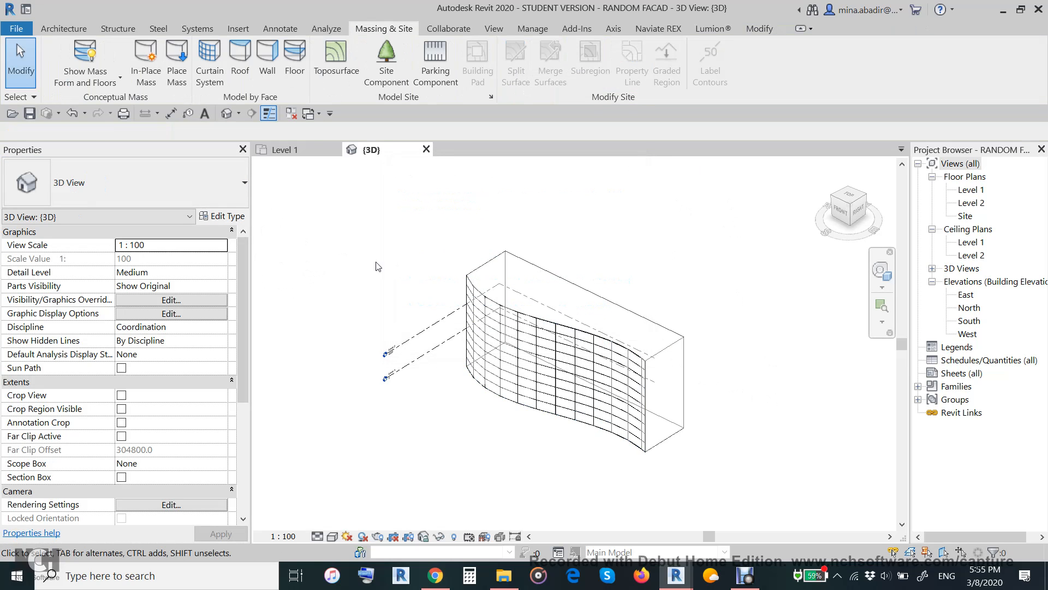
Duplicate the placed curtain system's type under the name "rand cw"
left_click(475, 295)
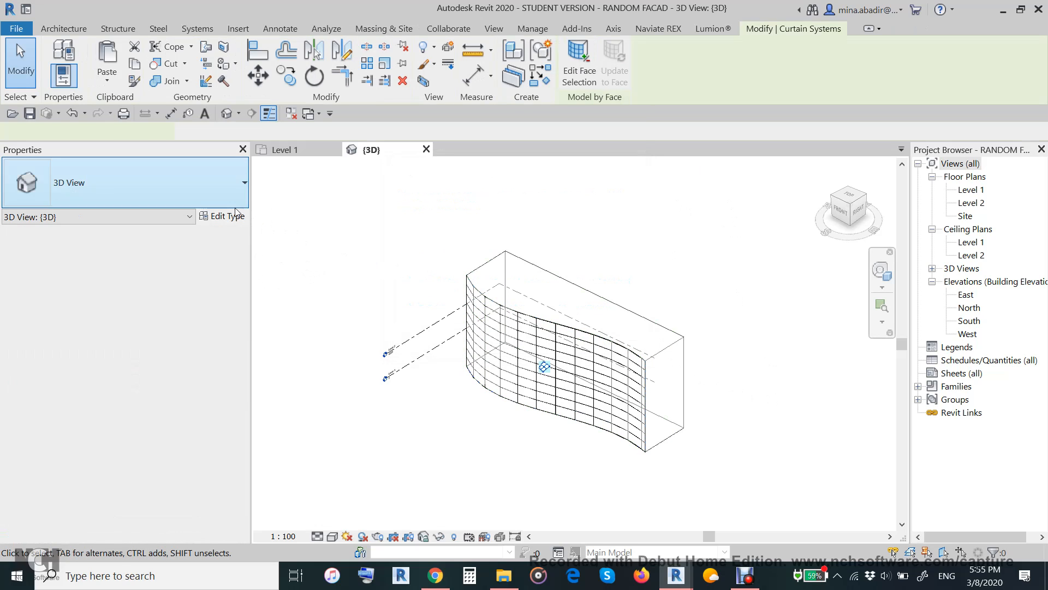
left_click(227, 217)
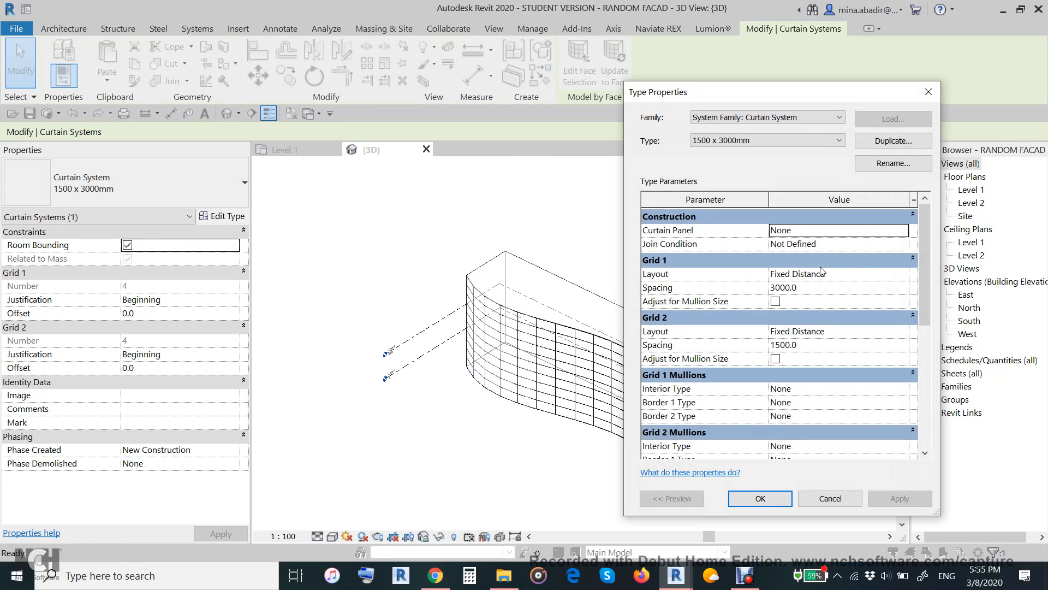
left_click(893, 140)
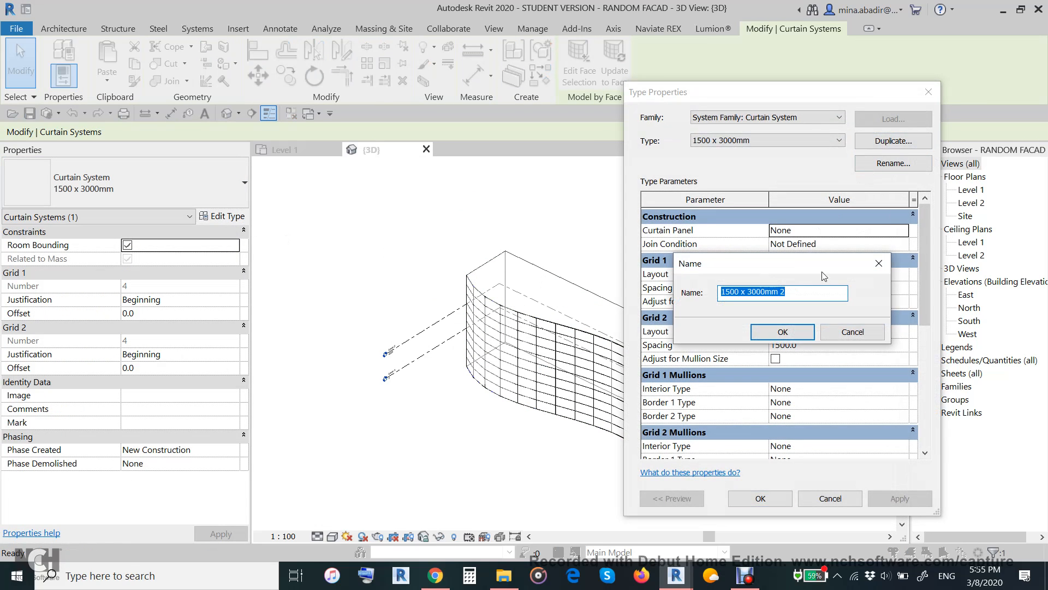
type("rand cw")
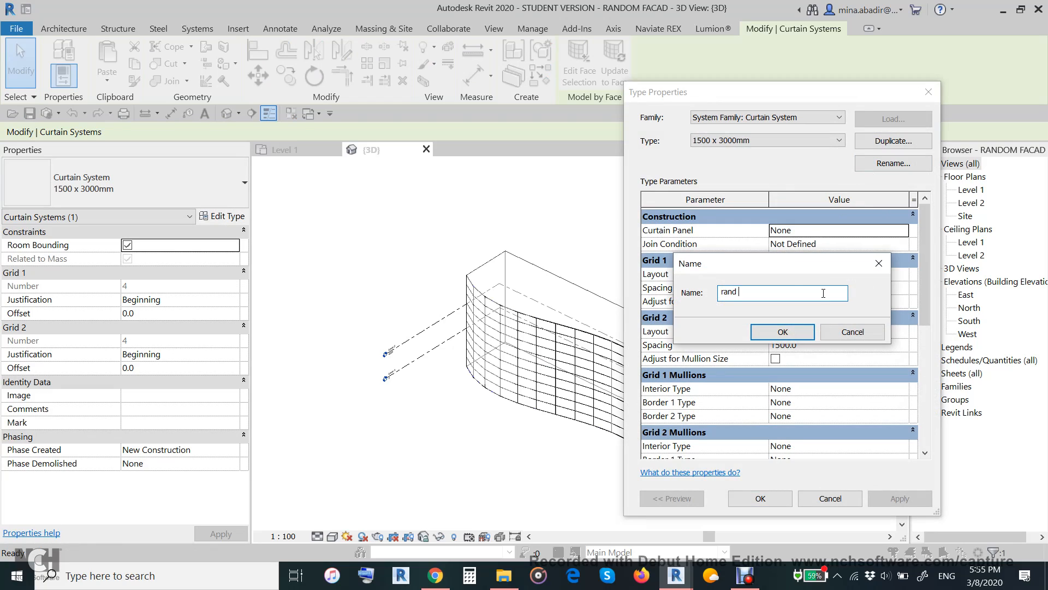
left_click(784, 333)
Set both the Grid 1 and Grid 2 layouts of the rand cw type to Fixed Number and apply the type changes
left_click(887, 277)
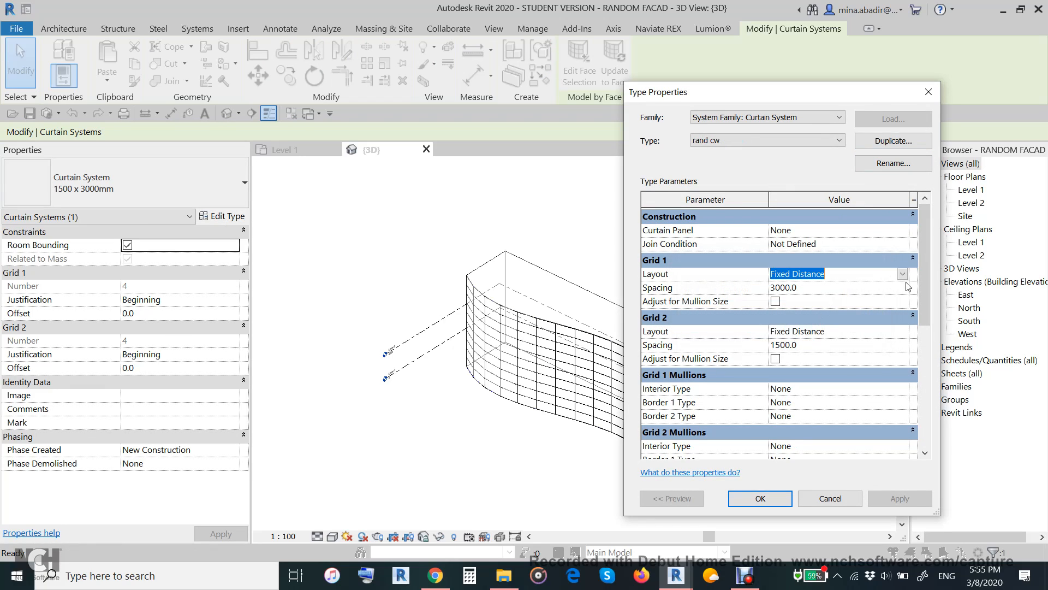
left_click(903, 274)
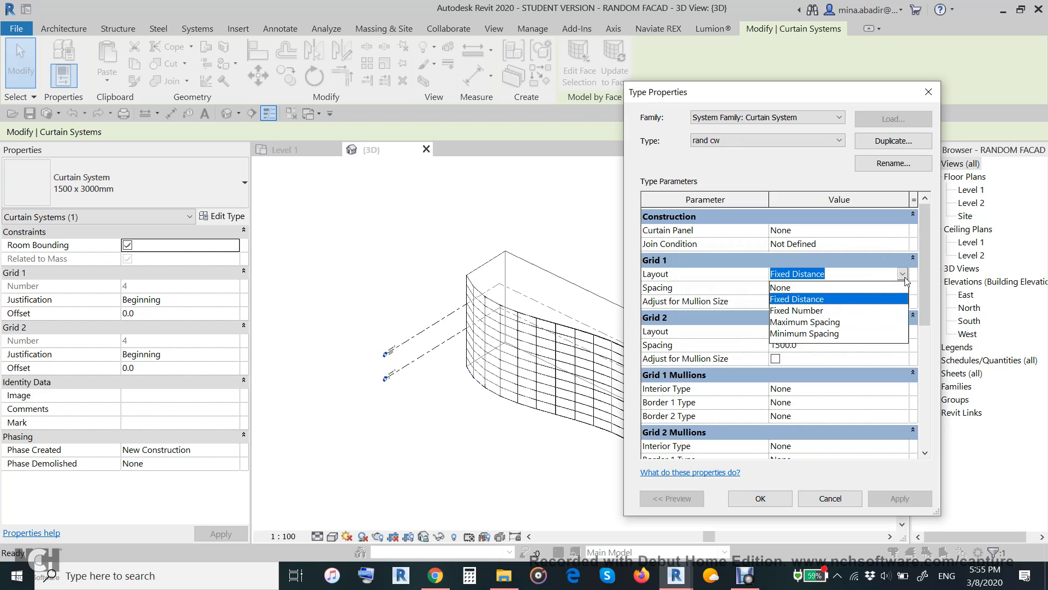
left_click(833, 311)
left_click(906, 333)
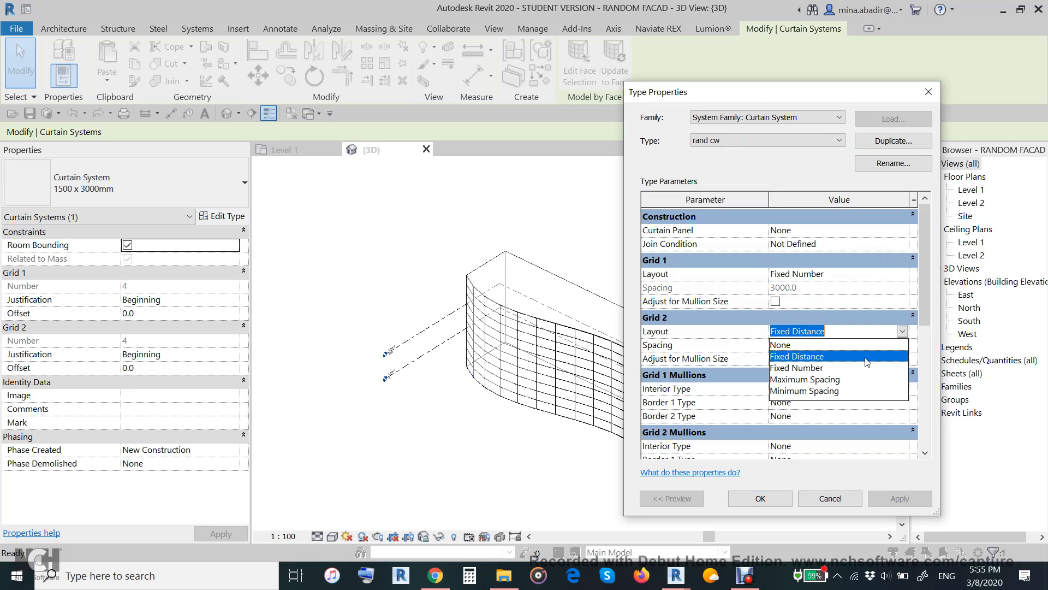
left_click(811, 368)
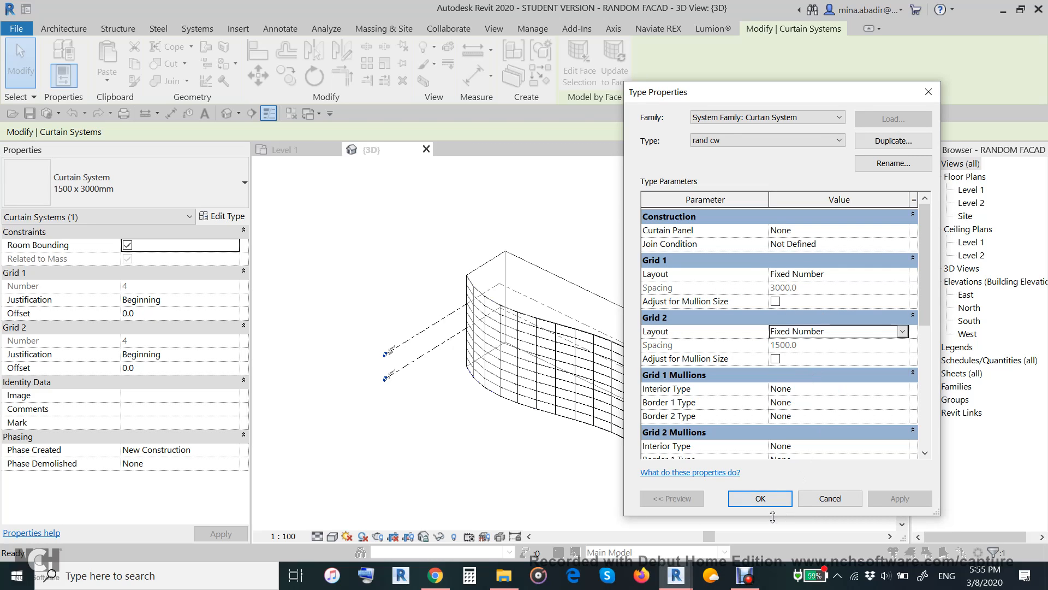
left_click(760, 498)
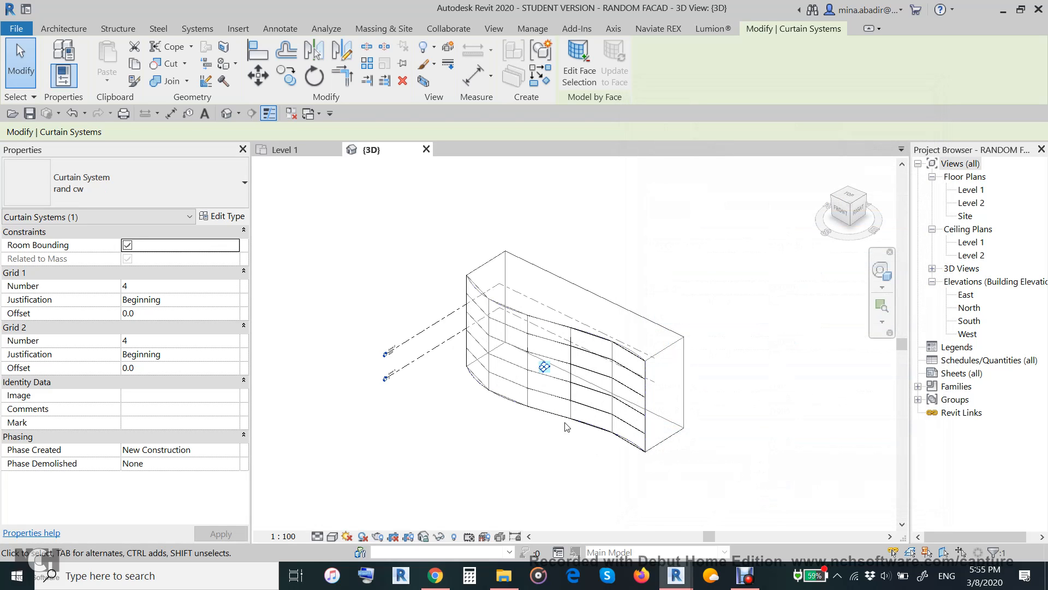
Set the curtain system's Grid 1 number to 8 and deselect the system
left_click(144, 287)
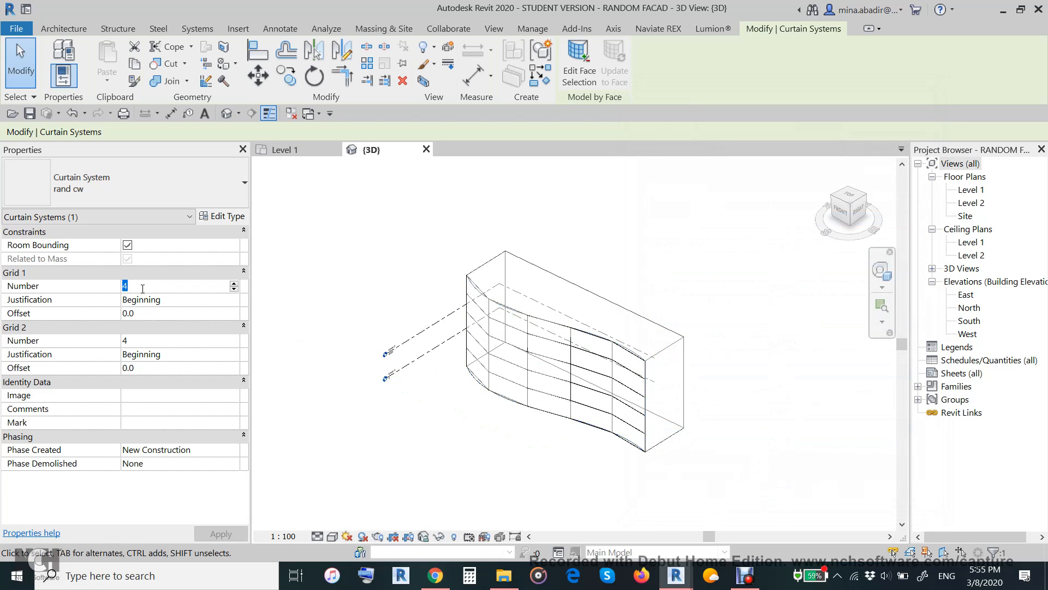
type("8")
left_click(218, 533)
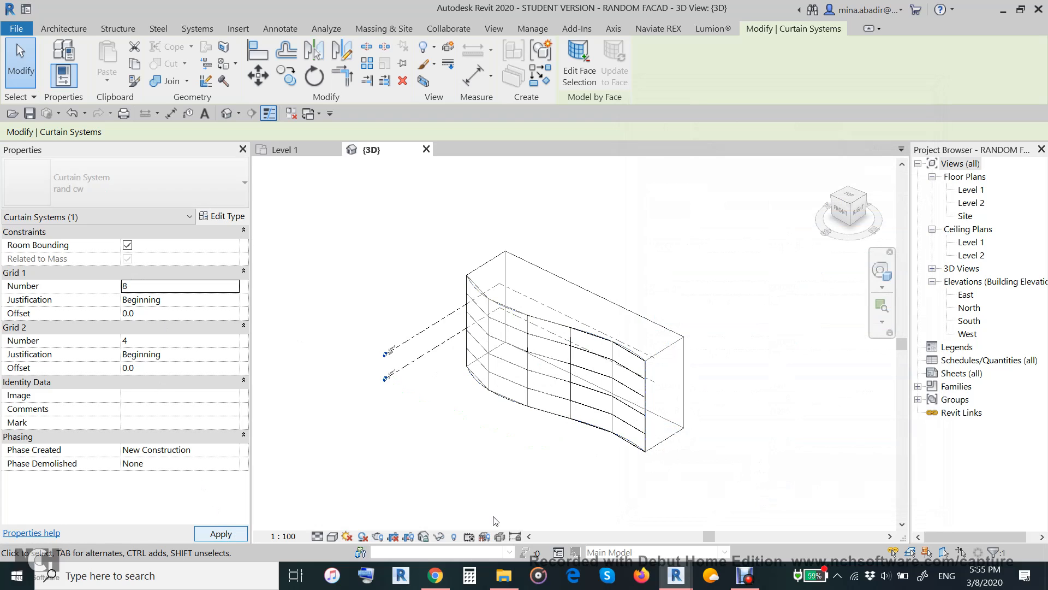
scroll(579, 489, "up", 3)
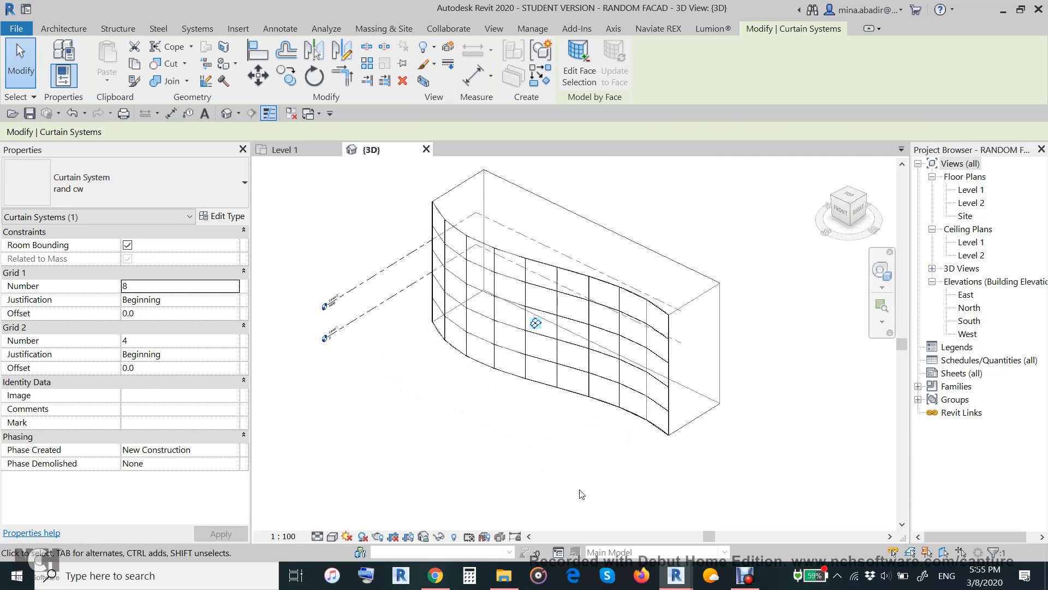
left_click(692, 500)
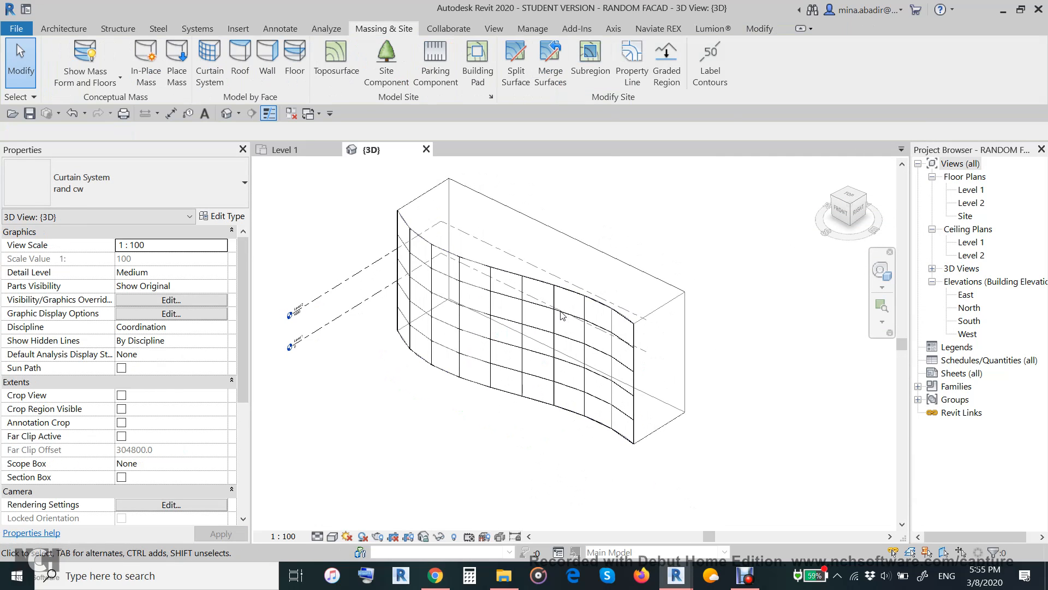
scroll(563, 315, "up", 3)
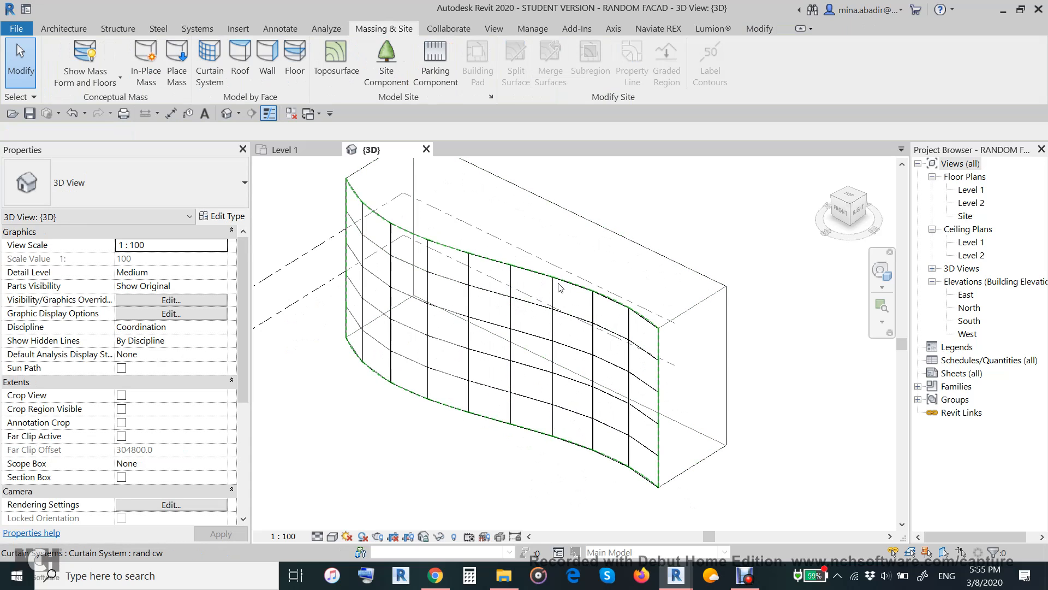
scroll(384, 426, "down", 2)
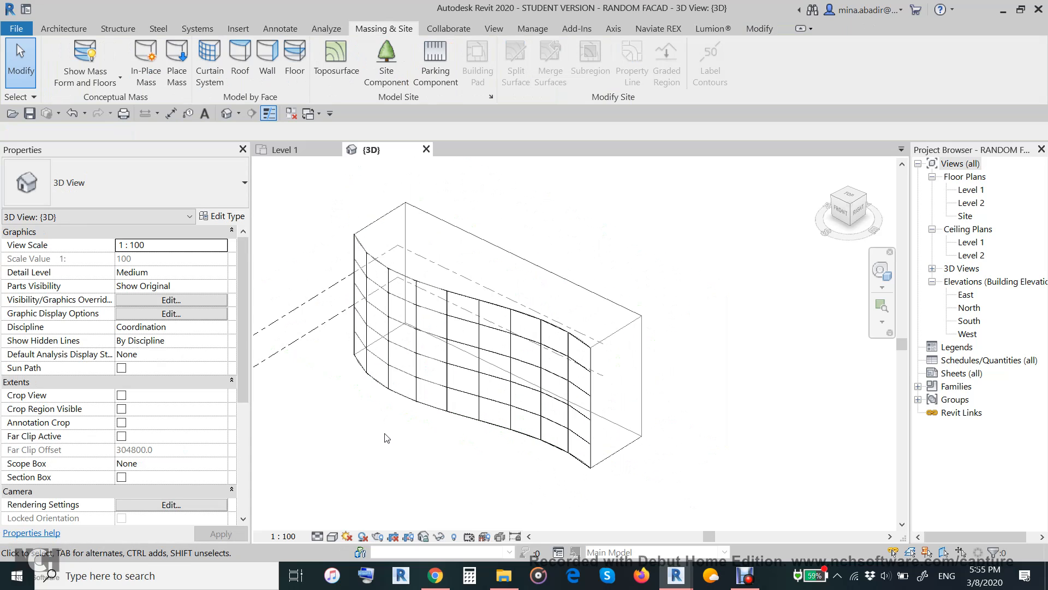
middle_click_drag(455, 462, 469, 474)
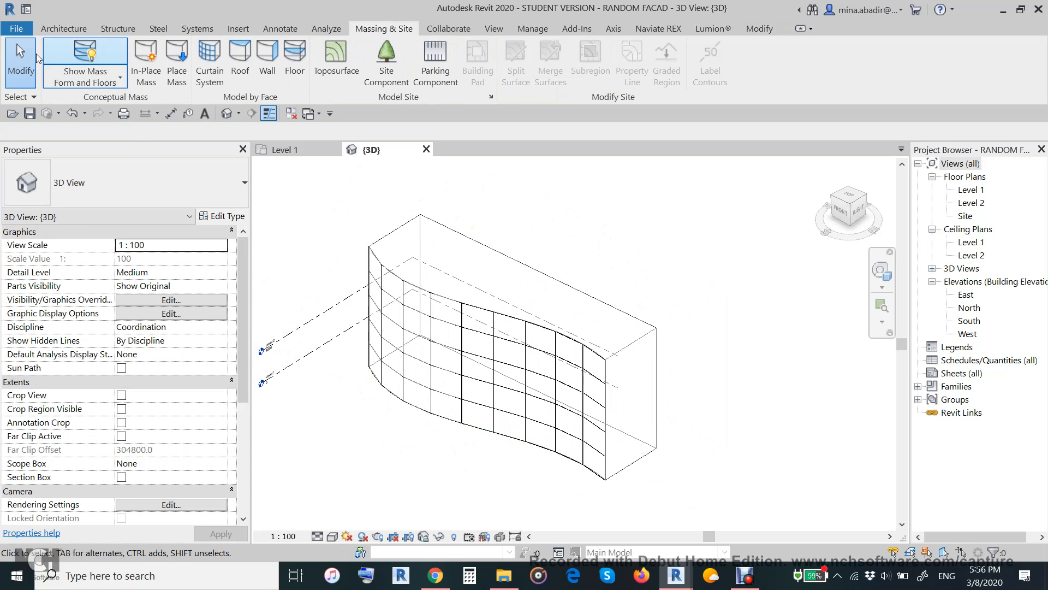
Create a new family from the Metric Curtain Wall Panel template
left_click(16, 30)
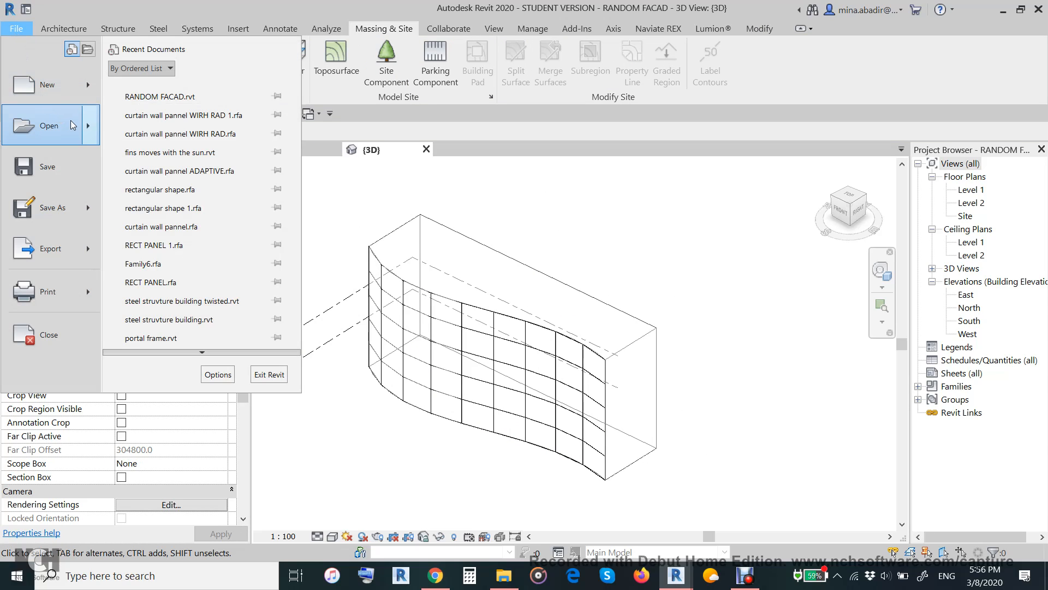
left_click(340, 195)
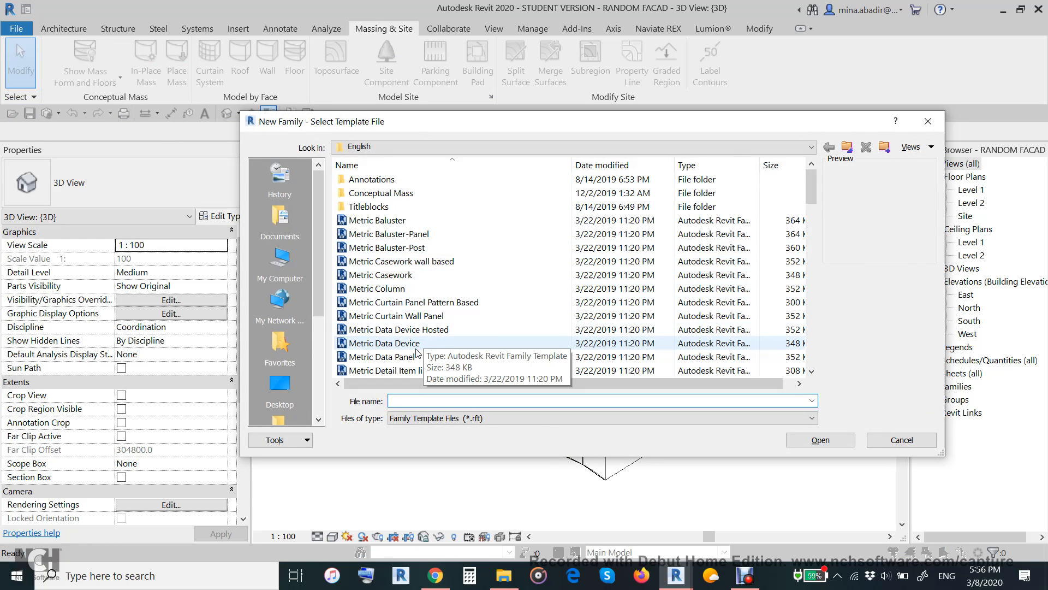
left_click(394, 316)
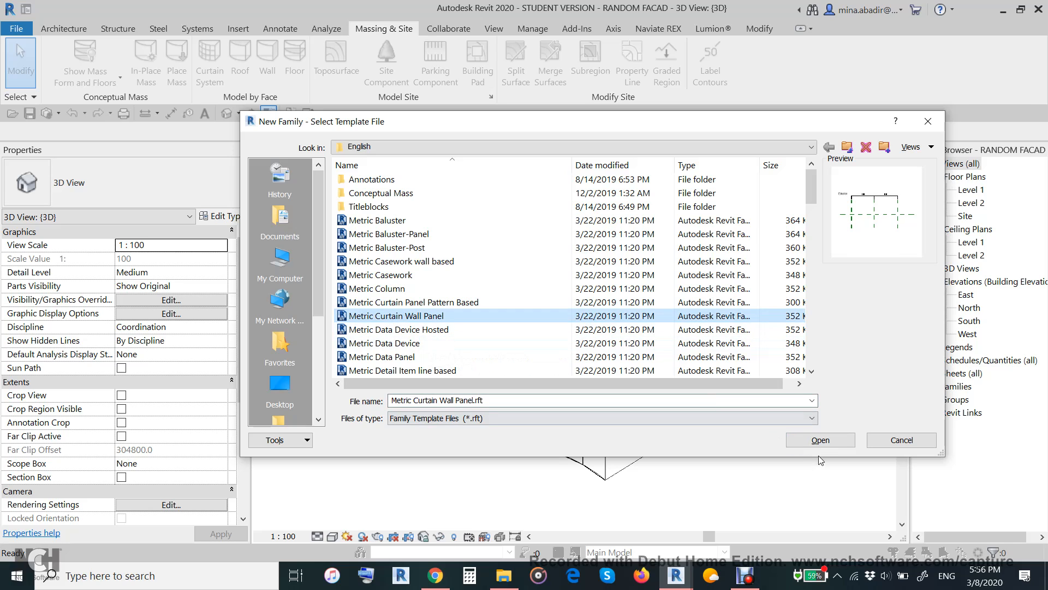
left_click(816, 440)
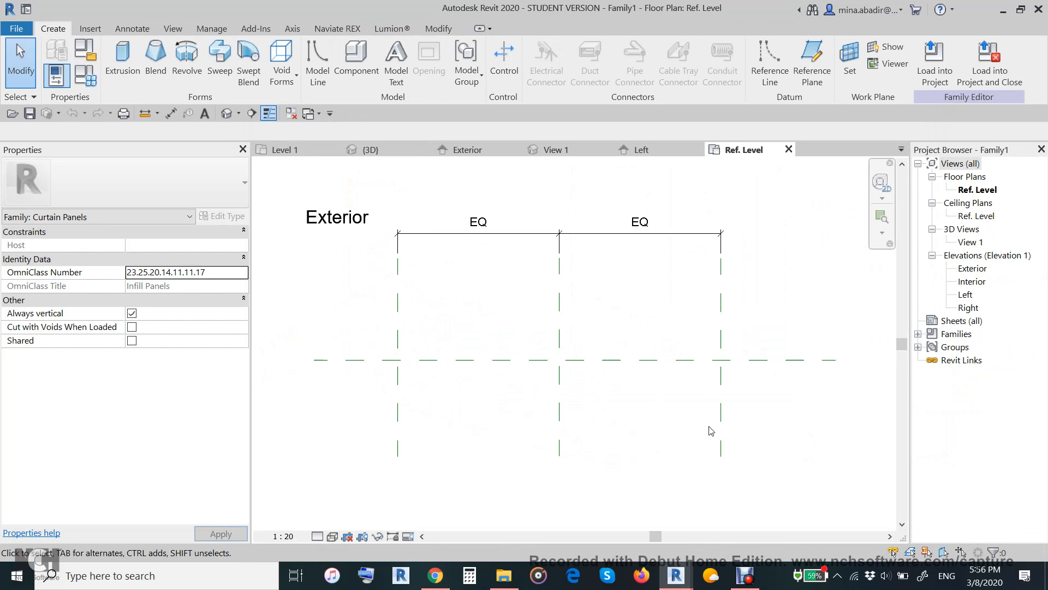
In the Exterior elevation, start an extrusion and sketch a 3000 x 4000 rectangle between the outer reference planes
double_click(975, 271)
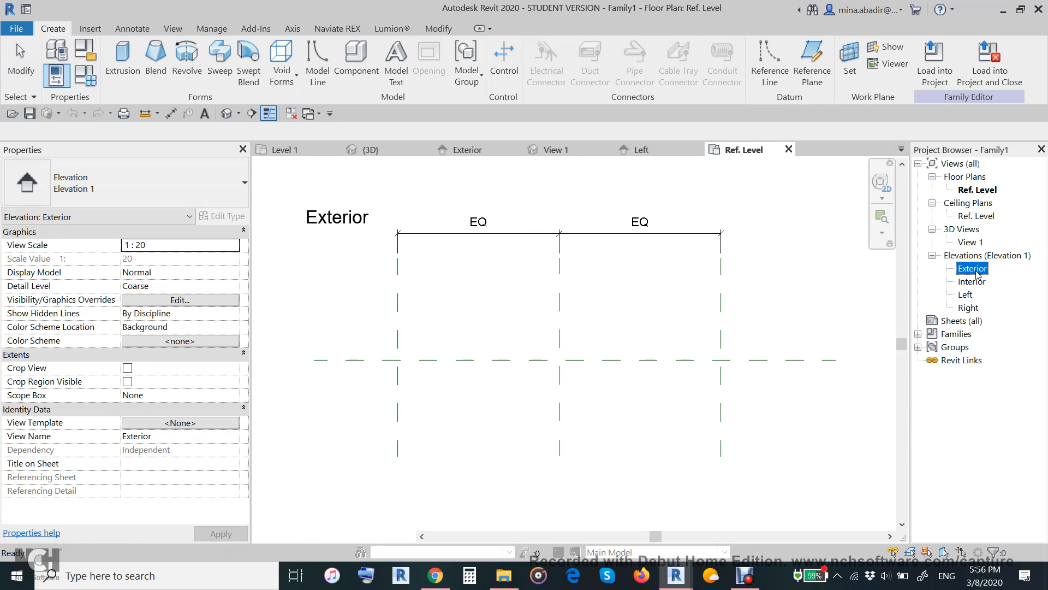
left_click(122, 59)
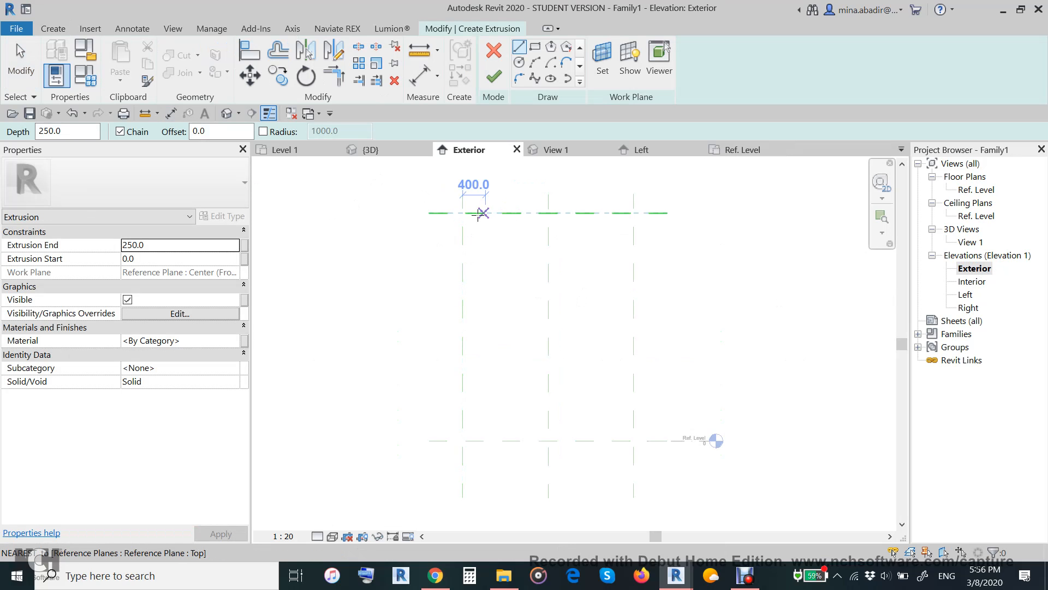
left_click(535, 47)
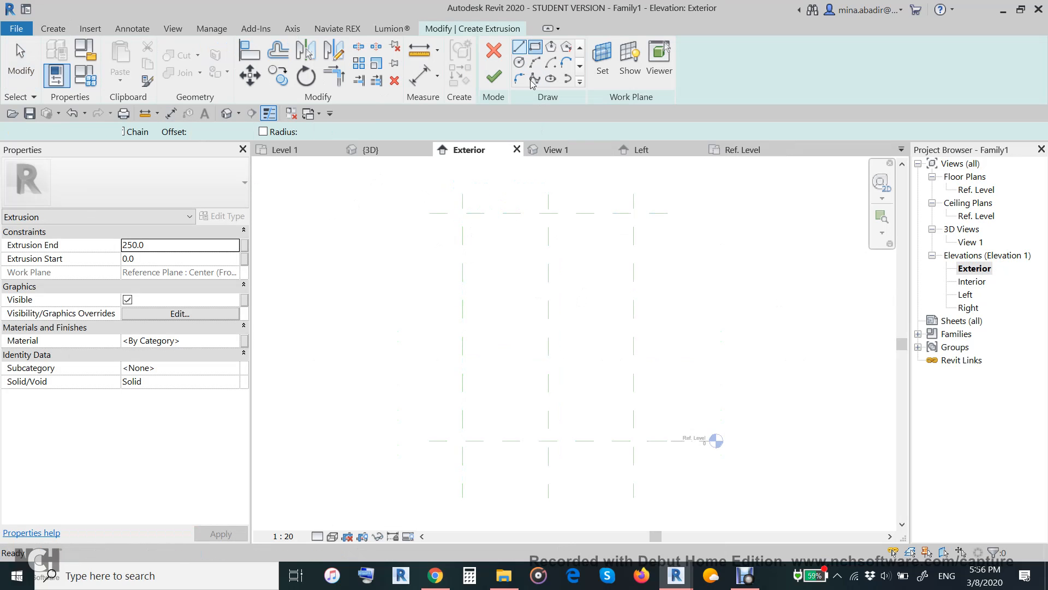
left_click(462, 213)
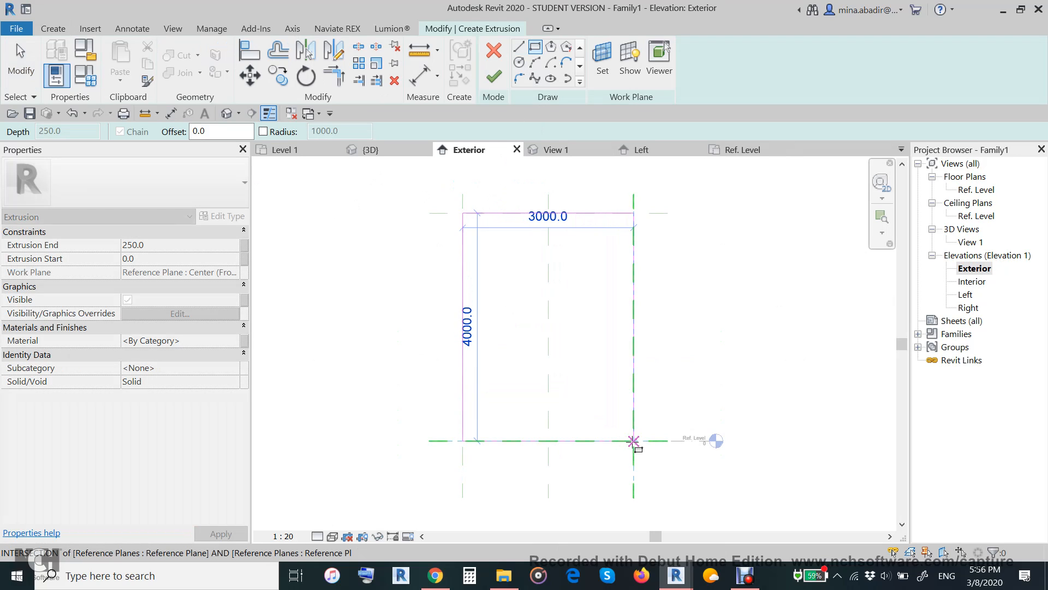
left_click(634, 440)
Lock all four edges of the outer rectangle to their reference planes
left_click(653, 311)
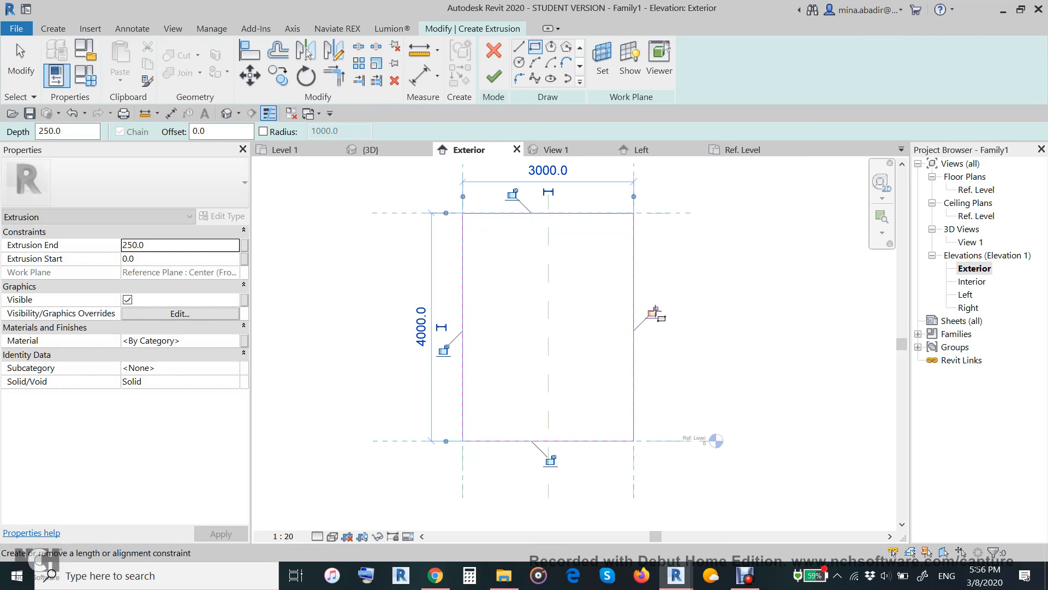
left_click(511, 194)
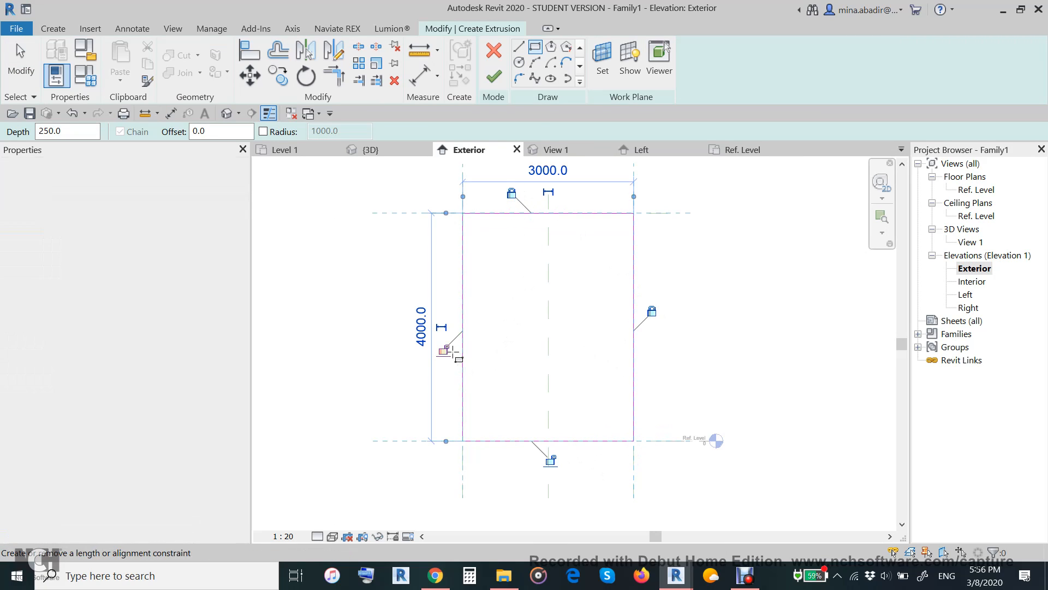
left_click(442, 350)
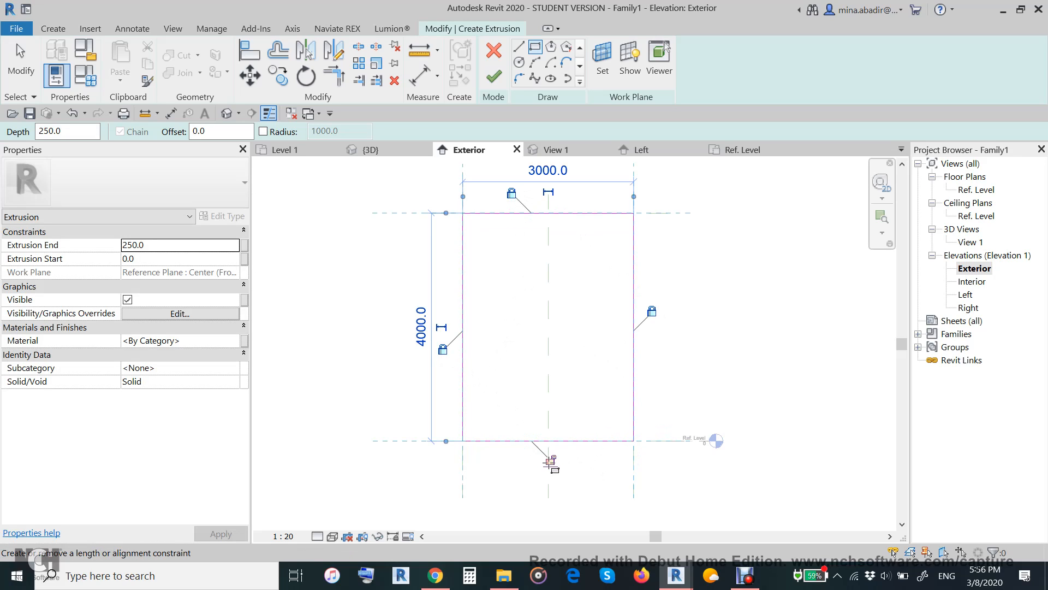
Sketch a second rectangle about 2000 x 3000 inside the outer one as the panel opening
left_click(486, 242)
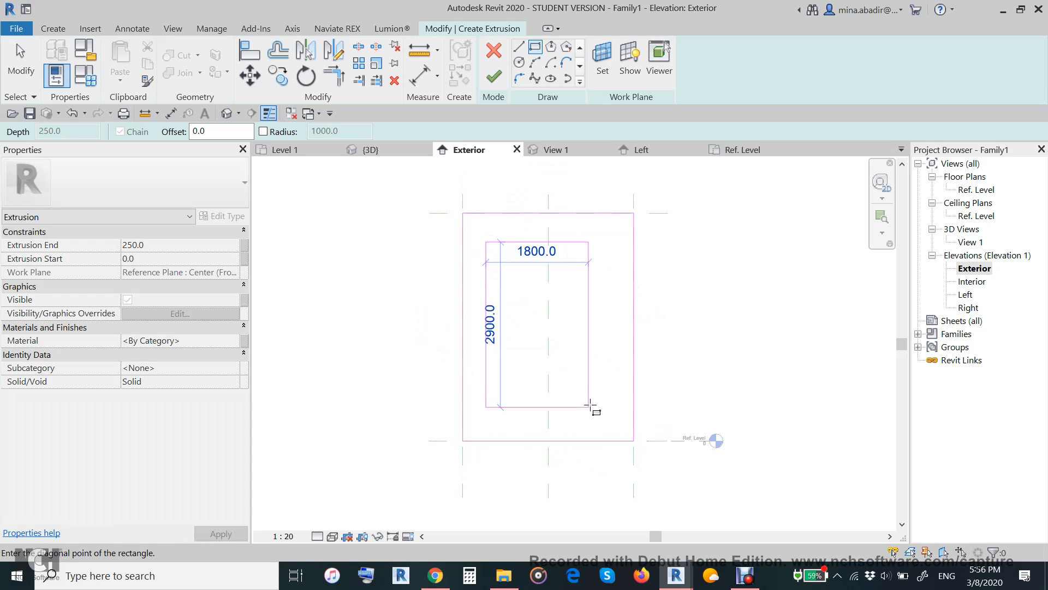
left_click(602, 414)
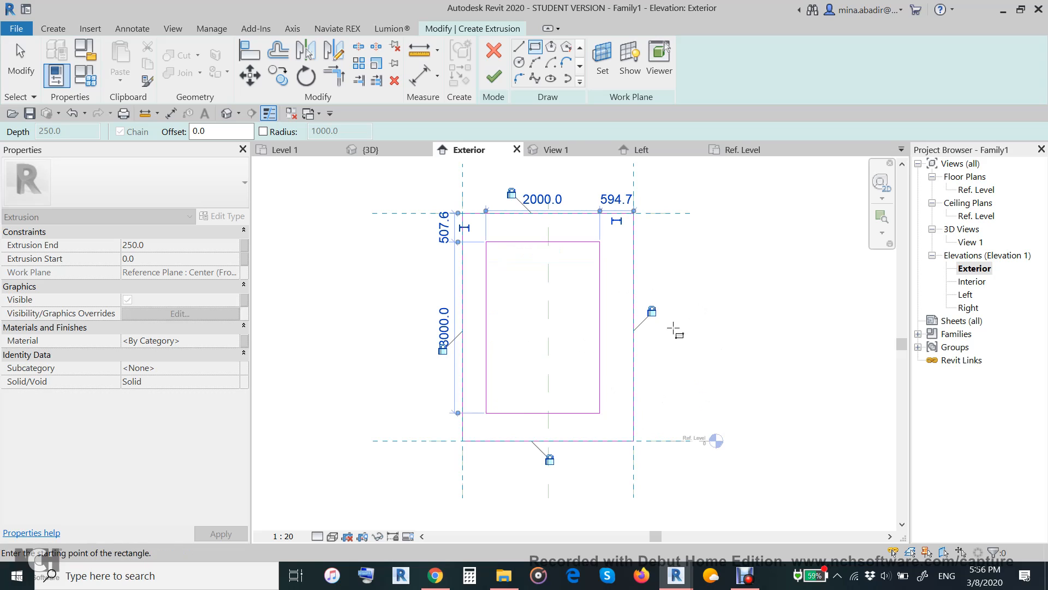
key("Escape")
key("Escape")
Add aligned dimensions from the right and top reference planes to the inner rectangle's right and top edges
middle_click_drag(730, 294, 726, 311)
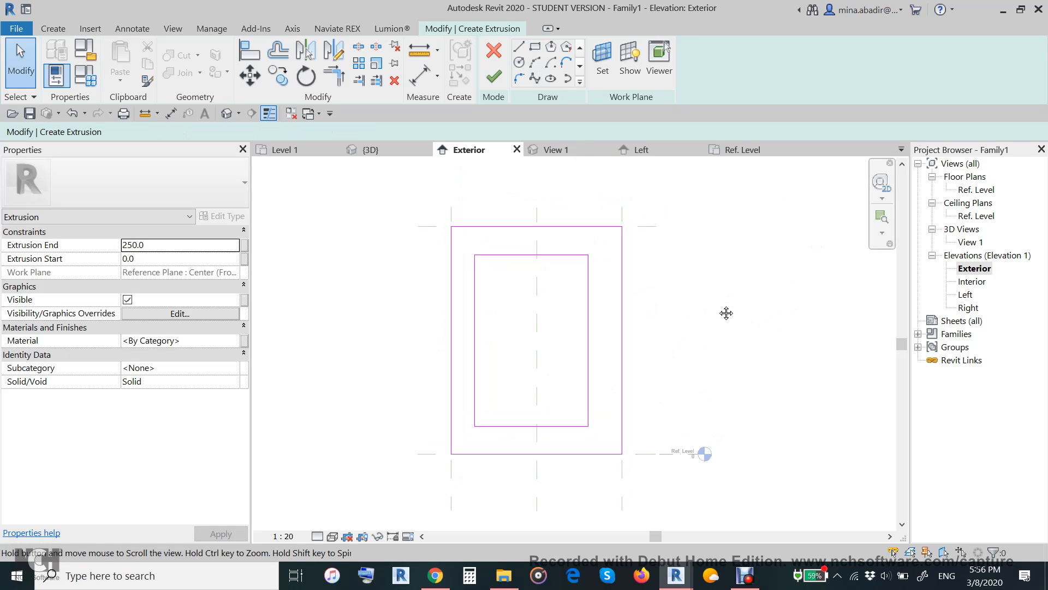
left_click(420, 76)
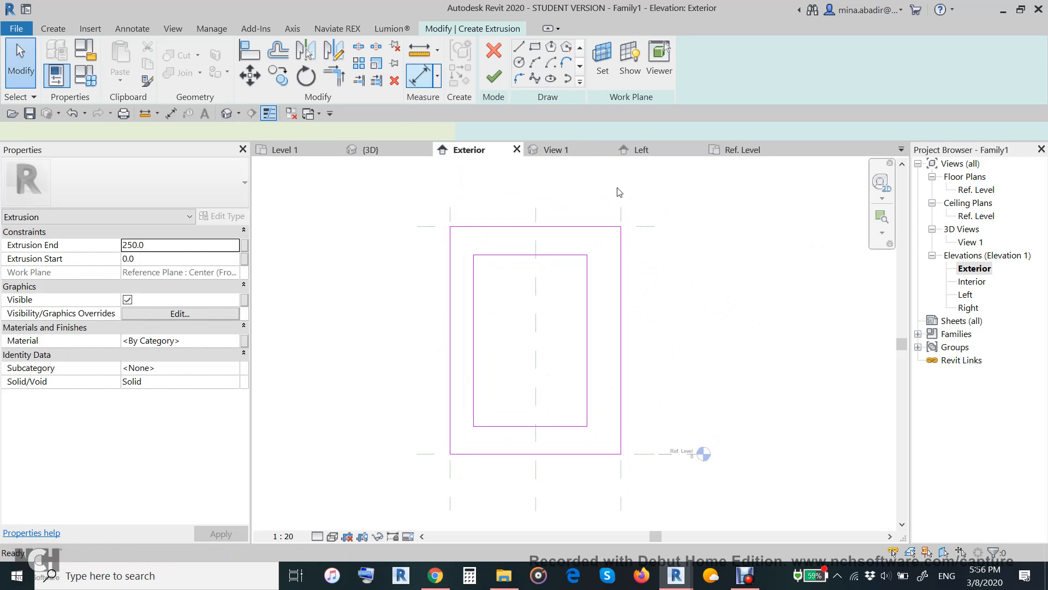
left_click(622, 225)
left_click(585, 280)
left_click(664, 185)
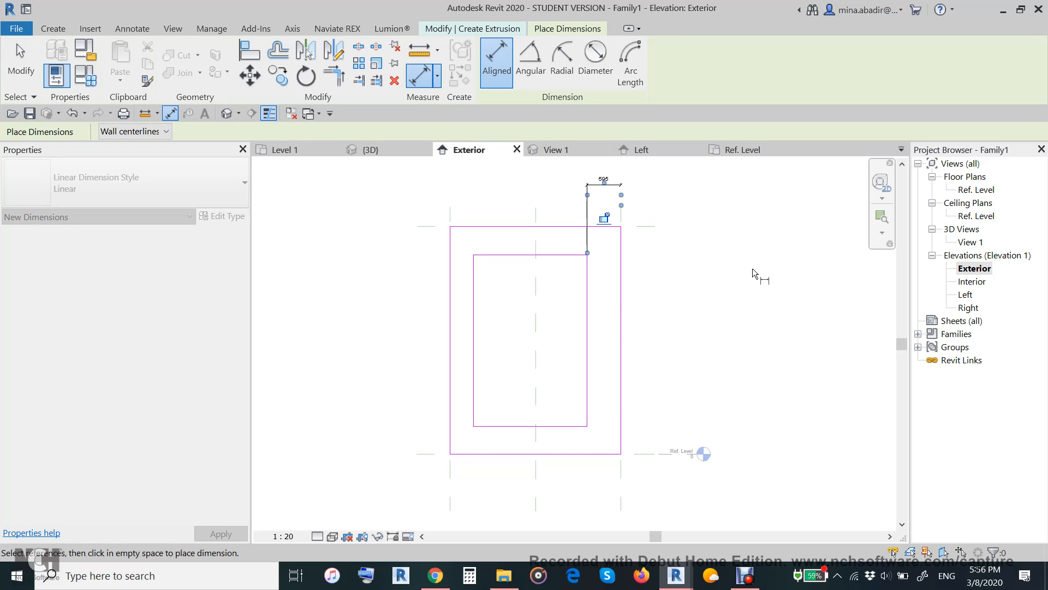
left_click(653, 226)
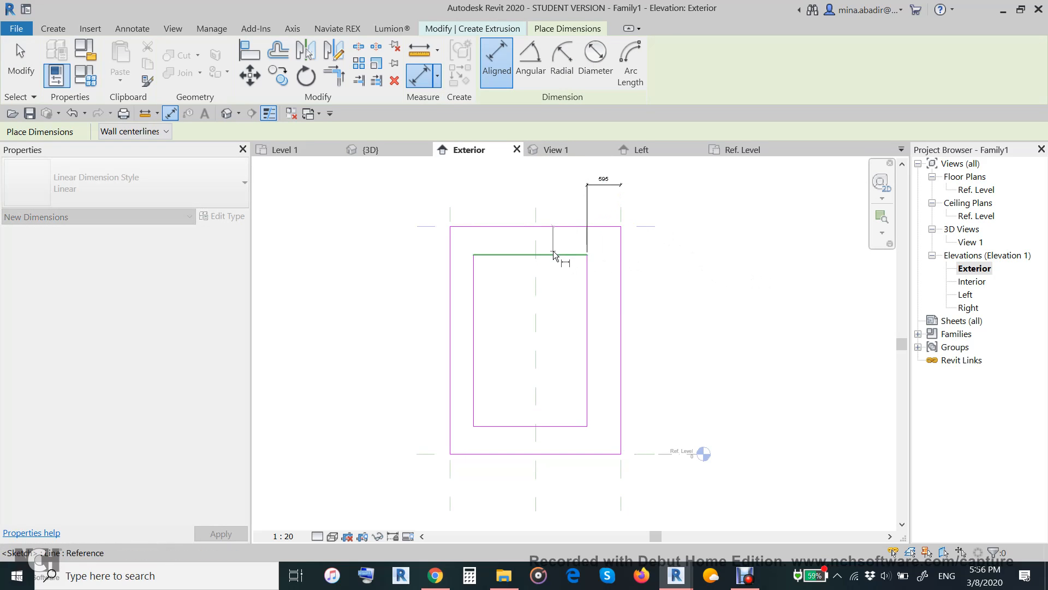
left_click(555, 254)
left_click(737, 298)
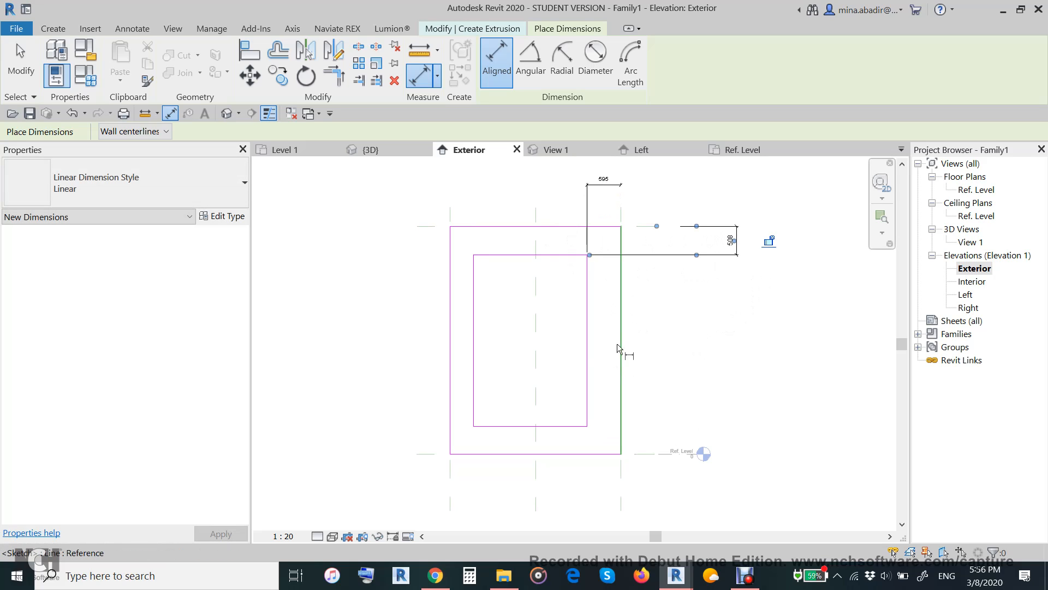
Add aligned dimensions from the left and bottom reference planes to the inner rectangle's left and bottom edges
left_click(449, 207)
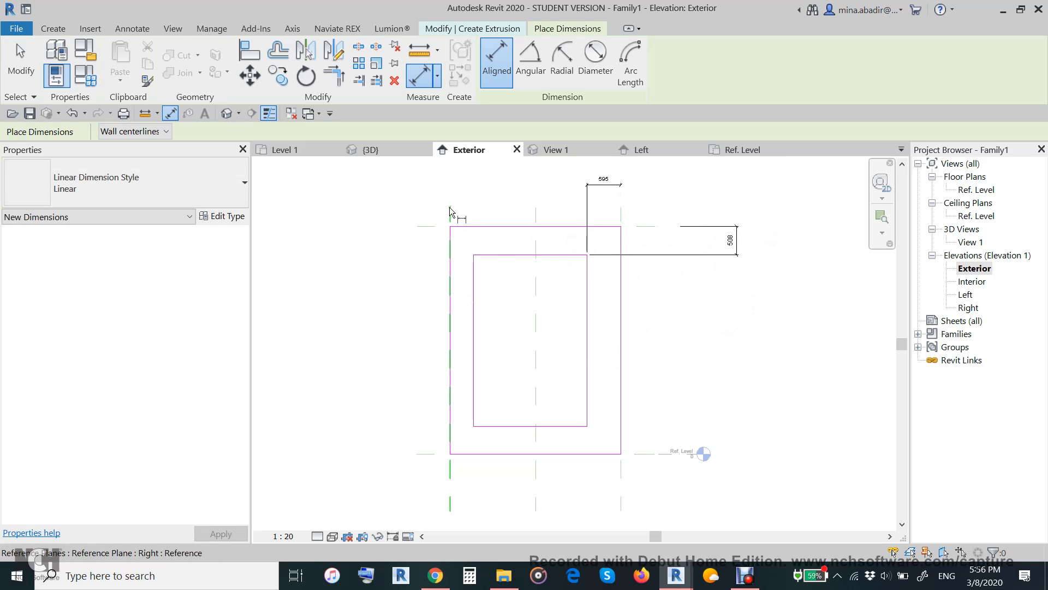
left_click(475, 284)
left_click(484, 185)
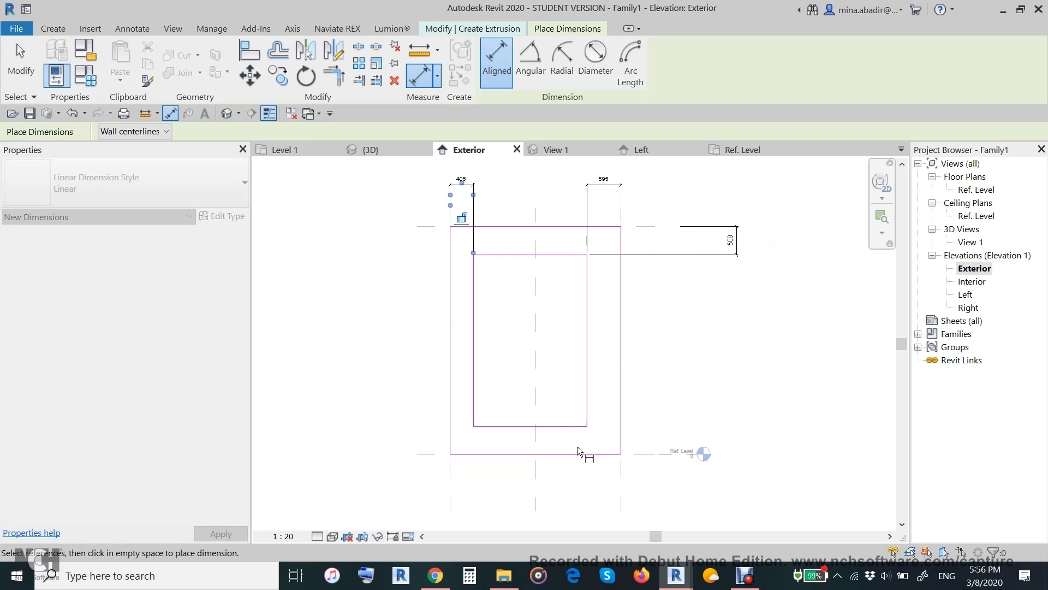
left_click(422, 453)
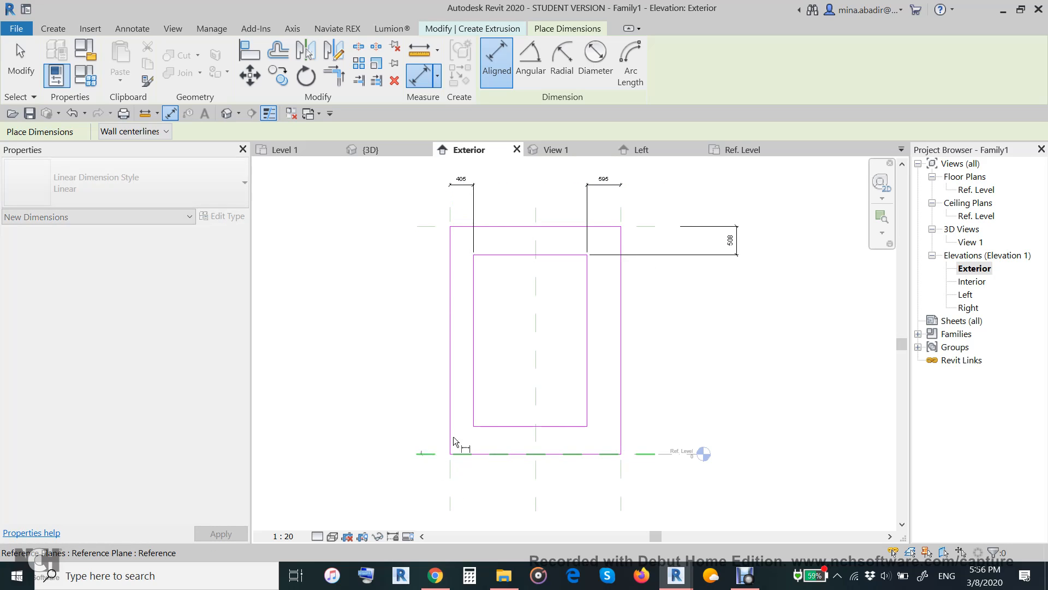
left_click(498, 425)
left_click(399, 416)
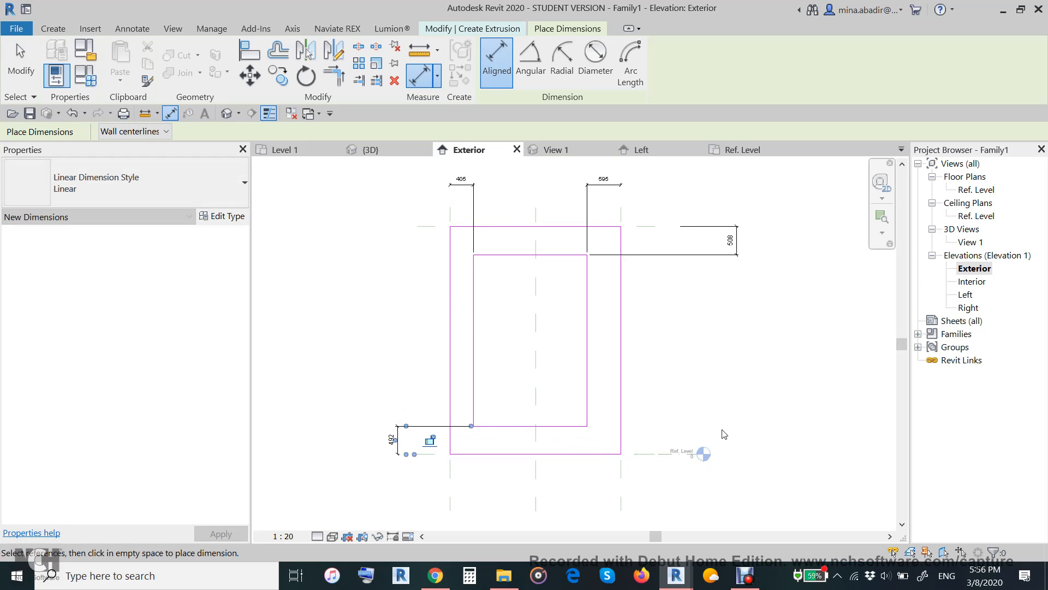
key("Escape")
key("Escape")
middle_click_drag(716, 381, 703, 400)
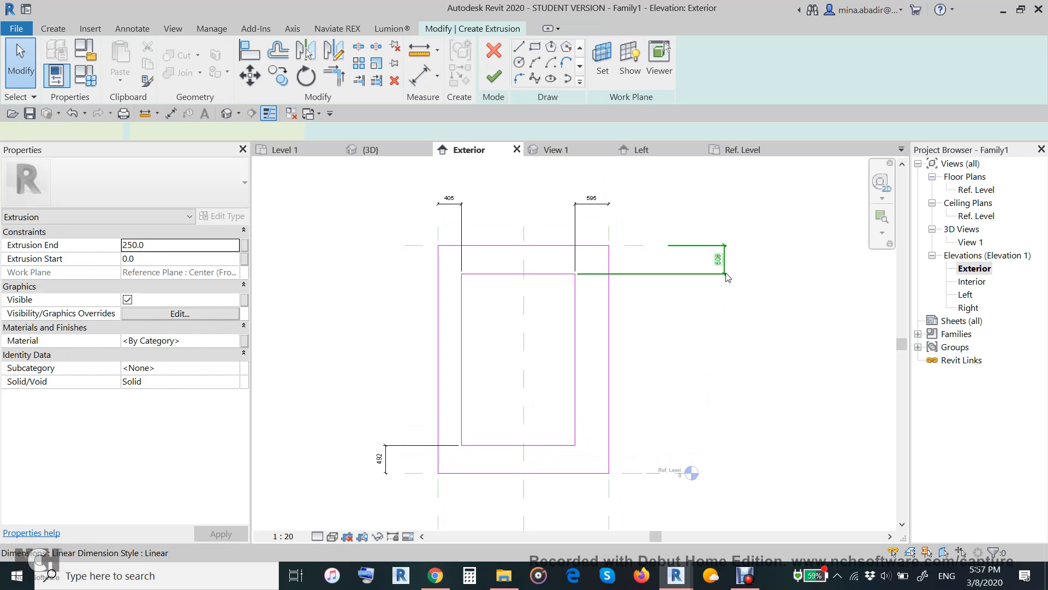
Label the top gap dimension with a new instance family parameter named WIDTH
left_click(725, 274)
left_click(632, 62)
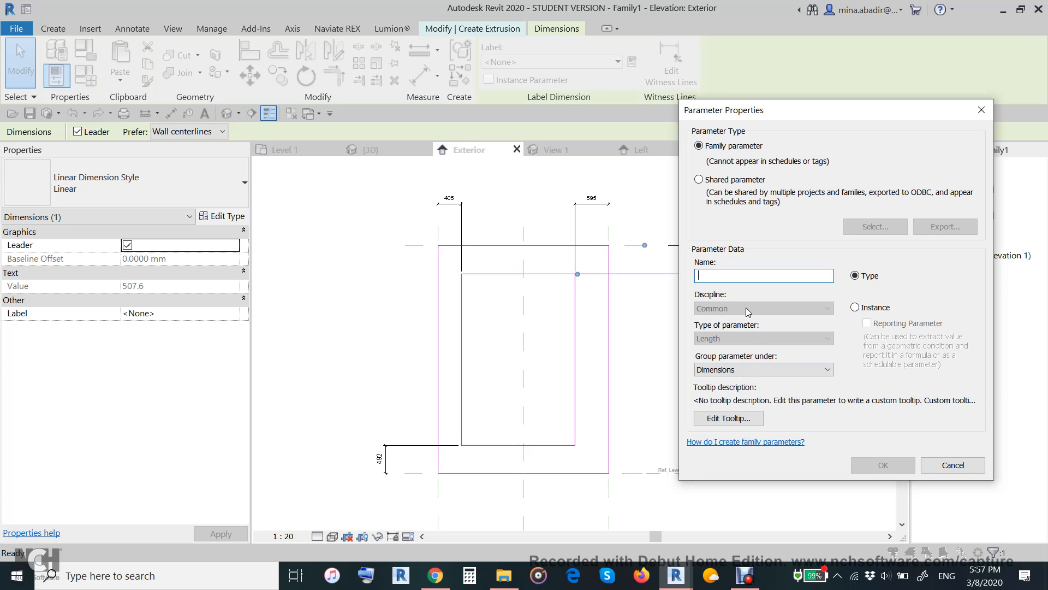
type("W")
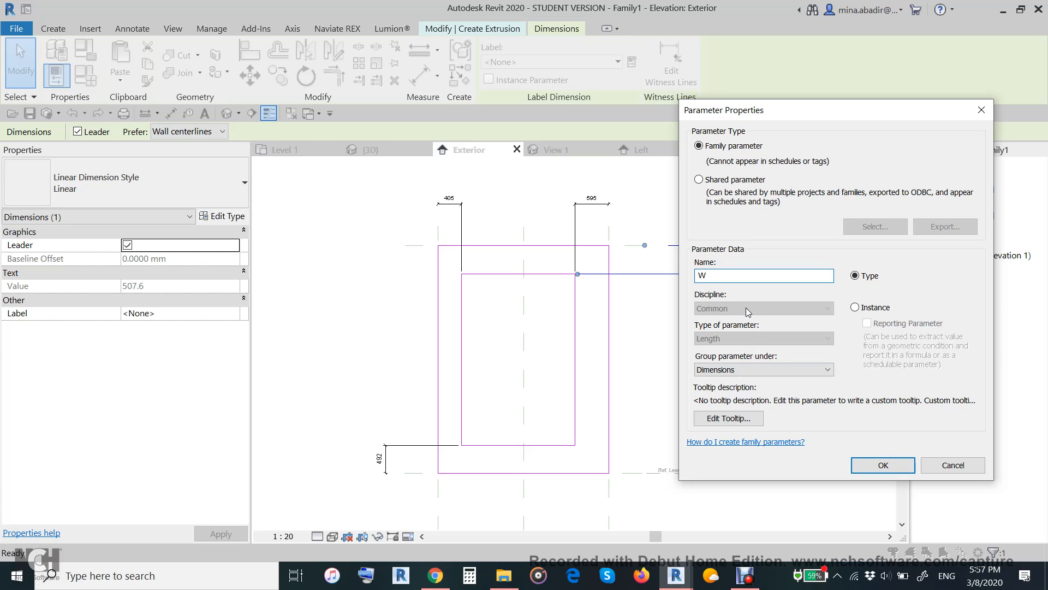
type("IDTH")
left_click(856, 307)
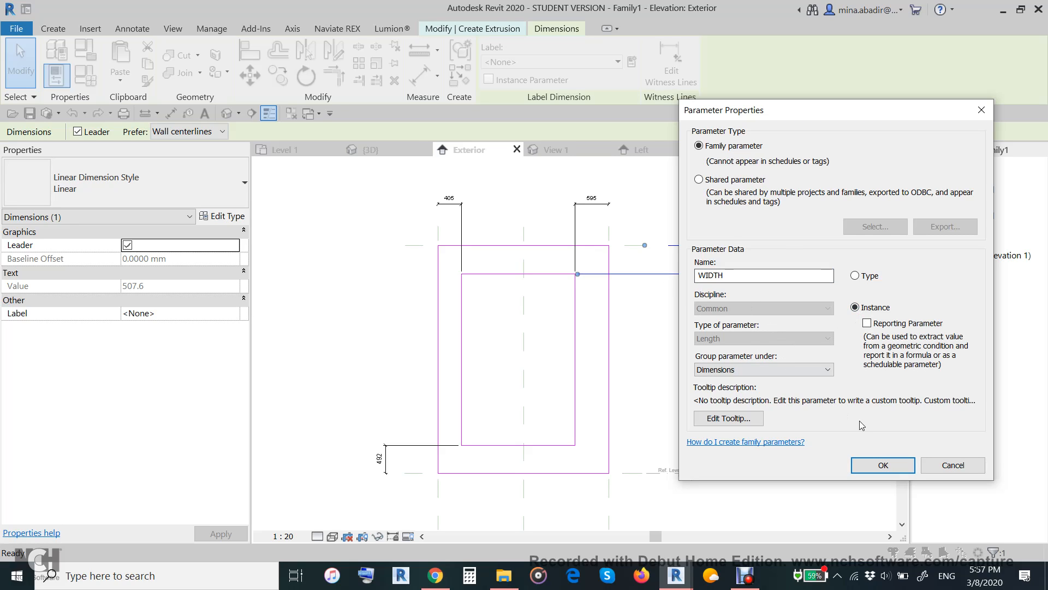
left_click(884, 465)
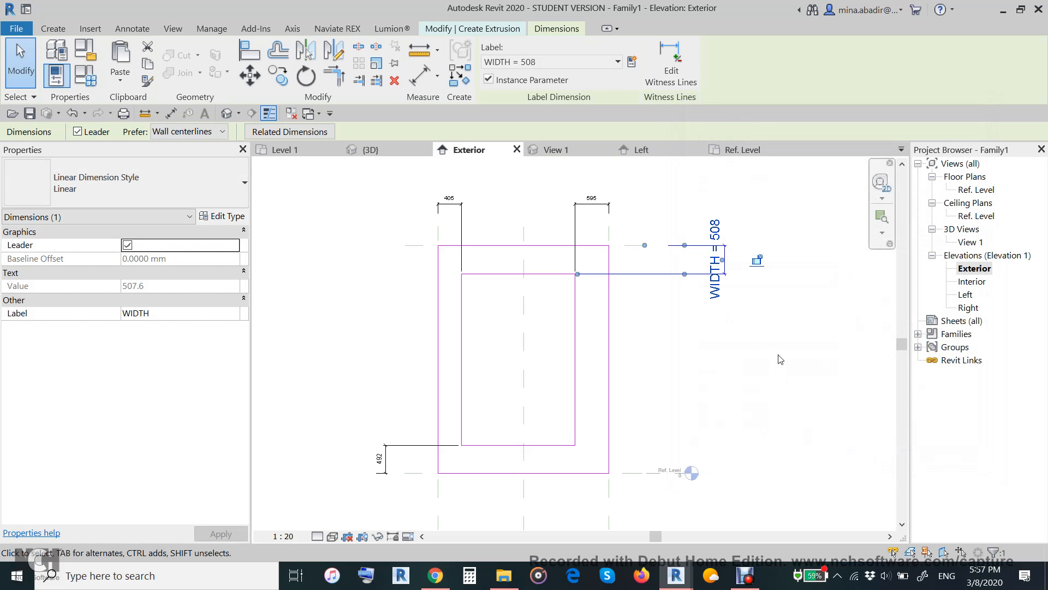
Assign the WIDTH label to the right, left and bottom gap dimensions of the inner rectangle
left_click(592, 204)
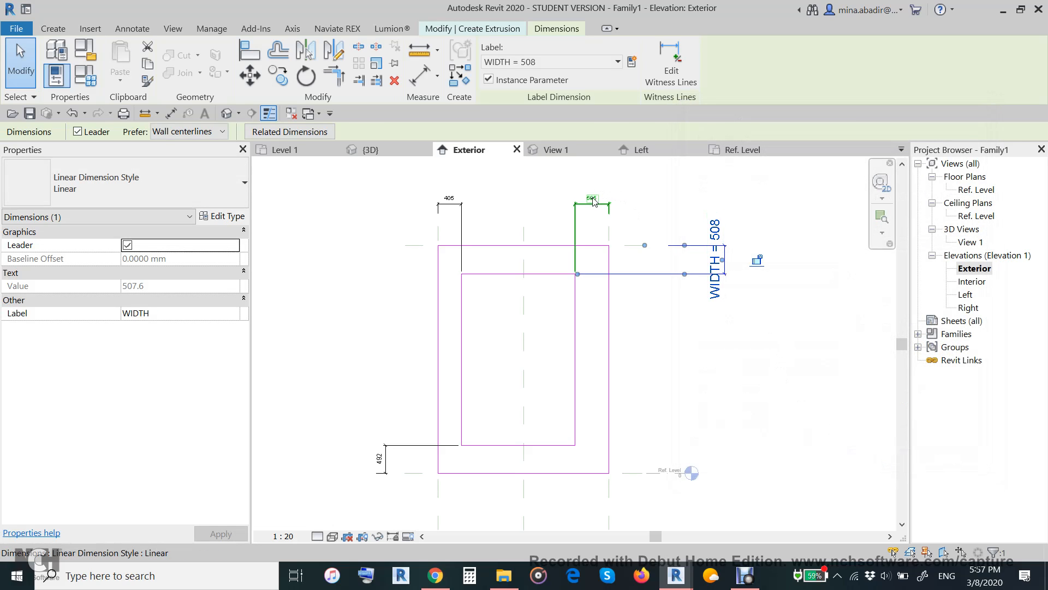
left_click(533, 62)
left_click(510, 113)
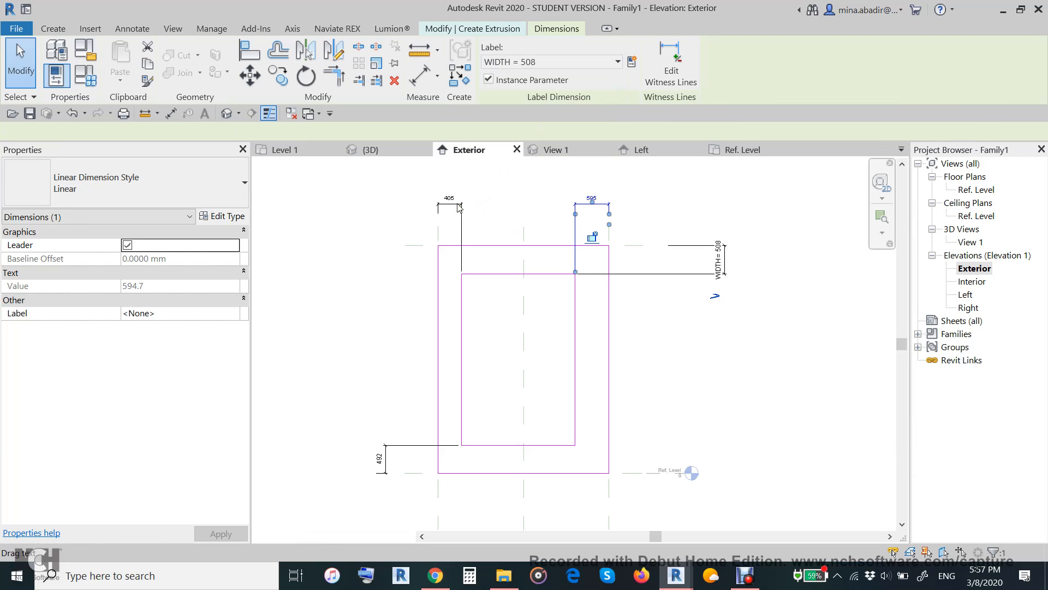
left_click(449, 204)
left_click(508, 63)
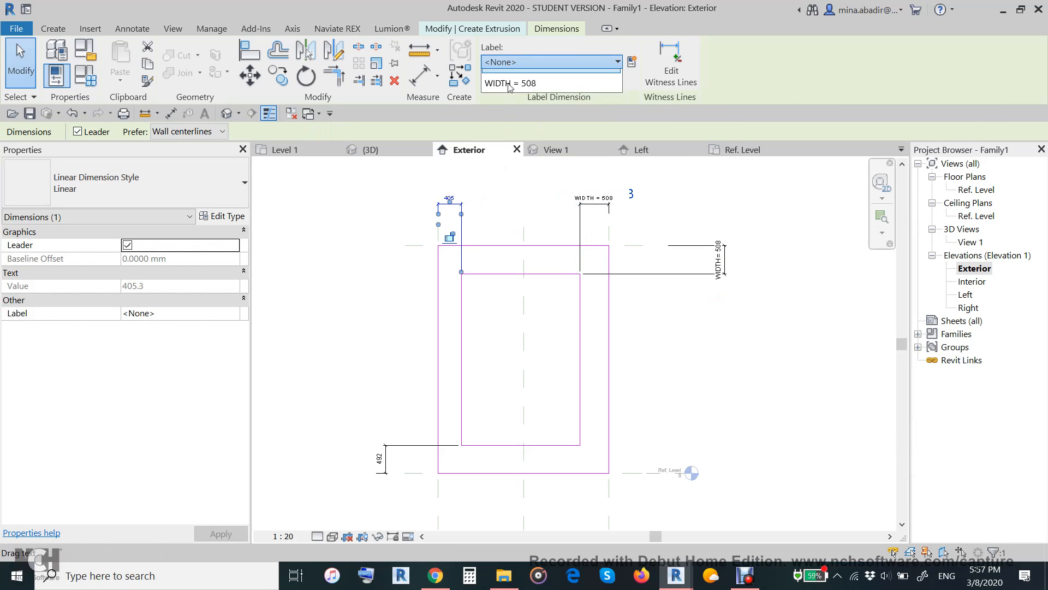
left_click(510, 113)
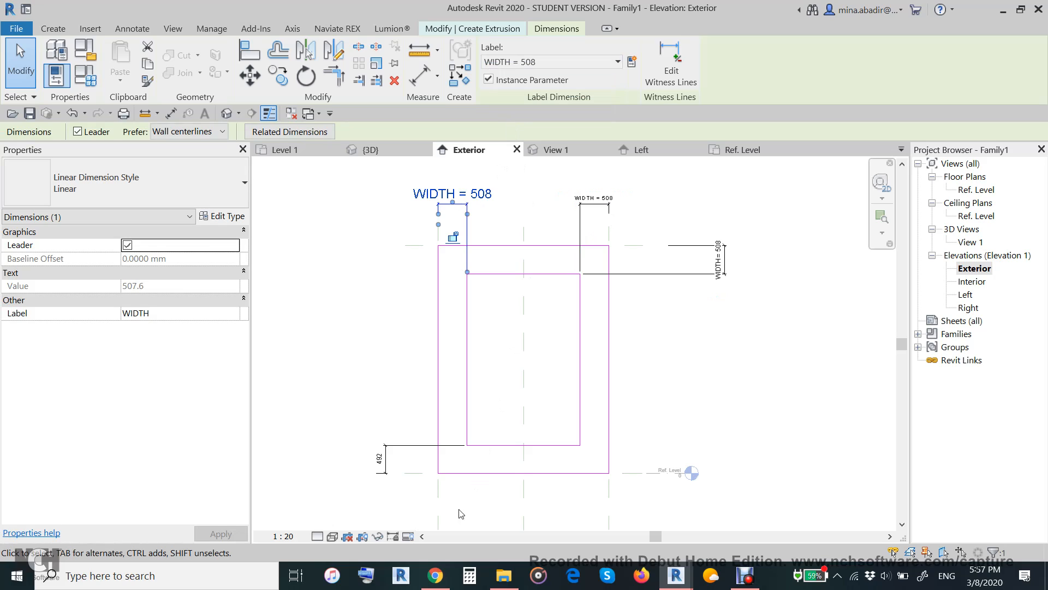
left_click(386, 462)
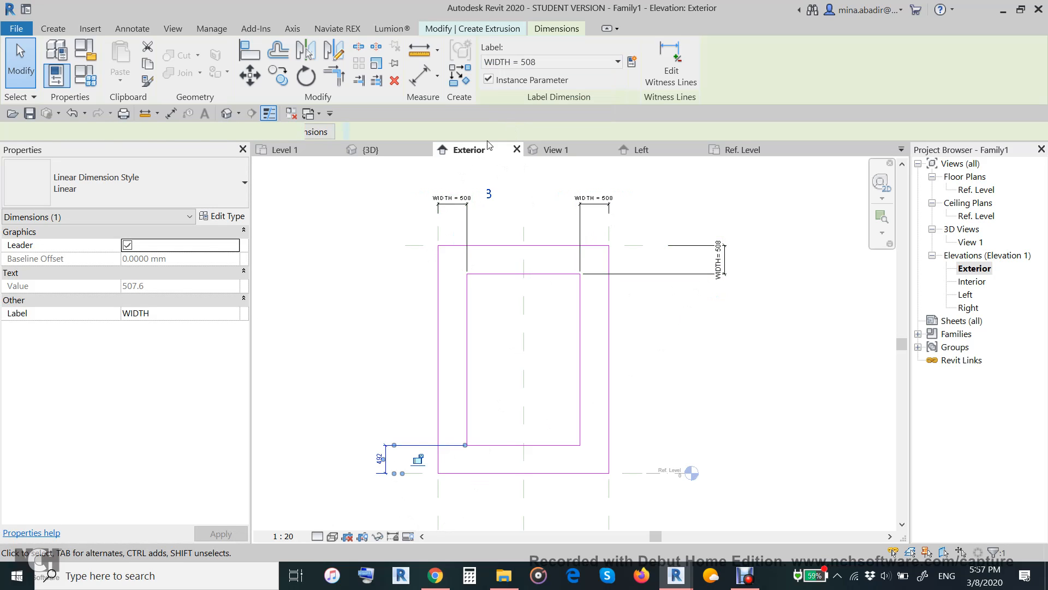
left_click(530, 61)
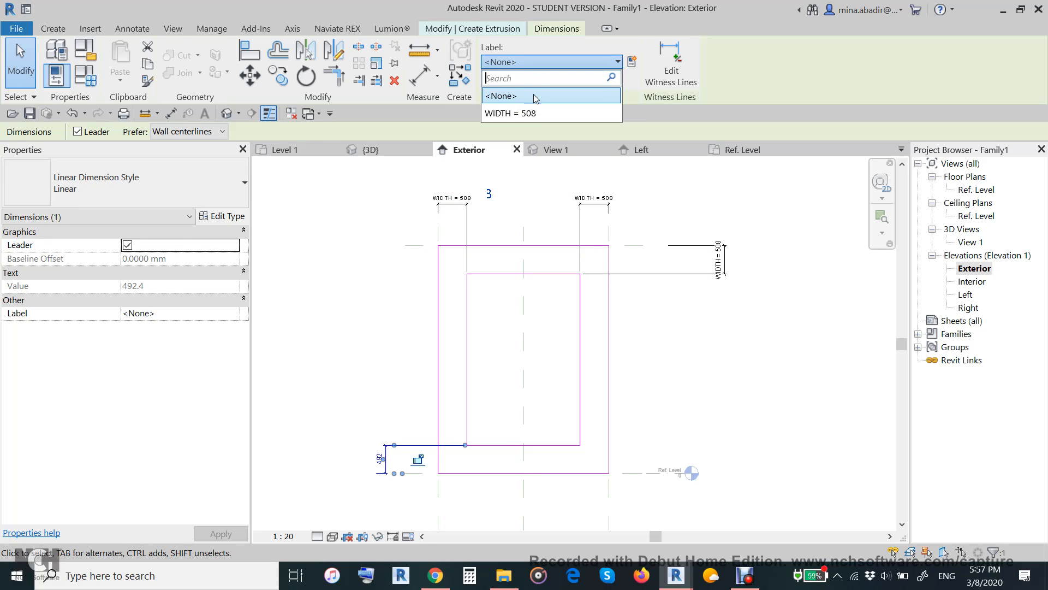
left_click(534, 115)
left_click(689, 431)
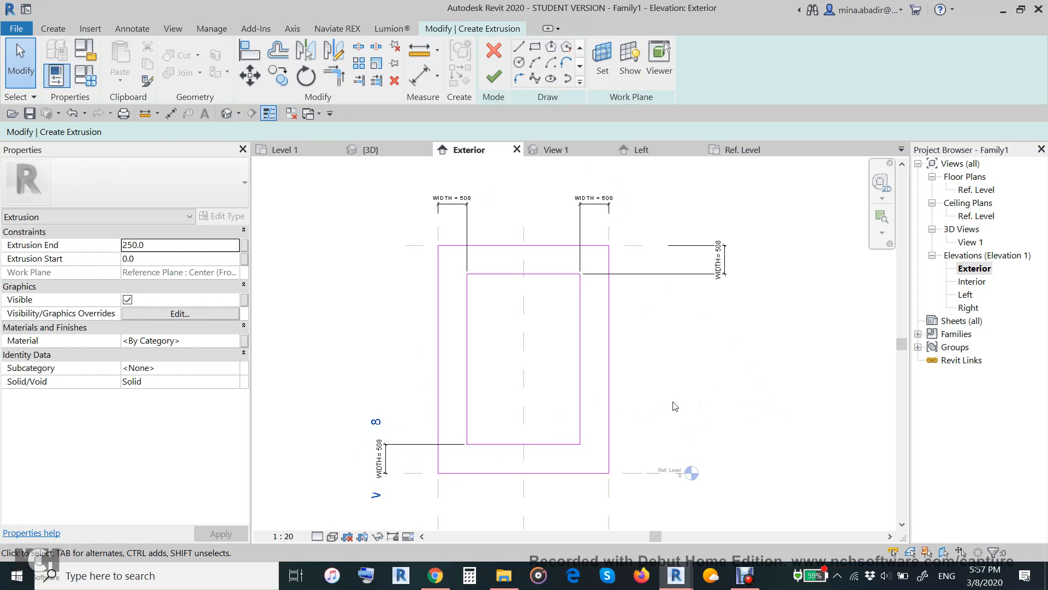
Finish the two-rectangle sketch as a solid frame extrusion 250 mm deep
middle_click_drag(677, 407, 704, 406)
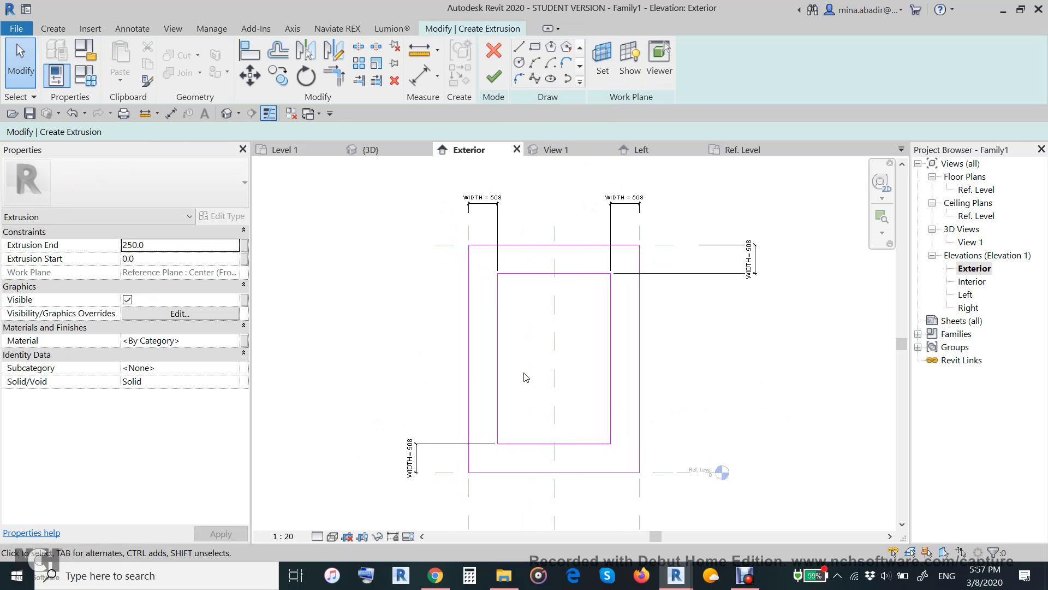
left_click(494, 80)
scroll(723, 344, "down", 1)
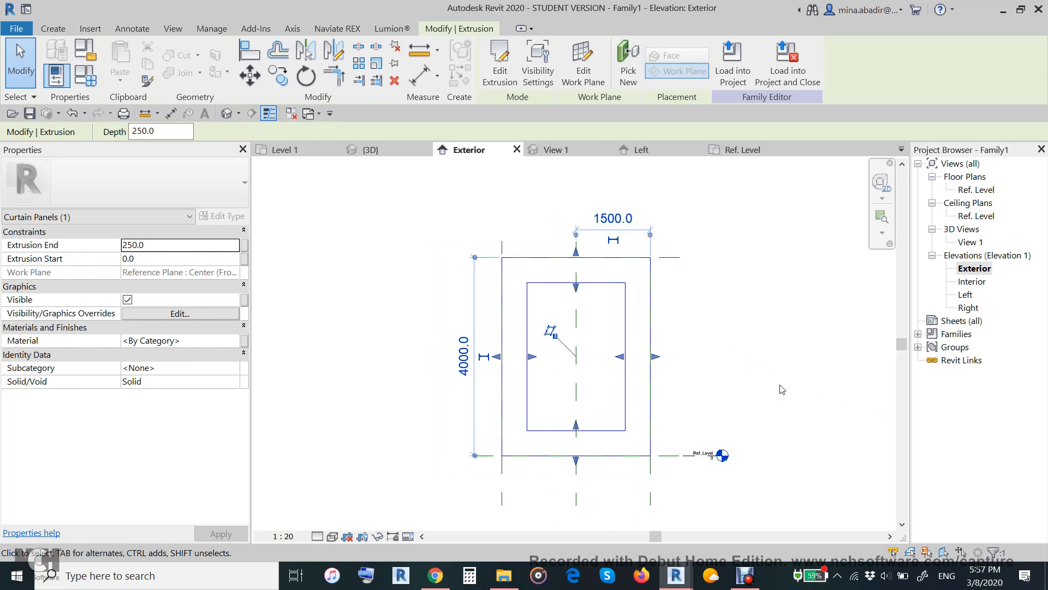
middle_click_drag(780, 385, 748, 369)
left_click(737, 366)
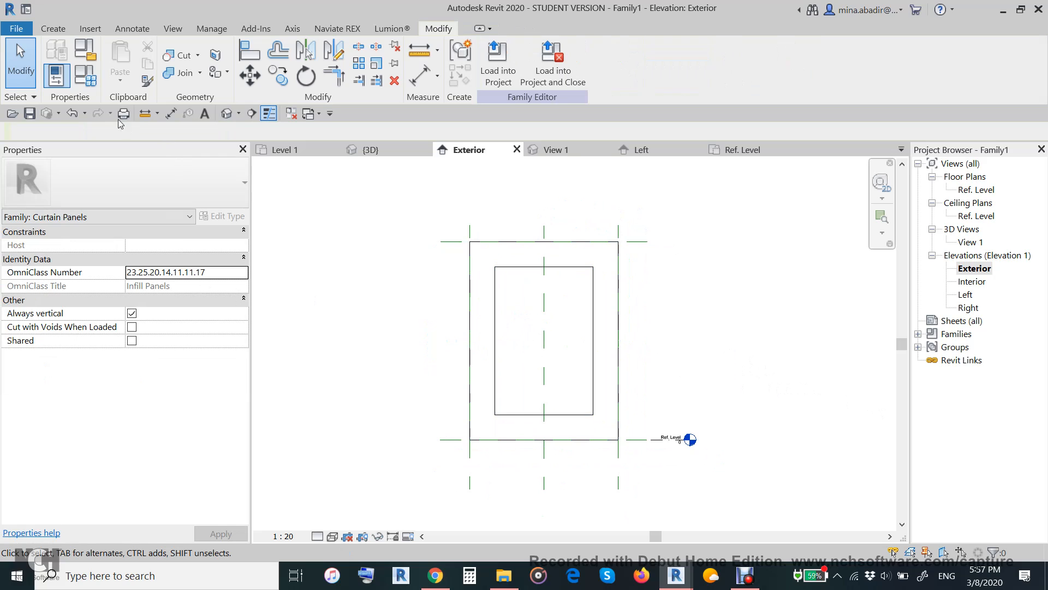
Set the WIDTH parameter to 200 in the family types and apply it to the frame
left_click(85, 76)
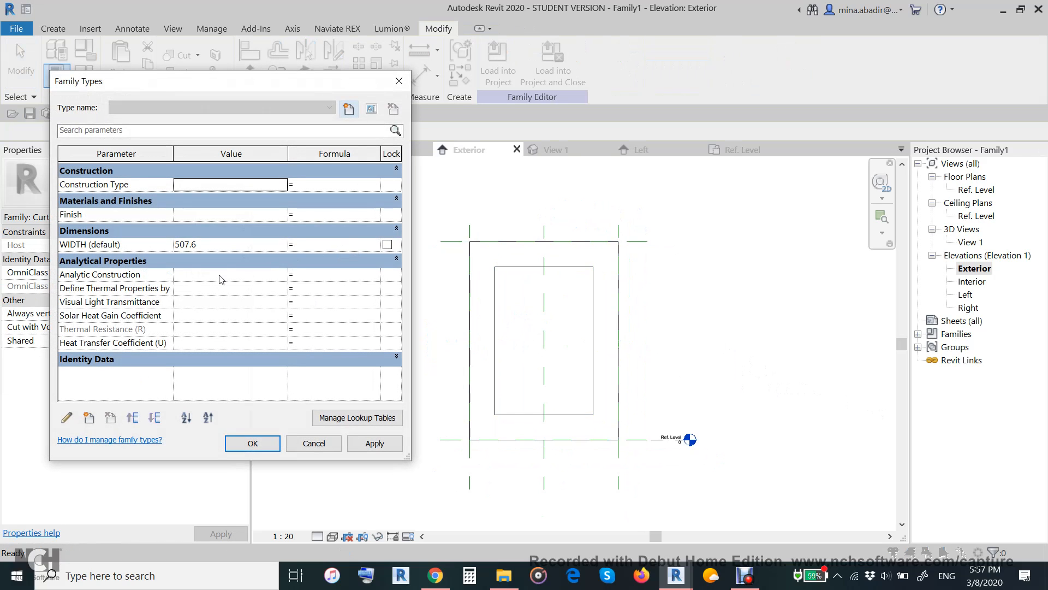
left_click(217, 246)
type("200")
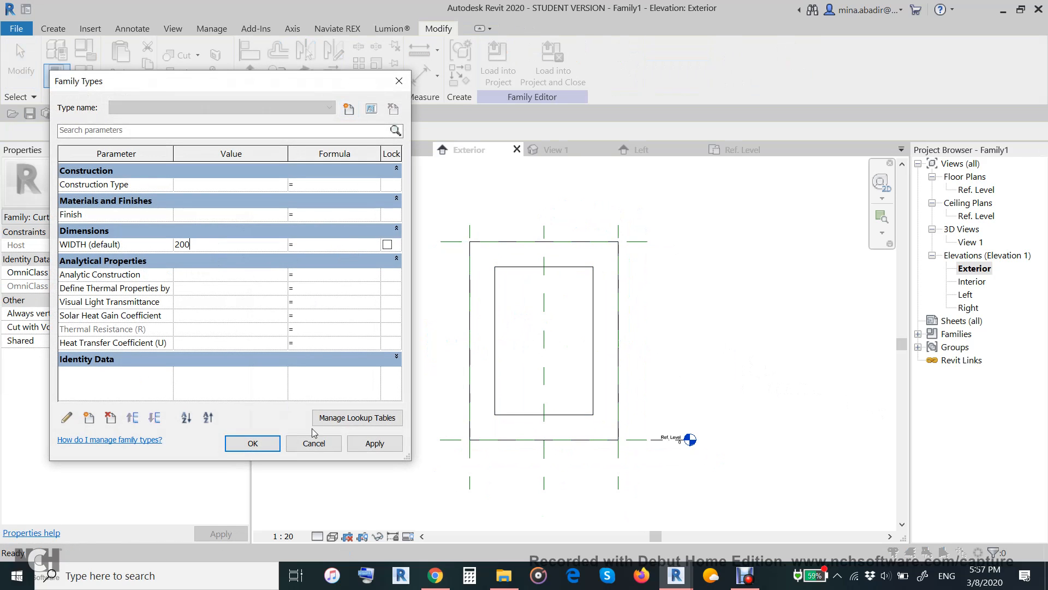
left_click(375, 442)
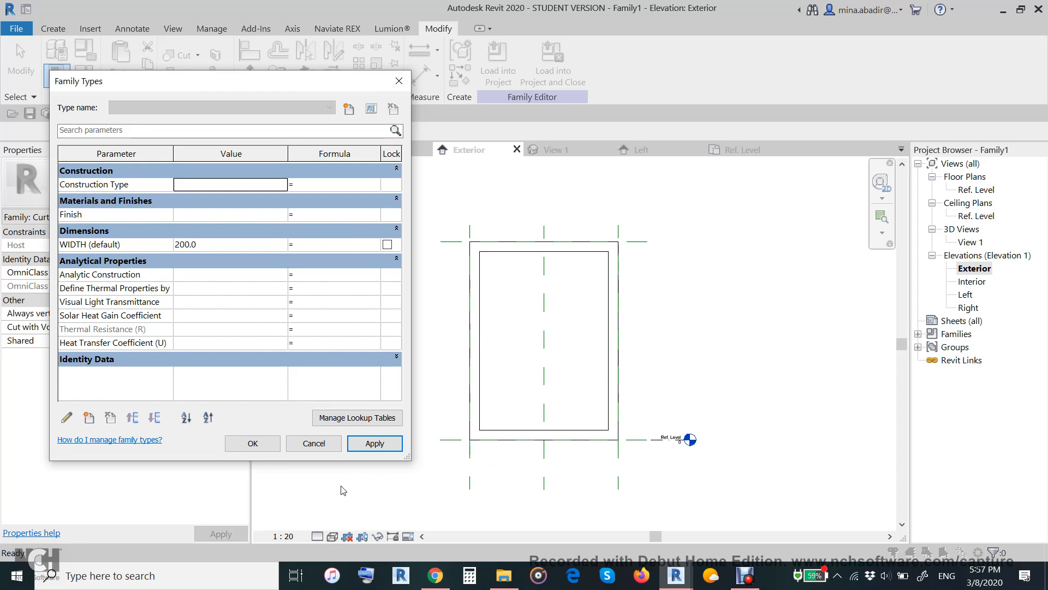
left_click(254, 443)
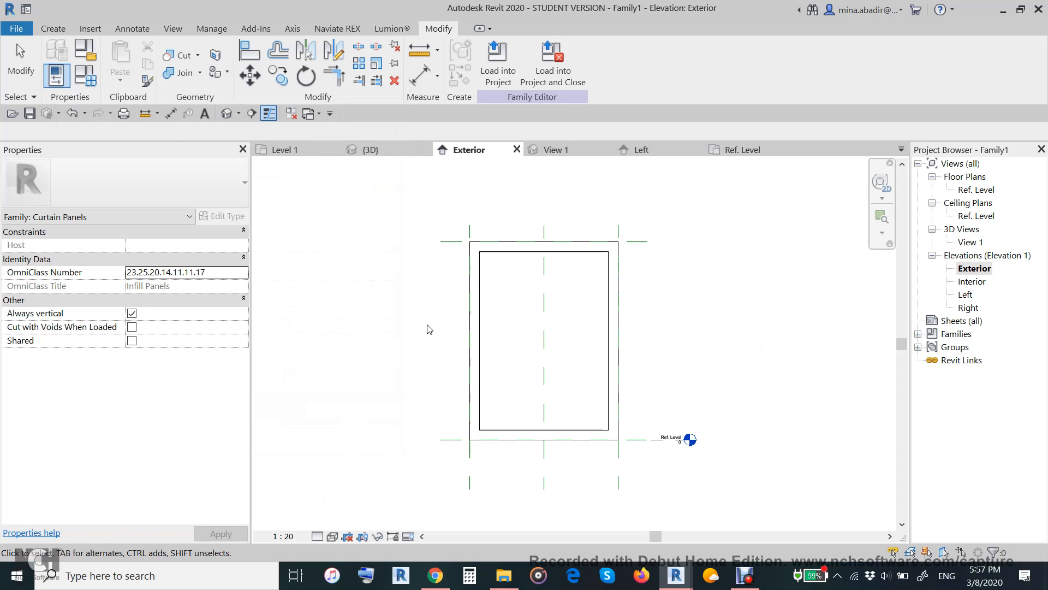
Draw a horizontal reference plane across the panel near its mid-height, extending past both sides
left_click(549, 232)
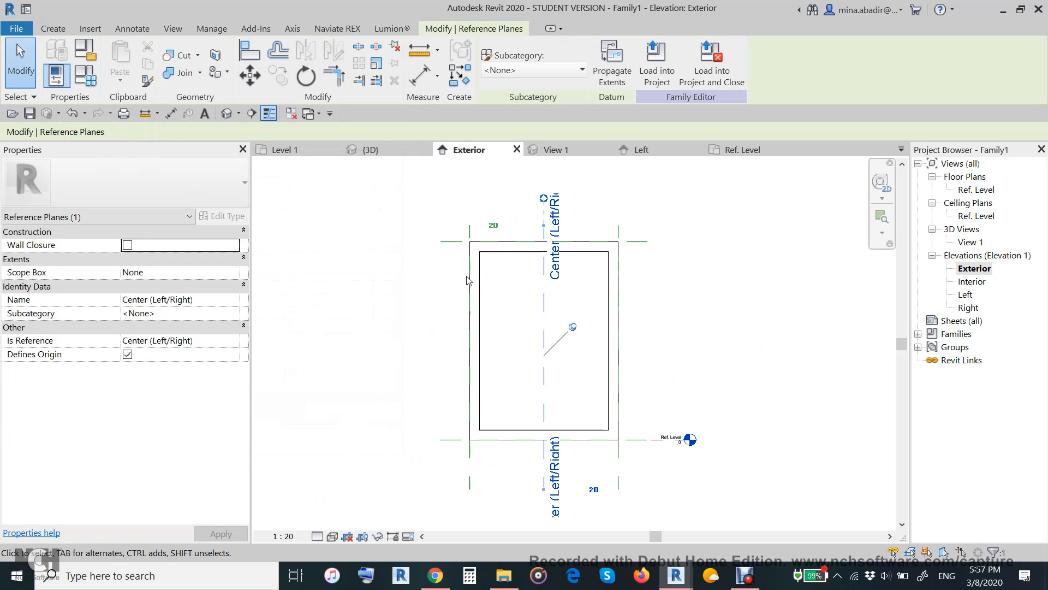
left_click(354, 299)
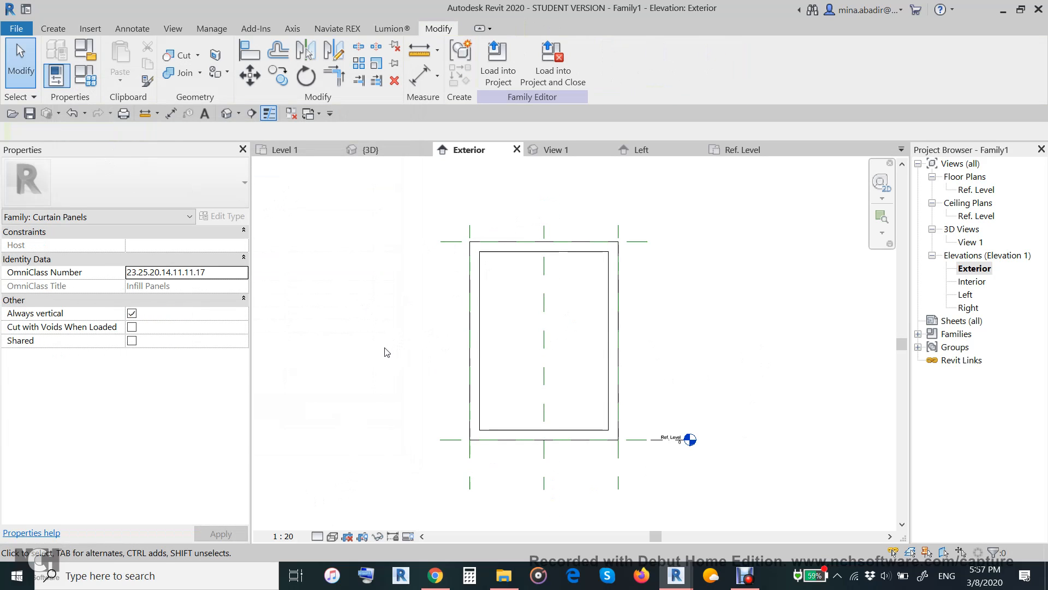
key("r")
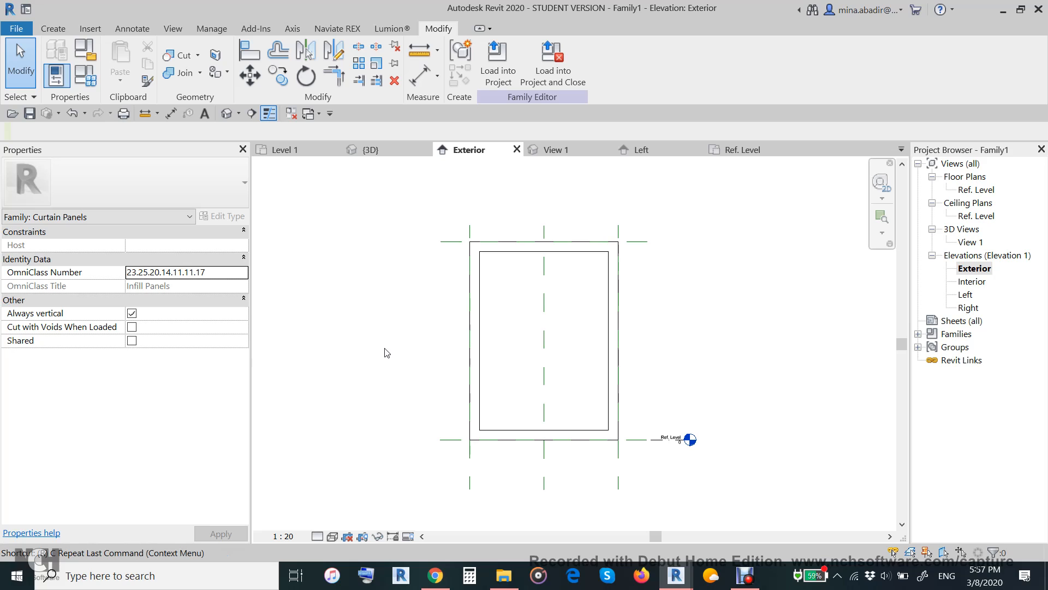
key("p")
left_click(385, 336)
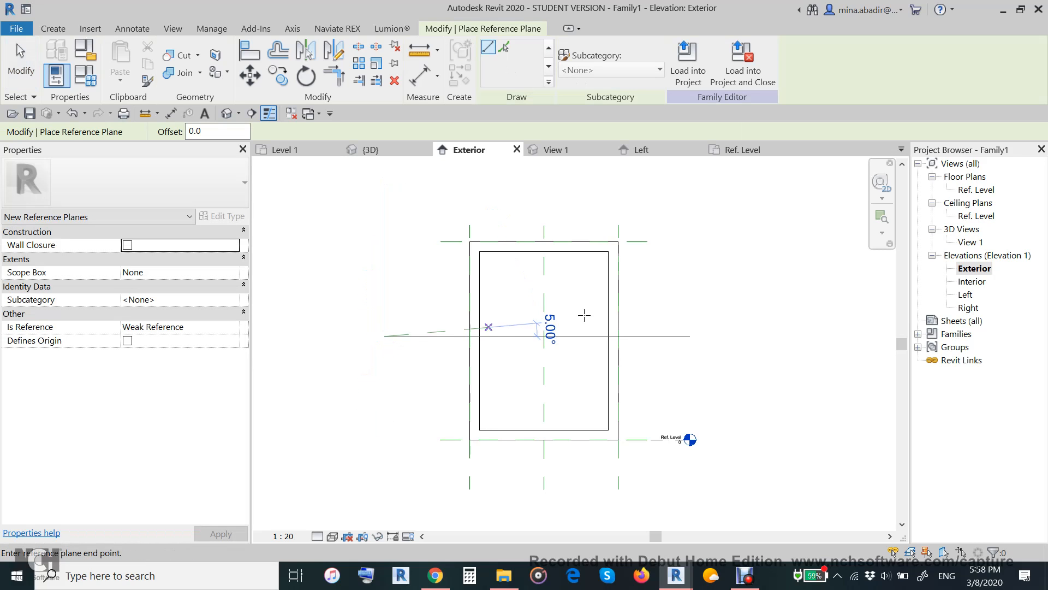
left_click(718, 338)
key("Escape")
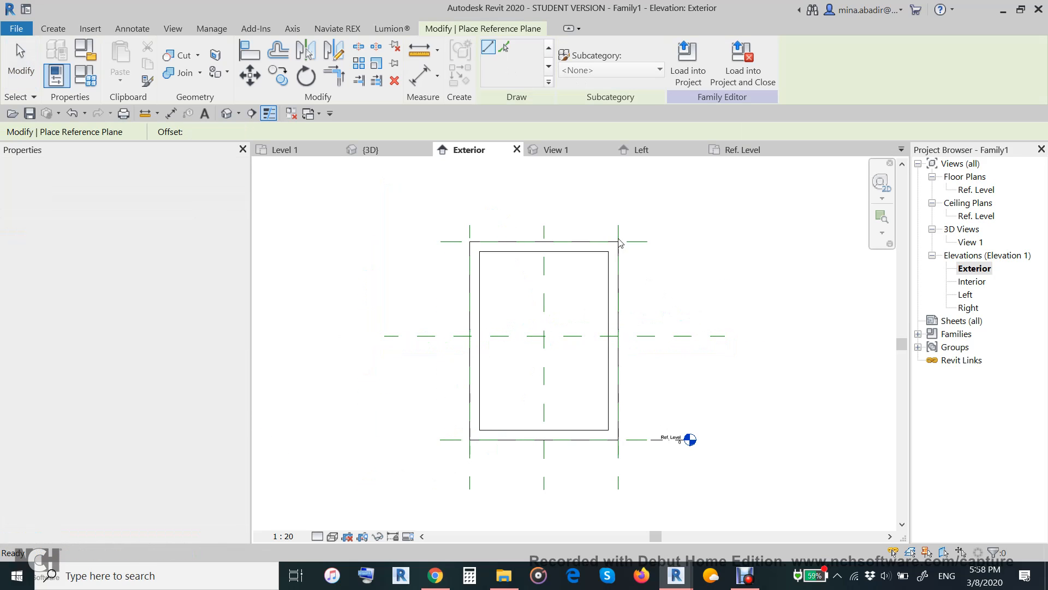
Dimension the top, middle and bottom reference planes in one chain and make its segments equal
left_click(421, 75)
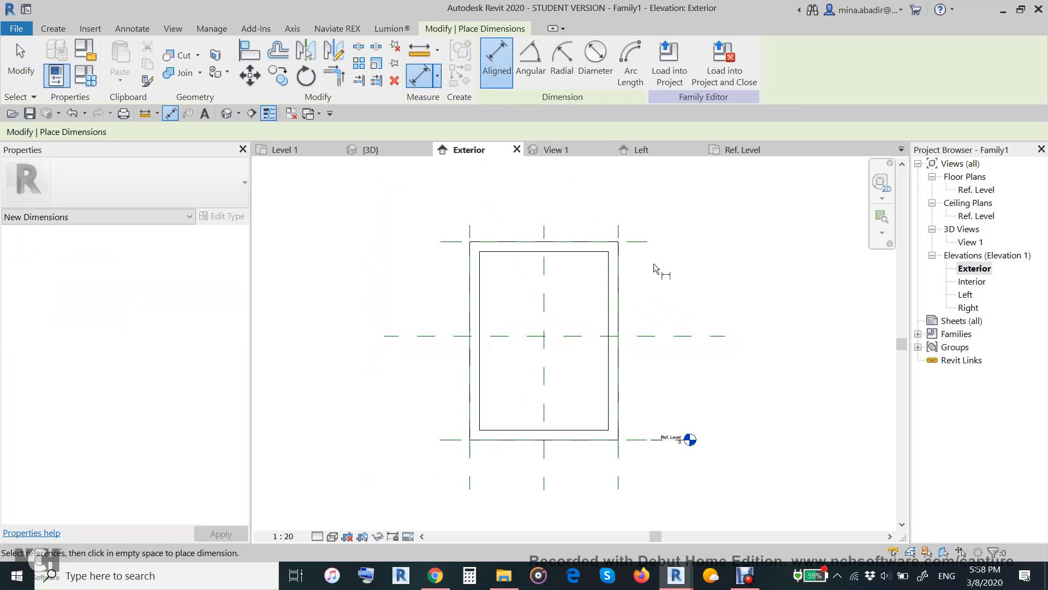
left_click(637, 241)
left_click(669, 336)
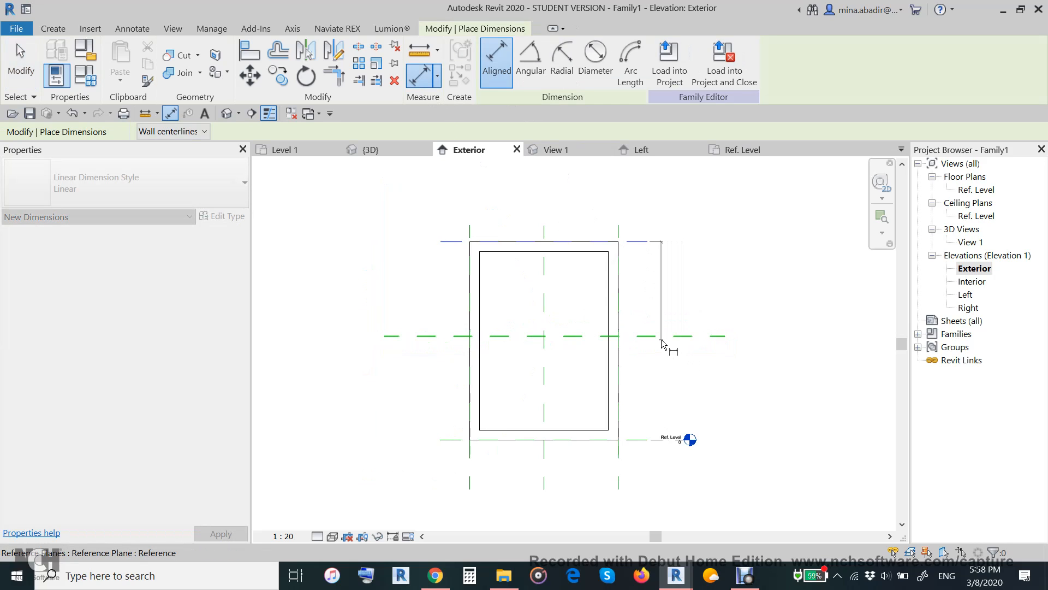
left_click(647, 442)
left_click(744, 477)
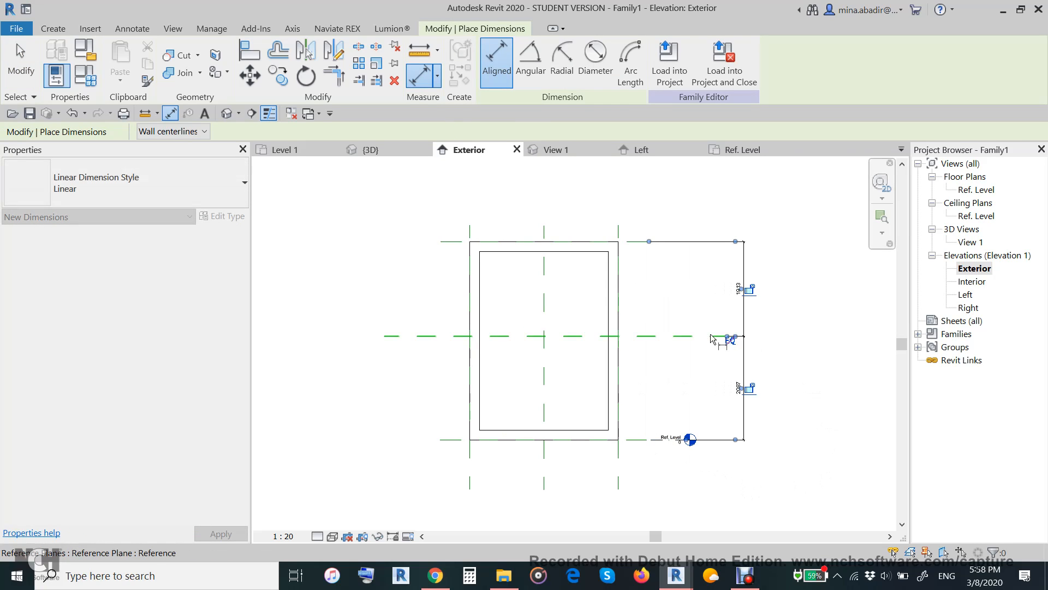
left_click(730, 339)
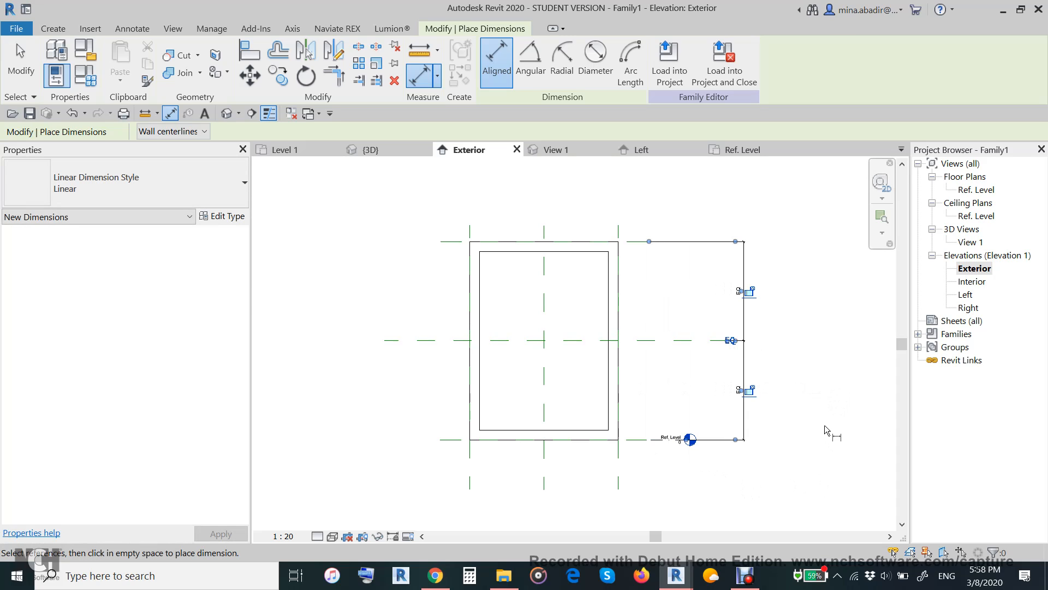
key("Escape")
key("Escape")
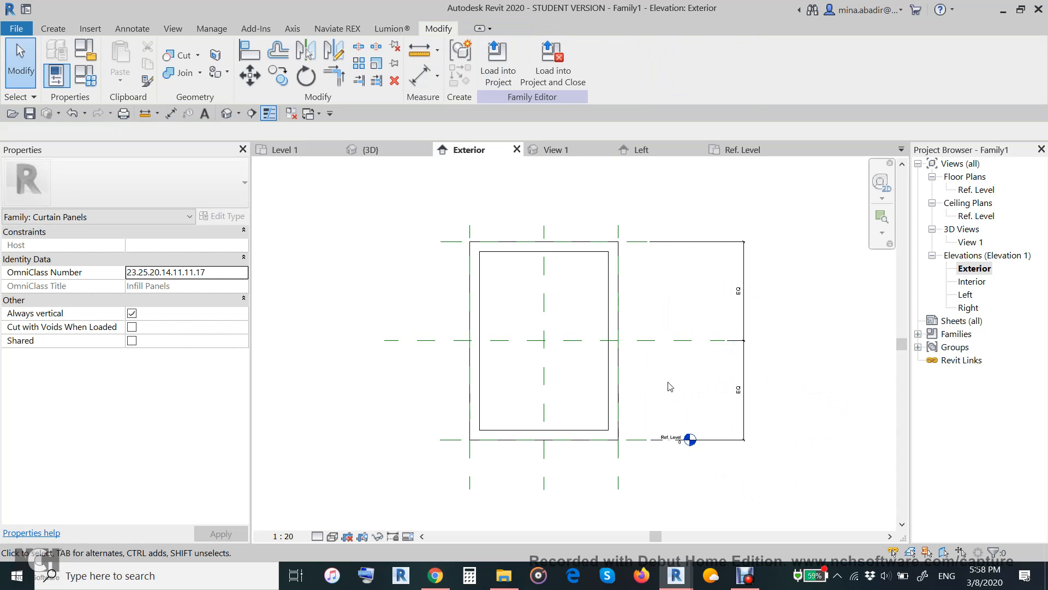
middle_click_drag(671, 389, 663, 399)
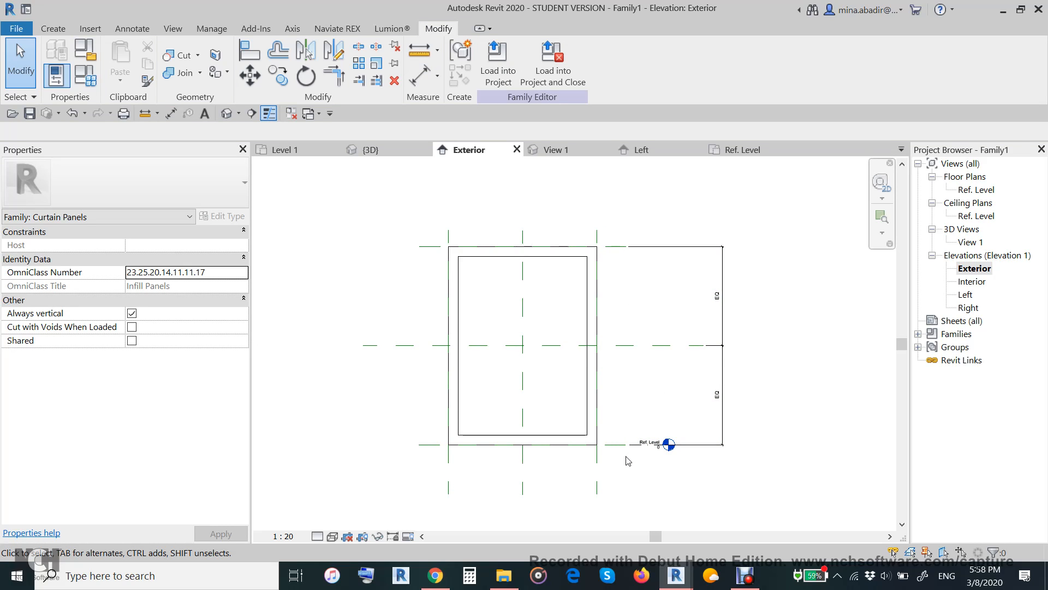
Review the curved curtain system in the project's 3D view and return to the panel family's Exterior elevation
left_click(295, 151)
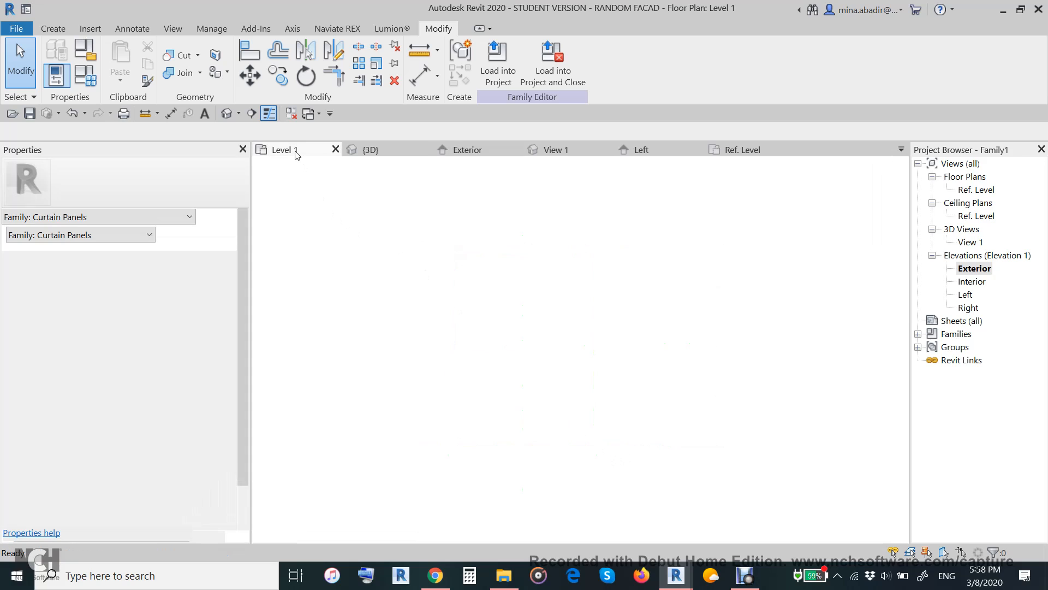
left_click(365, 150)
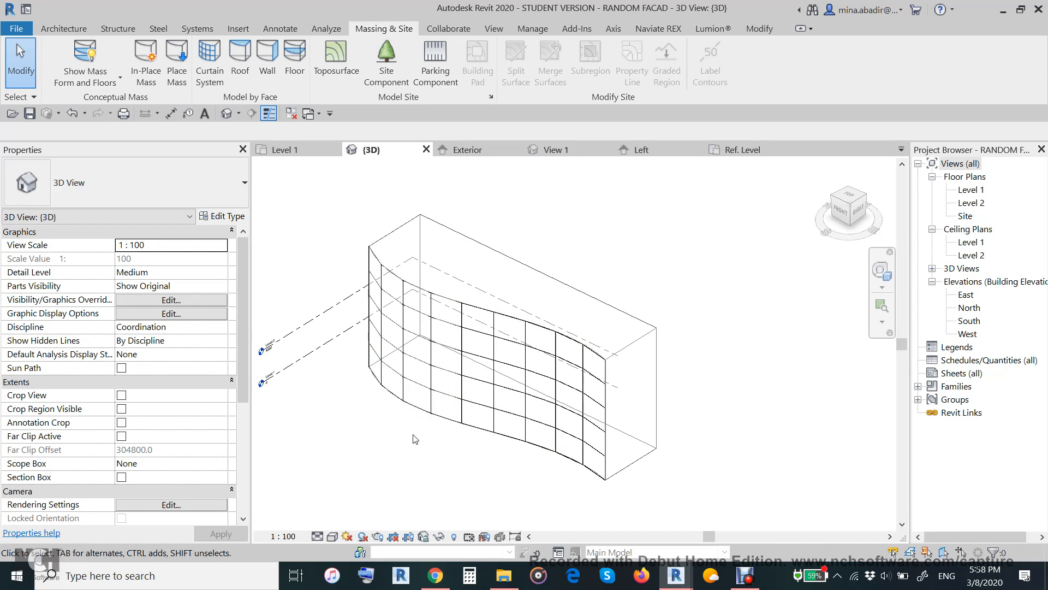
left_click(484, 148)
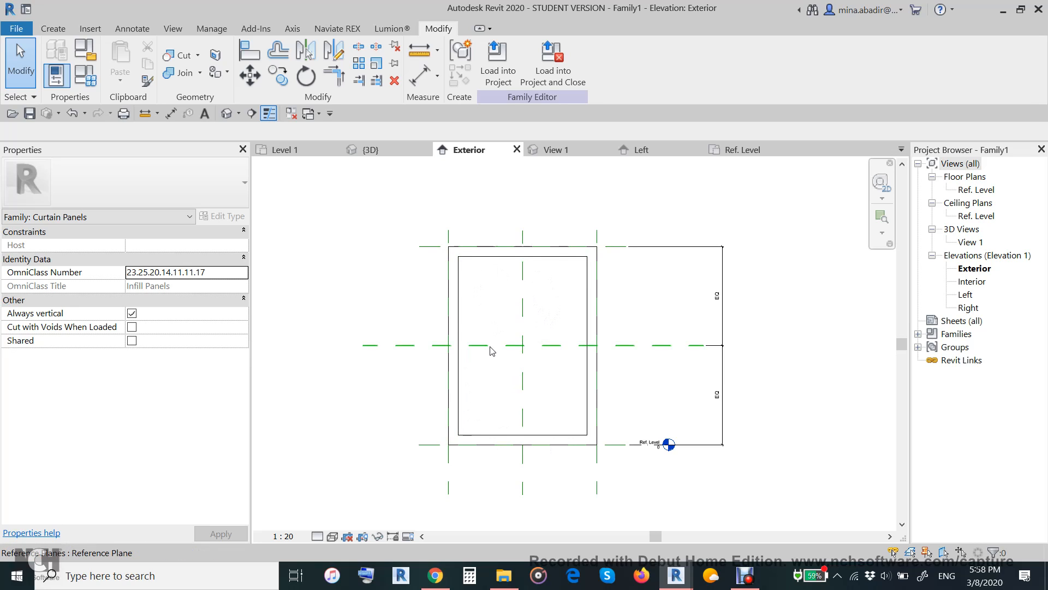
Start a new extrusion with a rectangle along the frame's inner edges and lock all four sides to the frame
left_click(53, 28)
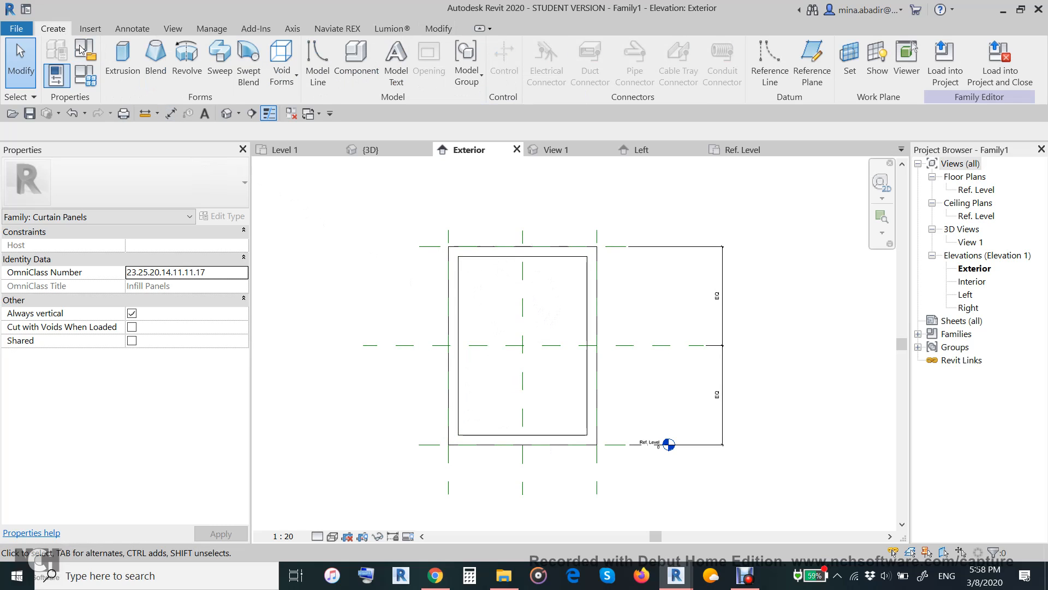
left_click(123, 59)
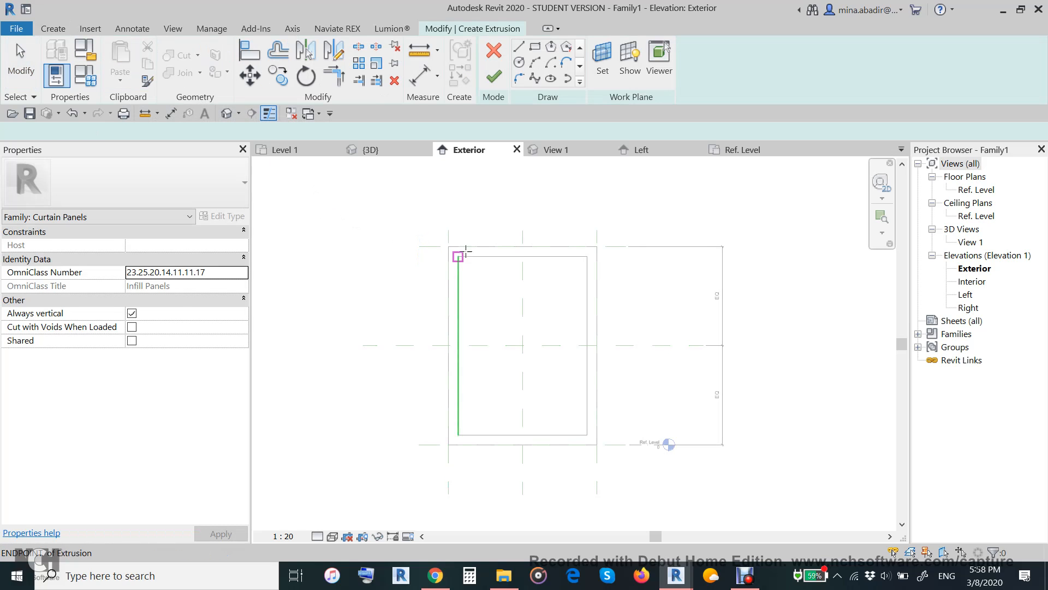
left_click(535, 47)
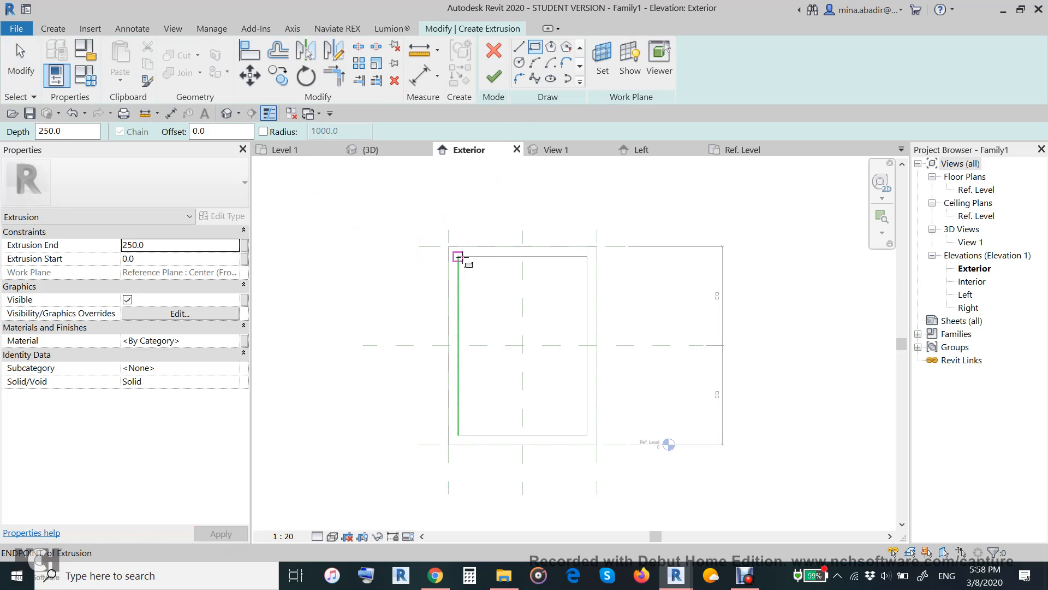
left_click(459, 256)
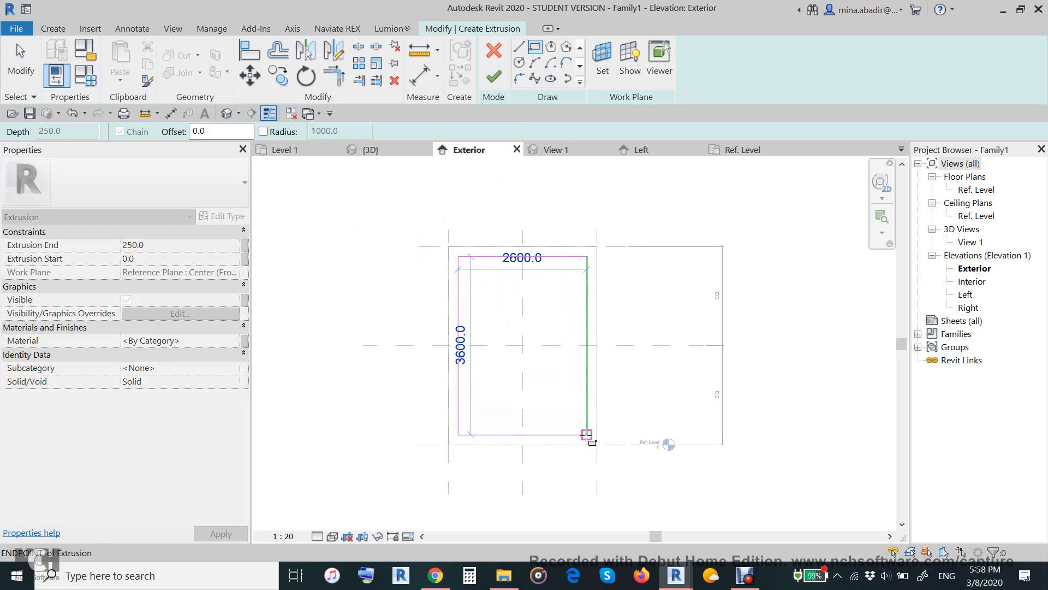
left_click(587, 434)
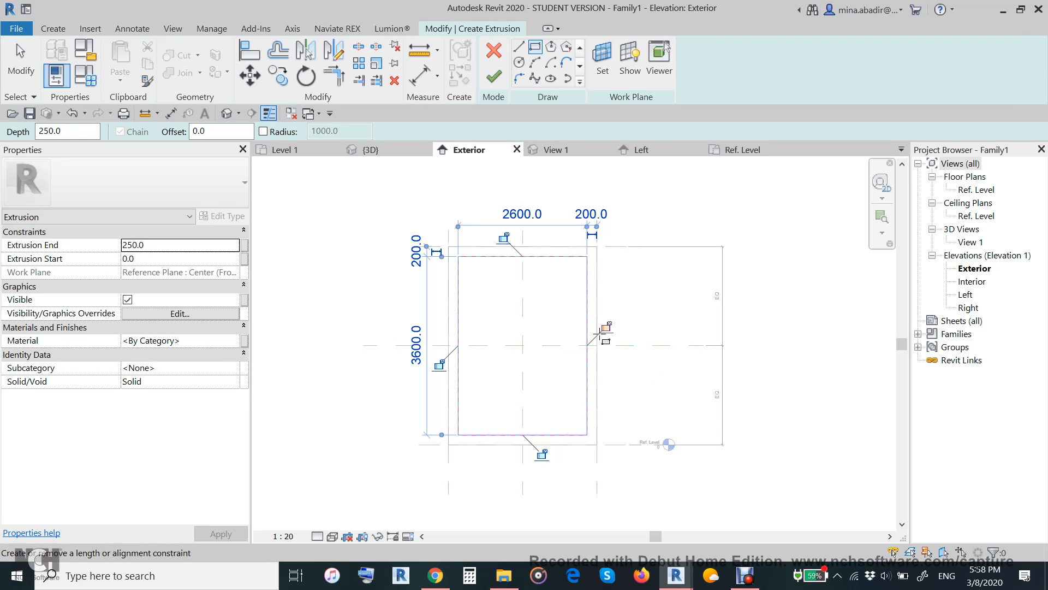
left_click(605, 326)
left_click(503, 237)
left_click(440, 364)
left_click(541, 455)
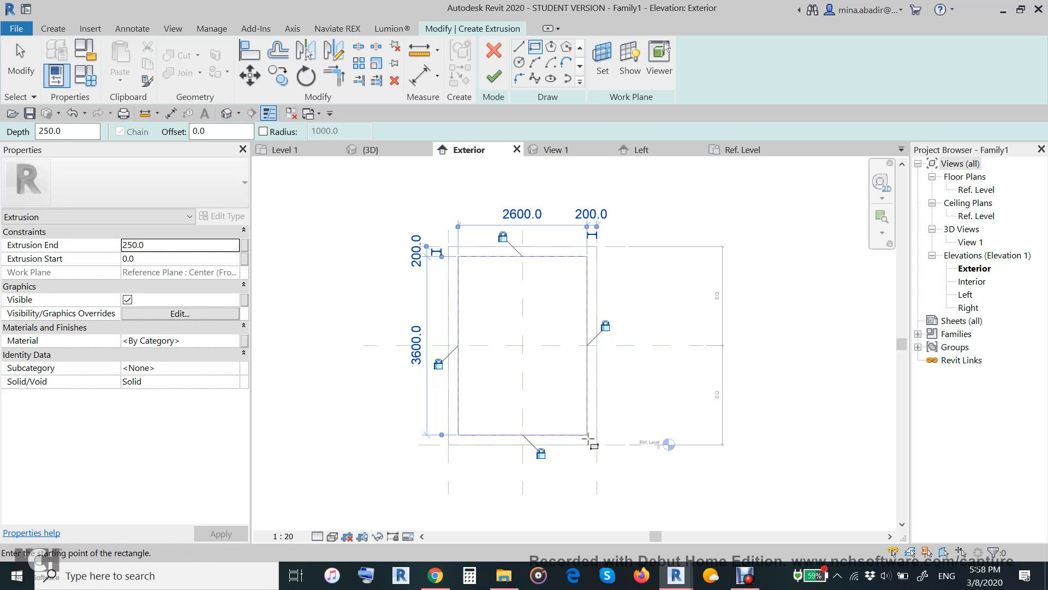
left_click(521, 345)
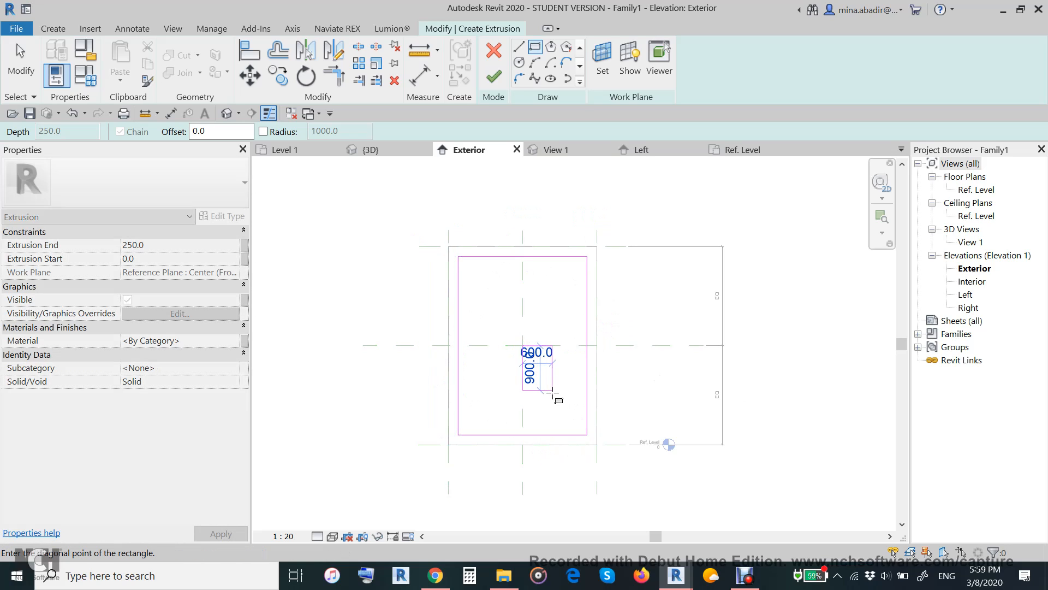
key("Escape")
key("Escape")
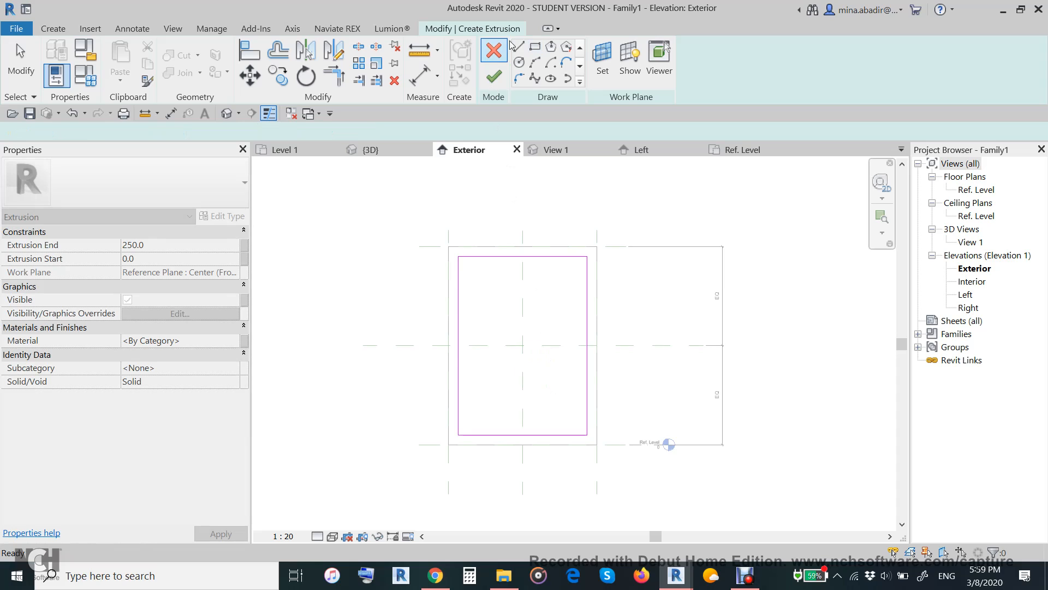
Sketch a circle of about 600 radius at the centre reference plane intersection and make its radius dimension permanent
key("Return")
left_click(523, 345)
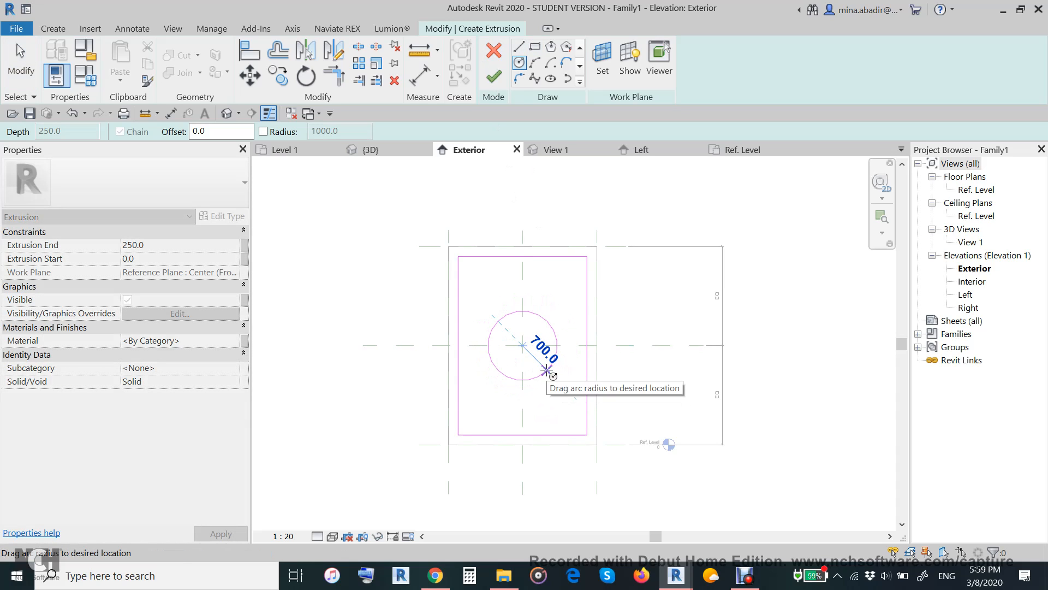
left_click(544, 366)
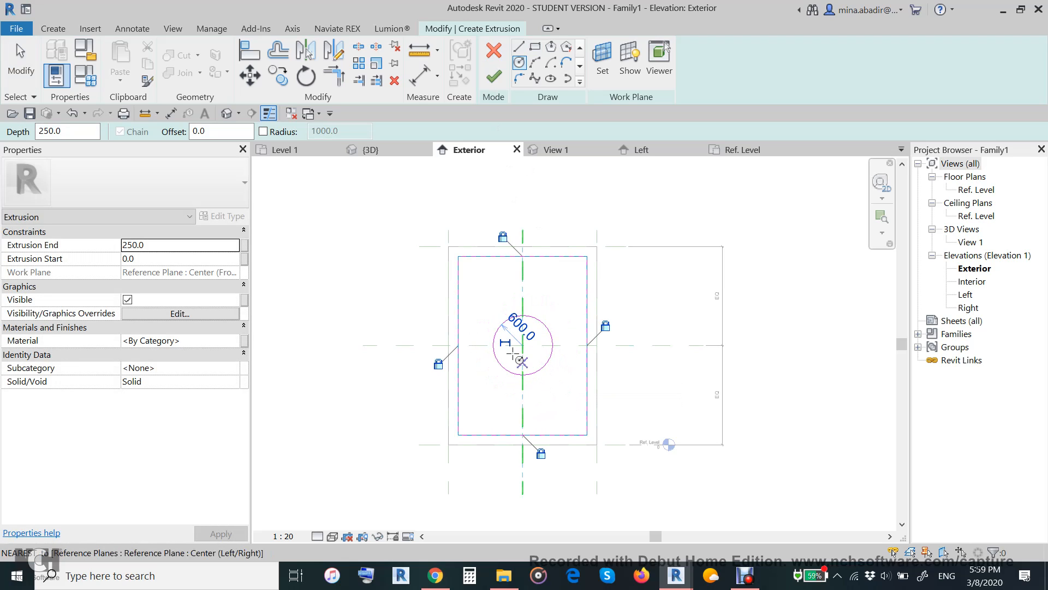
left_click(512, 347)
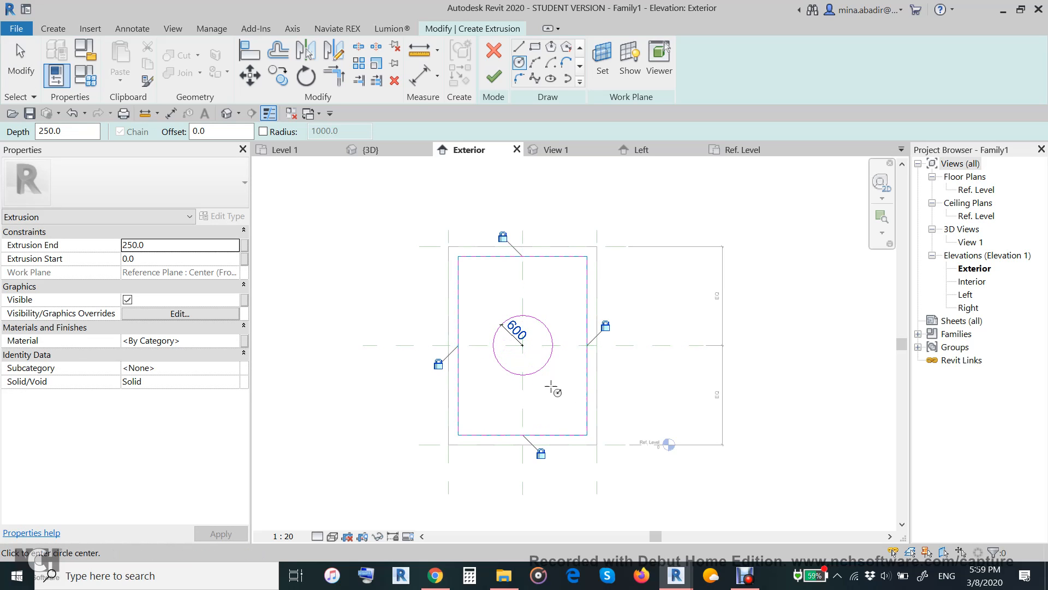
key("Escape")
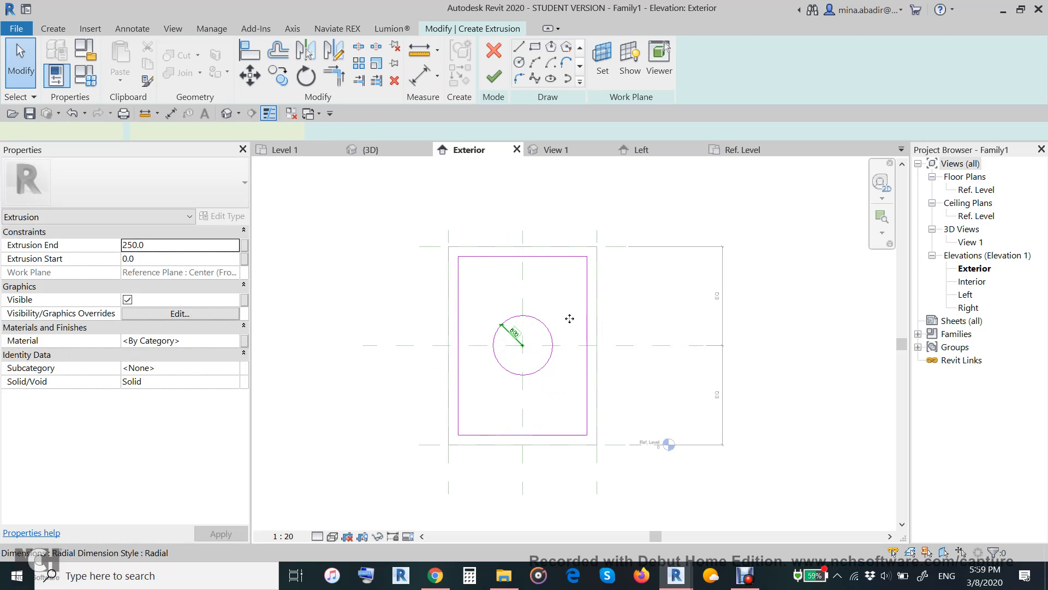
Label the circle's radius dimension with a new instance family parameter named DIA
left_click(512, 335)
left_click(631, 64)
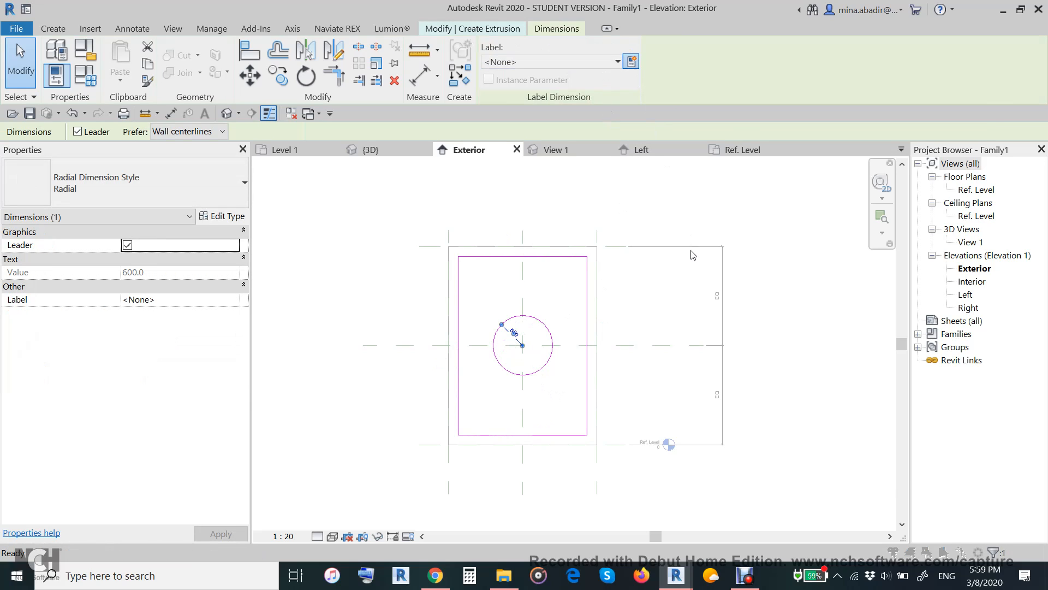
type("DIA")
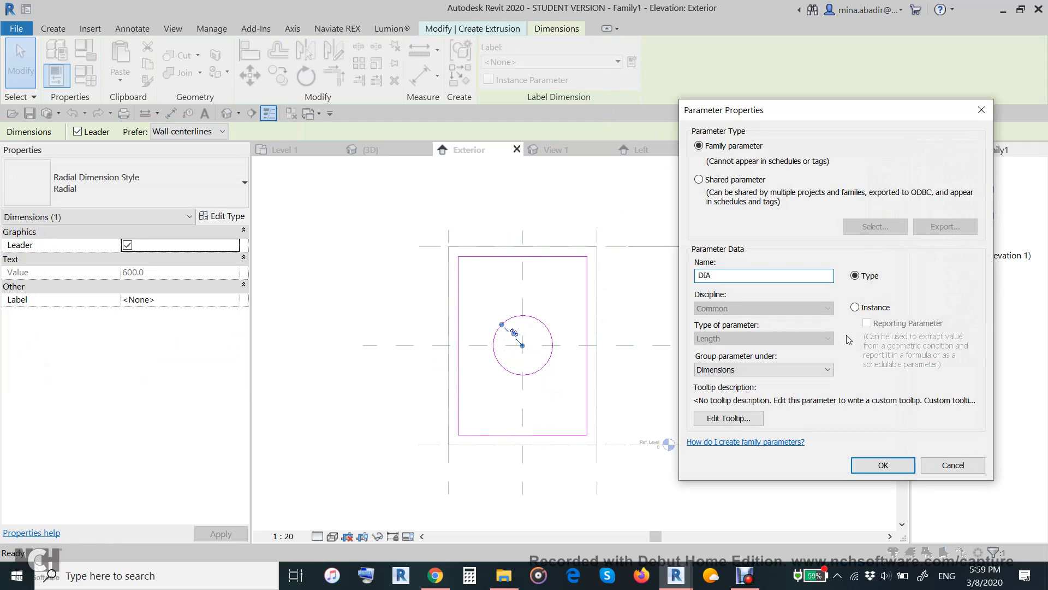
left_click(855, 309)
left_click(883, 465)
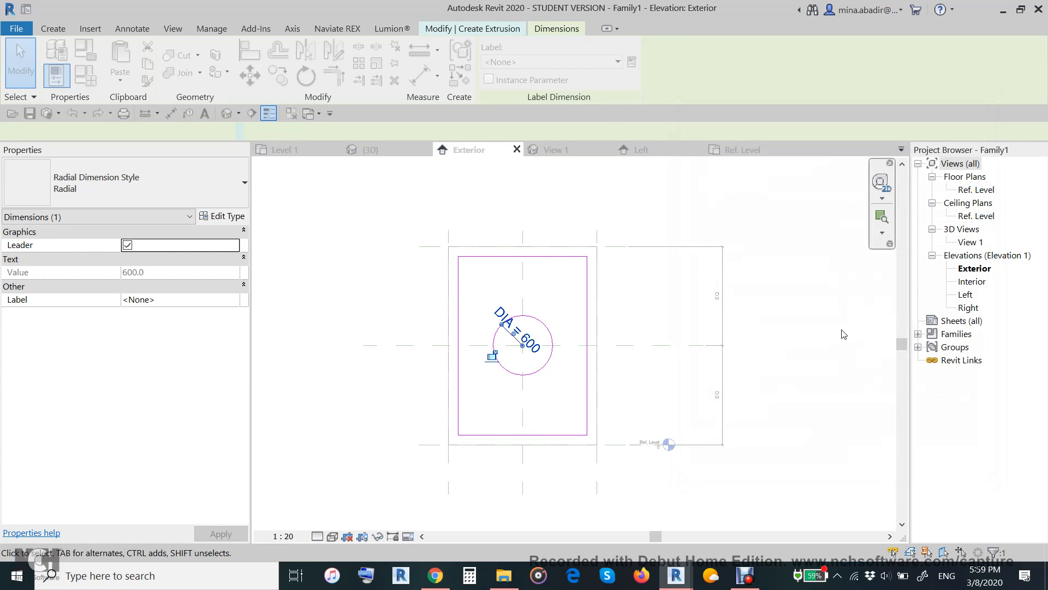
left_click(804, 357)
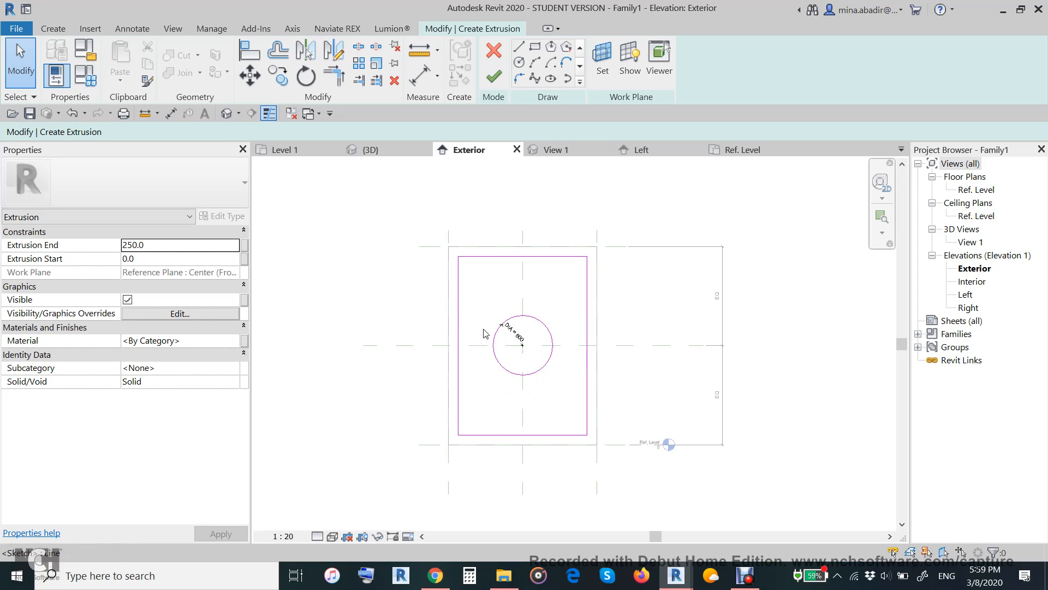
Set the extrusion end of the panel with the circular opening to 30
left_click(166, 245)
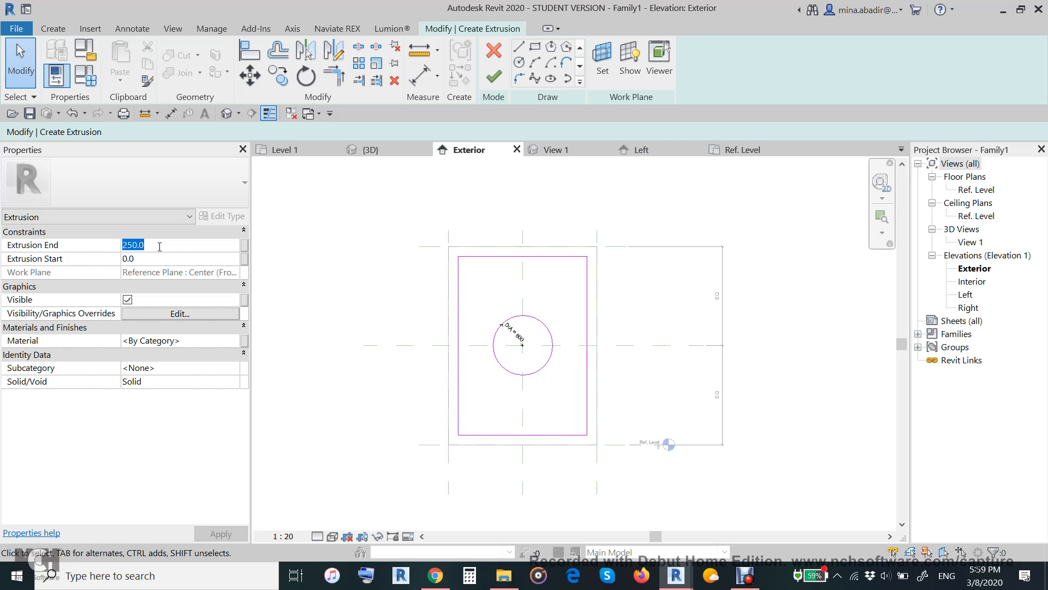
type("30")
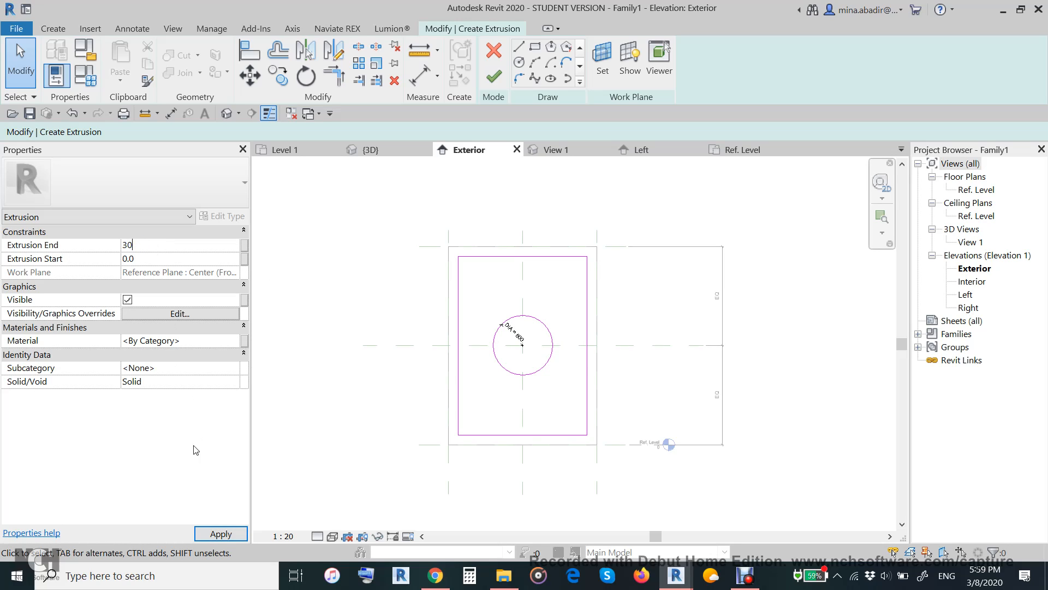
left_click(222, 538)
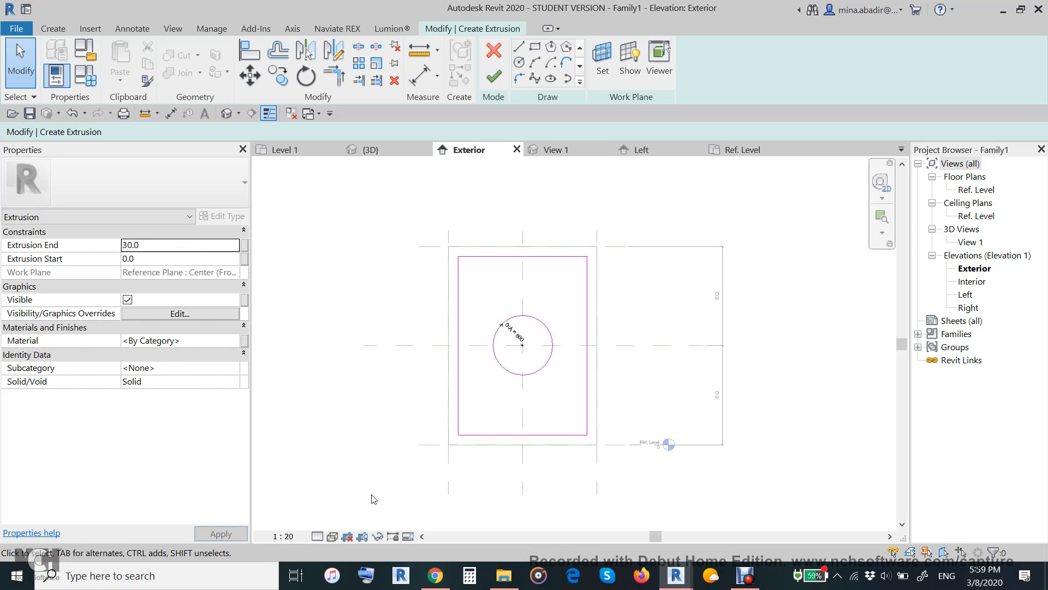
Assign the Aluminum, Anodized Red library material to the extrusion and finish the sketch
left_click(234, 342)
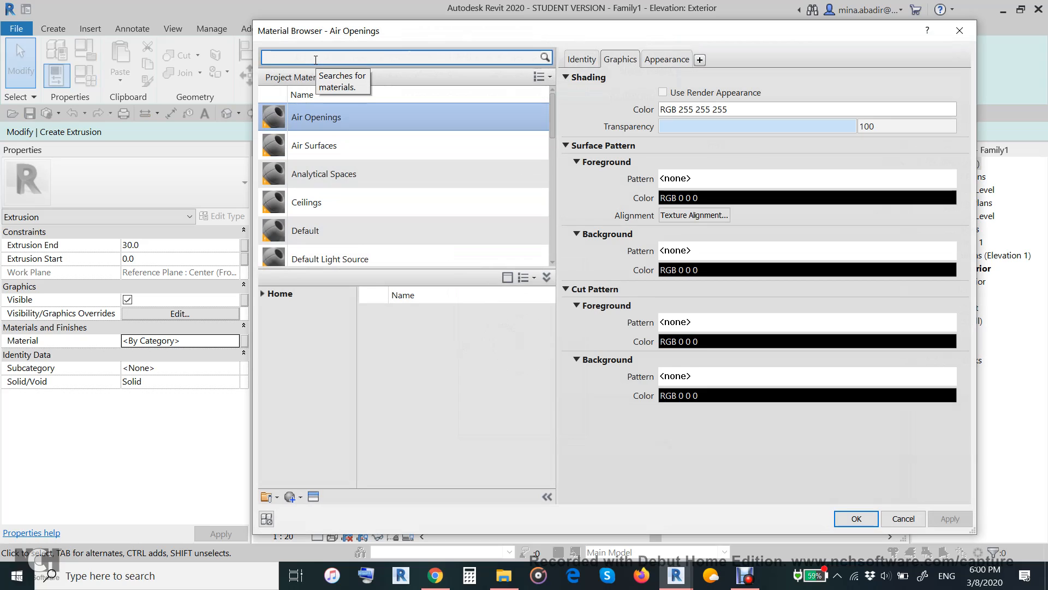
left_click(316, 59)
type("ALUM")
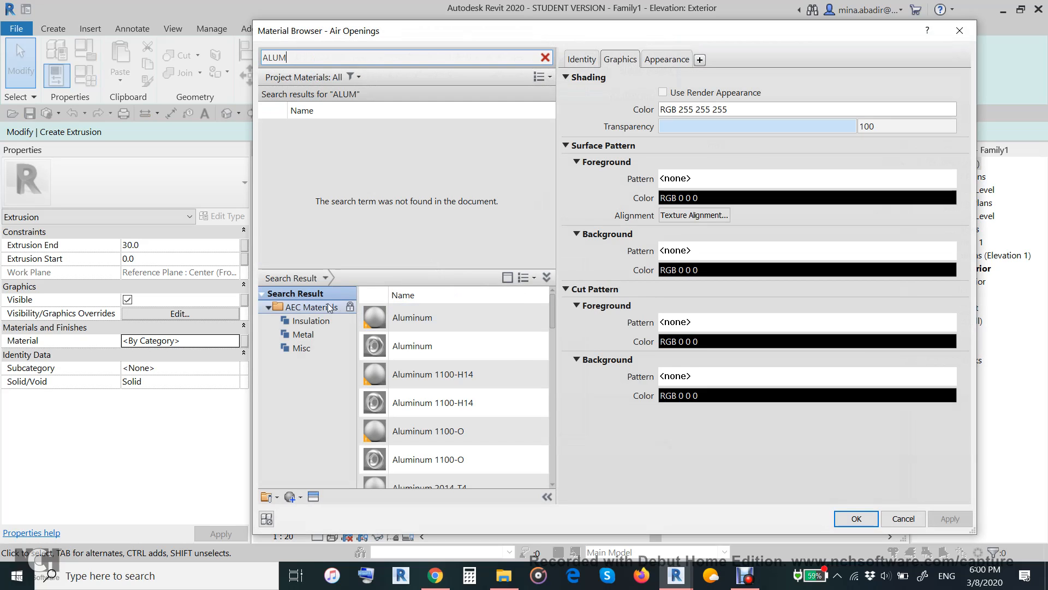
scroll(510, 418, "down", 8)
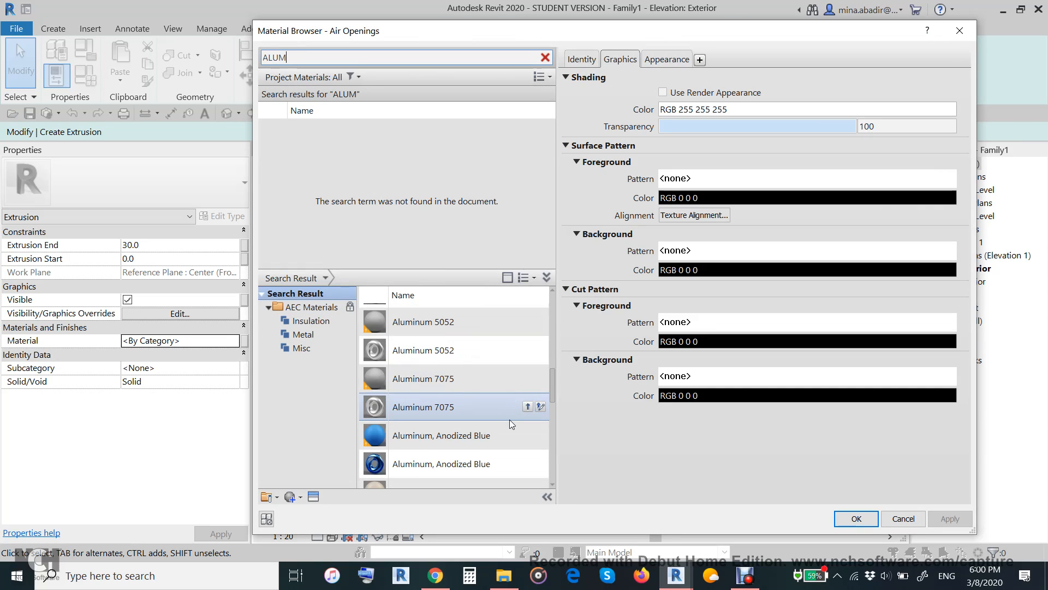
scroll(507, 421, "up", 3)
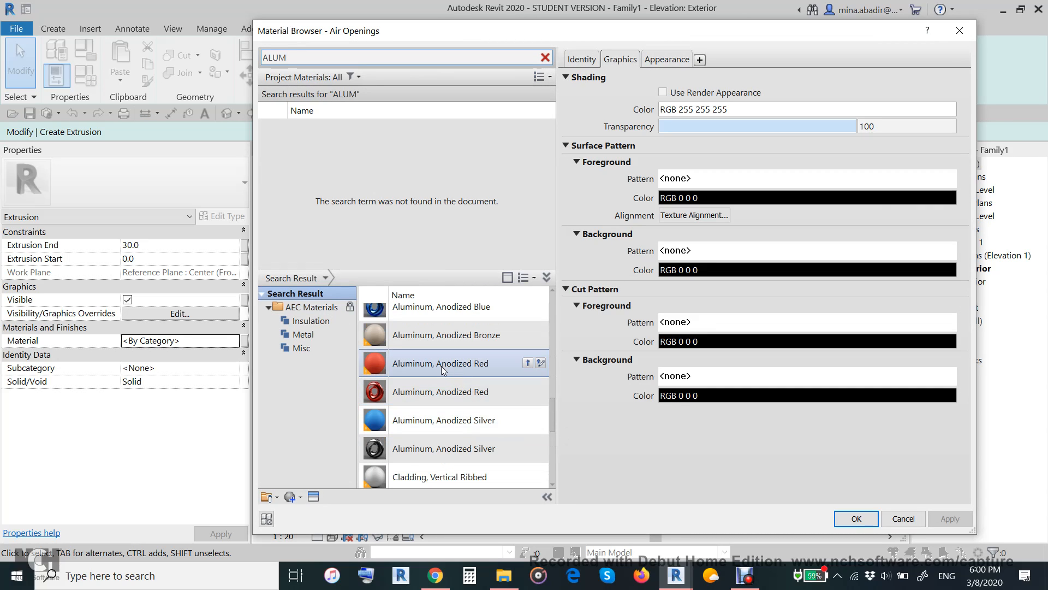
left_click(527, 362)
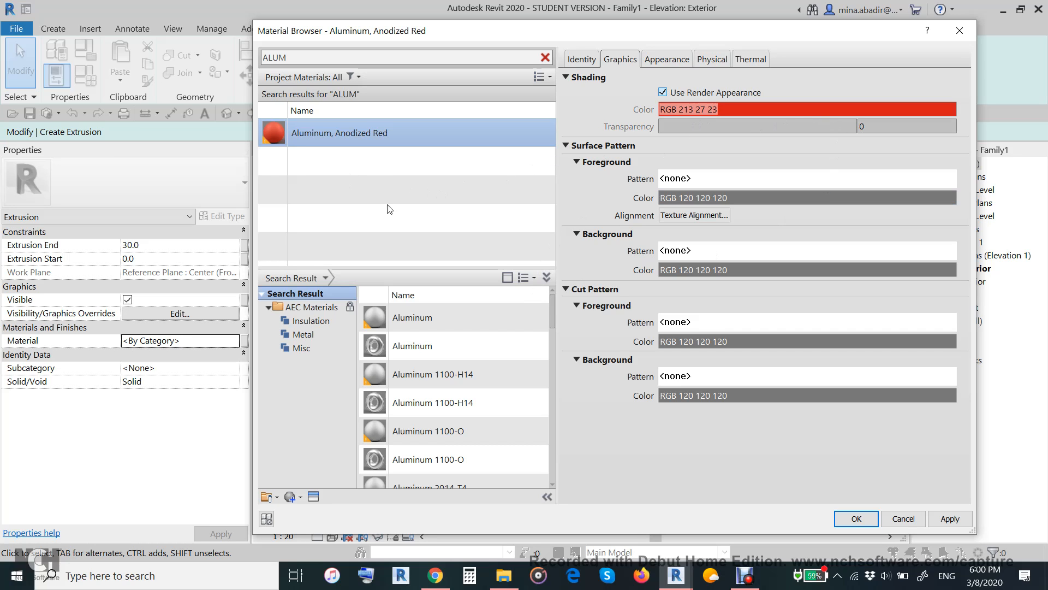
left_click(858, 518)
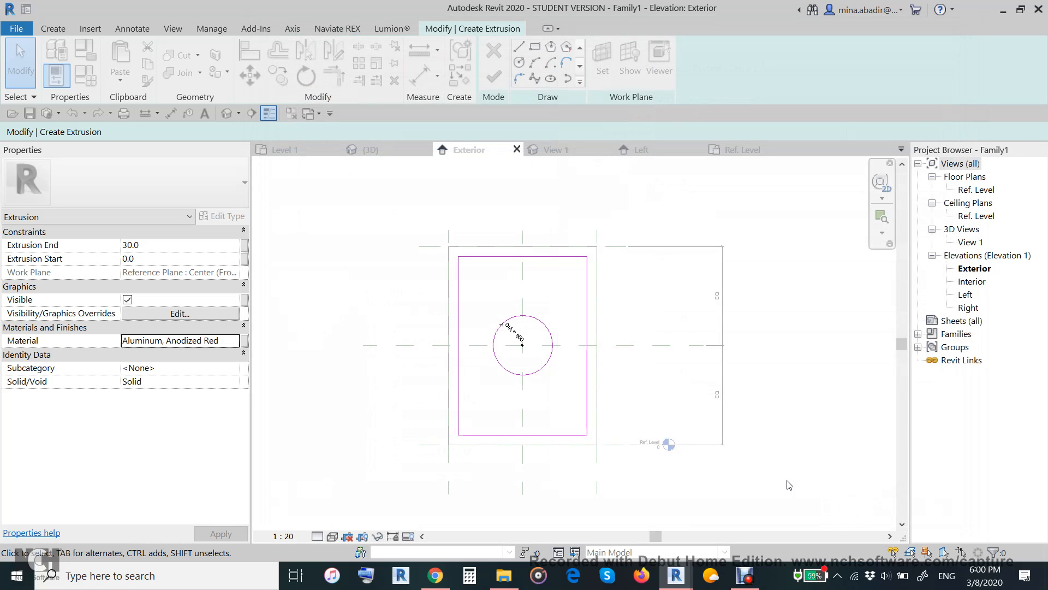
left_click(494, 77)
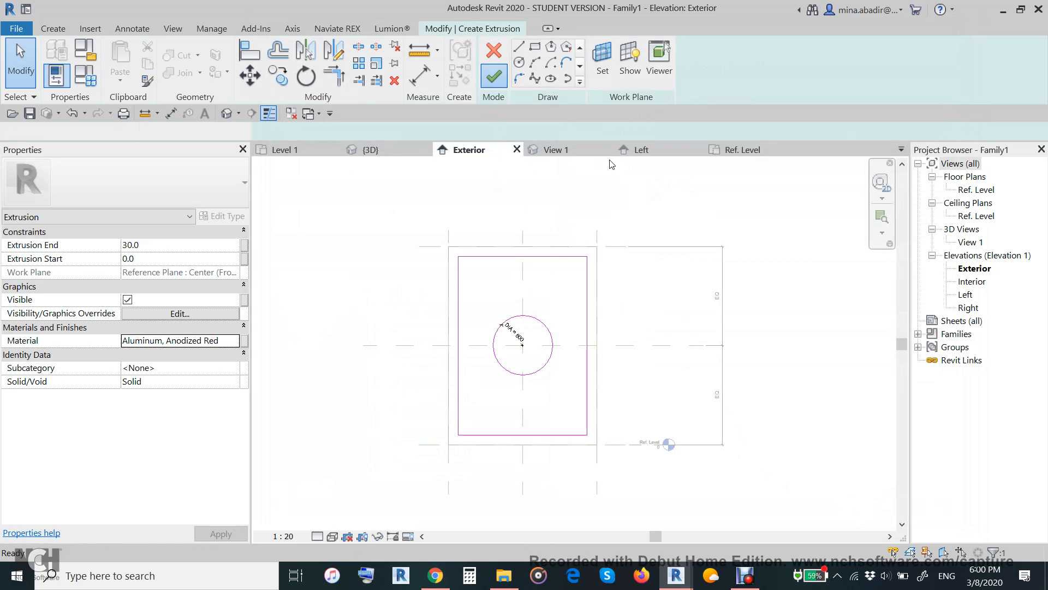
left_click(673, 200)
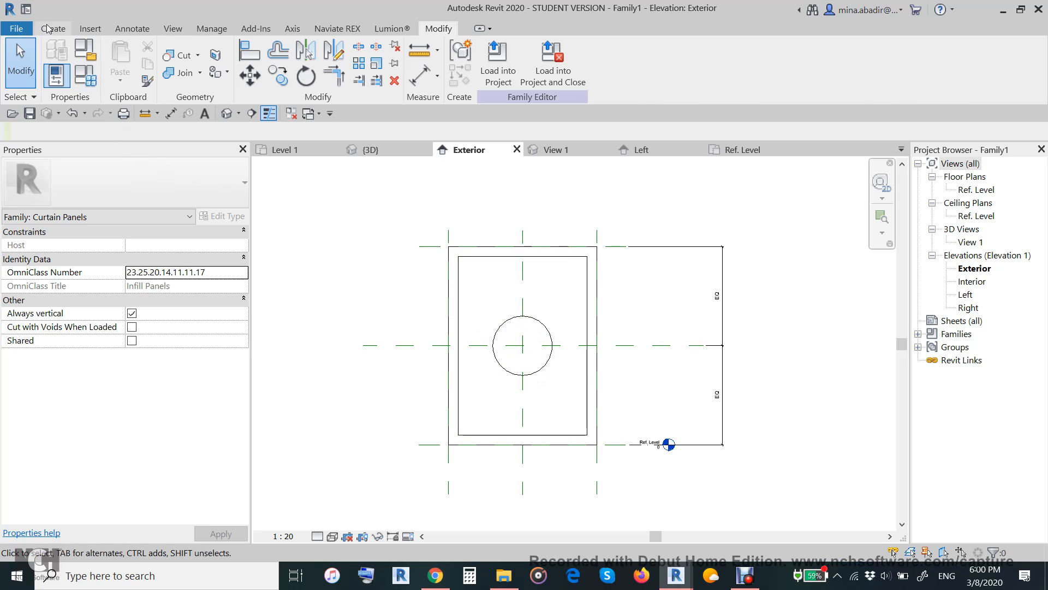
Start another extrusion with a circle of about 900 radius centred on the opening and make its radius dimension permanent
left_click(47, 28)
left_click(121, 60)
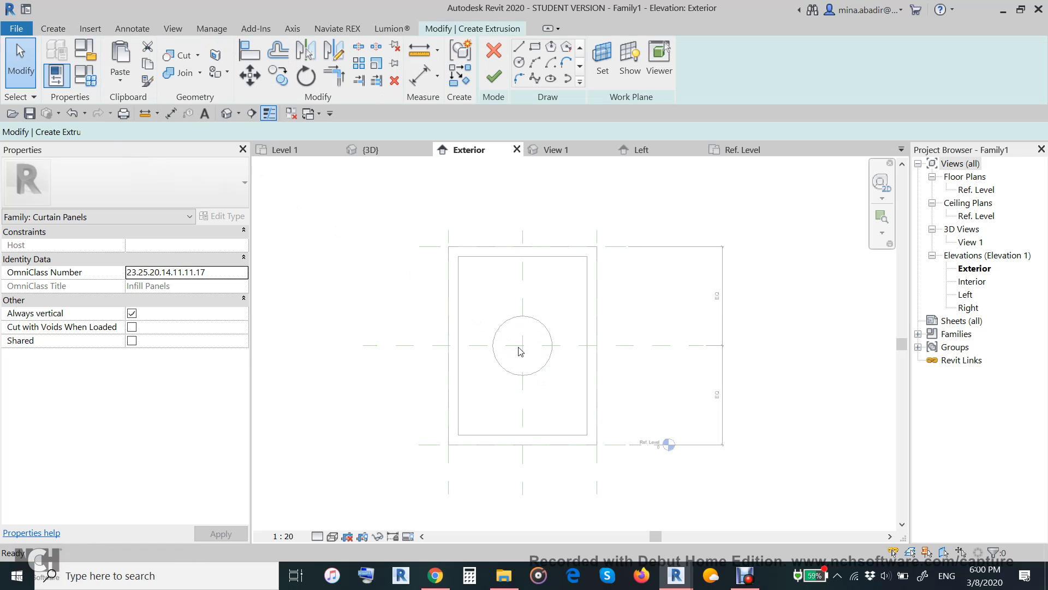
left_click(519, 62)
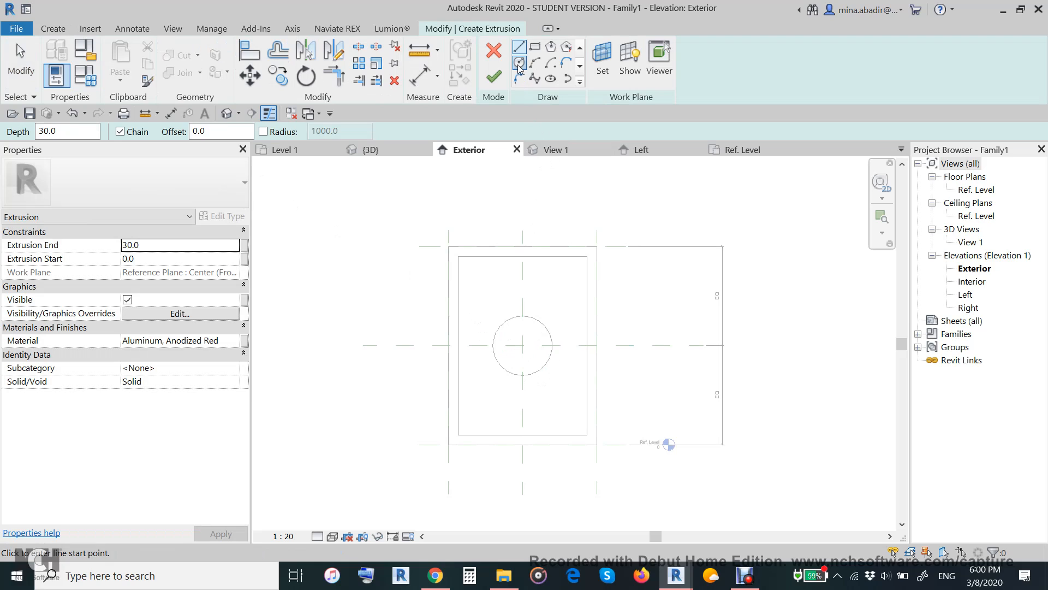
left_click(523, 345)
left_click(551, 380)
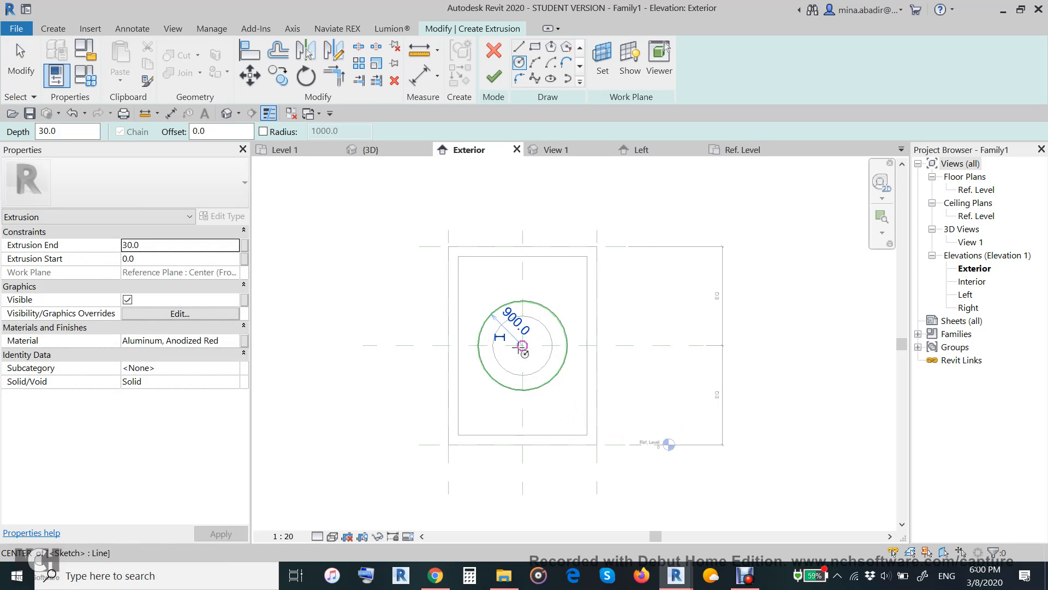
left_click(498, 336)
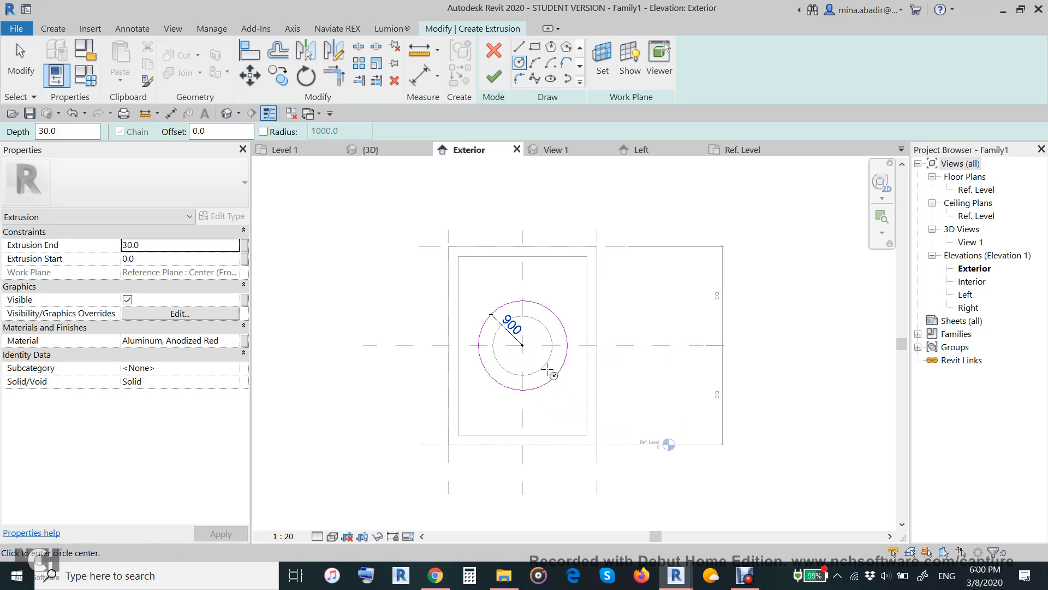
key("Escape")
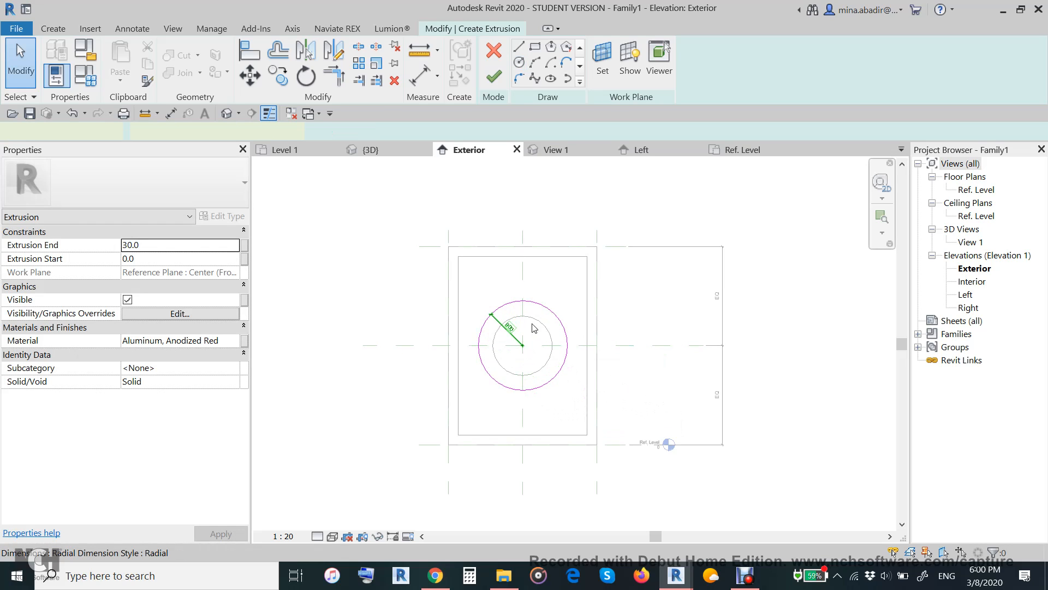
Label the new circle's radius dimension with the existing DIA parameter
left_click(508, 331)
left_click(546, 61)
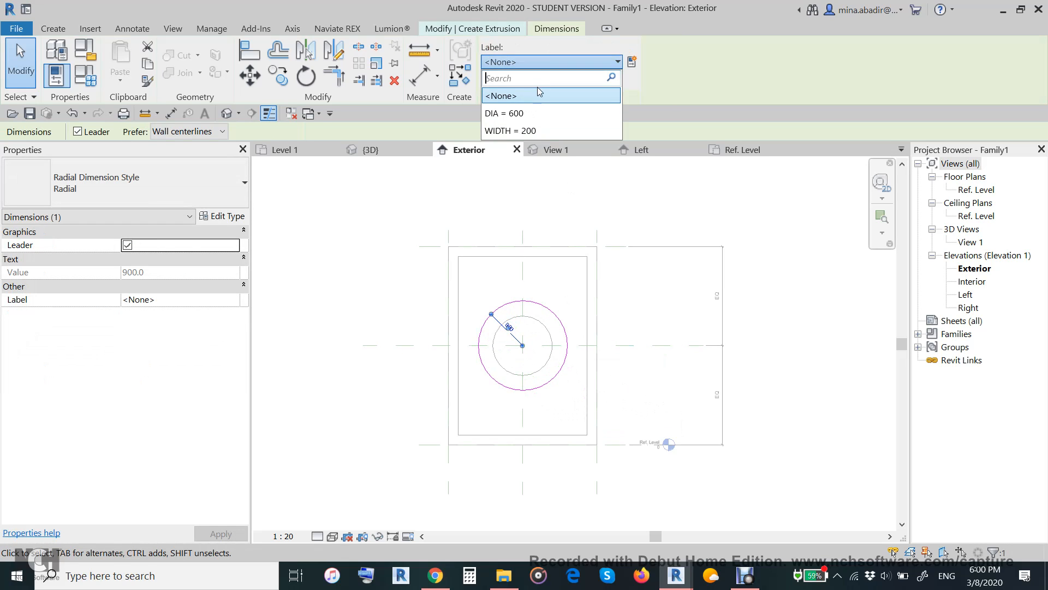
left_click(524, 113)
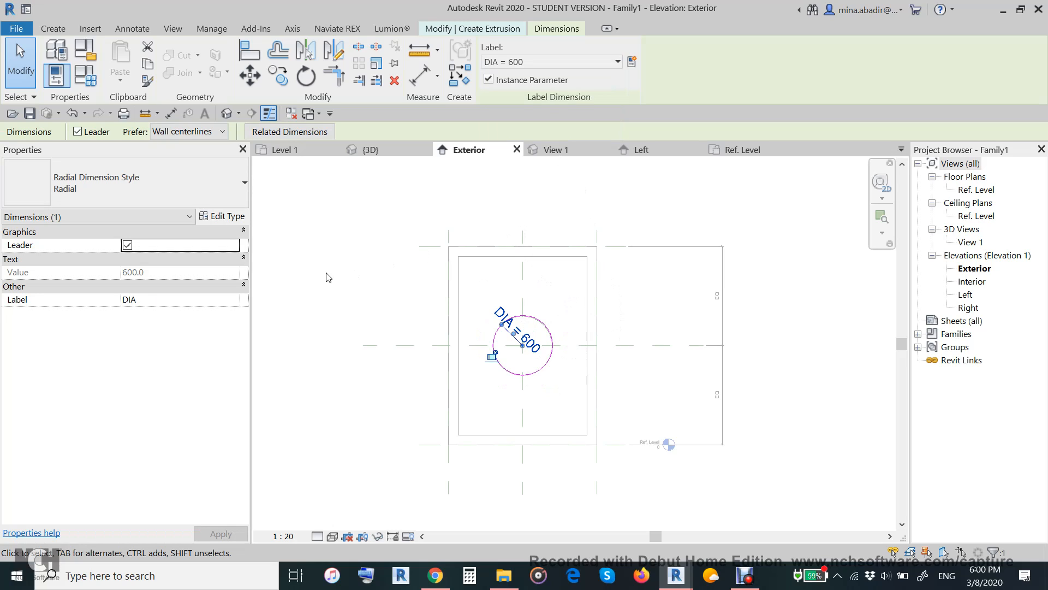
left_click(352, 245)
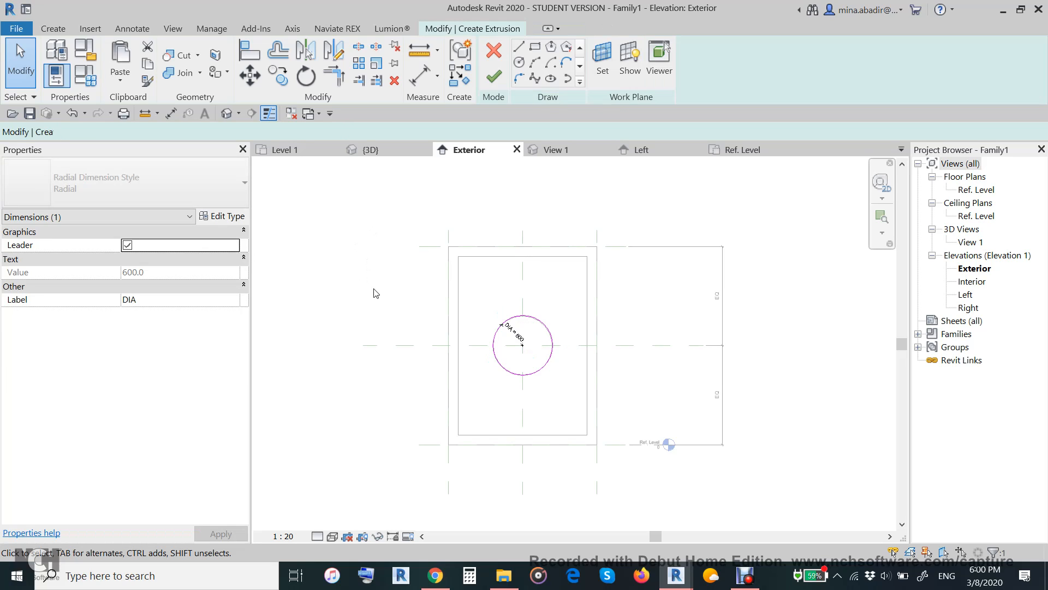
Assign the Glass material to the circular extrusion in the panel opening and finish its sketch
left_click(231, 373)
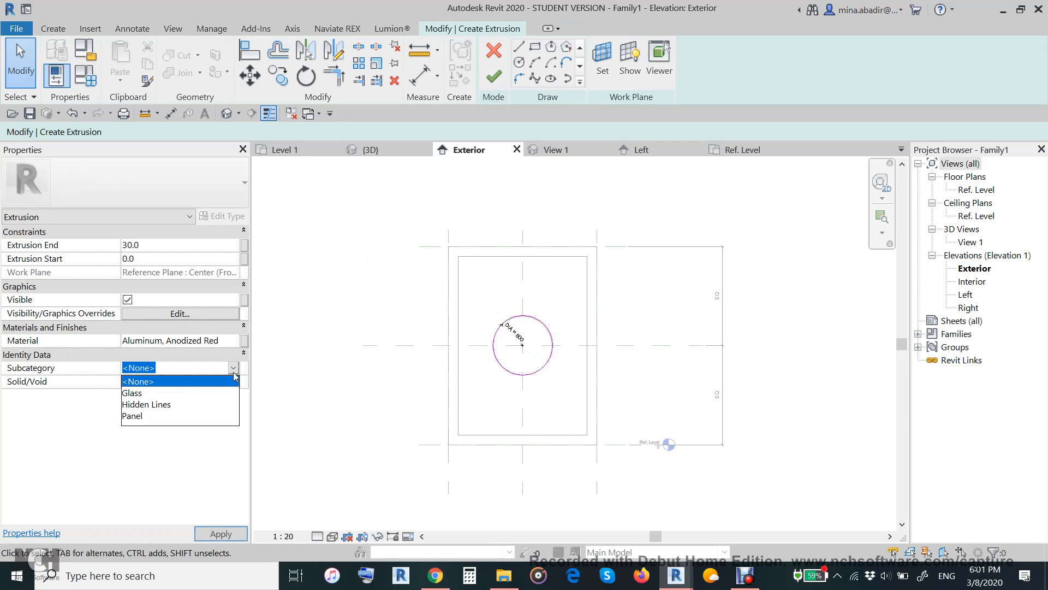
left_click(210, 369)
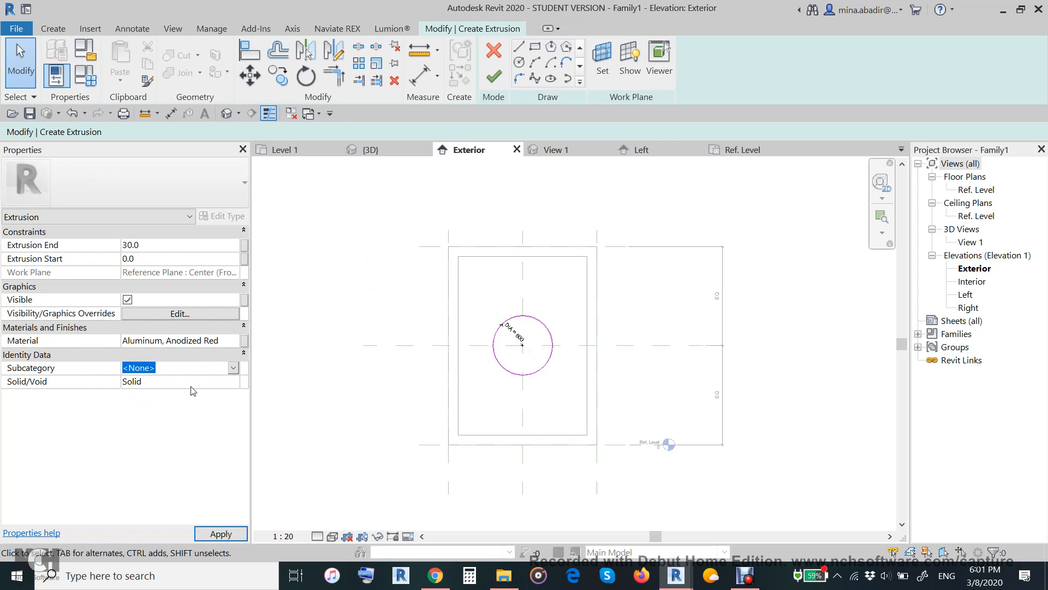
left_click(232, 342)
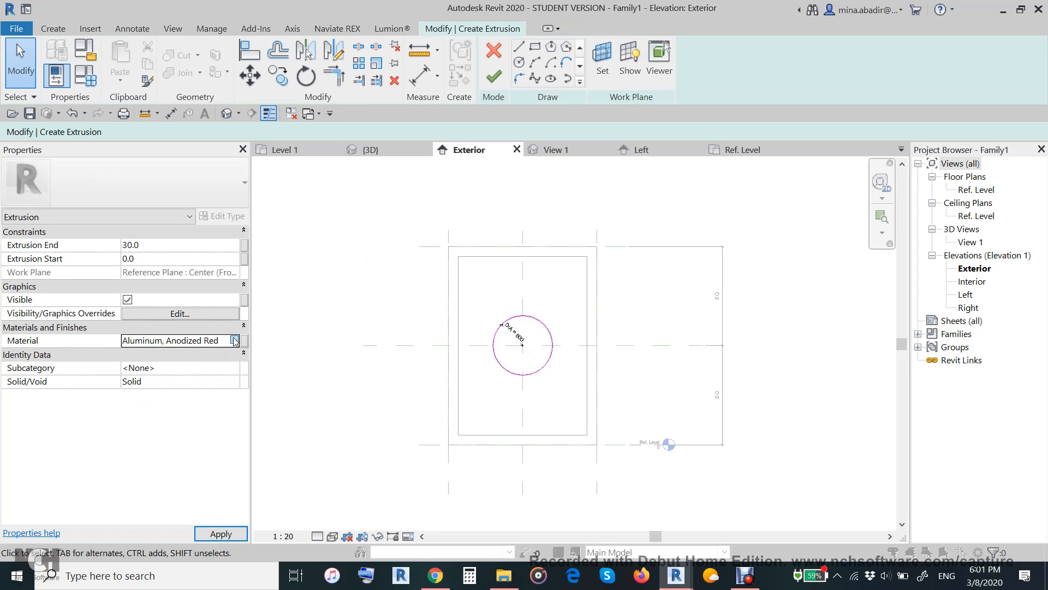
left_click(234, 340)
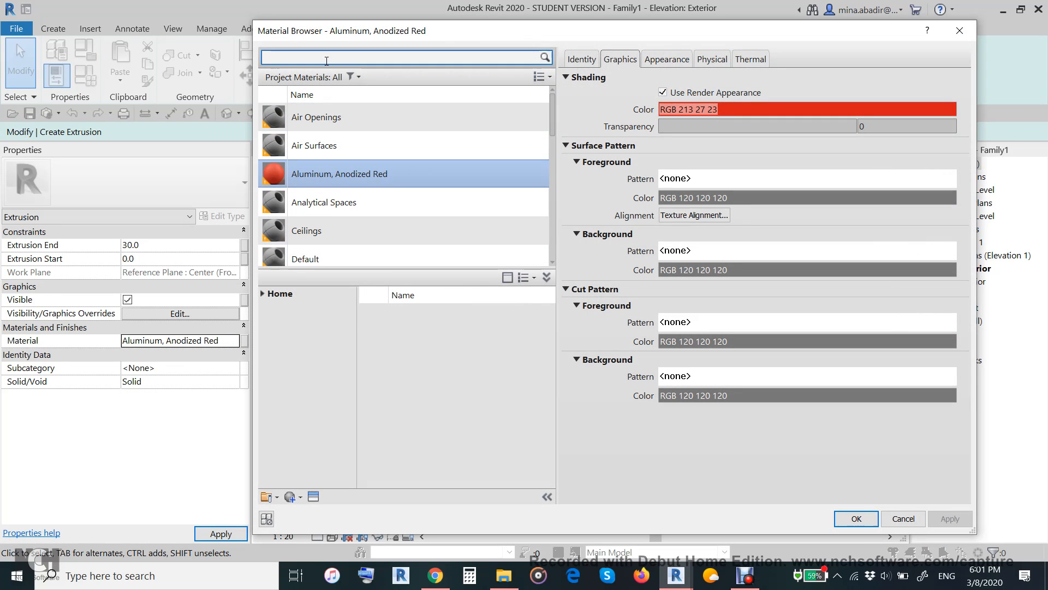
type("GL")
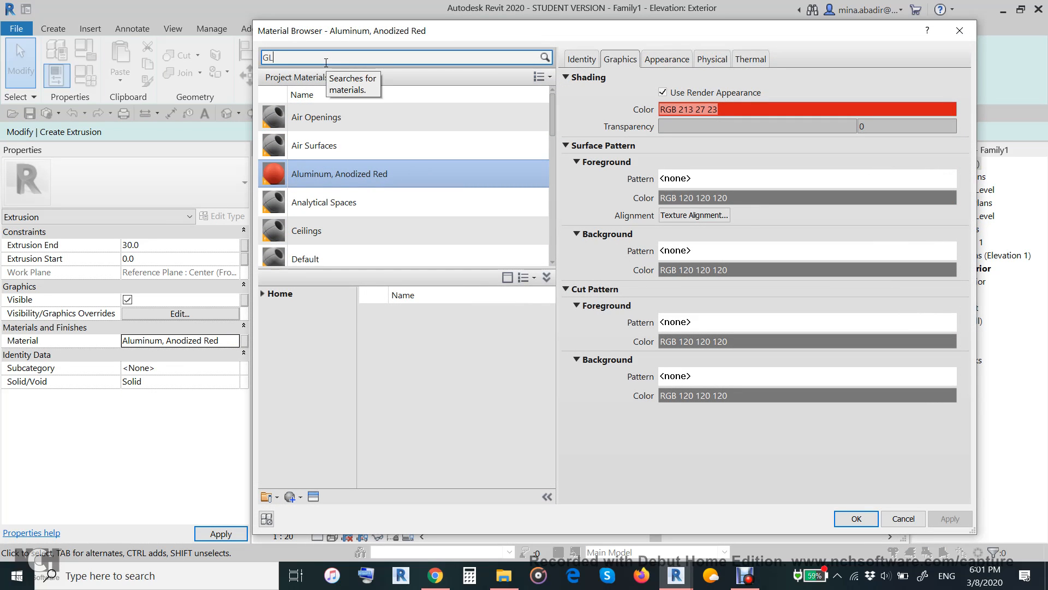
type("ASS")
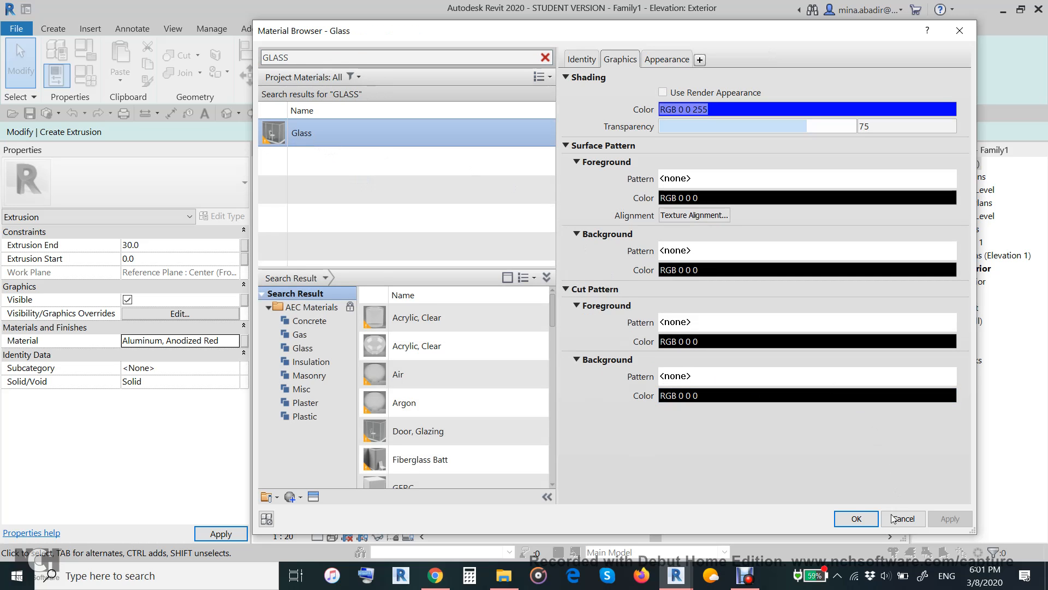
left_click(856, 518)
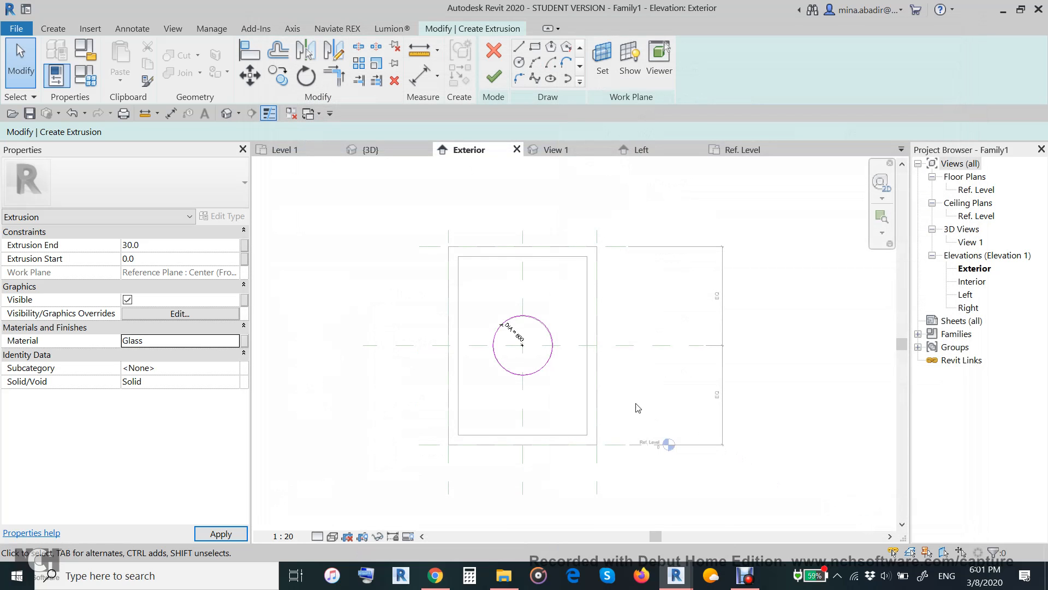
left_click(493, 80)
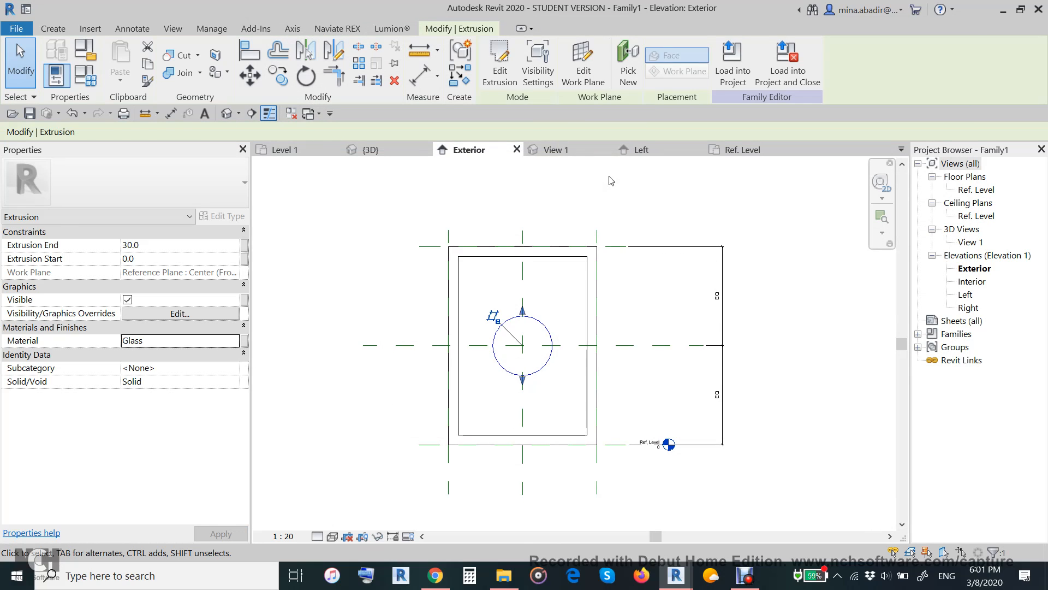
Associate the outer frame's extrusion end with a new instance family parameter named DIPTH
left_click(588, 252)
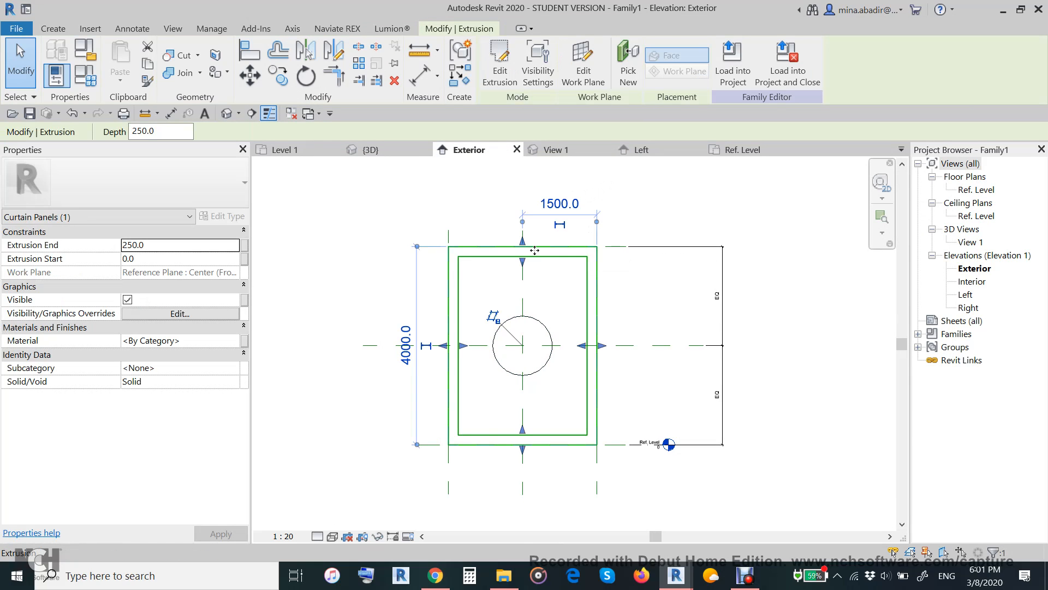
left_click(246, 249)
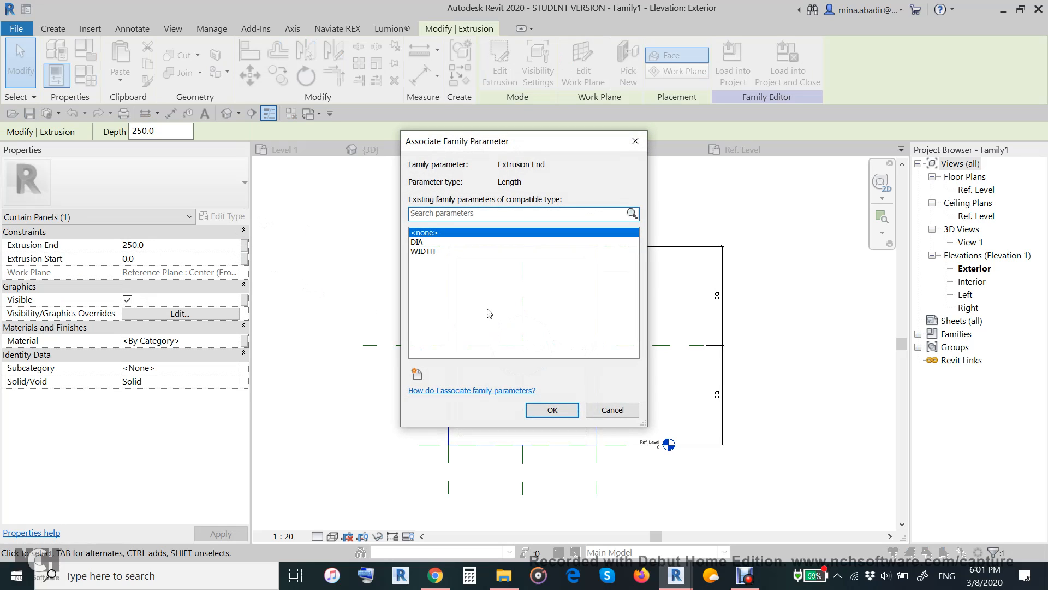
left_click(417, 373)
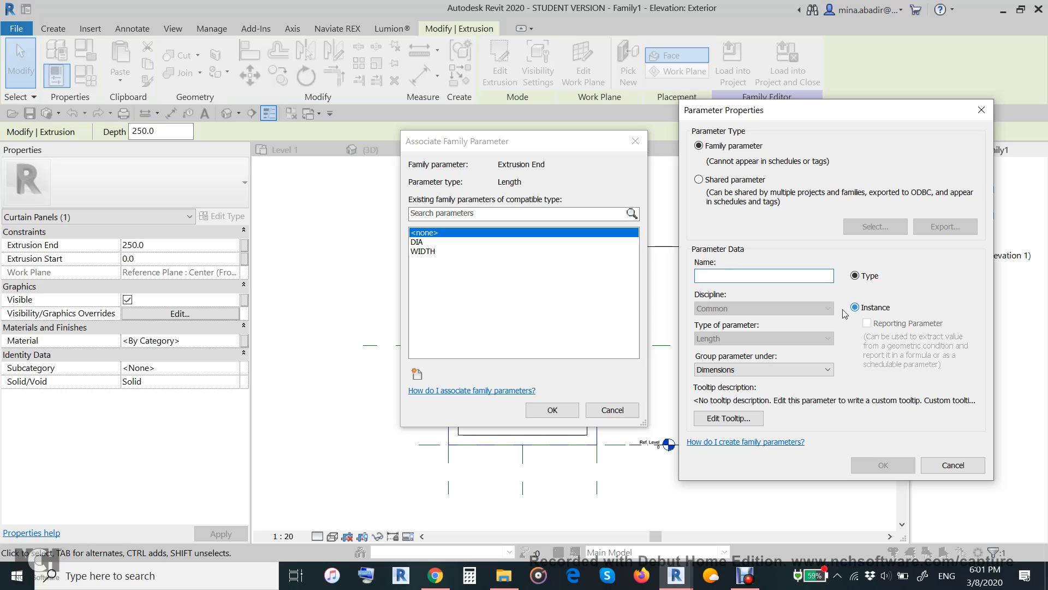
left_click(855, 307)
left_click(713, 278)
type("D")
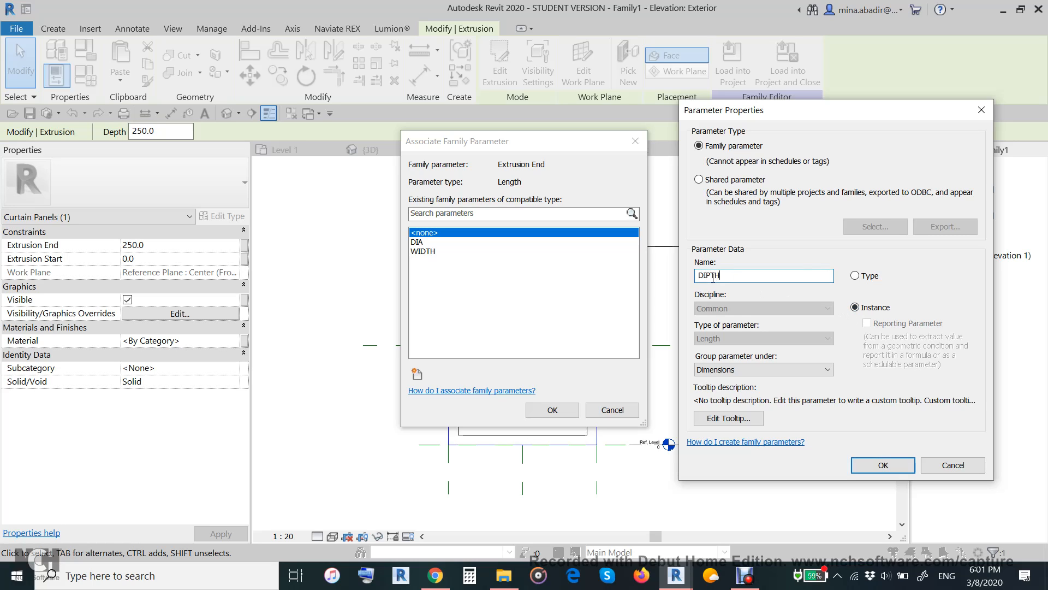
type("IPTH")
left_click(883, 464)
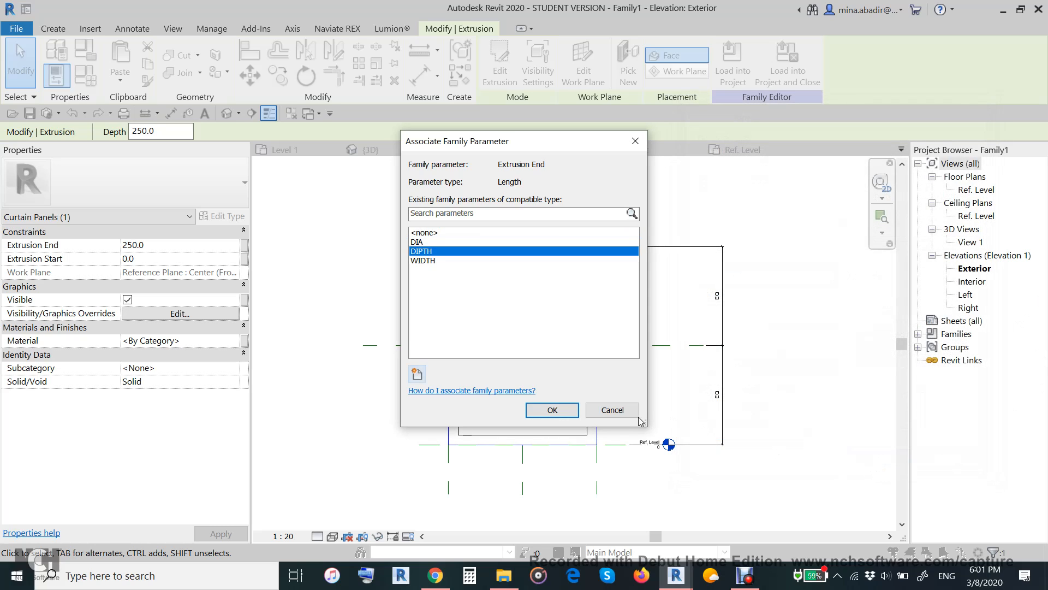
left_click(552, 410)
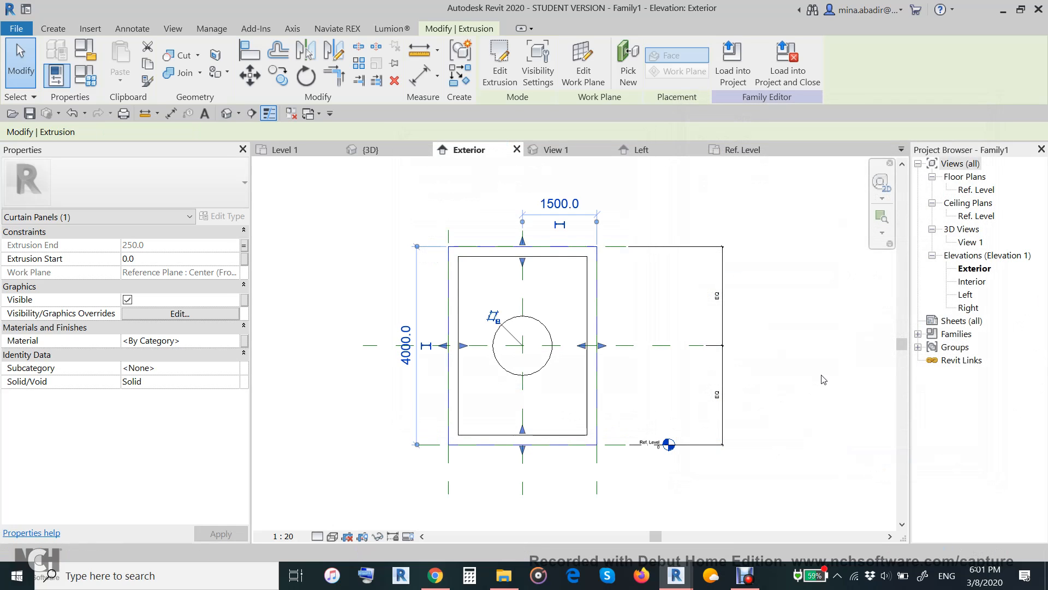
left_click(741, 351)
Display the panel in 3D View 1 with the Shaded visual style, turned to an angled view
scroll(741, 351, "down", 1)
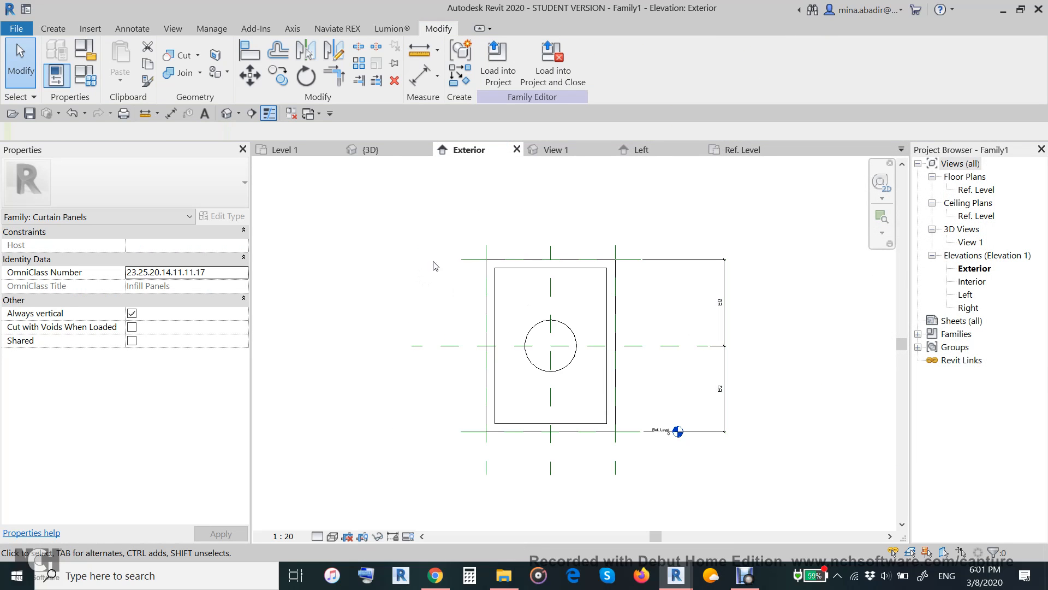
left_click(568, 150)
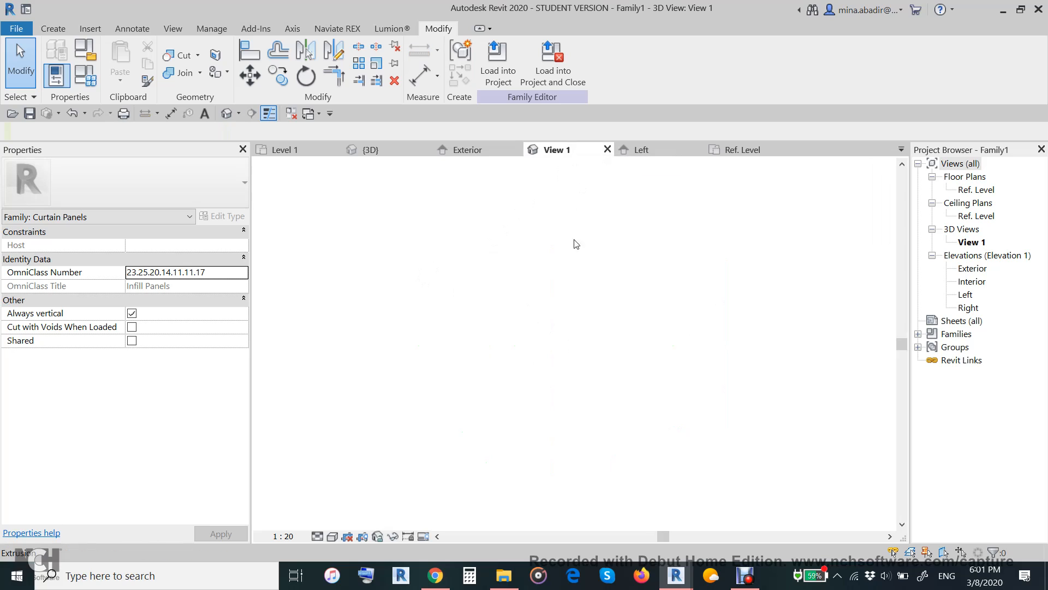
left_click(332, 536)
left_click(349, 479)
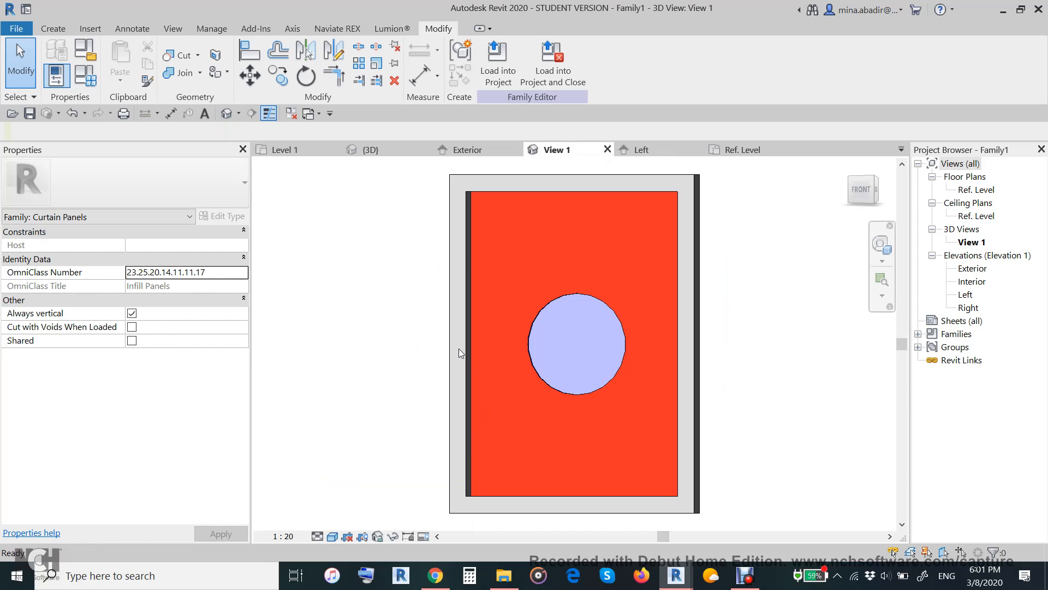
scroll(459, 349, "down", 2)
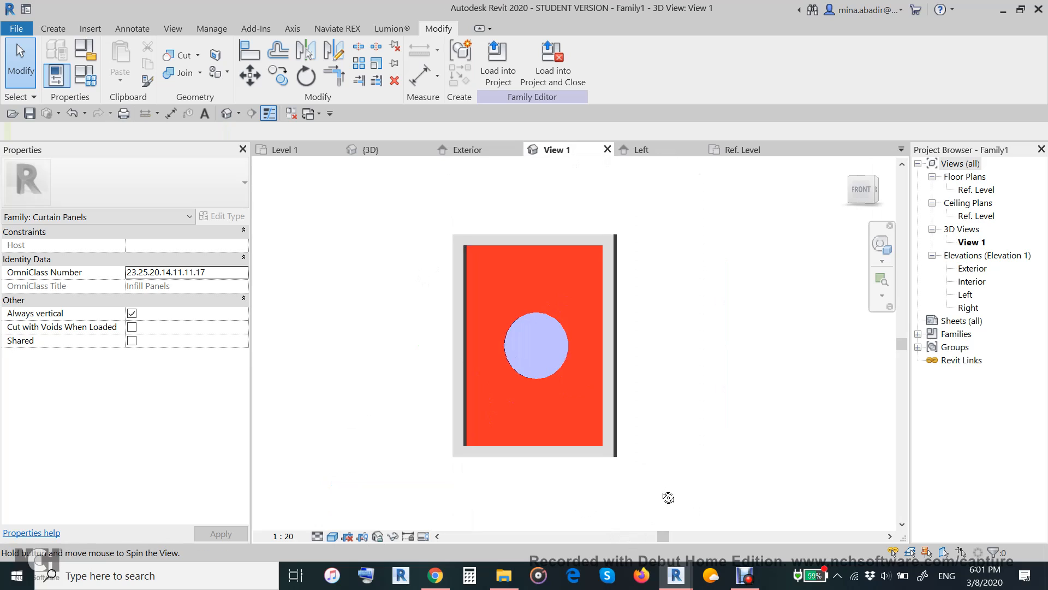
middle_click_drag(670, 496, 704, 430, "shift")
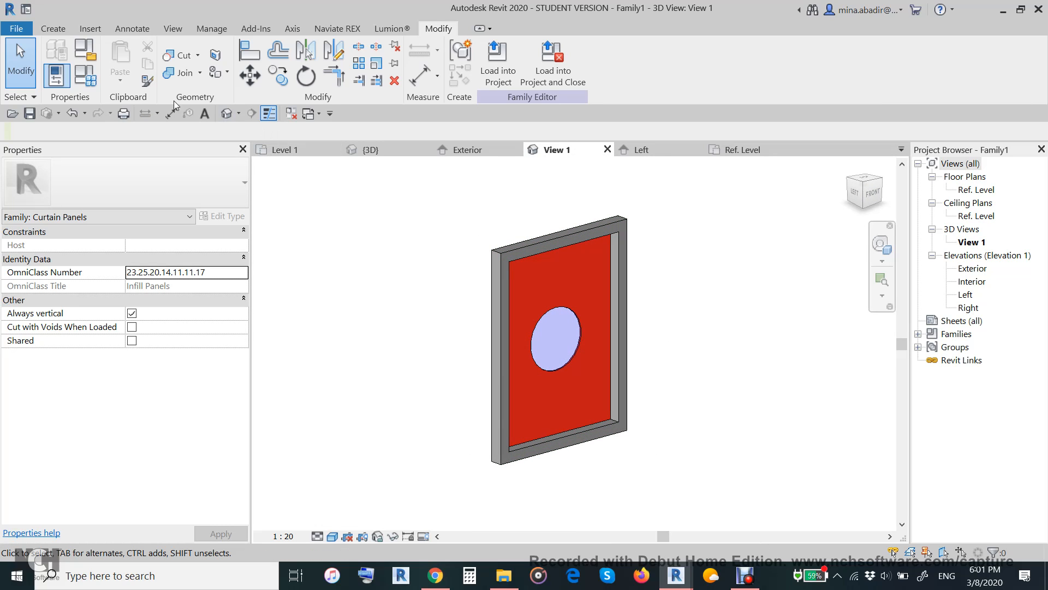
Test the circular opening's size in the family types by applying DIA values of 400 and 200
left_click(85, 75)
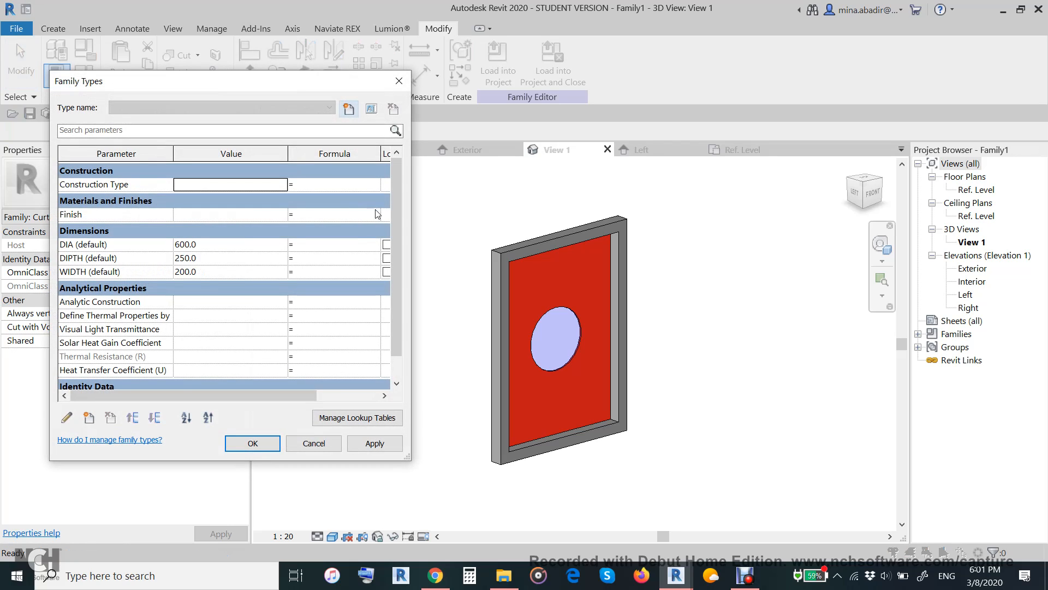
left_click(218, 245)
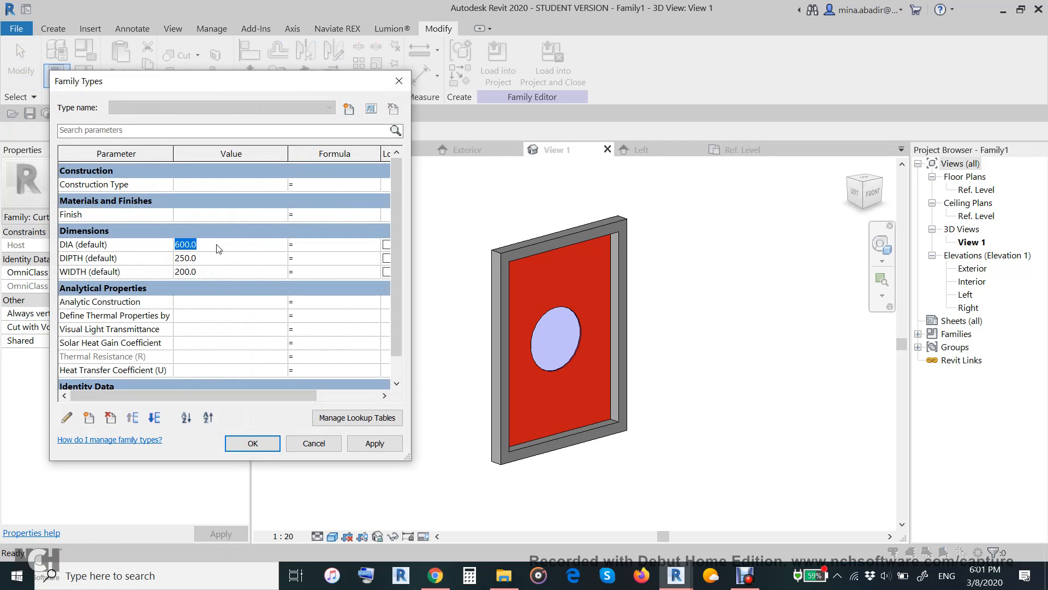
type("400")
left_click(375, 443)
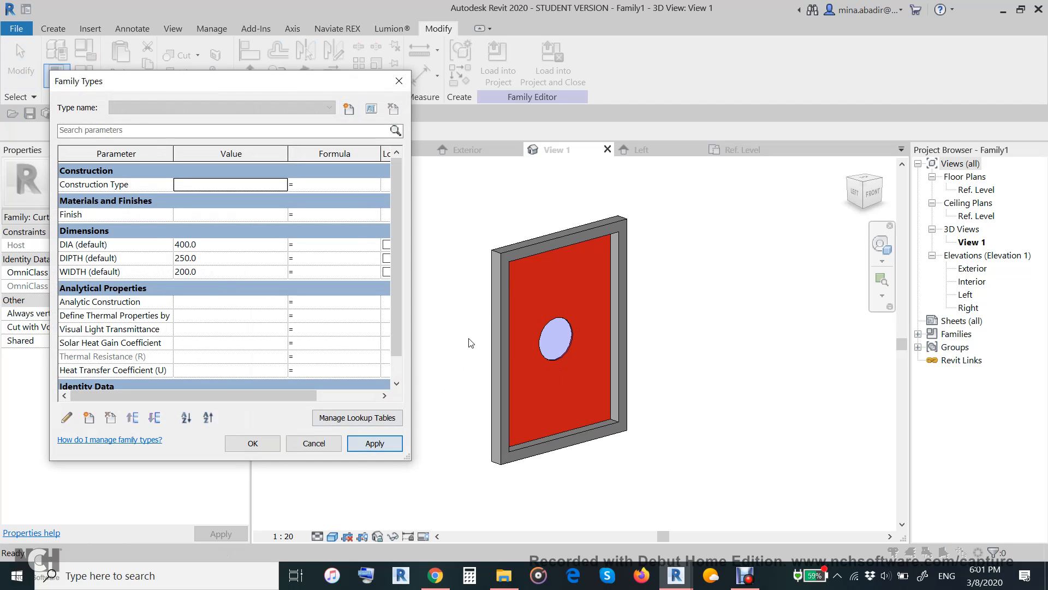
left_click(209, 243)
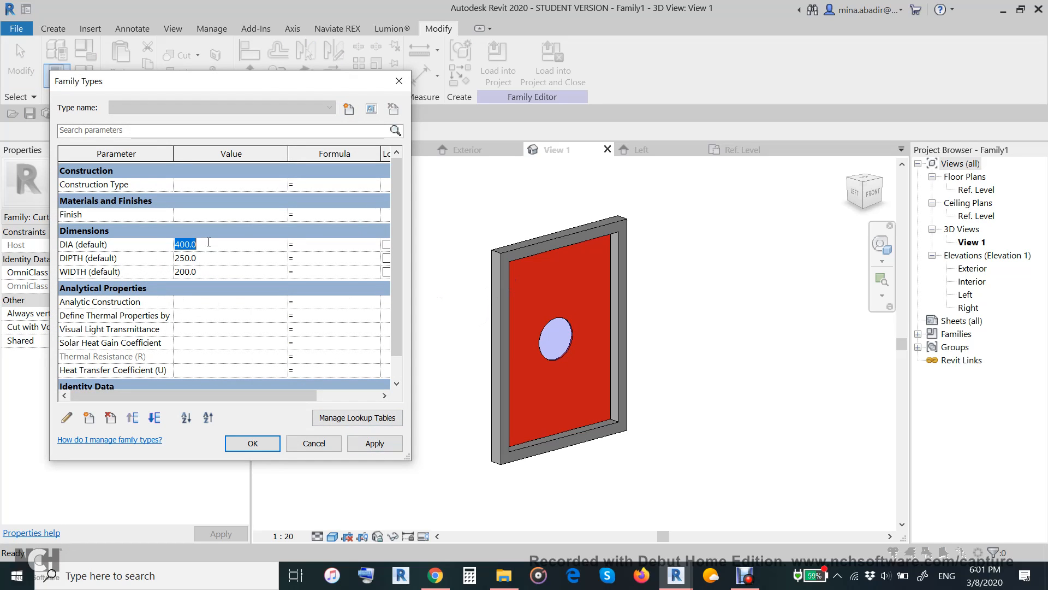
type("200")
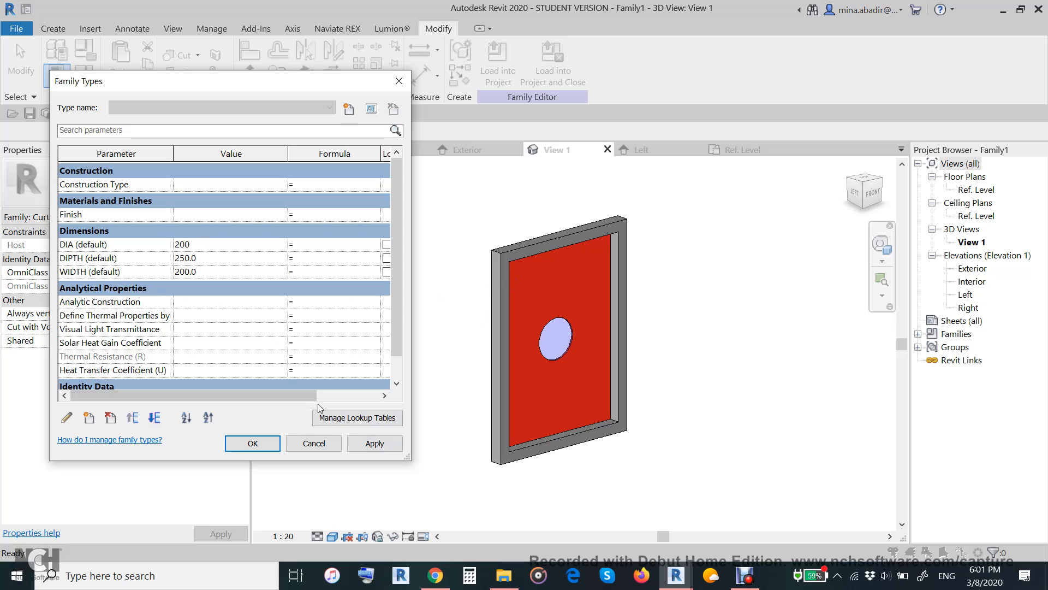
left_click(371, 444)
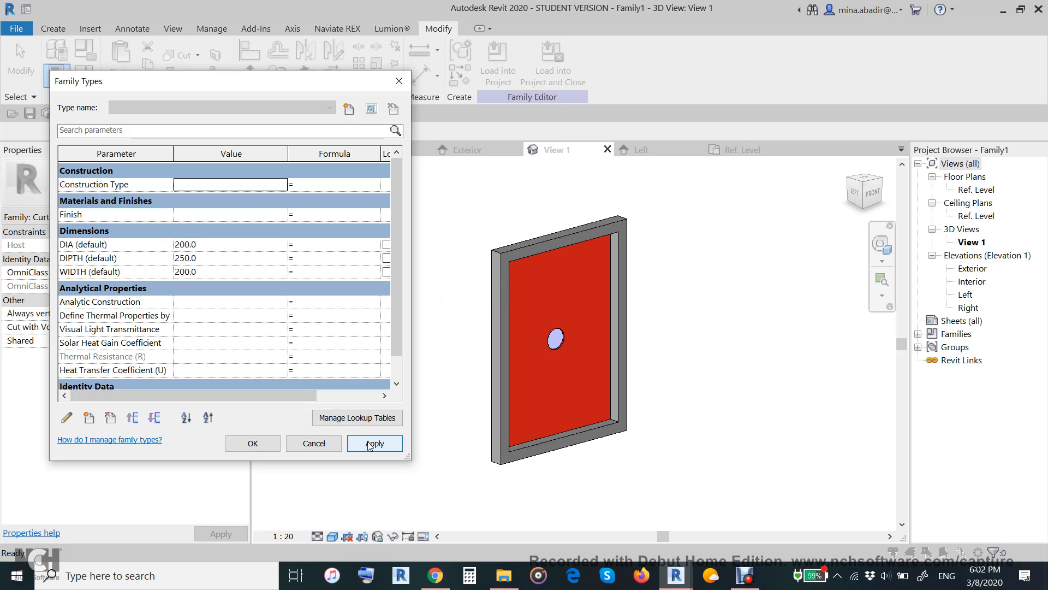
Set DIA to 500 and DIPTH to 100 in the family types and apply them
left_click(238, 250)
type("500")
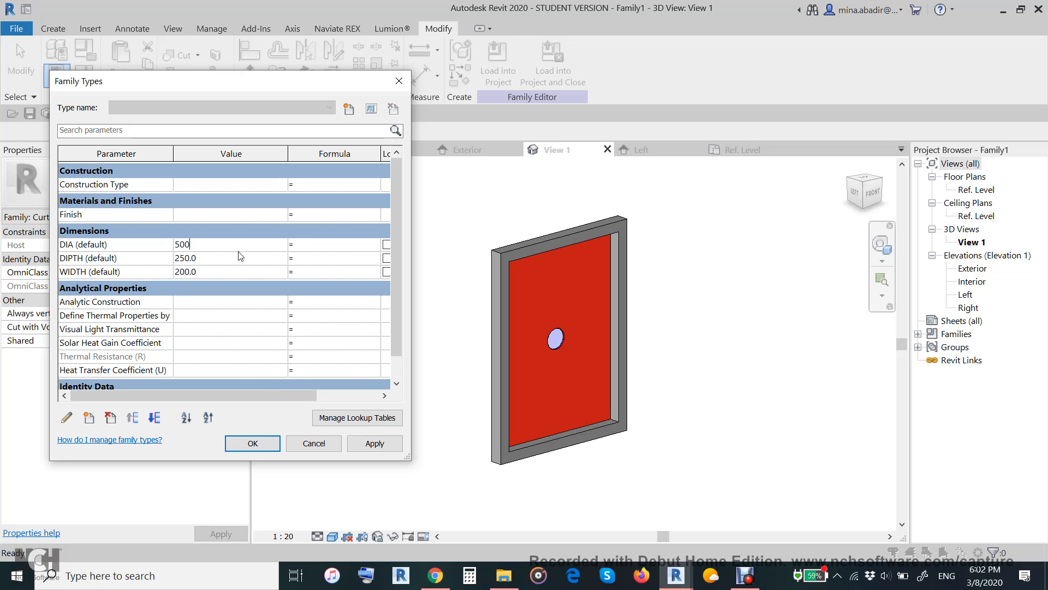
left_click(232, 259)
type("100")
left_click(374, 443)
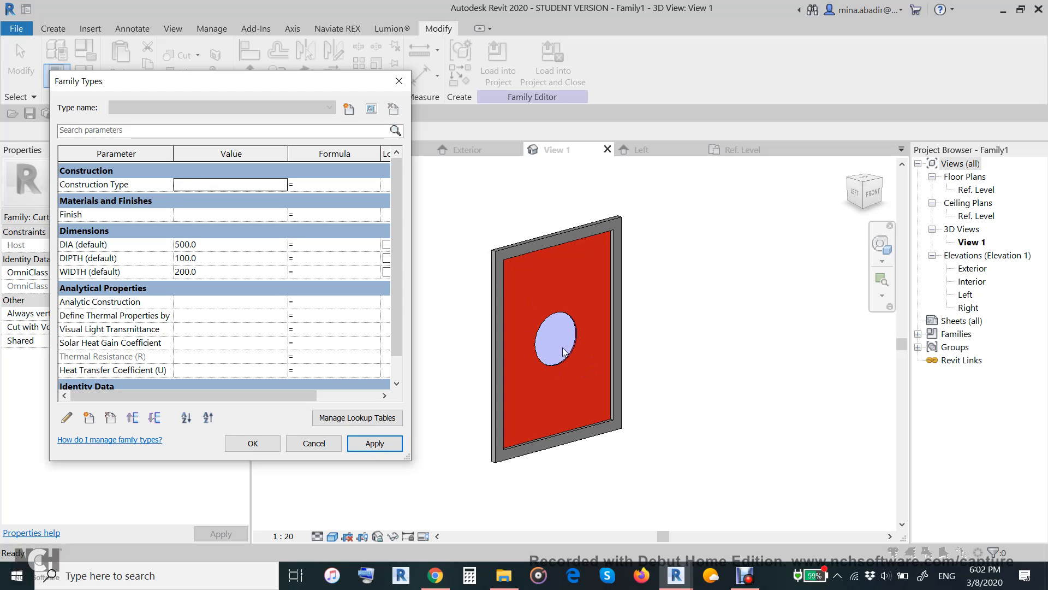
Test the frame by applying a WIDTH of 300 in the family types
left_click(219, 273)
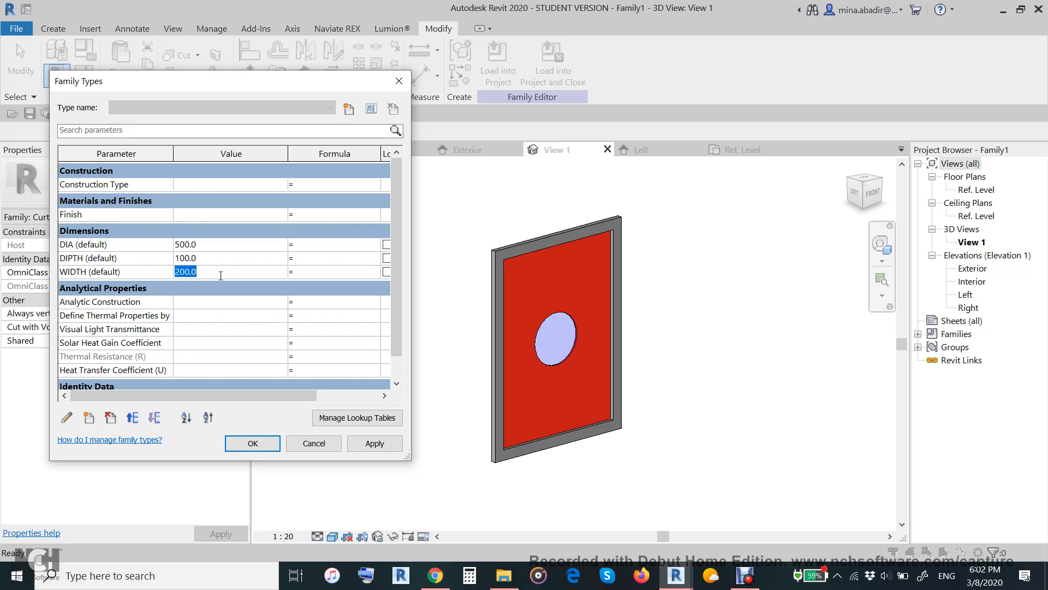
type("300")
left_click(389, 449)
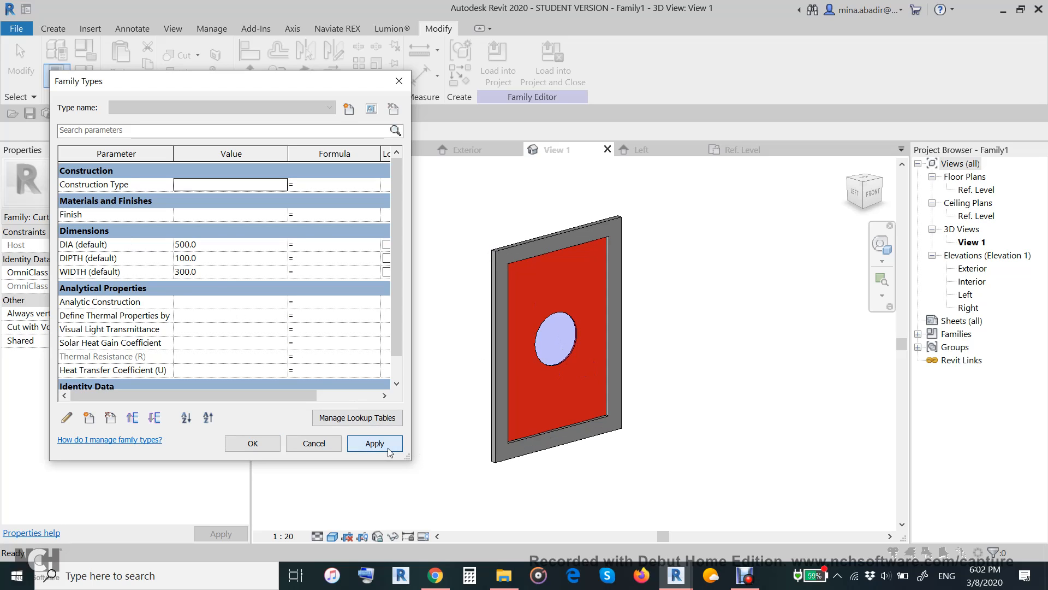
Set WIDTH to 200 and DIPTH to 300, apply the values and accept the family types
left_click(212, 272)
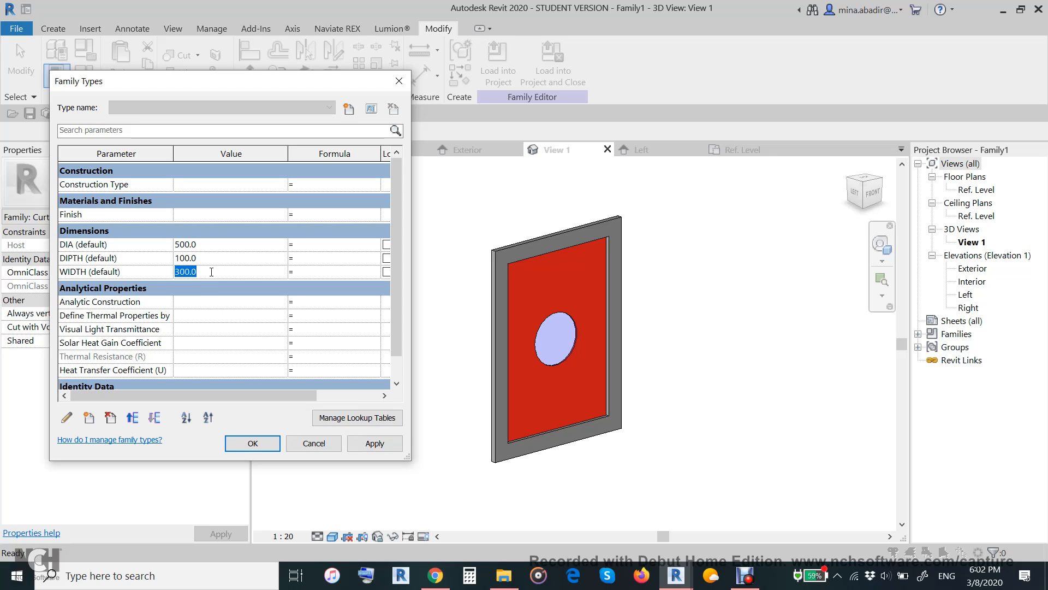
type("2")
left_click(211, 257)
type("300")
left_click(375, 443)
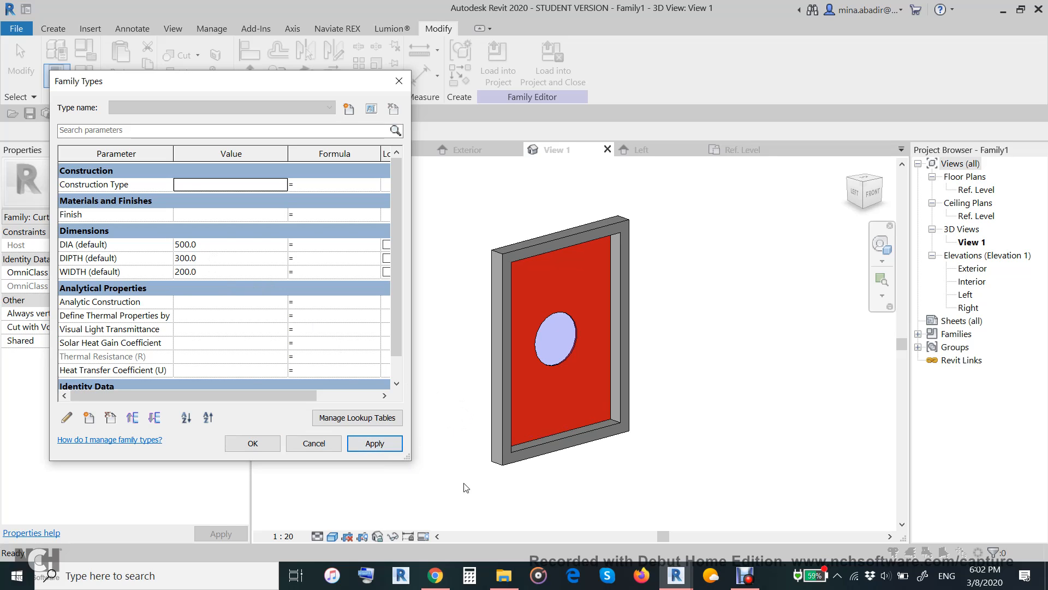
left_click(271, 444)
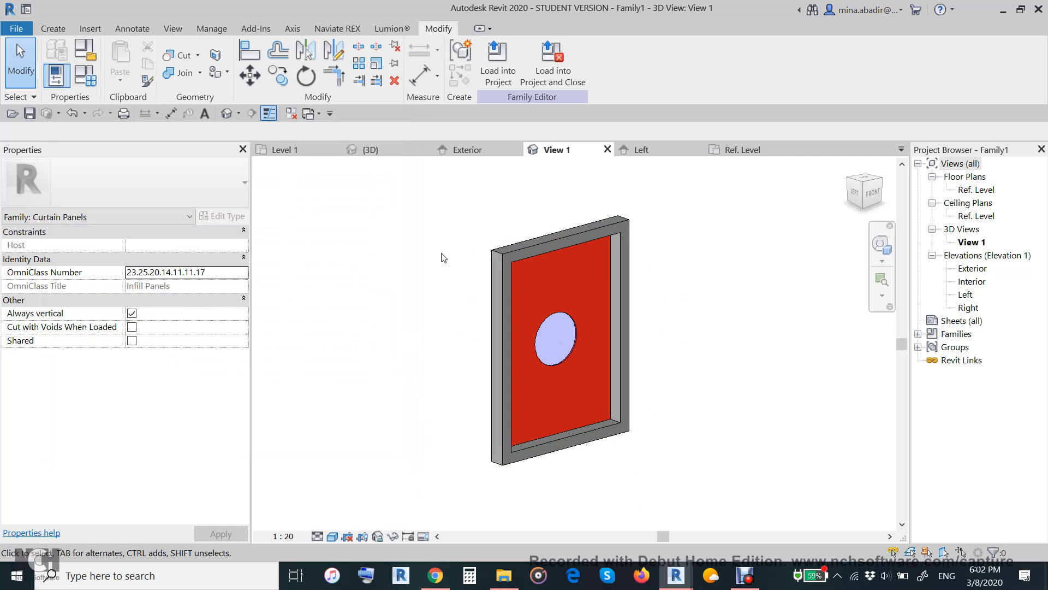
Save the family in the RANDOM FACAD folder as CURTAIN PANNEL WITH DIA, with maximum backups set to 1
left_click(30, 115)
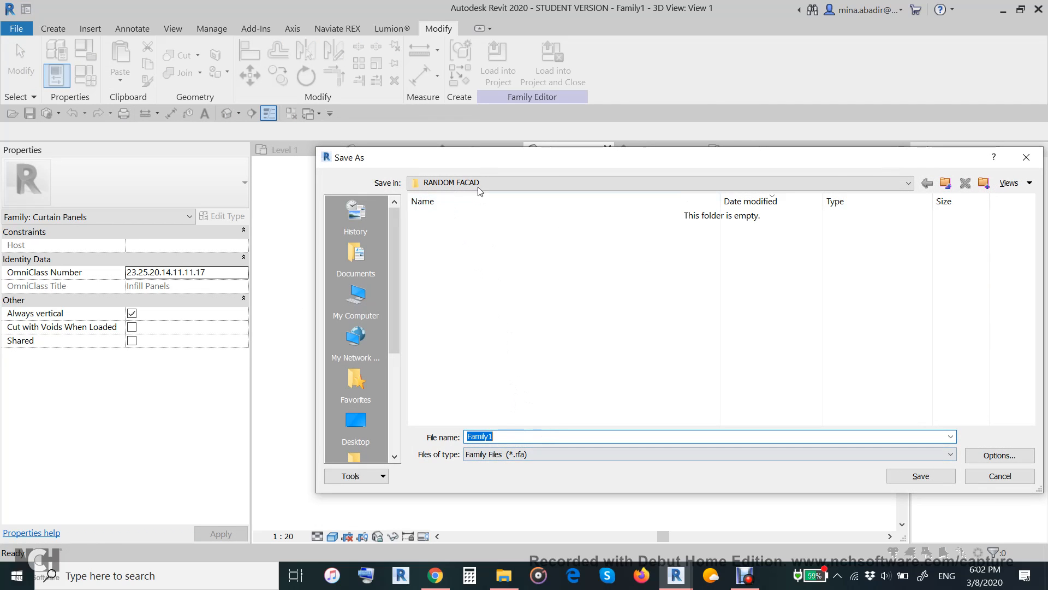
left_click_drag(476, 164, 820, 180)
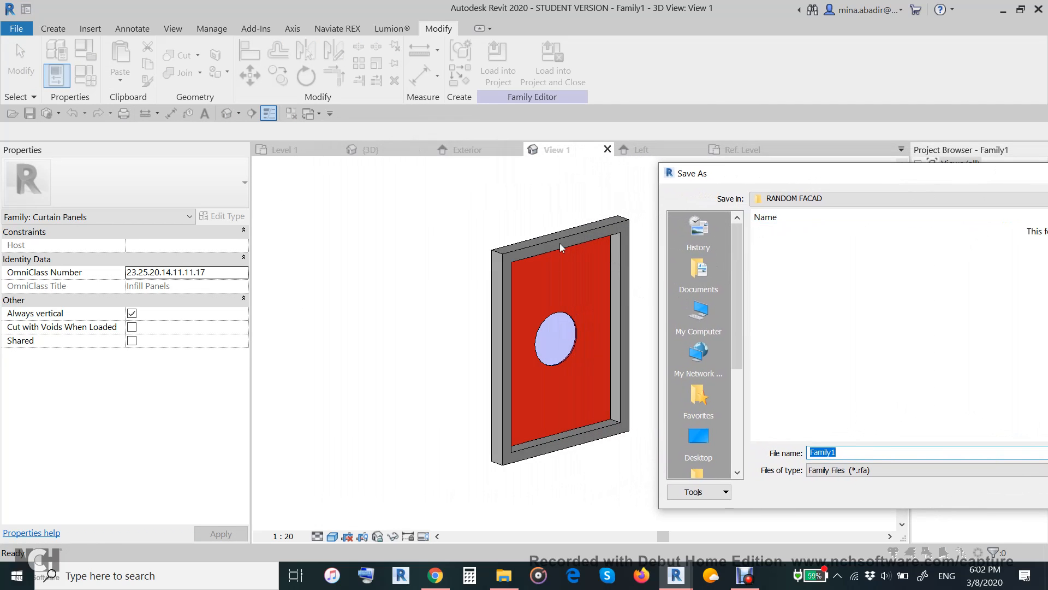
type("CURTAIN PANNEL WITH DIA")
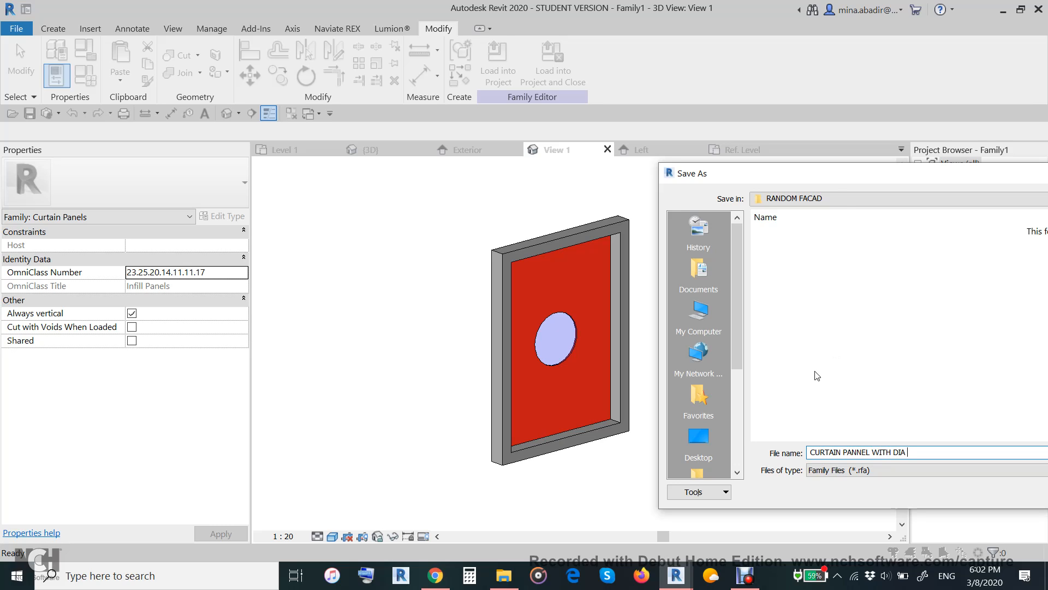
left_click_drag(834, 181, 452, 109)
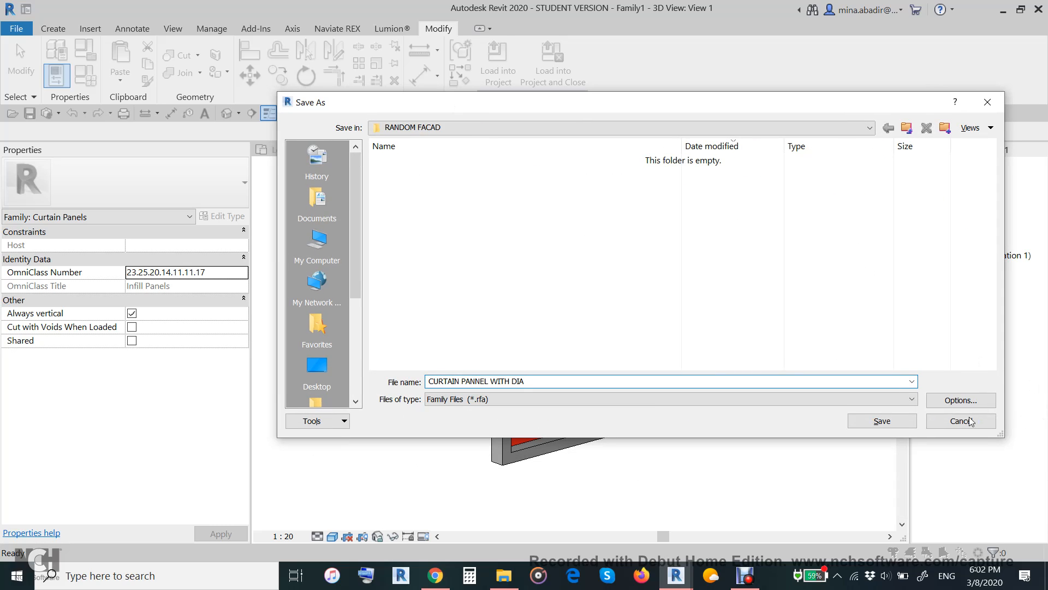
left_click(945, 401)
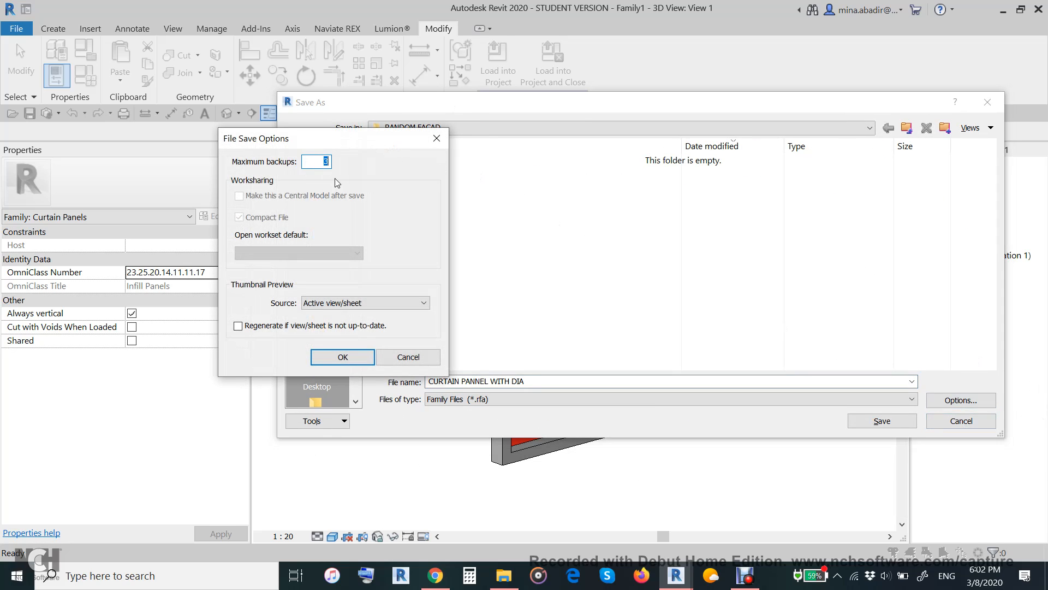
left_click(331, 359)
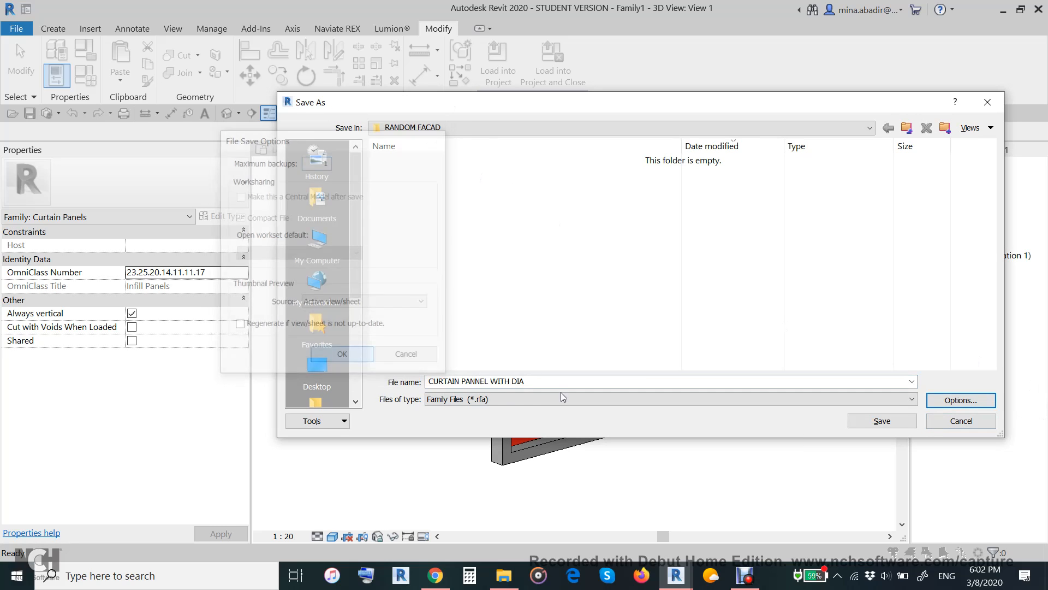
left_click(875, 420)
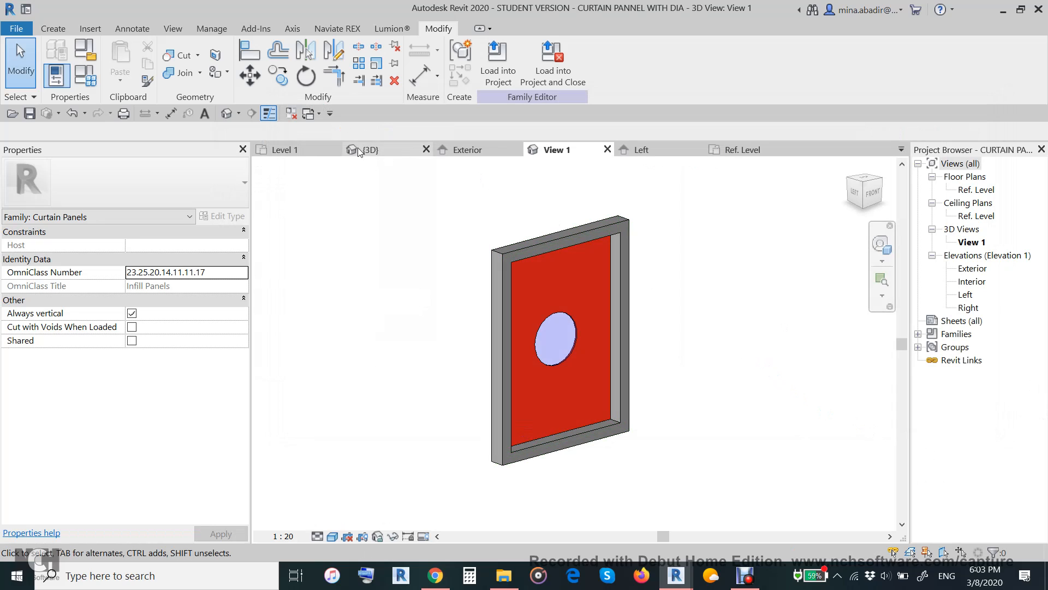
Close the inactive views, load the panel family into the RANDOM FACAD project and close the family's 3D view
left_click(291, 112)
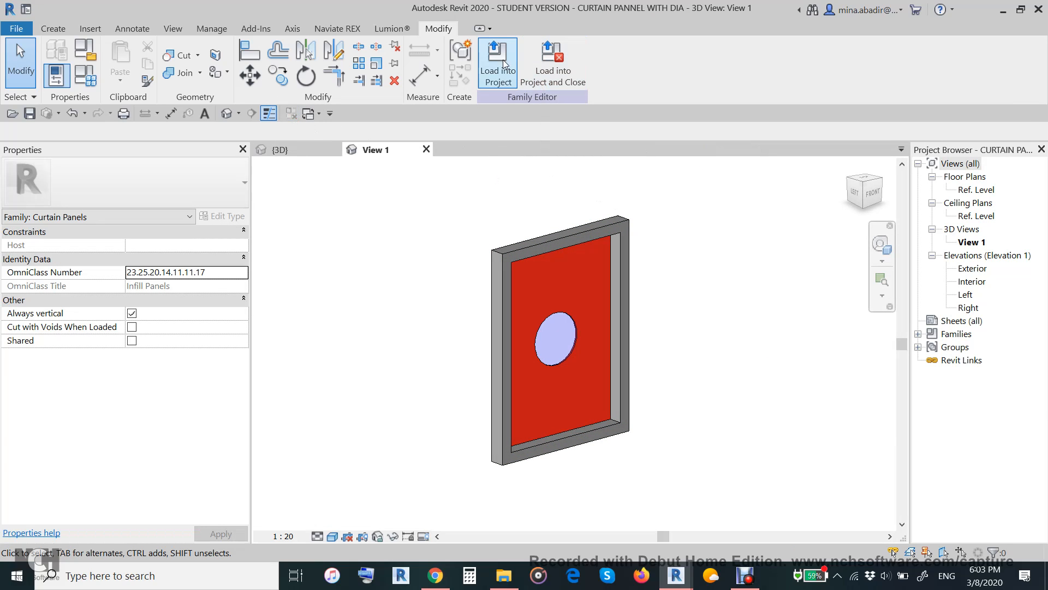
key("ctrl+Tab")
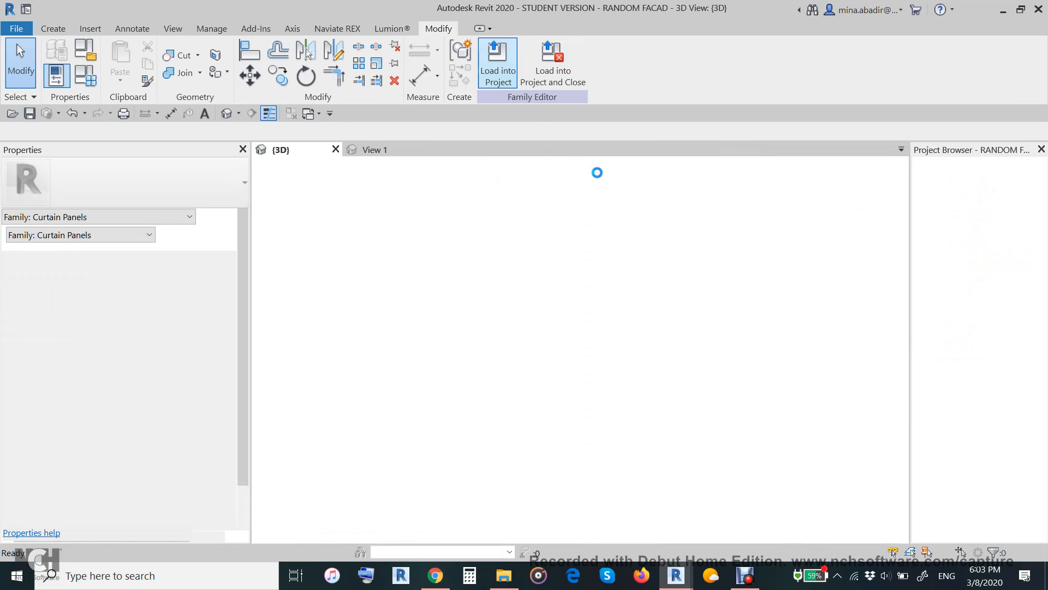
left_click(381, 152)
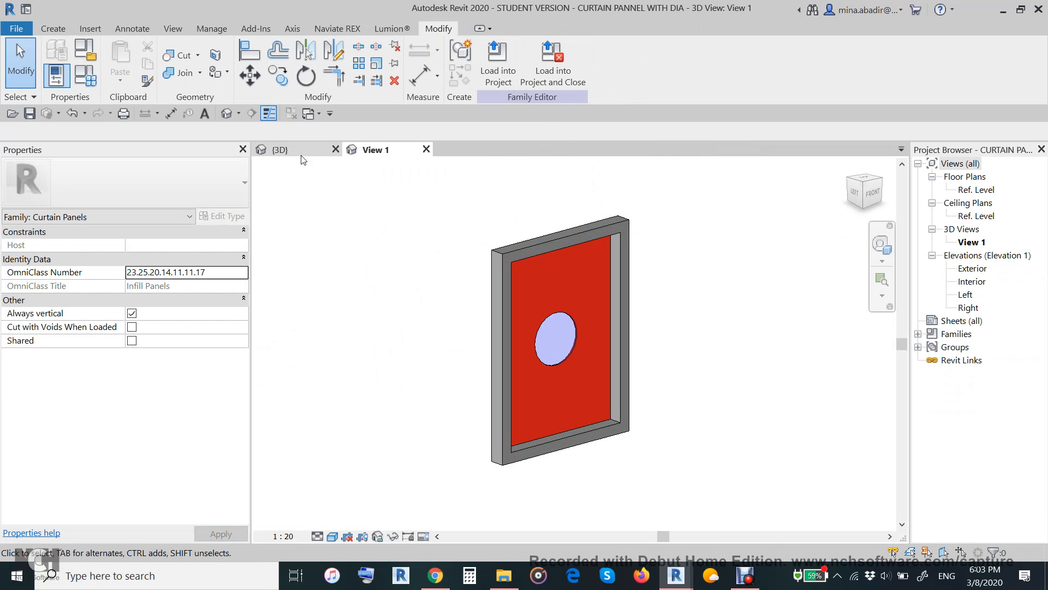
left_click(426, 149)
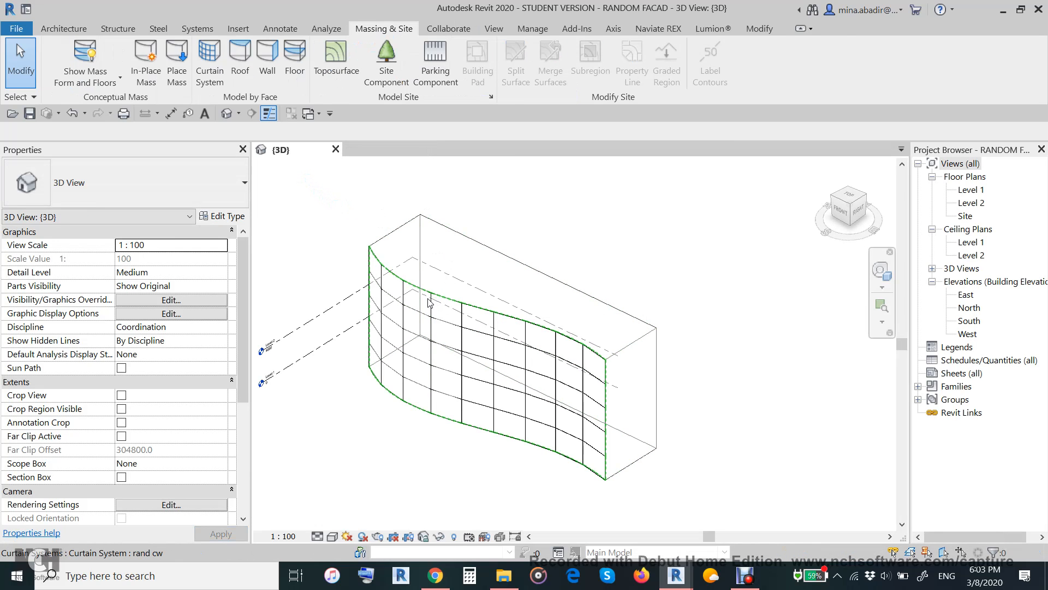
Set the curtain panel of the rand cw curtain system type to CURTAIN PANNEL WITH DIA
left_click(429, 303)
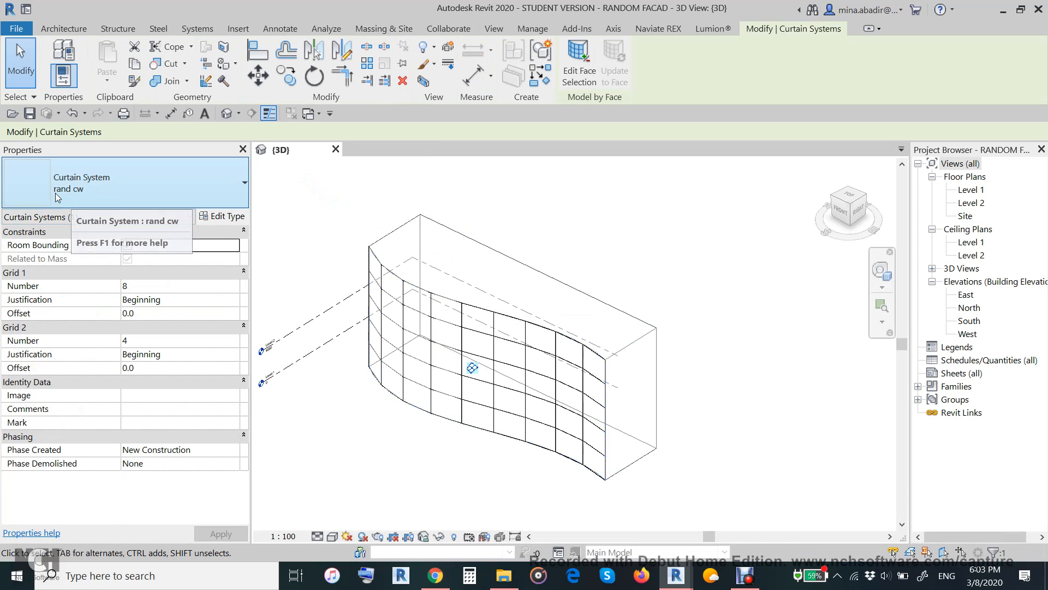
left_click(223, 217)
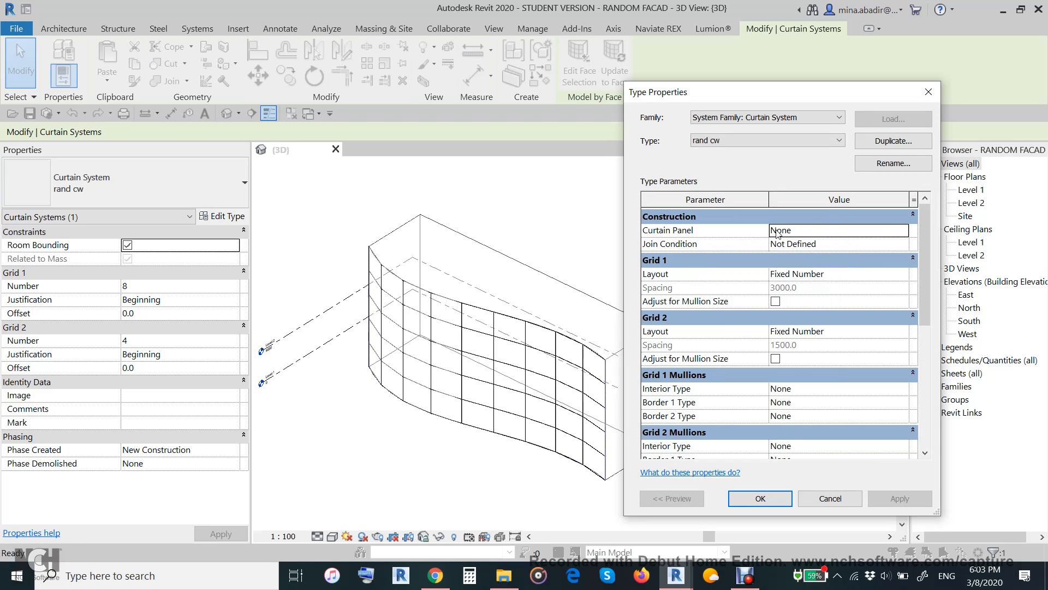
left_click(903, 231)
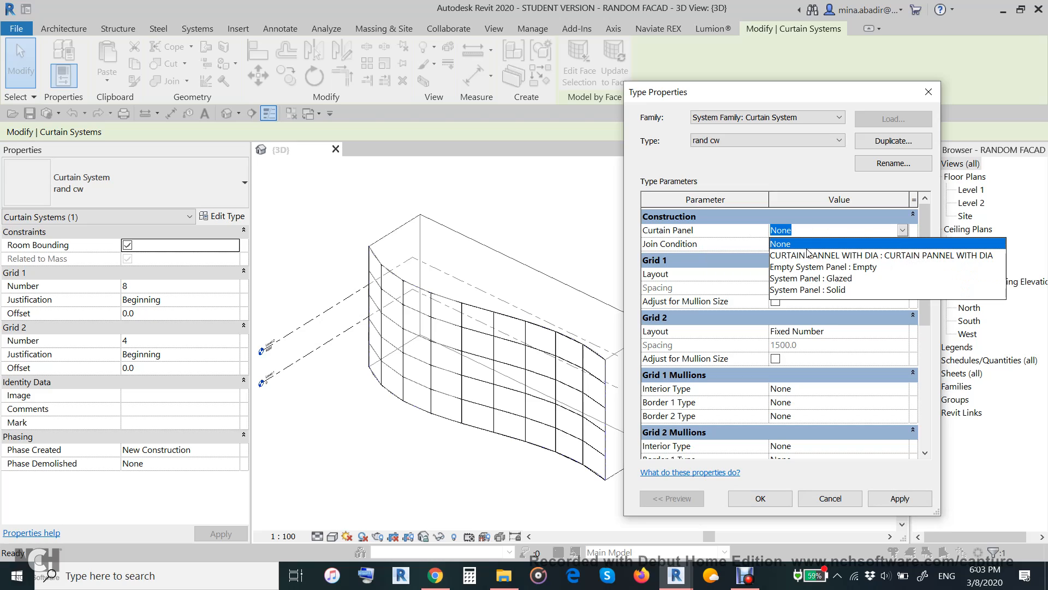
left_click(884, 257)
left_click(897, 499)
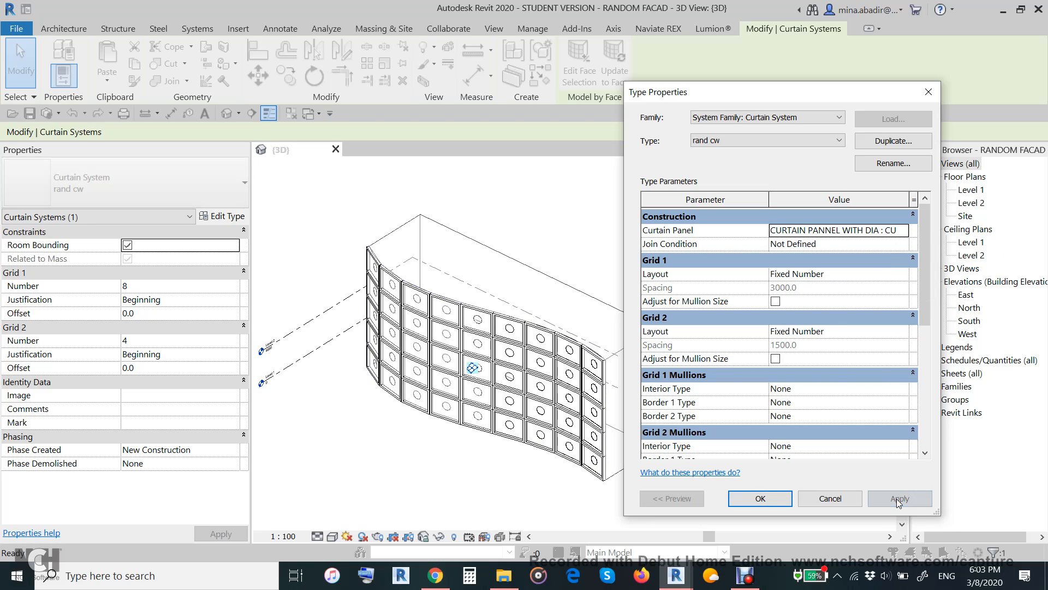
left_click(772, 504)
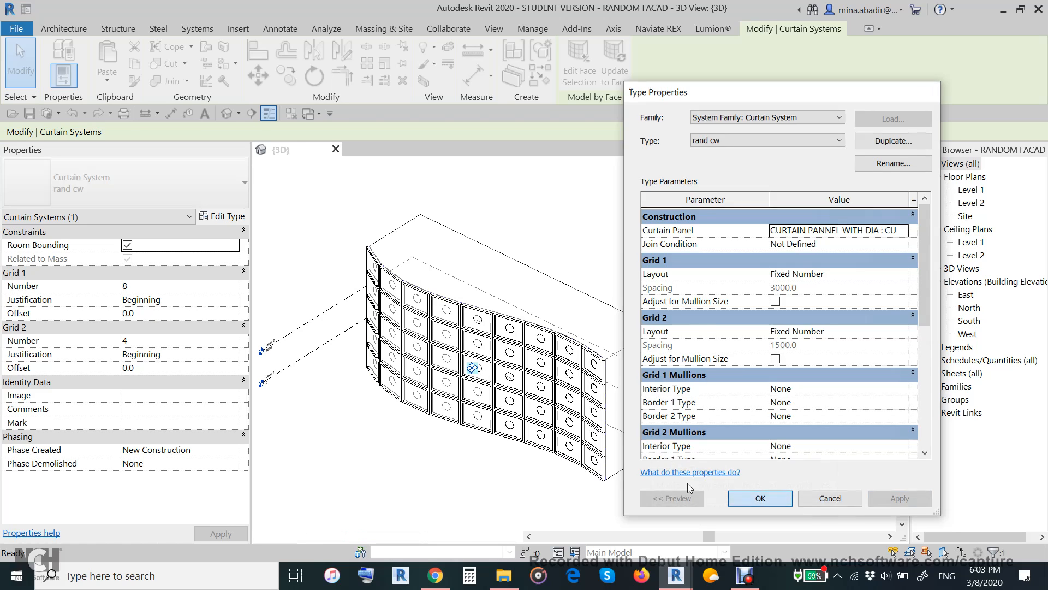
Change the 3D view's visual style to Shaded
left_click(331, 536)
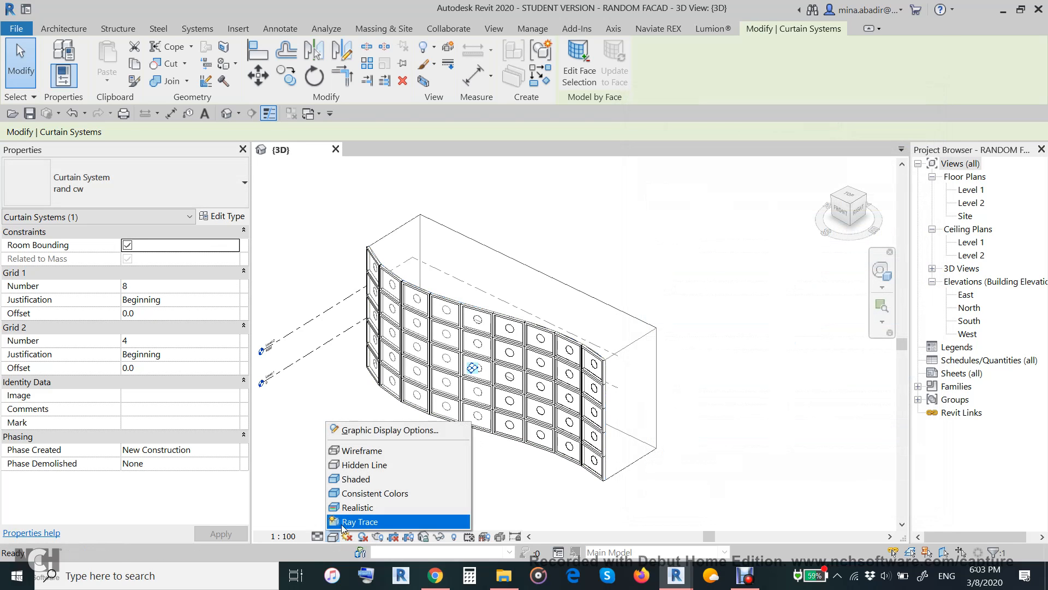
left_click(358, 478)
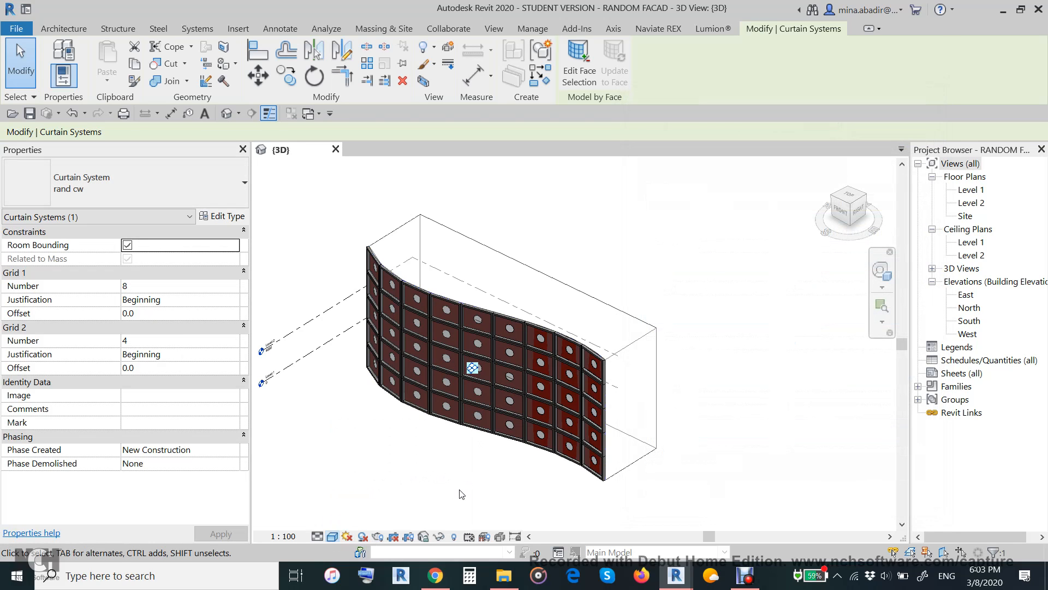
mouse_move(458, 492)
middle_mouse_down("shift")
mouse_move(503, 468)
mouse_move(558, 493)
mouse_move(466, 496)
middle_mouse_up("shift")
mouse_move(461, 431)
middle_mouse_down("shift")
mouse_move(480, 428)
mouse_move(453, 432)
middle_mouse_up("shift")
Hide the mass form by switching the mass display to Show Mass by View Settings, and deselect the curtain system
left_click(385, 29)
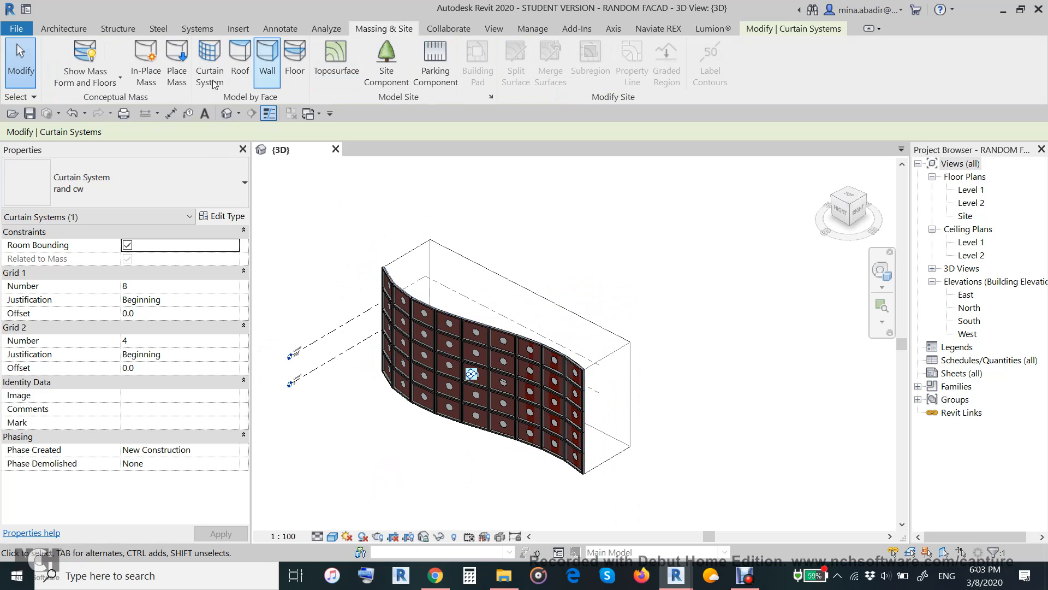
left_click(86, 55)
left_click(621, 480)
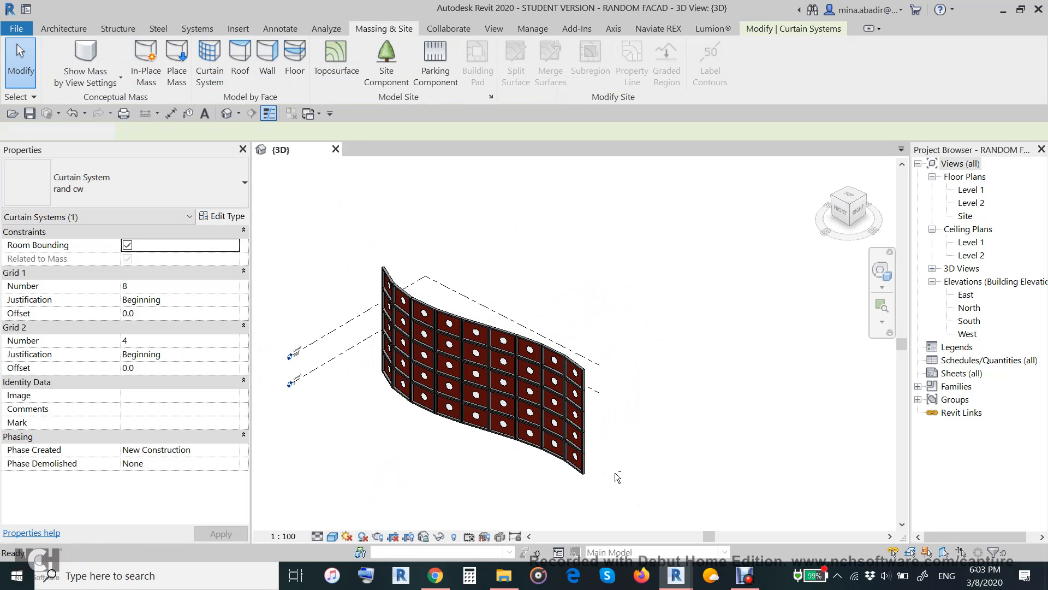
middle_click_drag(620, 479, 651, 452, "shift")
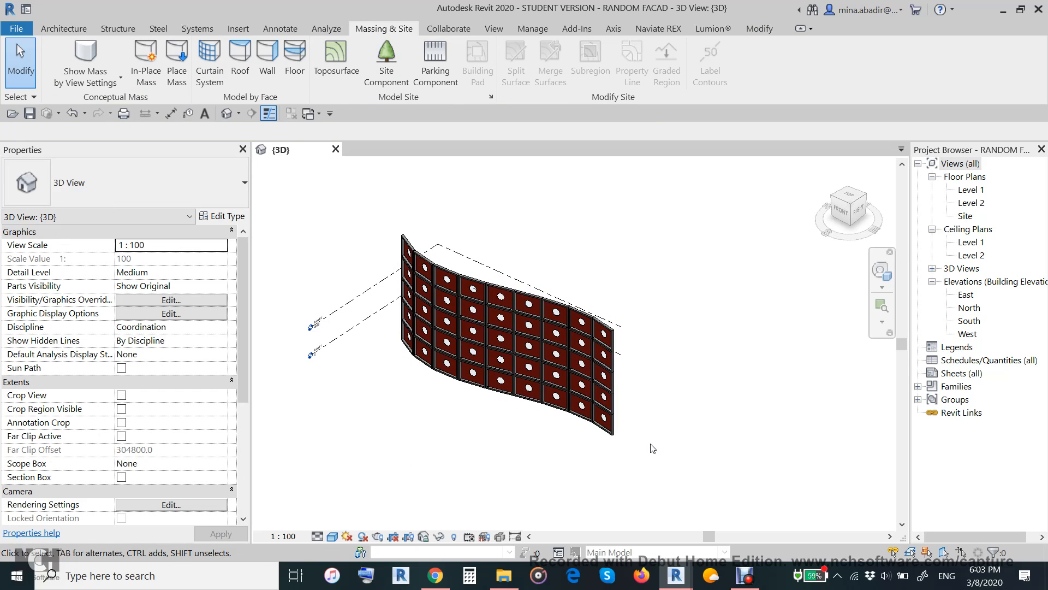
scroll(653, 449, "up", 2)
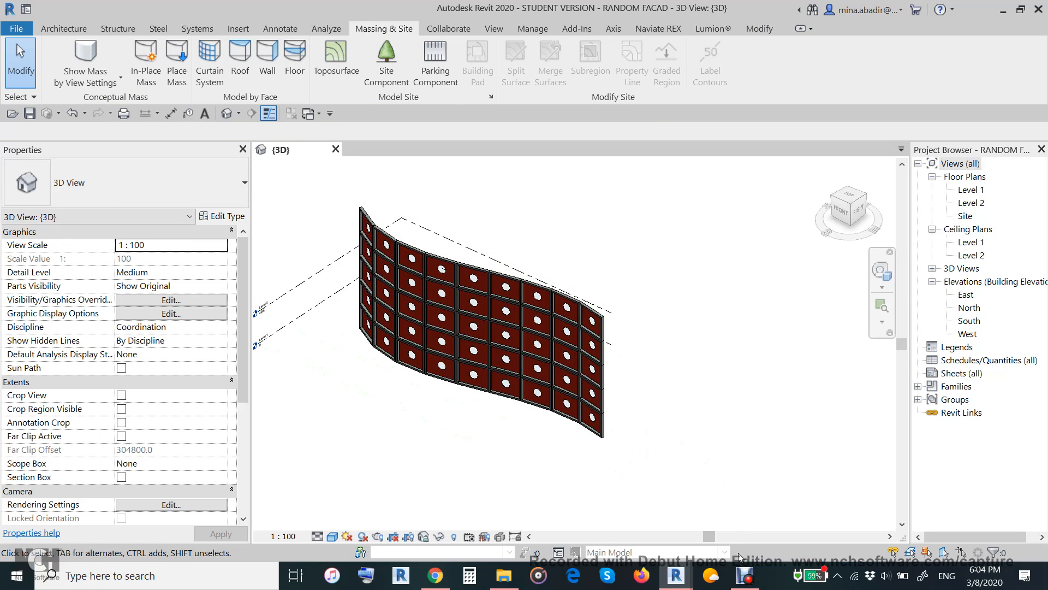
Switch to Dynamo, place its window beside the Revit facade view and widen the node library
mouse_move(679, 583)
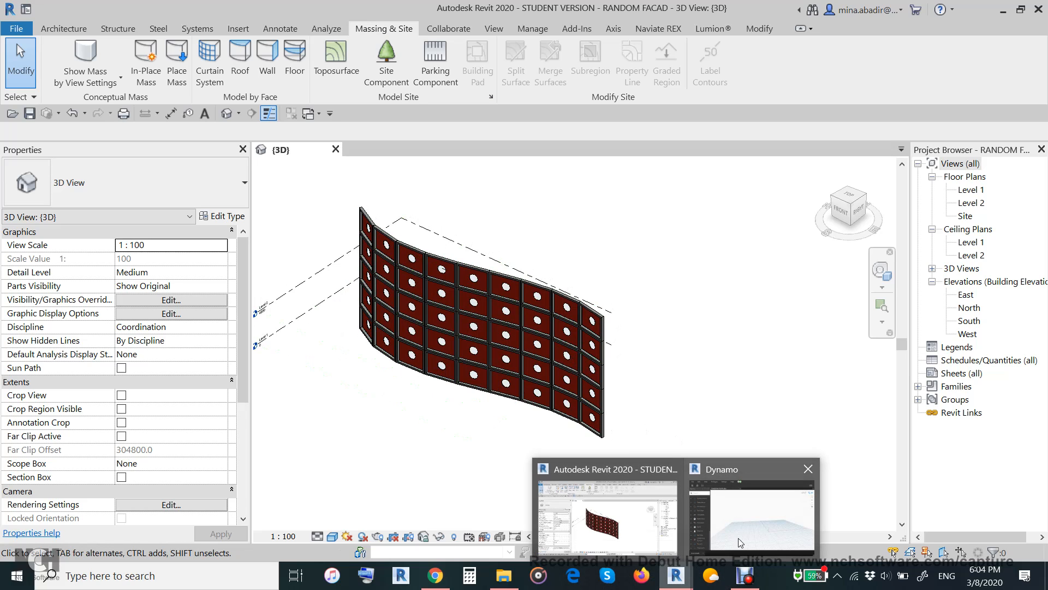
left_click(752, 519)
left_click_drag(381, 91, 720, 96)
middle_click_drag(350, 227, 303, 220)
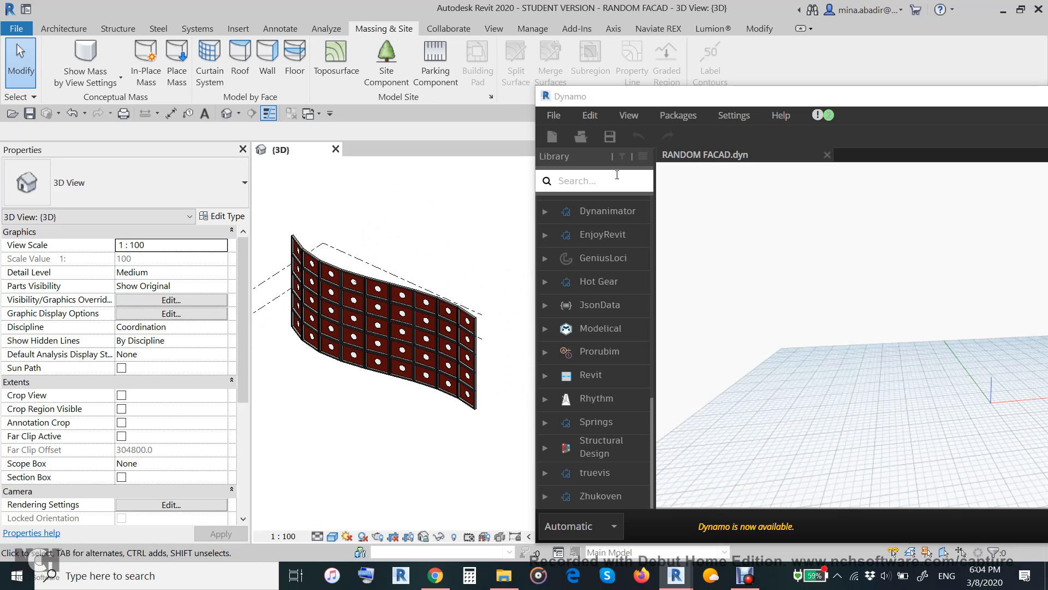
left_click_drag(655, 184, 684, 187)
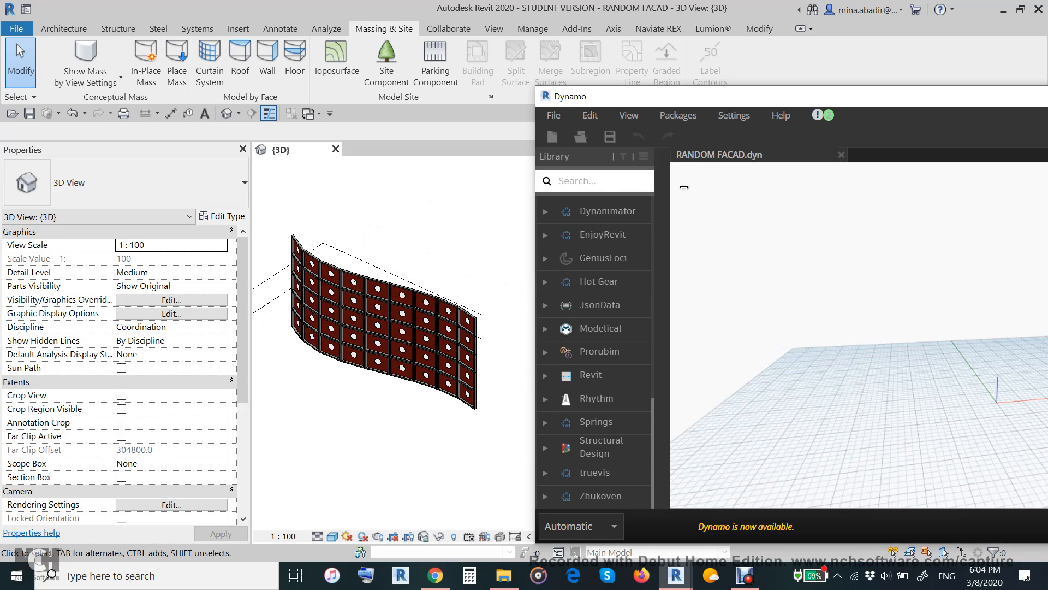
Search the node library for CATEG and add a Categories node to the graph
left_click(596, 181)
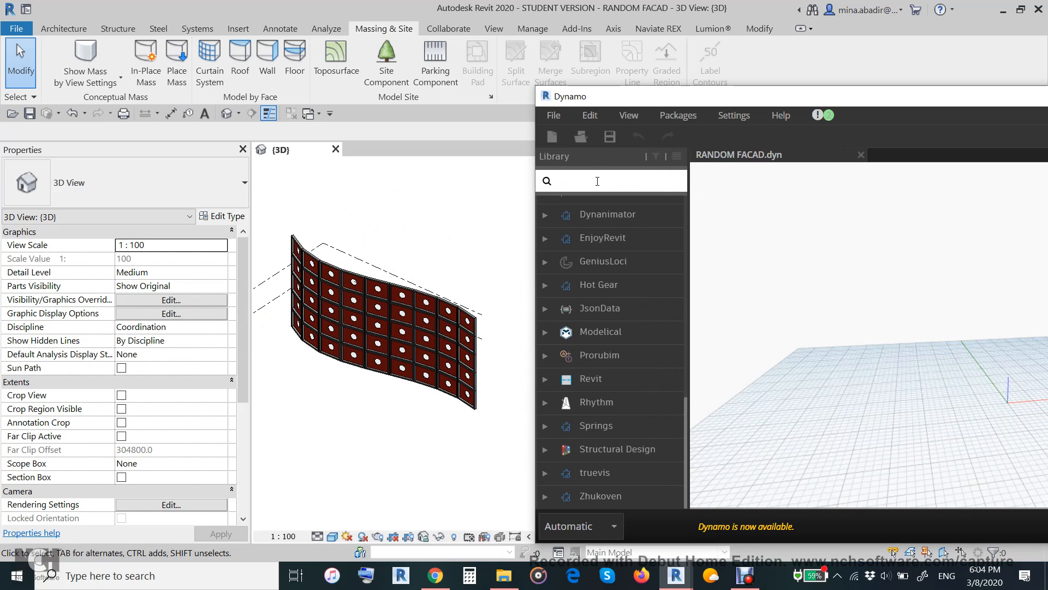
type("CATEG")
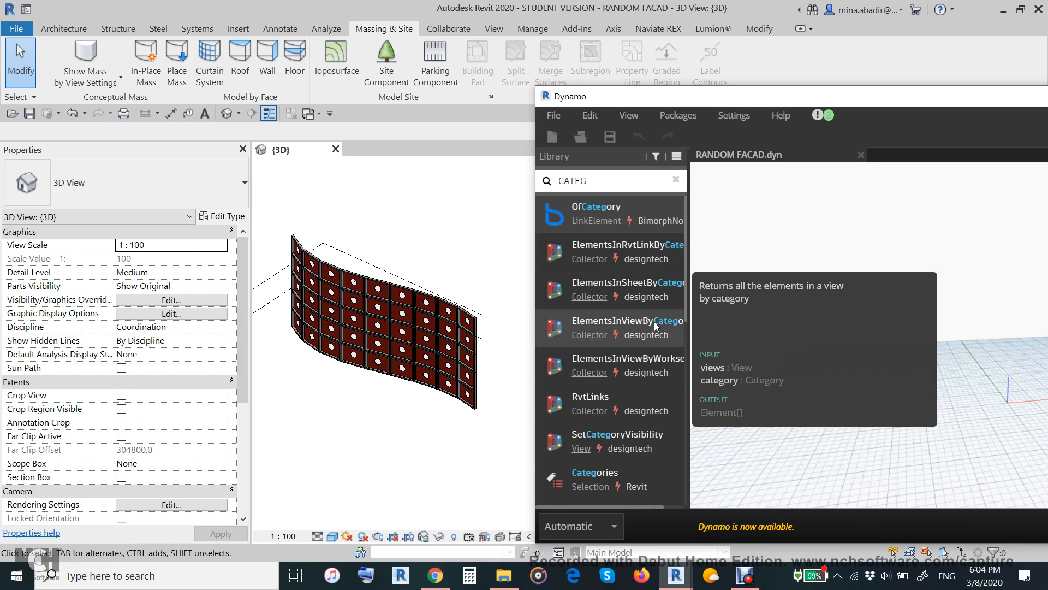
scroll(620, 305, "down", 3)
mouse_move(607, 432)
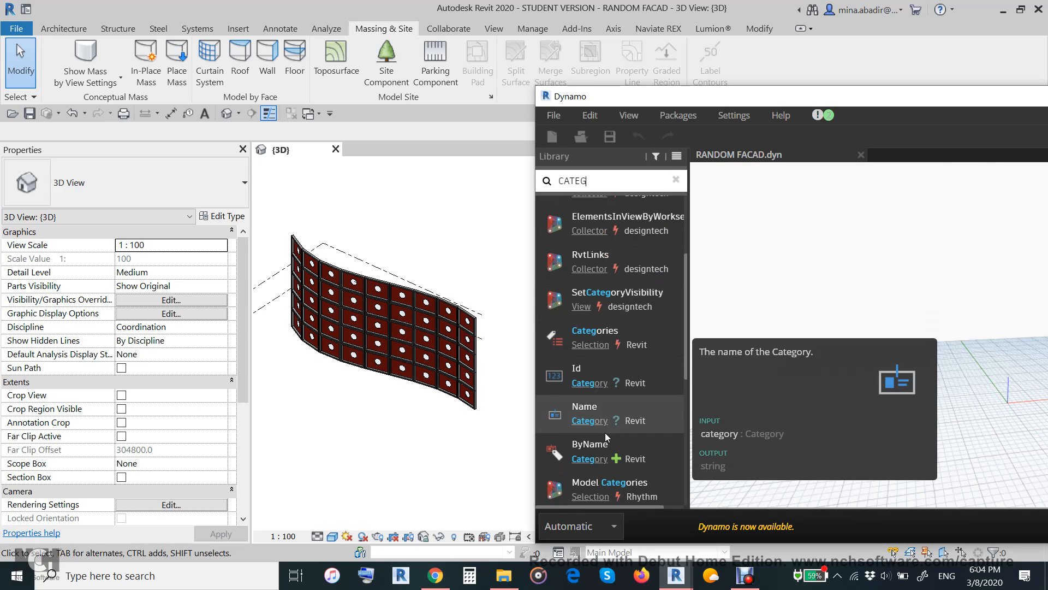
left_click(587, 346)
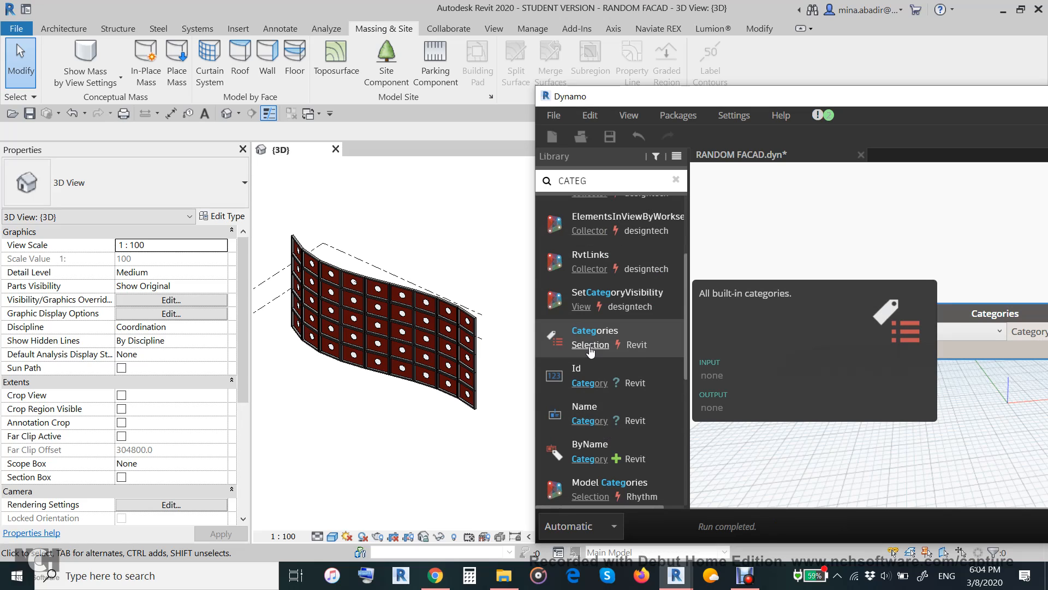
Add the All Elements of Category node from the Revit Selection nodes to the graph
left_click(590, 346)
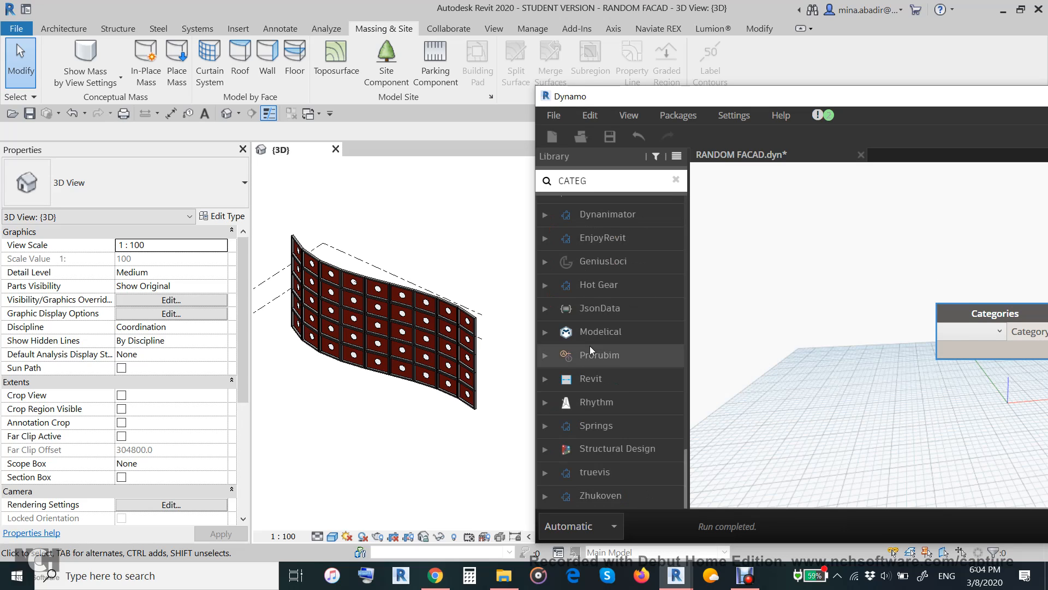
left_click(590, 385)
scroll(601, 386, "up", 3)
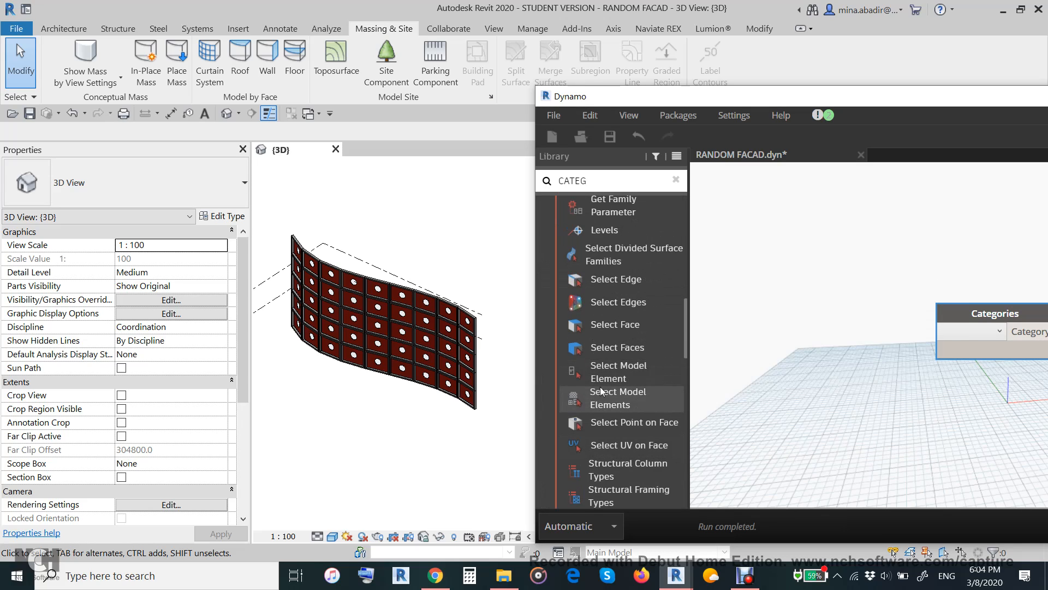
scroll(617, 383, "up", 5)
scroll(620, 383, "up", 2)
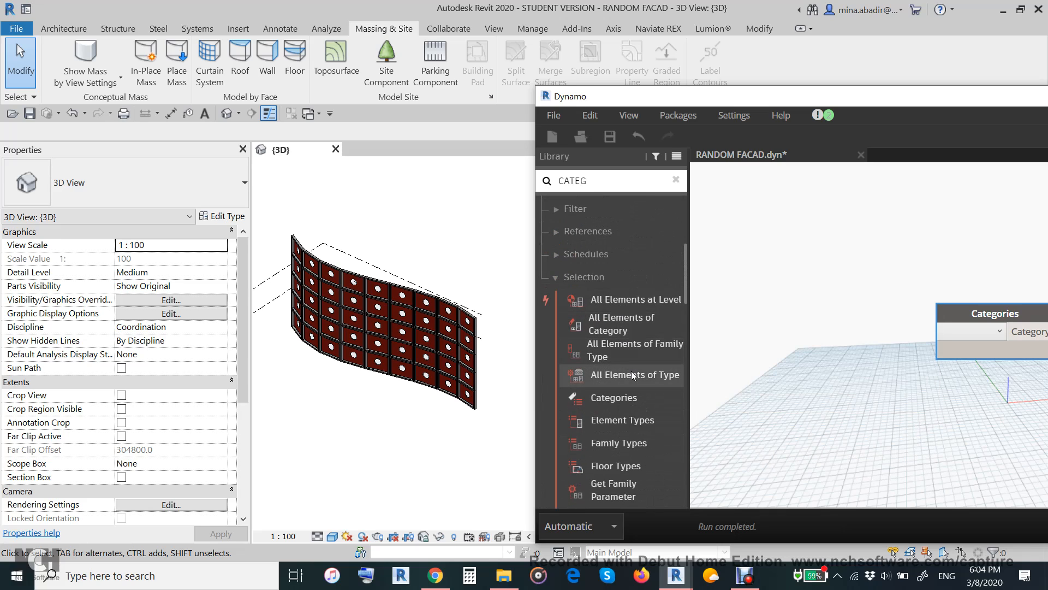
left_click(616, 322)
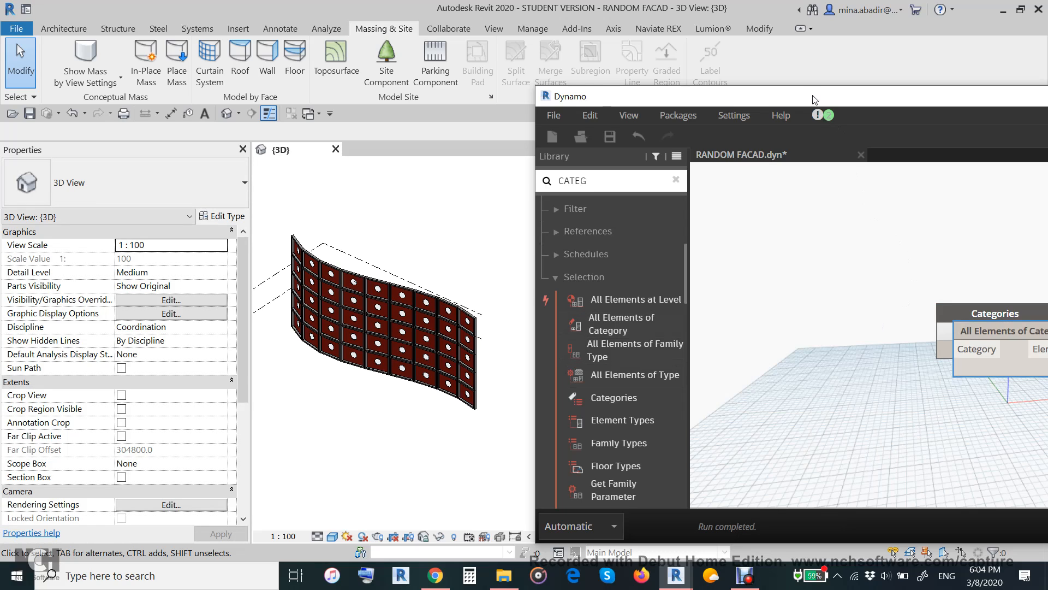
Move the Dynamo window so both nodes are fully in view and open the graph's run mode options
left_click_drag(811, 114, 645, 92)
left_click(415, 504)
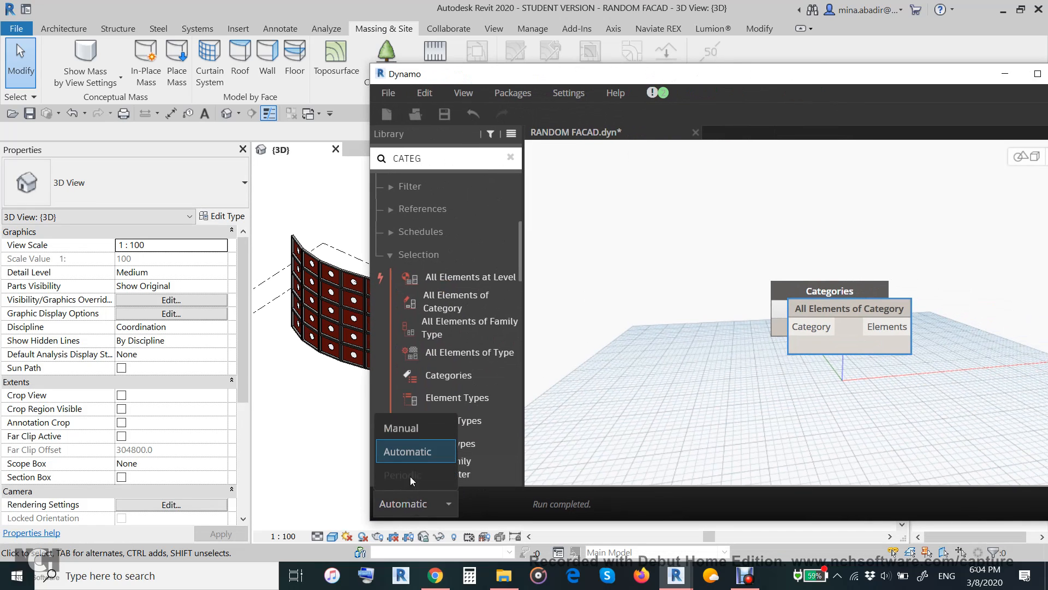
Set the graph's run mode to Manual and place the Categories and All Elements of Category nodes side by side
left_click(412, 429)
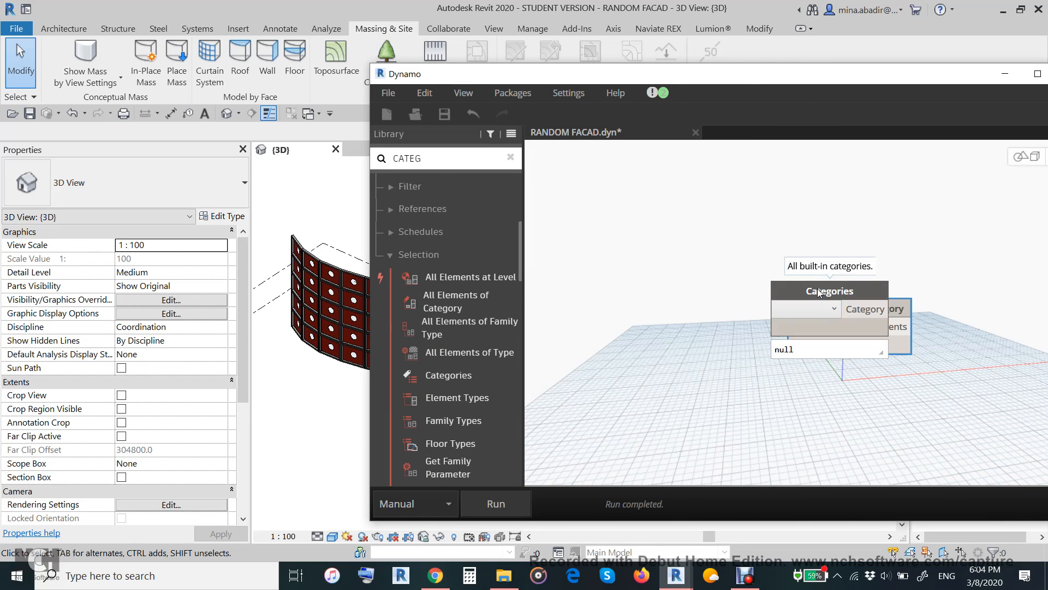
left_click_drag(823, 296, 635, 273)
left_click_drag(839, 320, 788, 272)
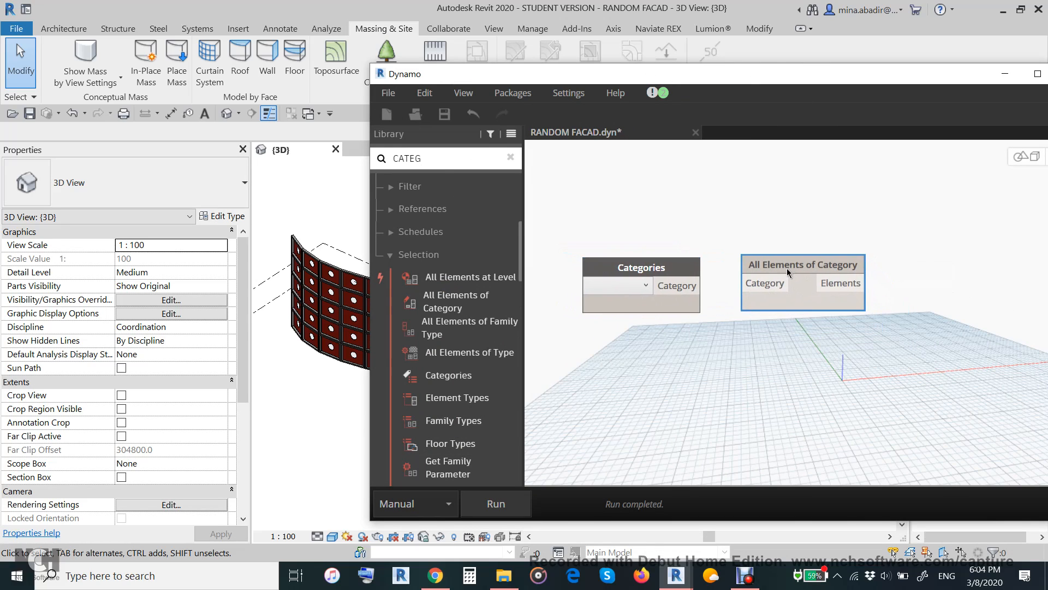
Choose Curtain Panels in the Categories node and connect its output to the Category input of All Elements of Category
left_click(627, 285)
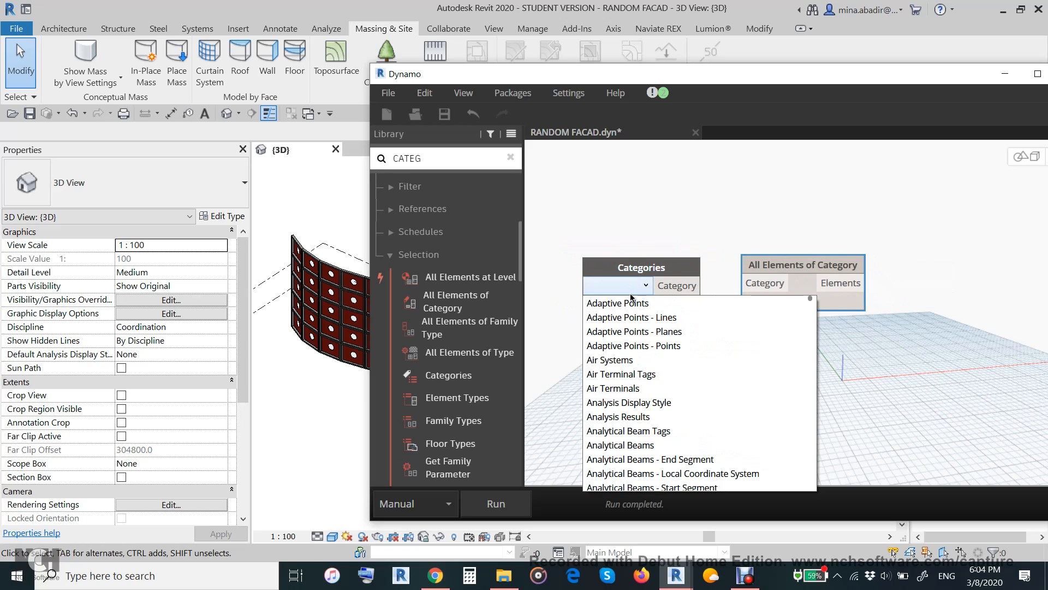
key("c")
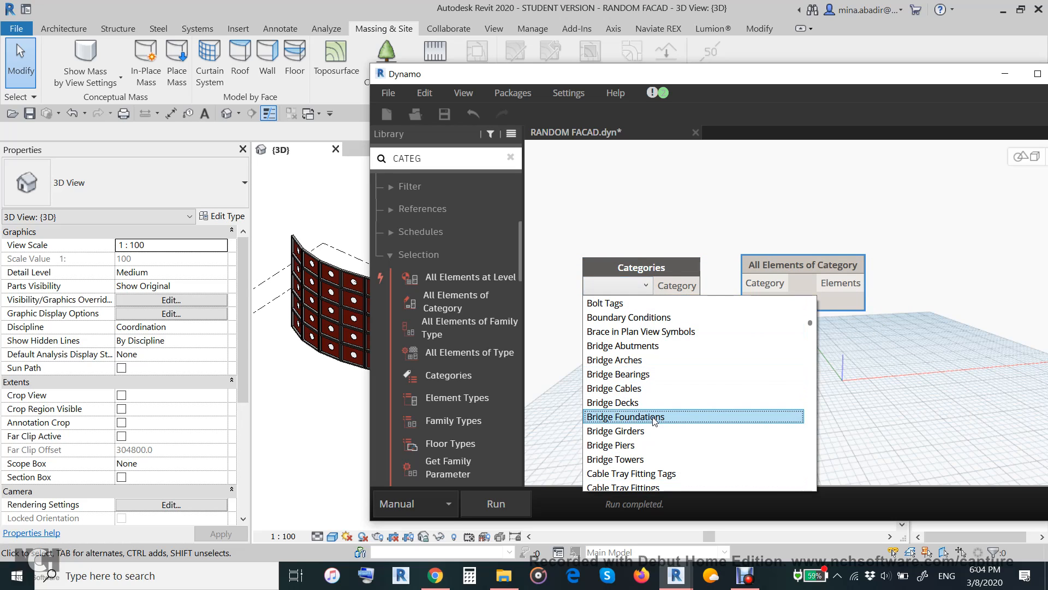
scroll(647, 444, "down", 2)
scroll(648, 446, "down", 3)
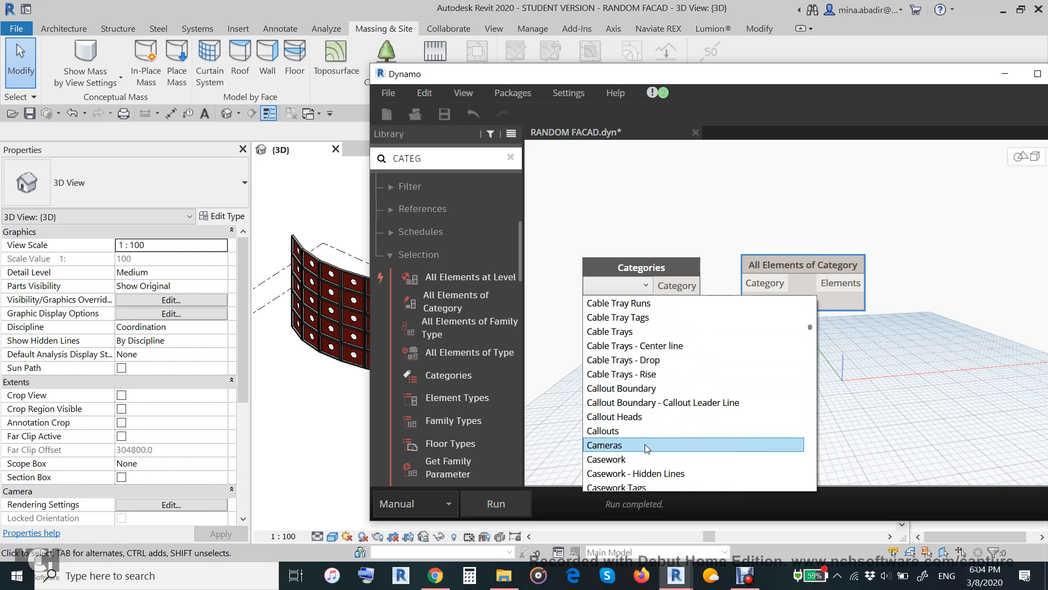
scroll(647, 447, "down", 9)
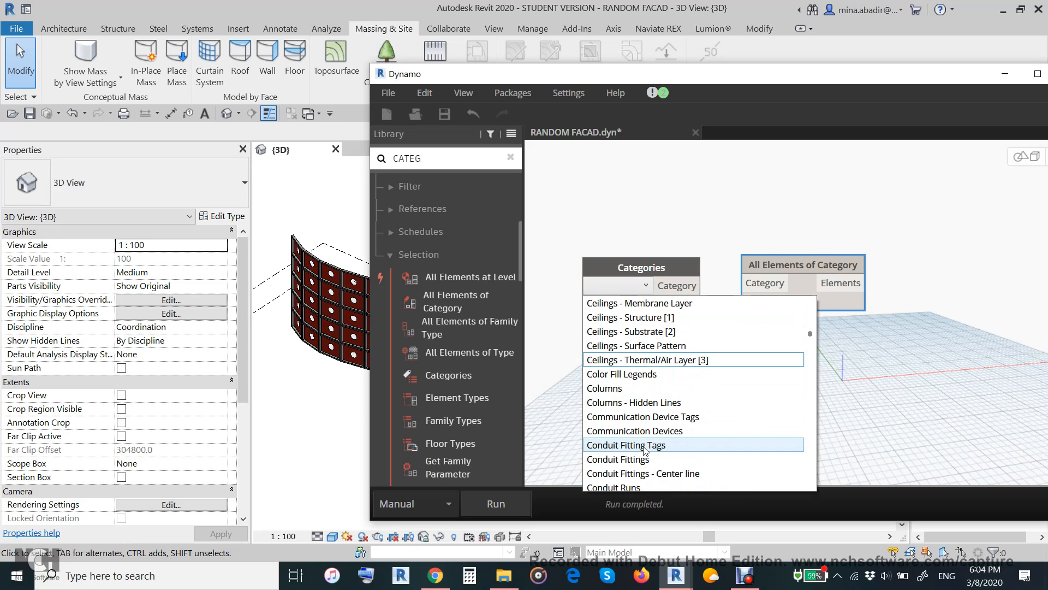
scroll(646, 449, "down", 2)
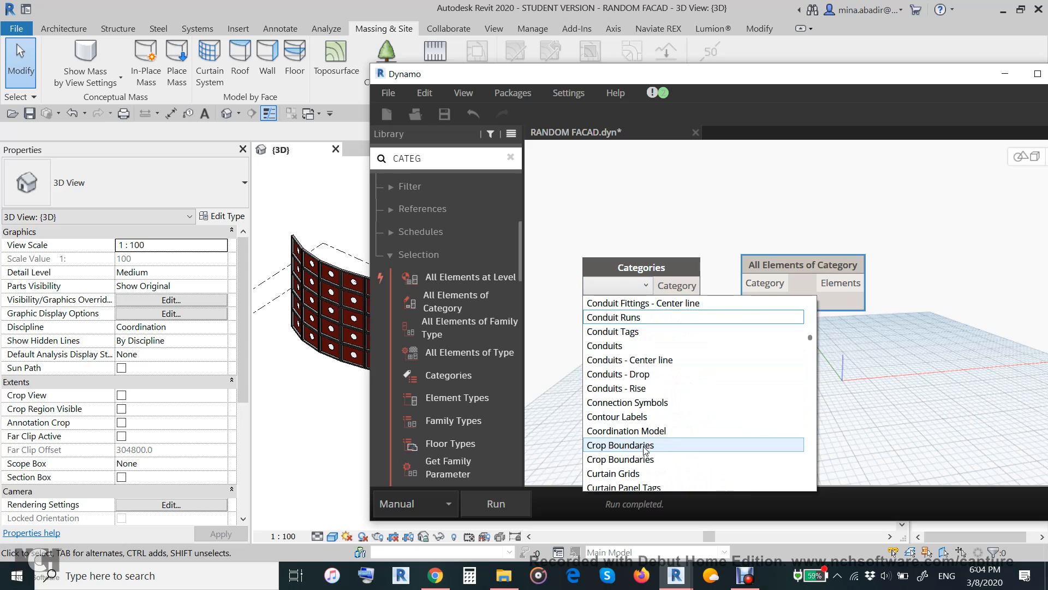
scroll(646, 449, "down", 2)
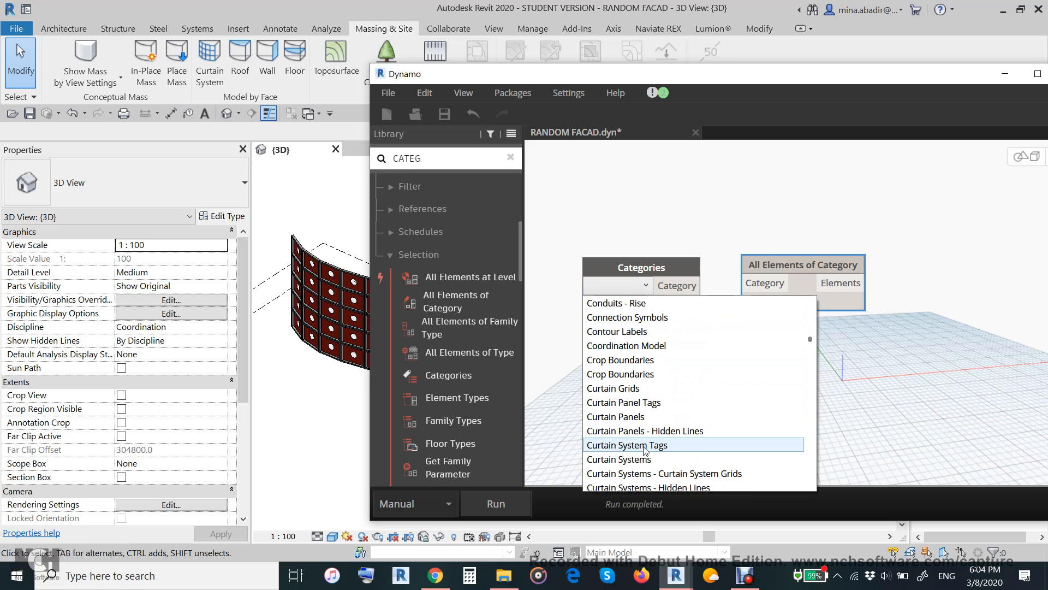
left_click(633, 417)
left_click_drag(708, 285, 758, 284)
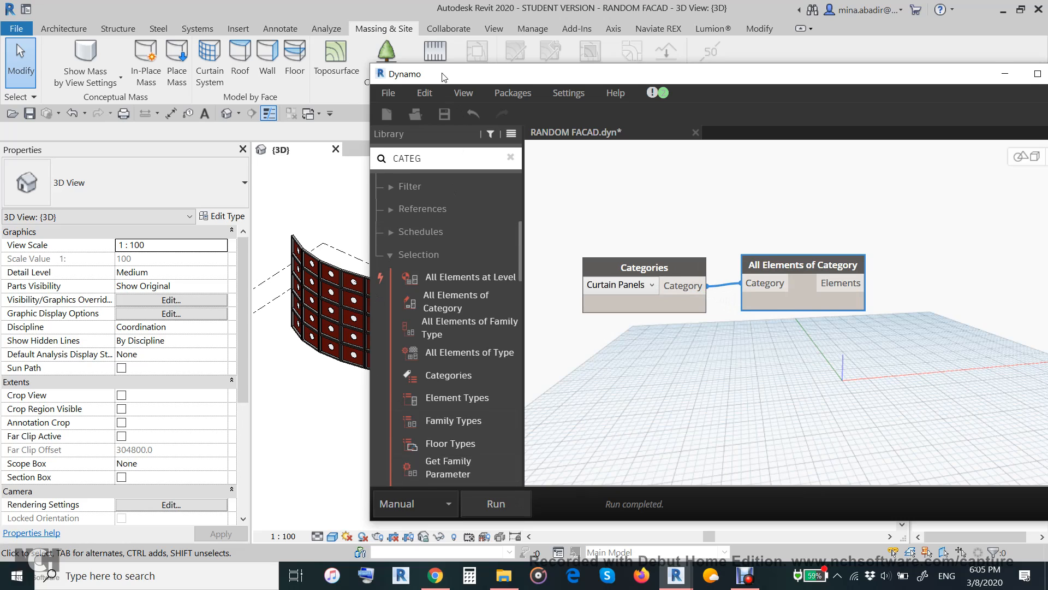
Run the graph to collect all curtain panels of the facade
left_click_drag(442, 76, 649, 111)
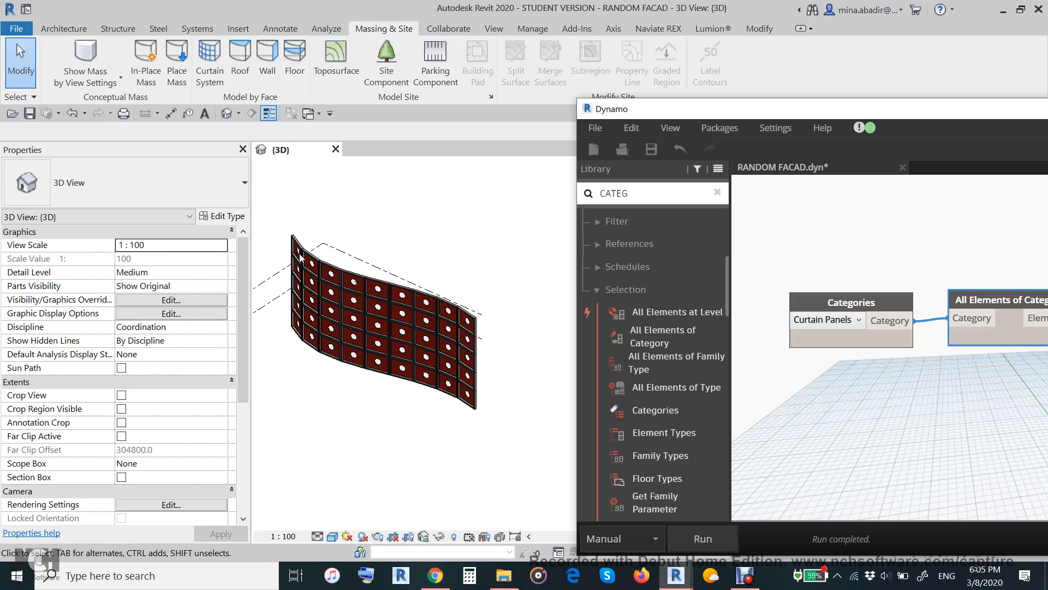
left_click_drag(720, 115, 543, 79)
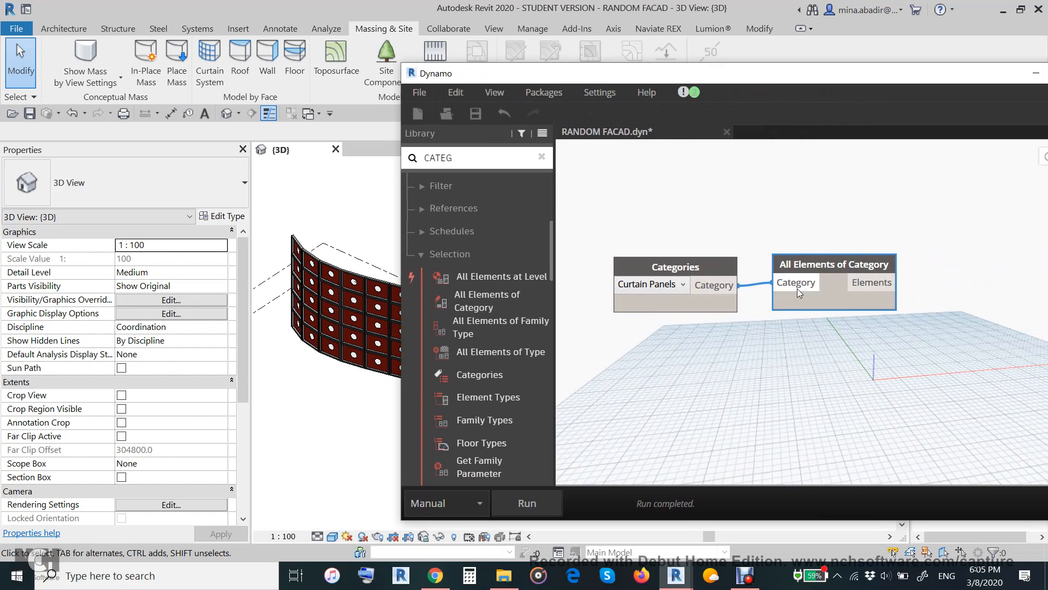
mouse_move(887, 303)
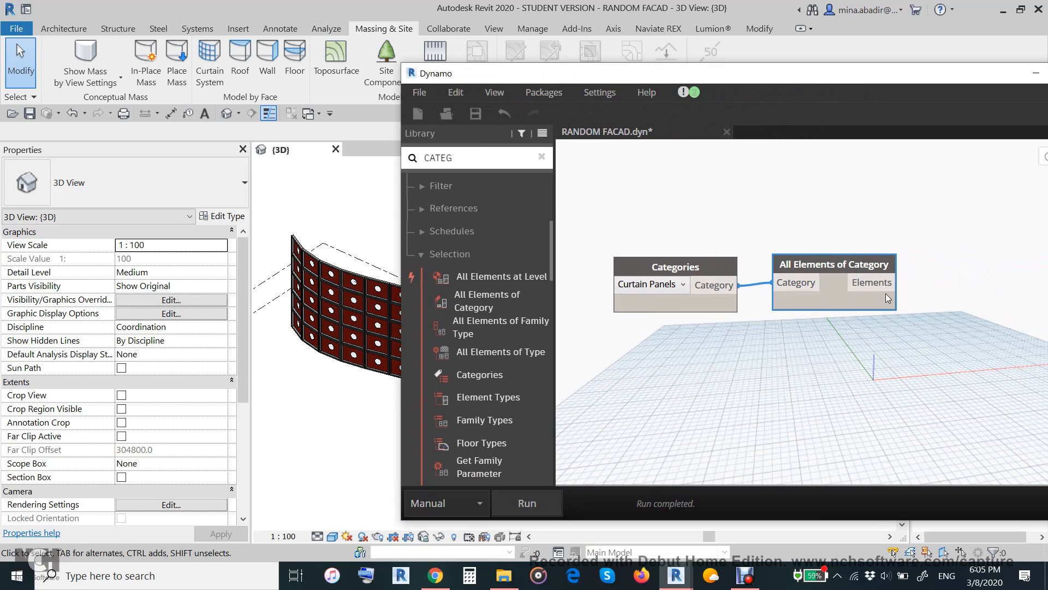
mouse_move(885, 327)
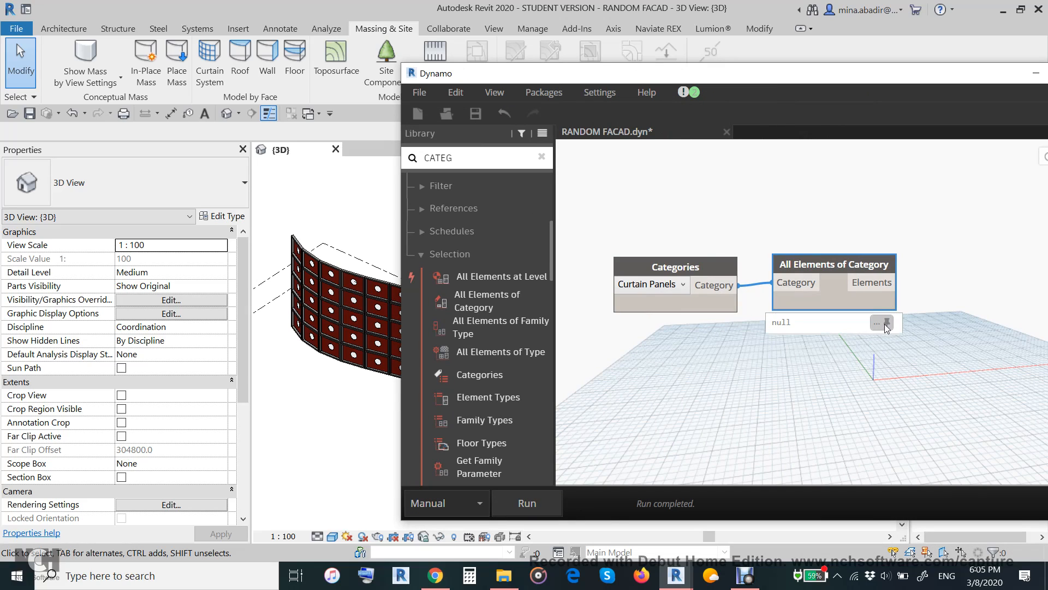
left_click(540, 513)
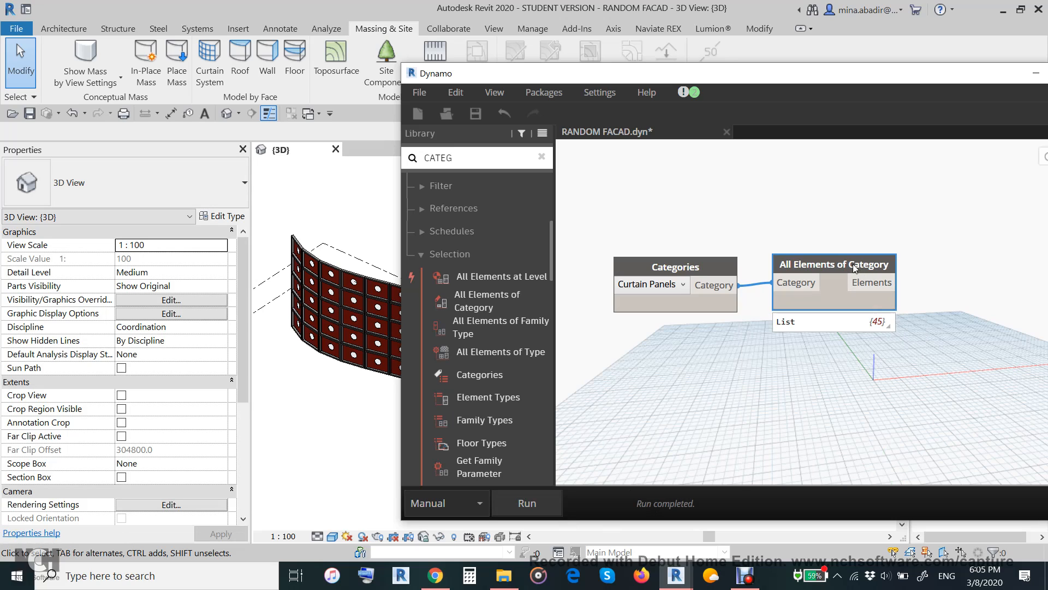
Expand the output preview of the All Elements of Category node and examine the listed curtain panels
left_click_drag(866, 269, 855, 271)
mouse_move(875, 322)
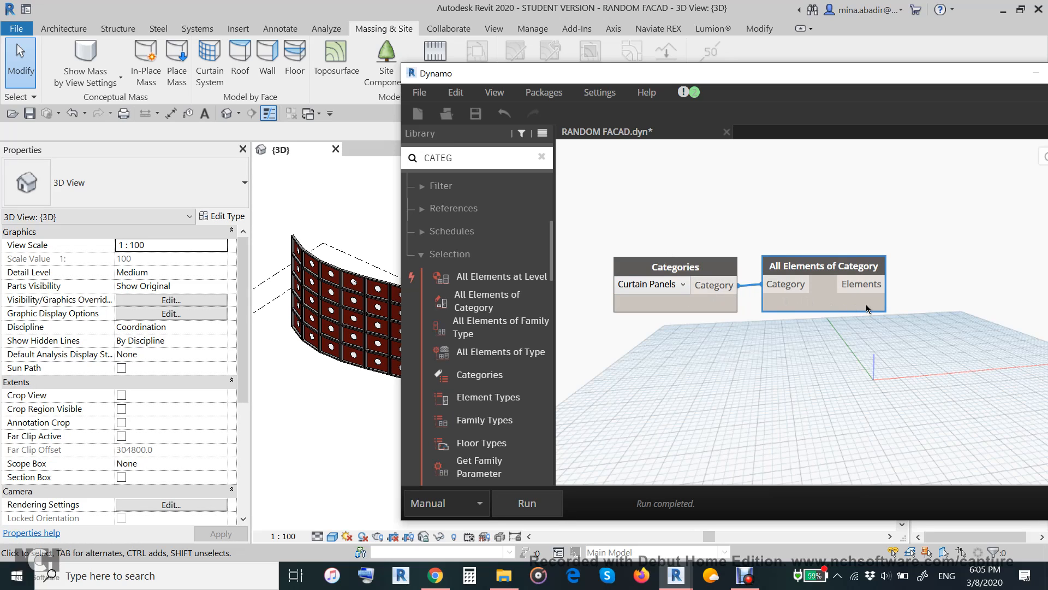
mouse_move(812, 321)
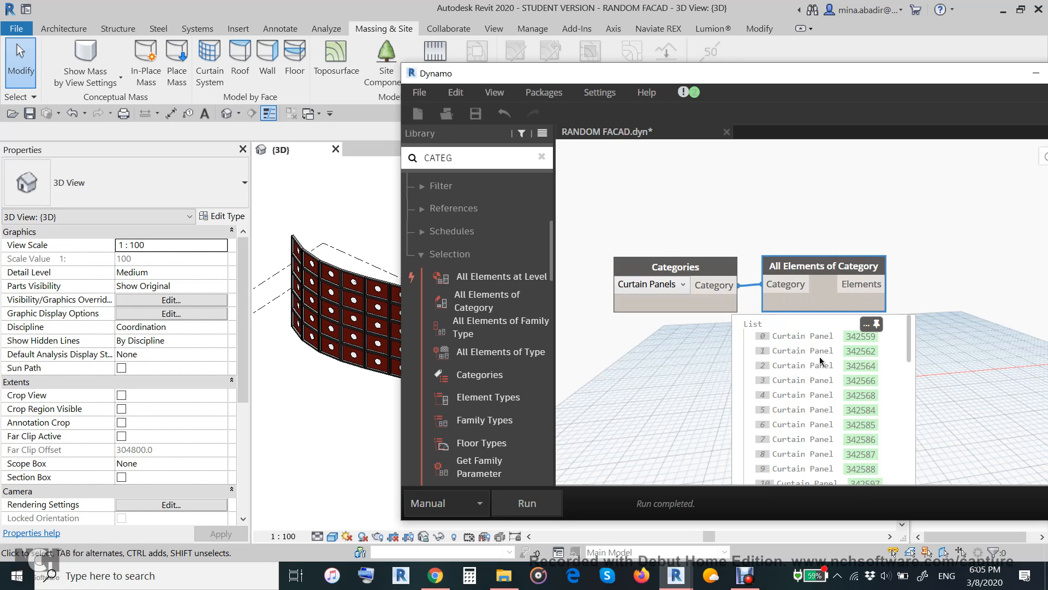
scroll(683, 216, "down", 3)
left_click_drag(601, 80, 564, 77)
scroll(989, 276, "up", 2)
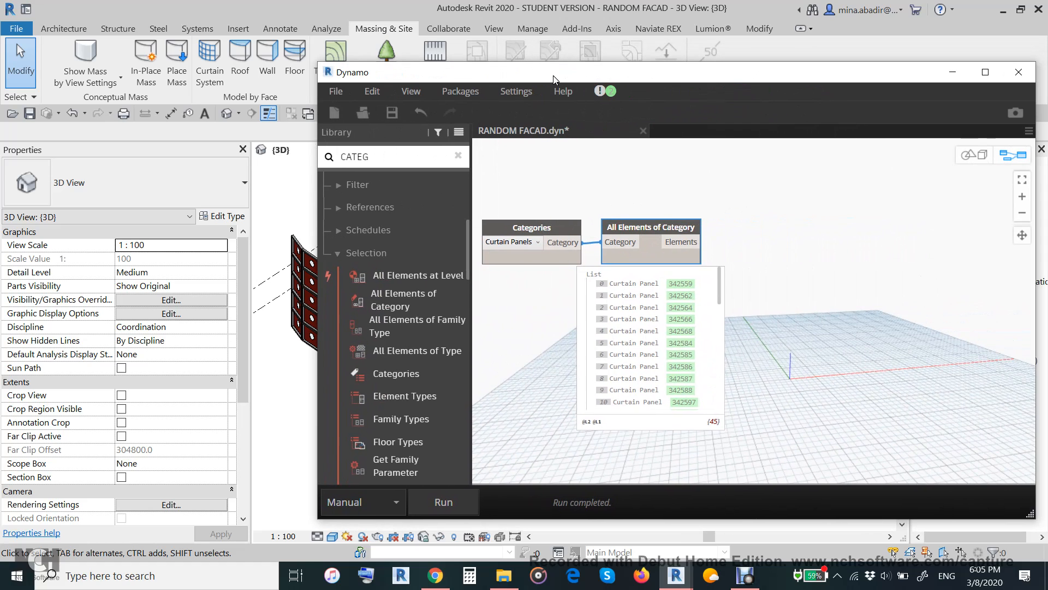
Add an Element.SetParameterByName node and connect the Elements output of All Elements of Category to its element input
left_click(458, 158)
left_click(398, 159)
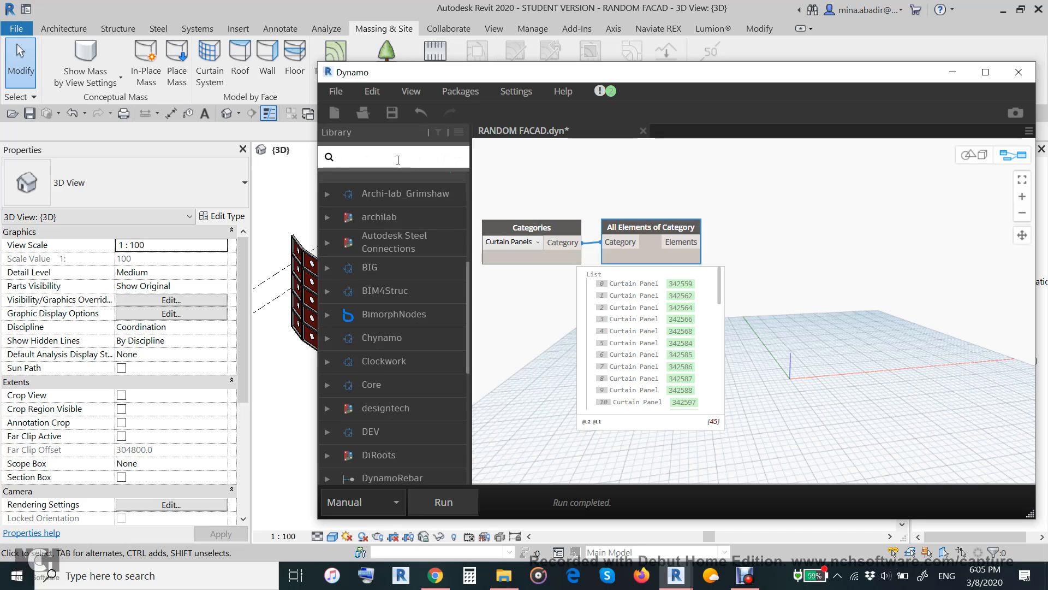
type("SET")
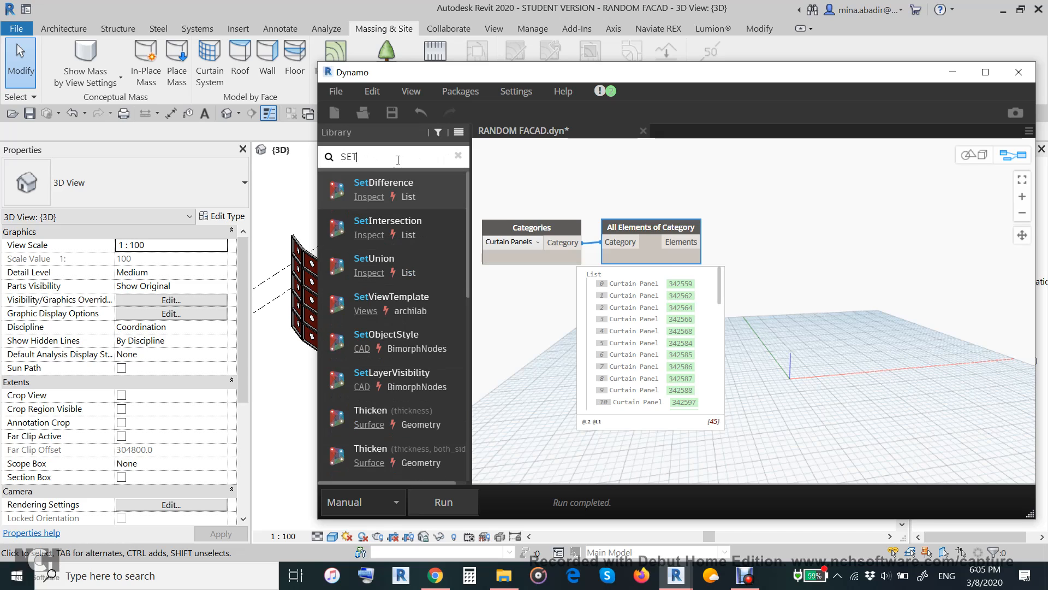
type("PARA")
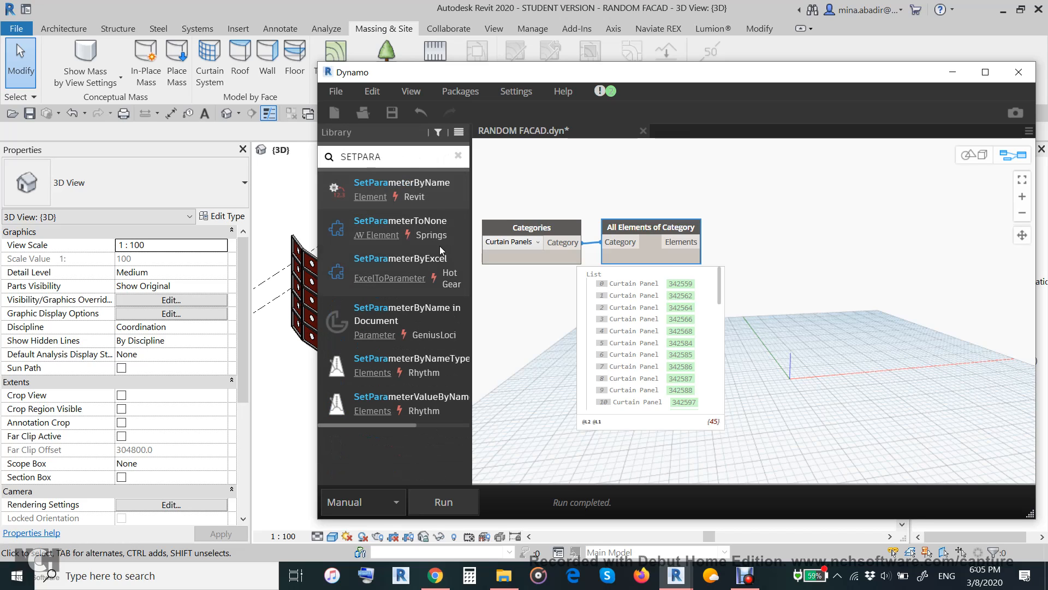
left_click(402, 183)
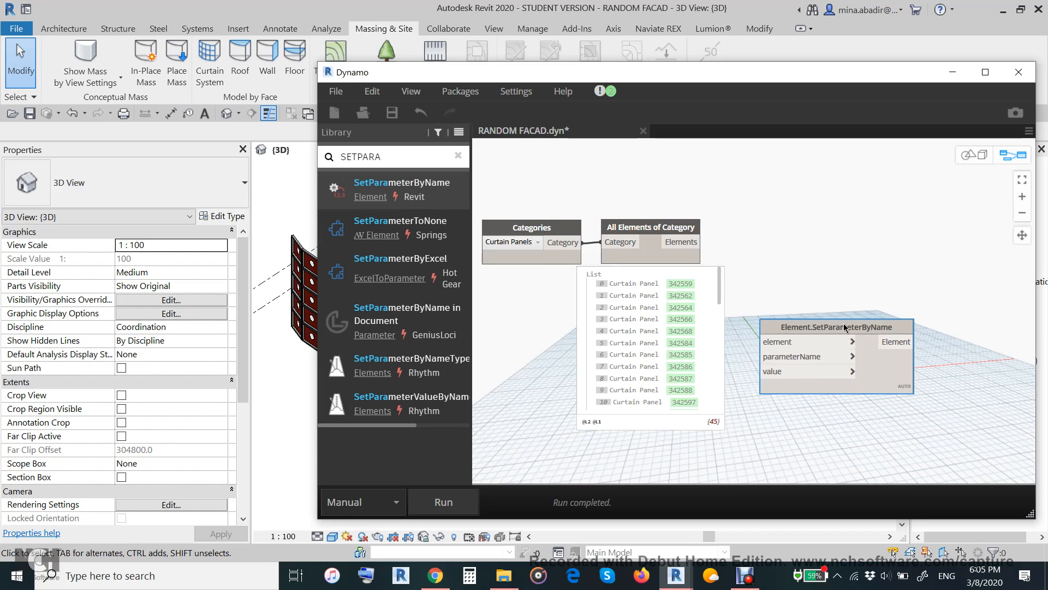
left_click_drag(784, 352, 850, 244)
scroll(817, 252, "up", 2)
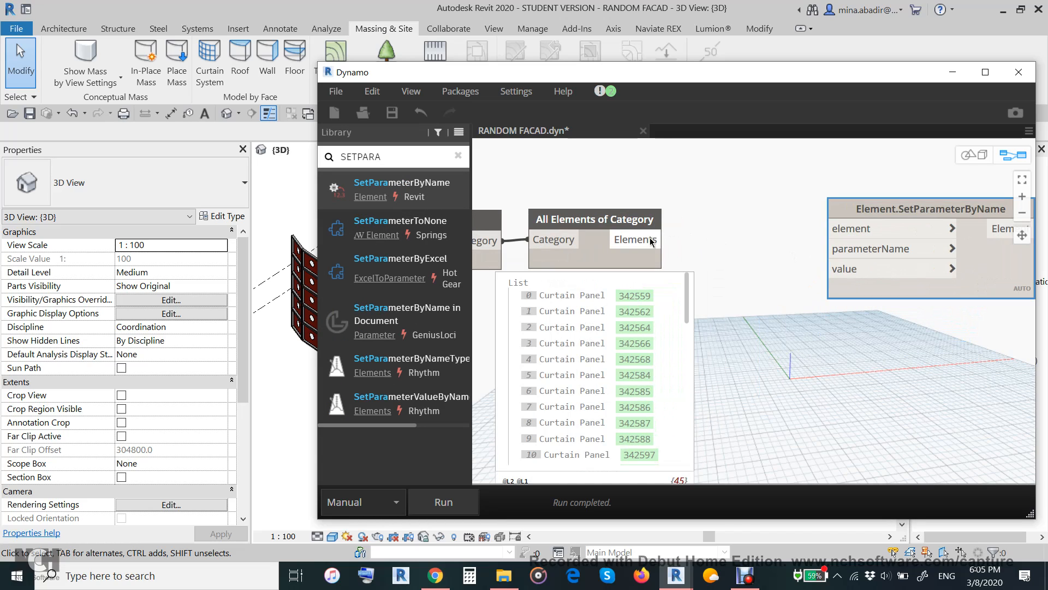
left_click_drag(667, 239, 804, 209)
Find the String input node in the library and place it beside the parameterName input of Element.SetParameterByName
left_click_drag(619, 72, 726, 101)
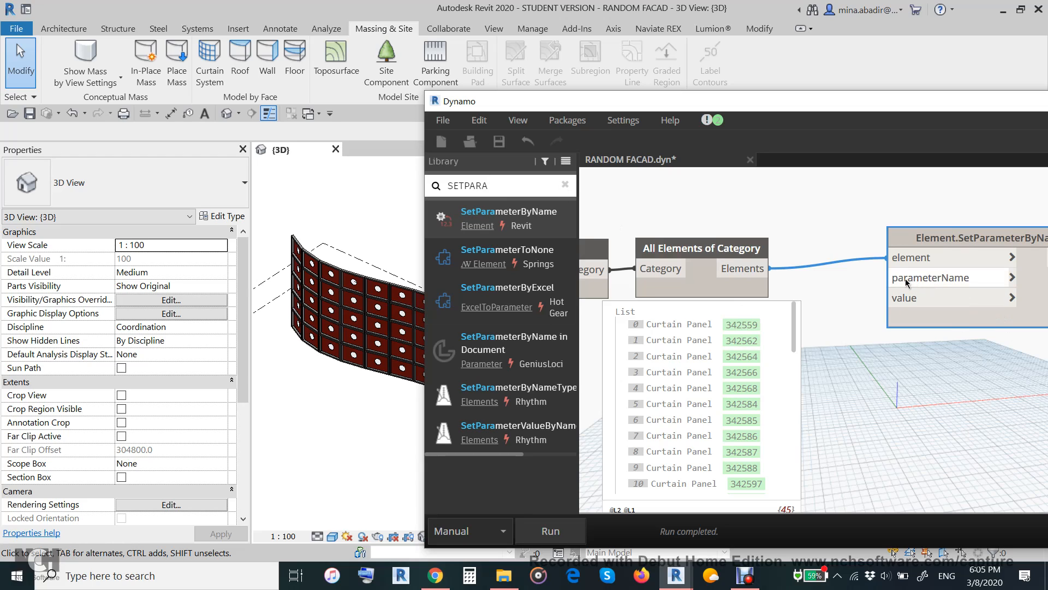
left_click(566, 187)
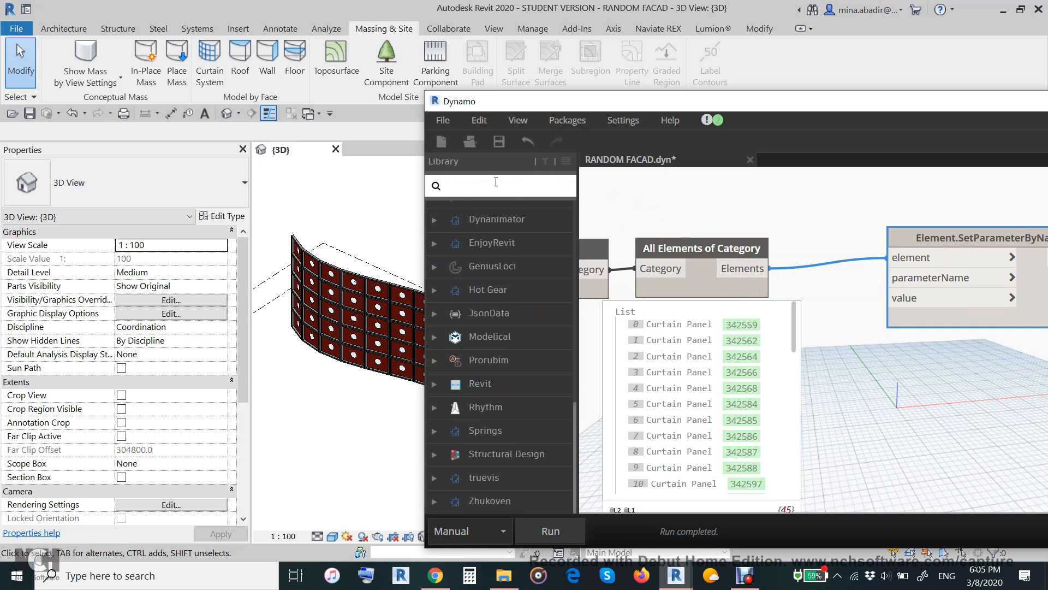
type("D")
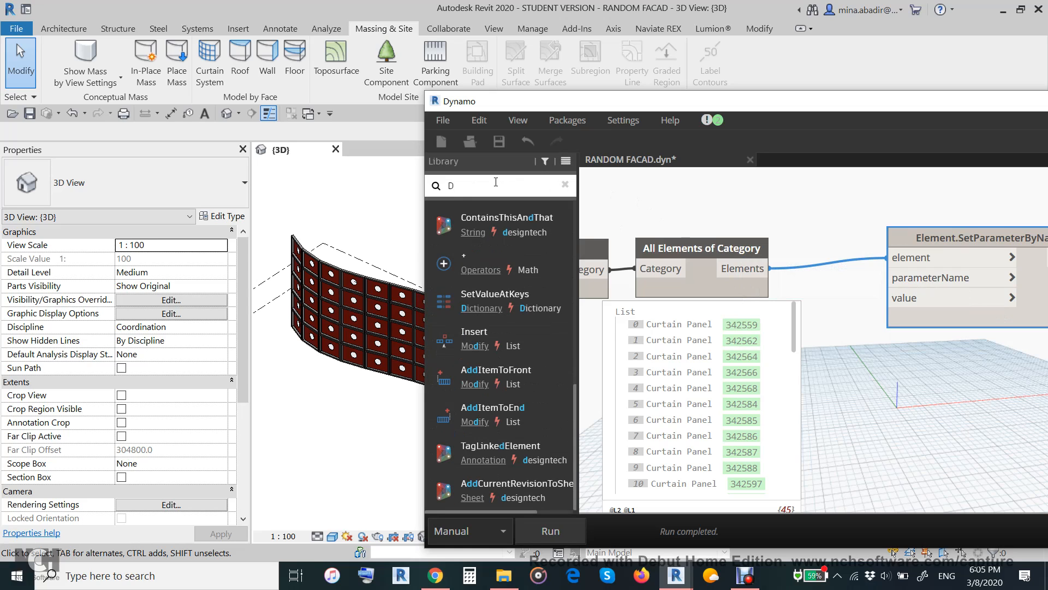
key("BackSpace")
type("ST")
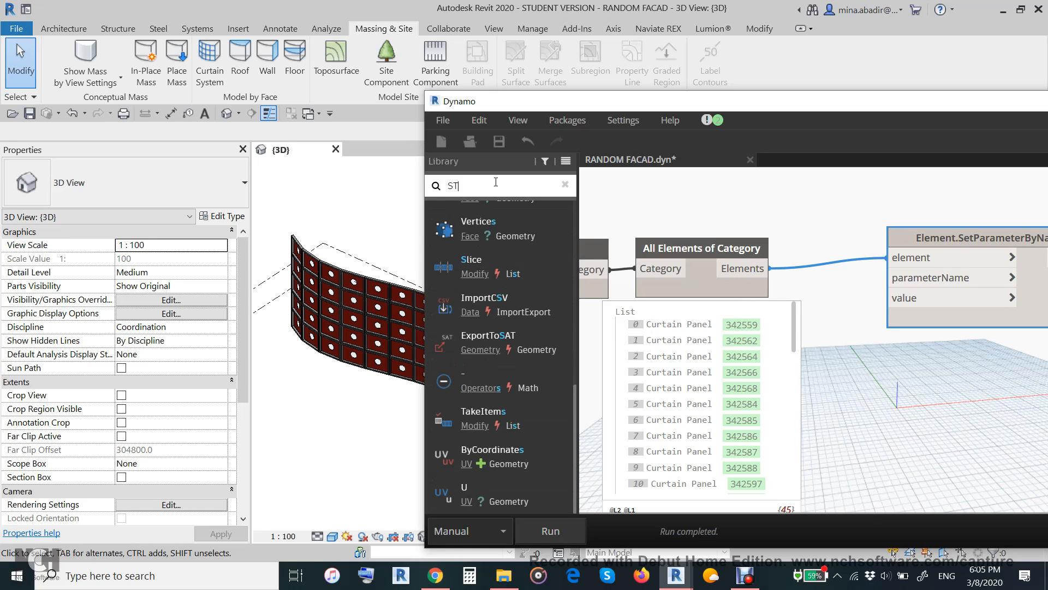
type("RING")
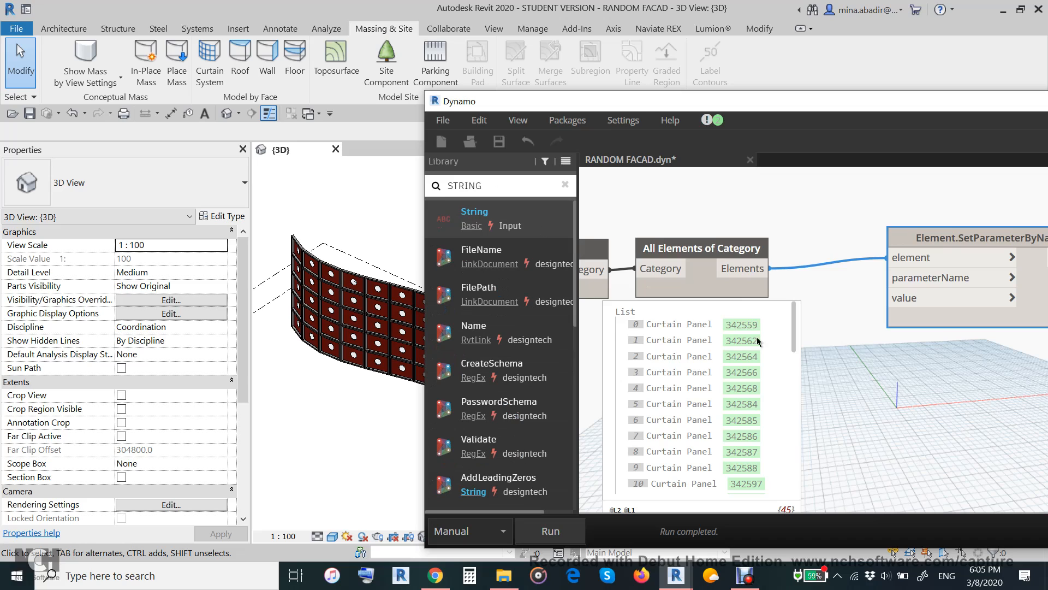
left_click_drag(474, 217, 836, 282)
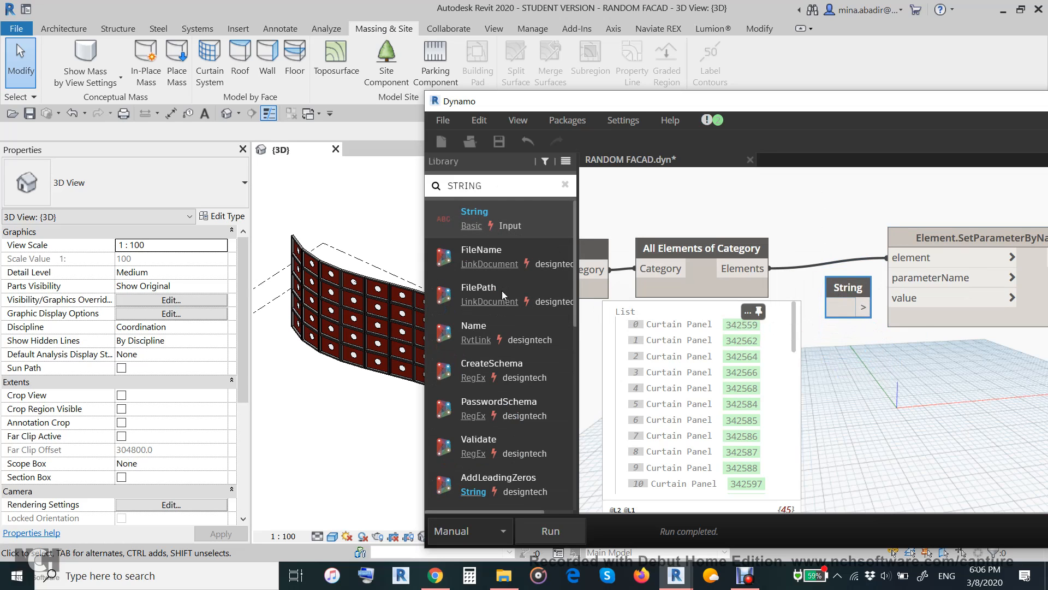
Open the family of a facade curtain panel for editing in Revit and display its family types to check the parameter names
left_click(338, 202)
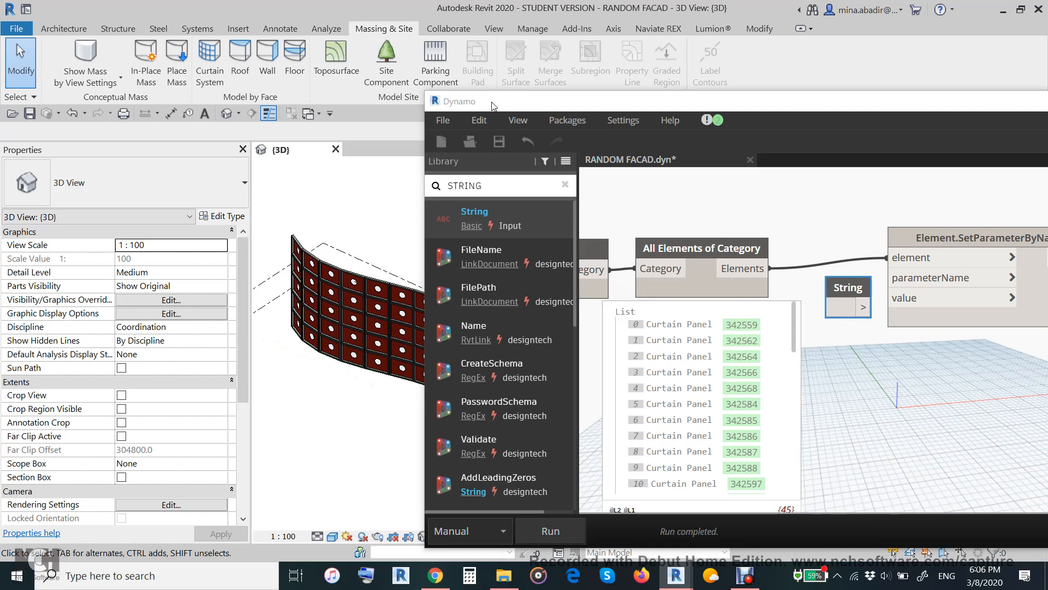
left_click_drag(493, 105, 710, 166)
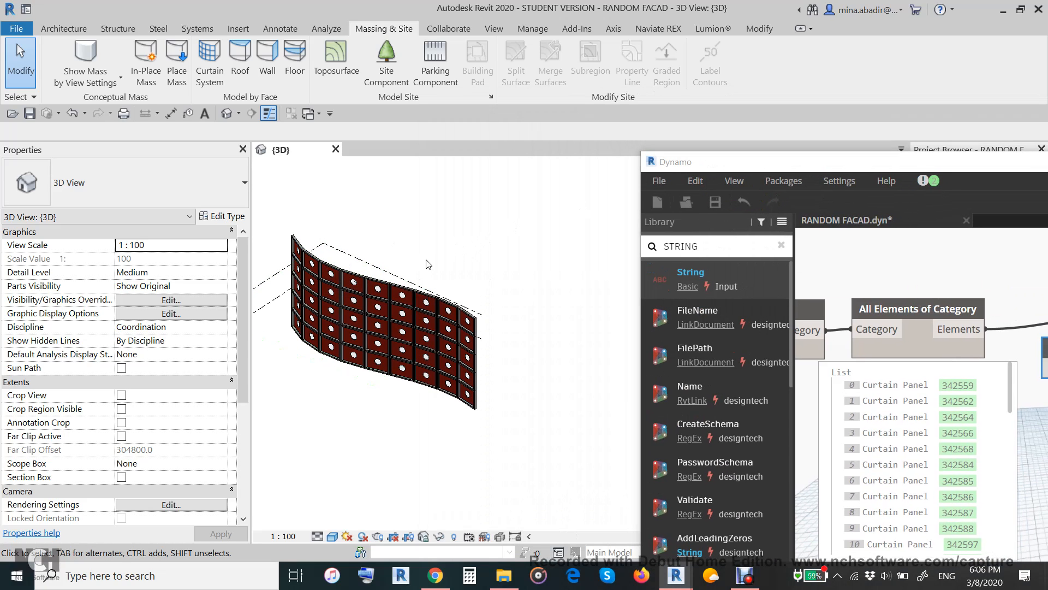
scroll(338, 257, "up", 5)
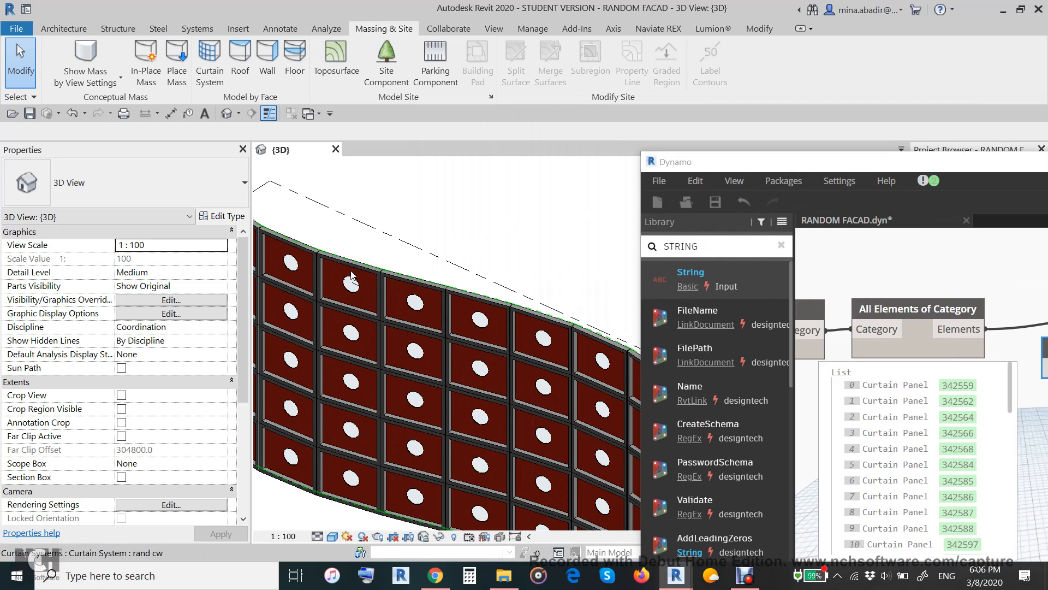
key("Tab")
left_click(351, 273)
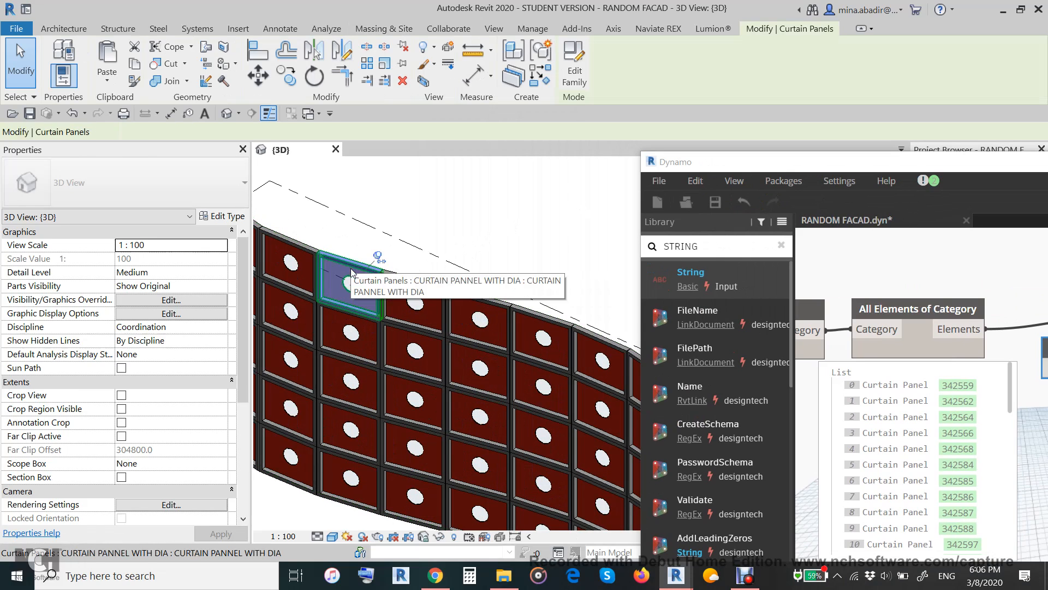
left_click(576, 73)
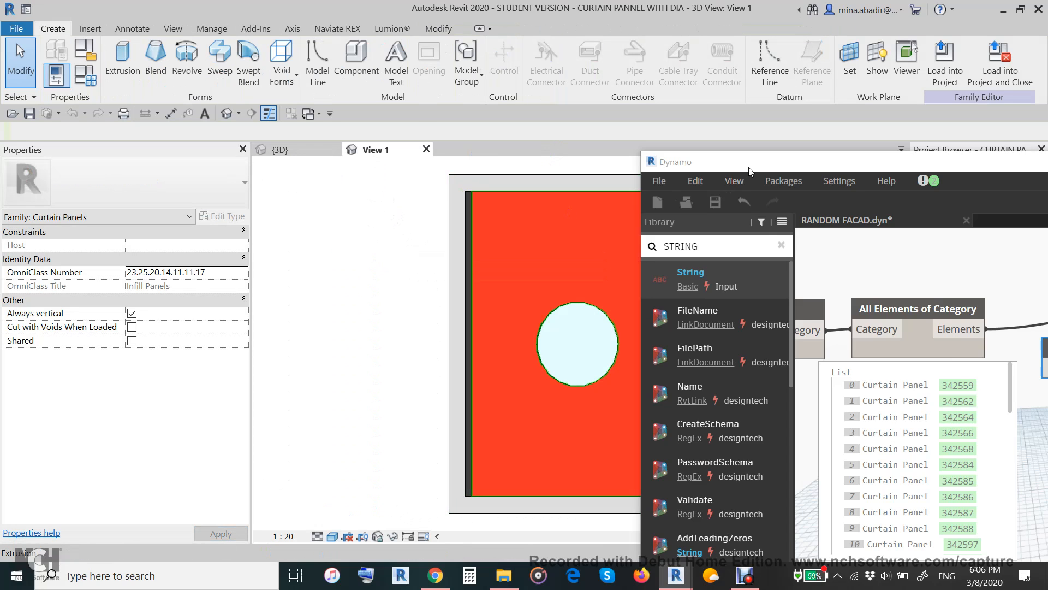
left_click_drag(749, 164, 668, 88)
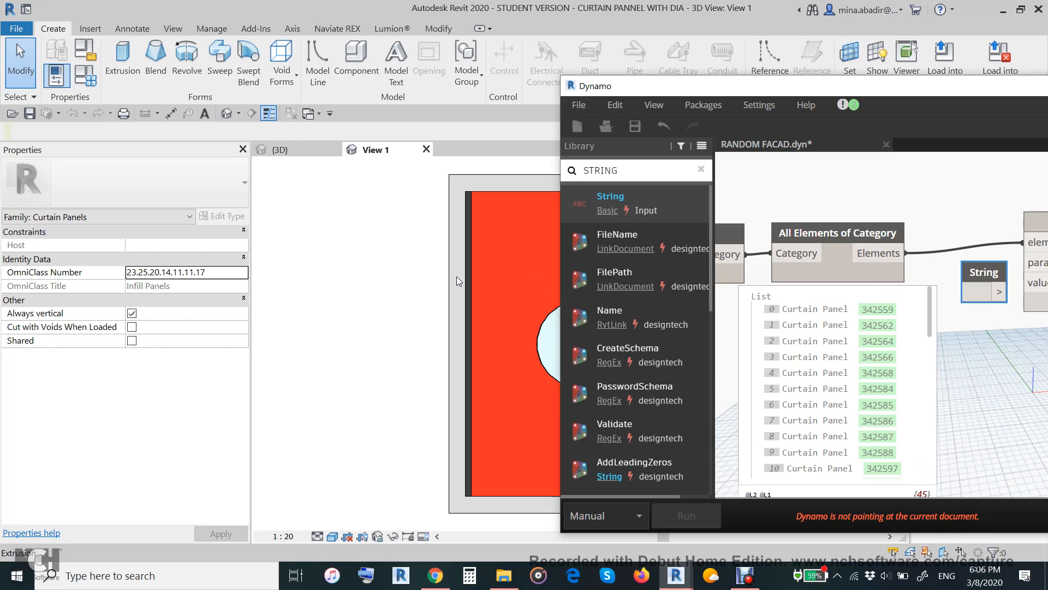
left_click(85, 75)
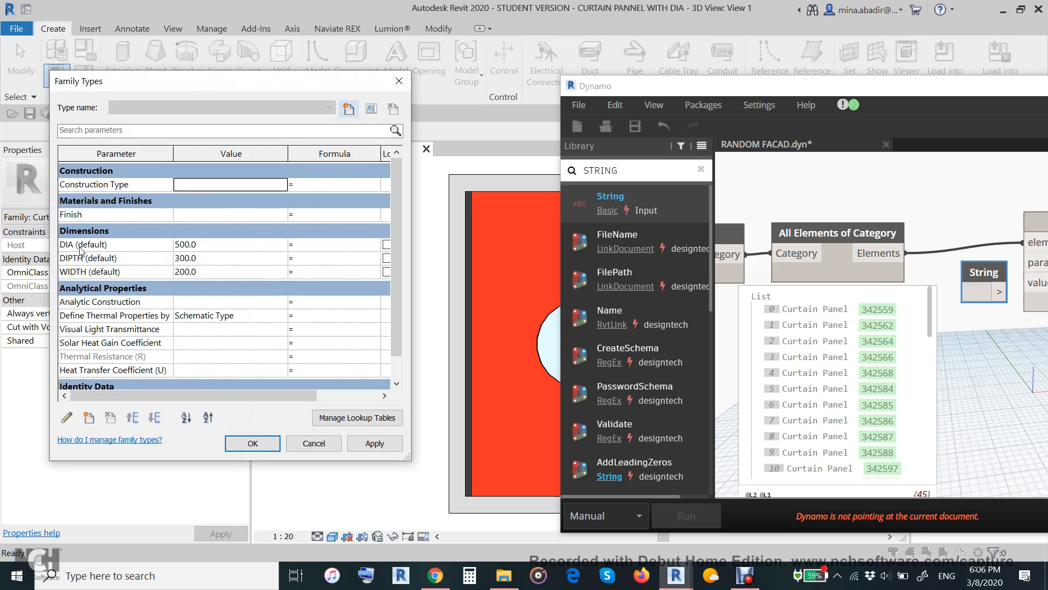
Check the dimension parameter names in the Family Types dialog, close it, and inspect the panel family in 3D
left_click_drag(82, 259, 85, 283)
left_click_drag(667, 94, 911, 94)
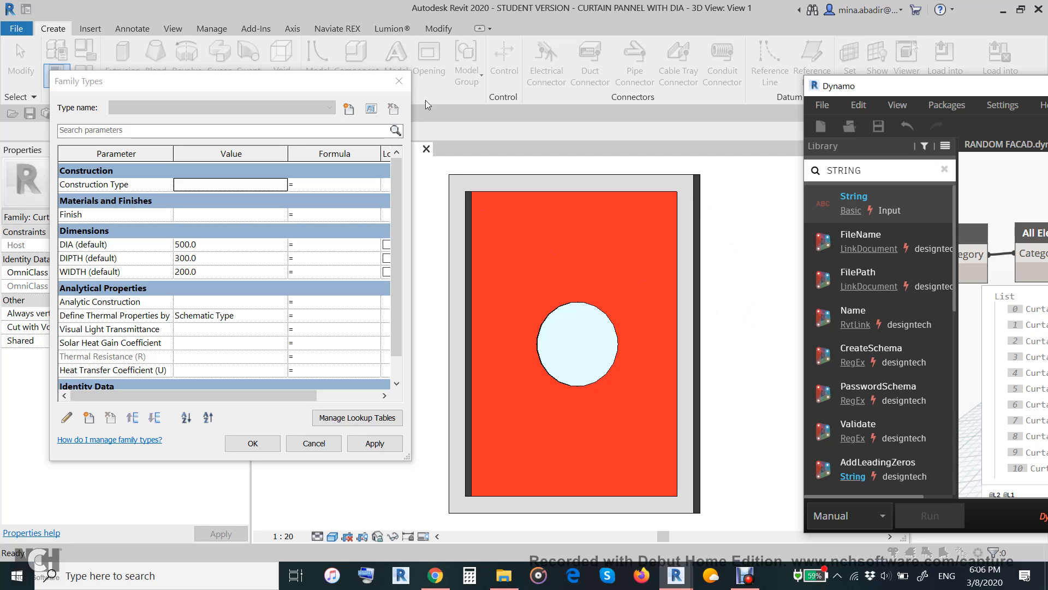
left_click(401, 81)
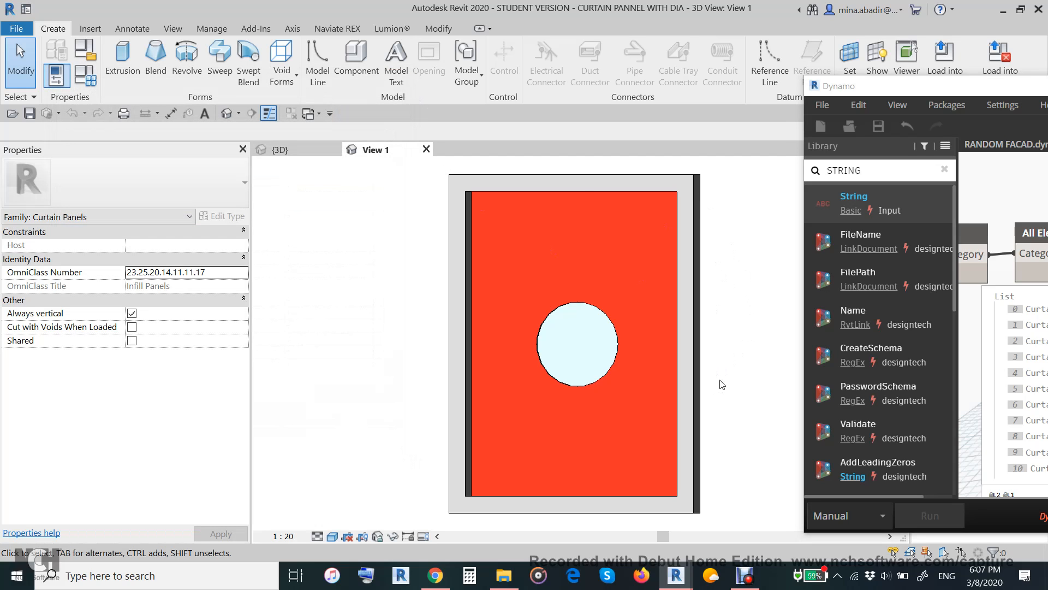
middle_click_drag(720, 383, 680, 513, "shift")
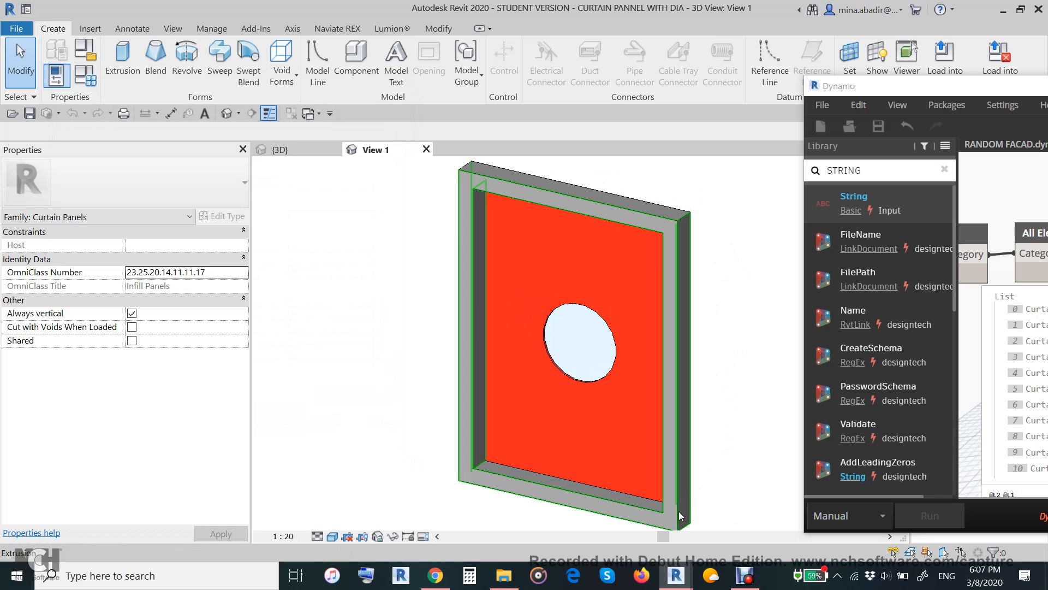
Return to the RANDOM FACAD project's 3D view and bring the whole curved facade into view beside the Dynamo window
left_click_drag(897, 86, 607, 86)
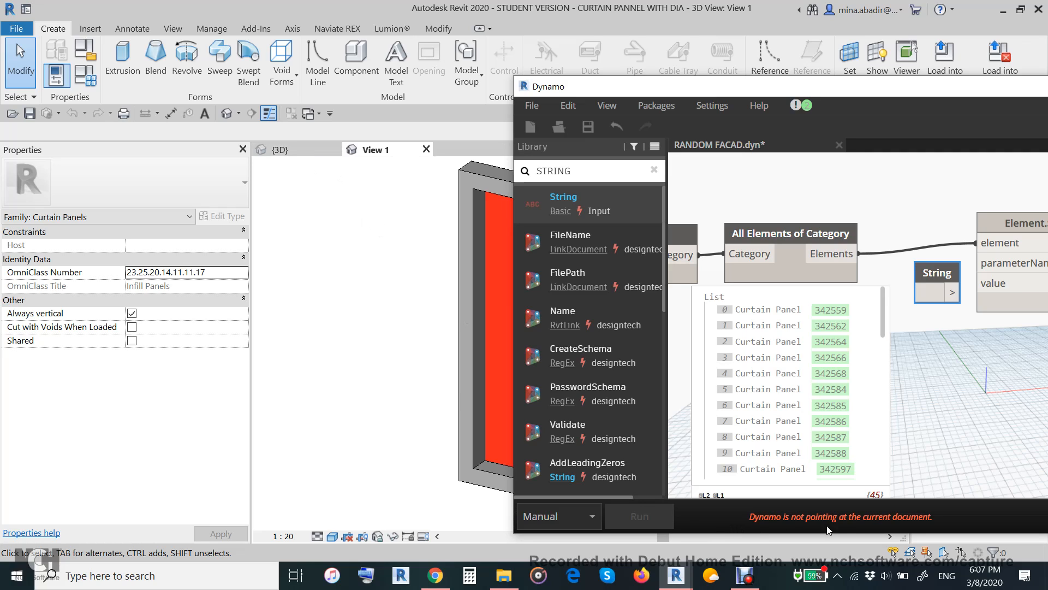
left_click(299, 152)
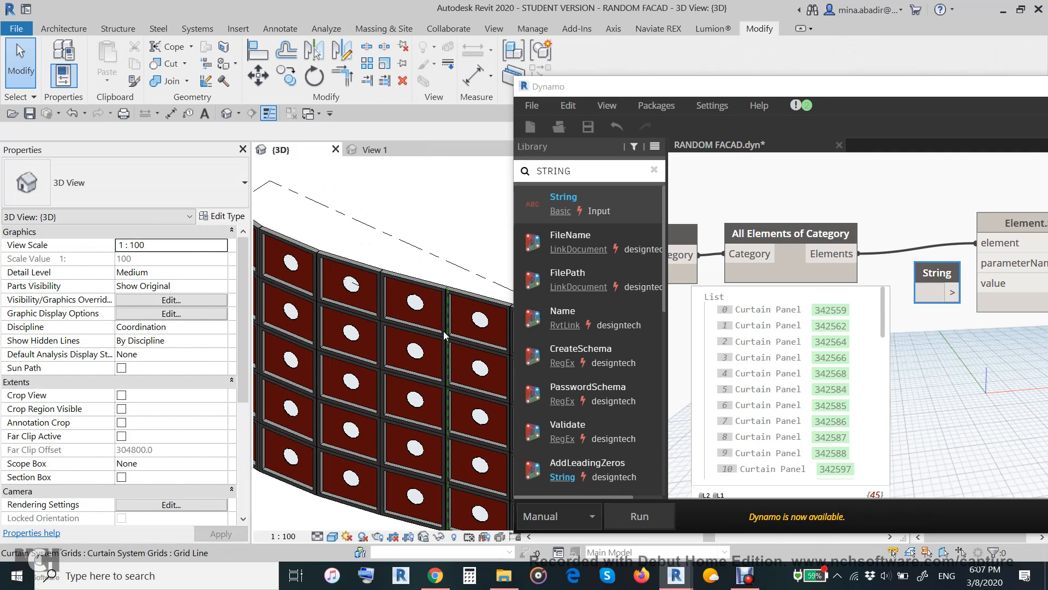
scroll(384, 211, "down", 3)
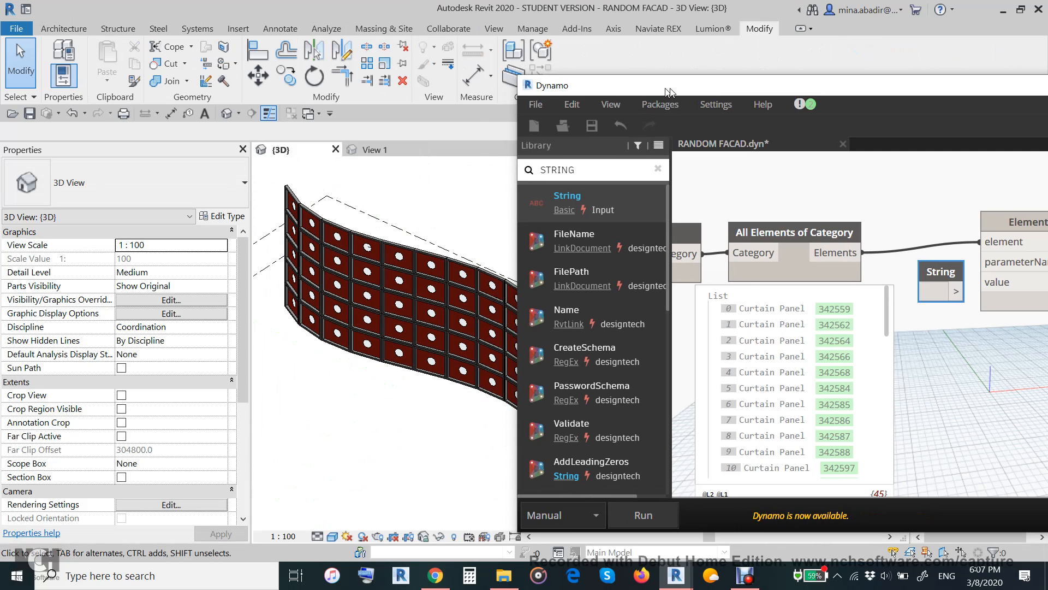
left_click_drag(641, 94, 752, 85)
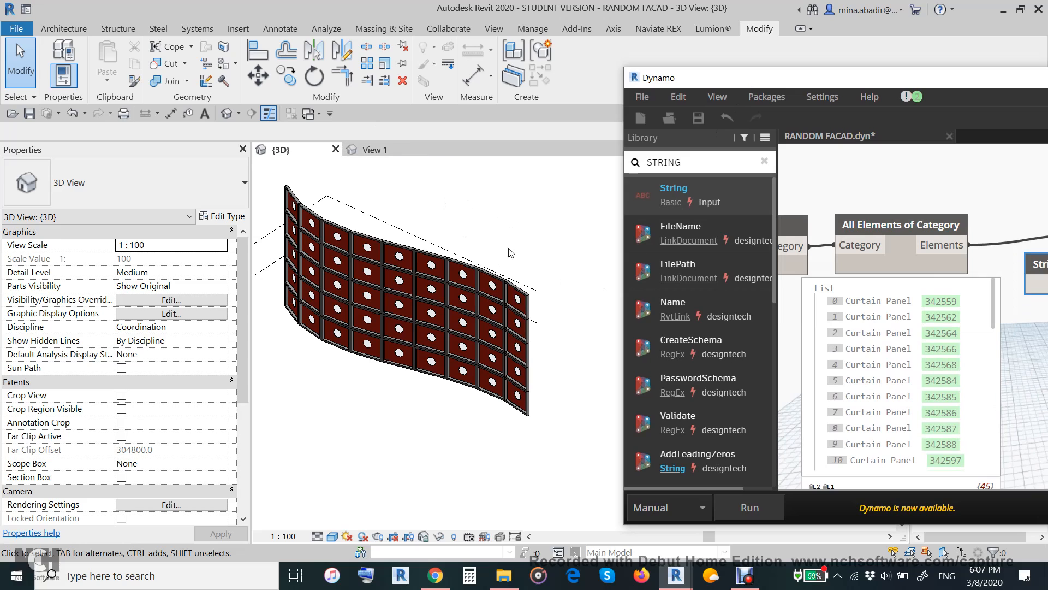
Enter DIA as the text of the String node in the Dynamo graph
left_click_drag(844, 84, 782, 97)
left_click(986, 302)
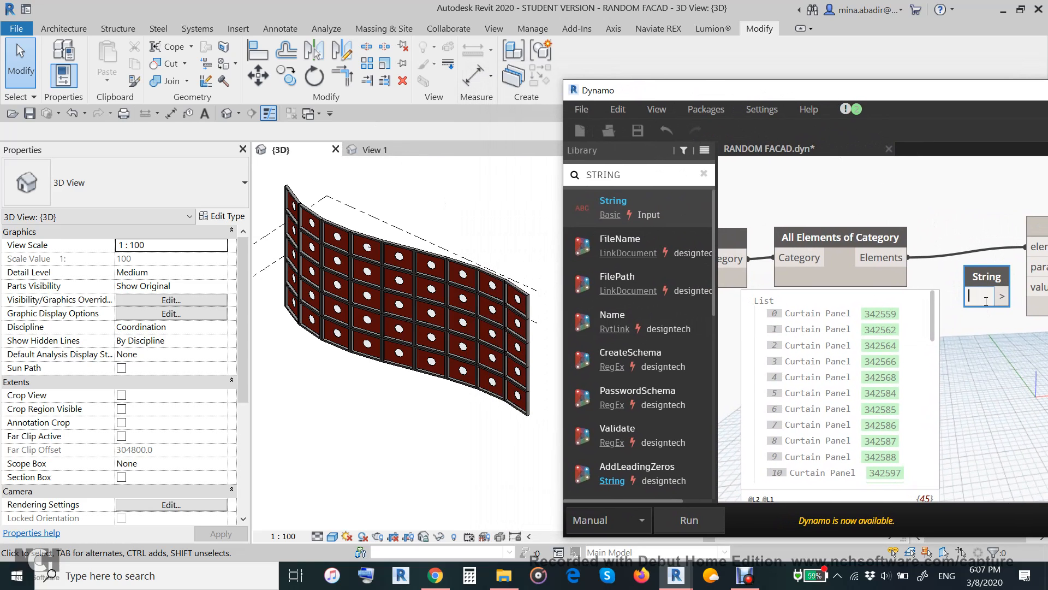
type("DIA")
left_click(952, 205)
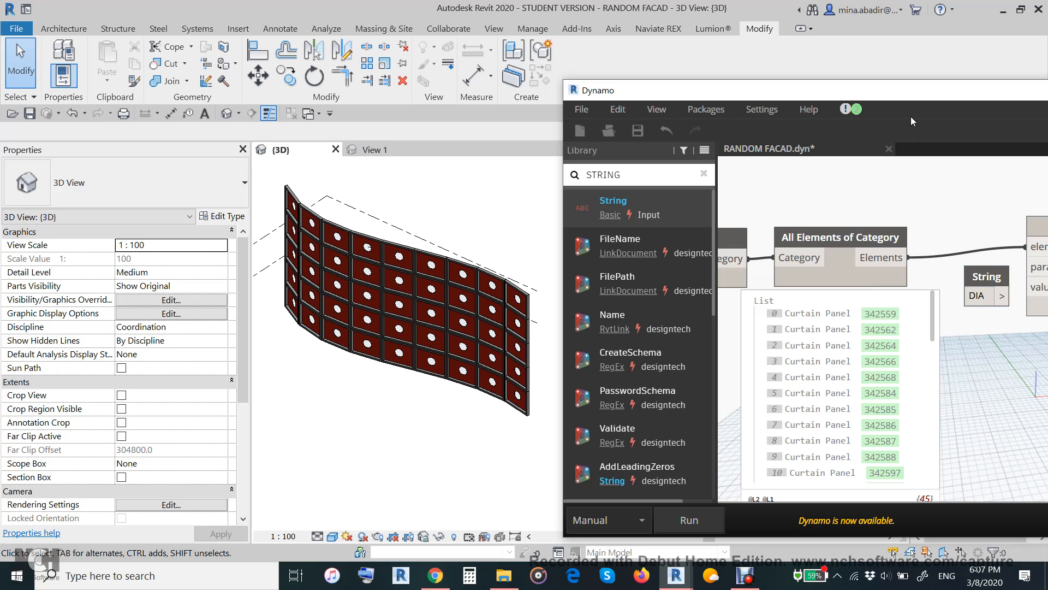
Connect the String node's output to the parameterName input of Element.SetParameterByName and tidy the String node's position
left_click_drag(897, 101, 720, 102)
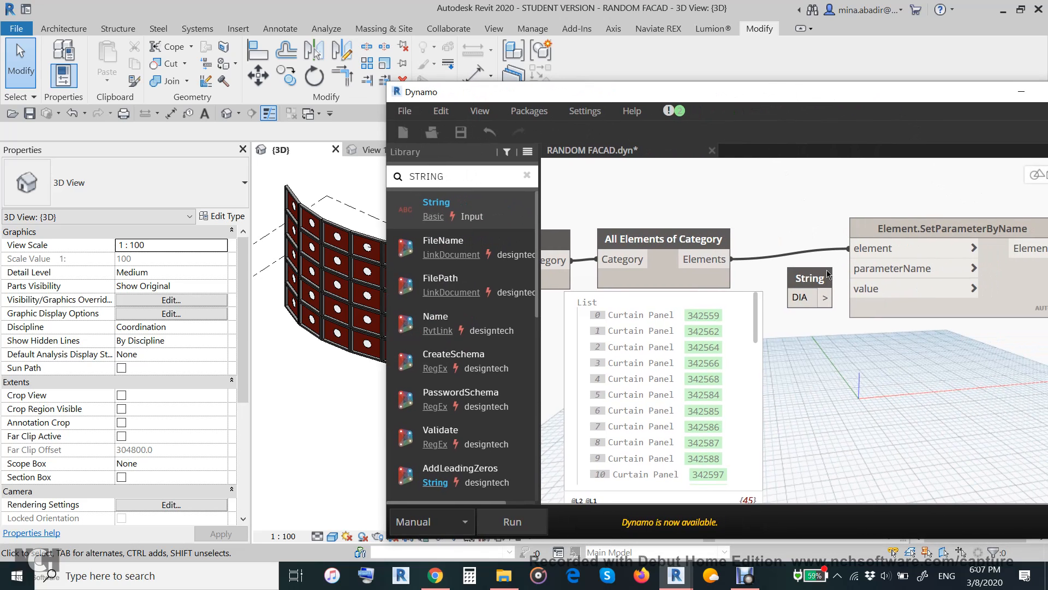
left_click(834, 297)
left_click(872, 275)
left_click_drag(819, 272, 808, 266)
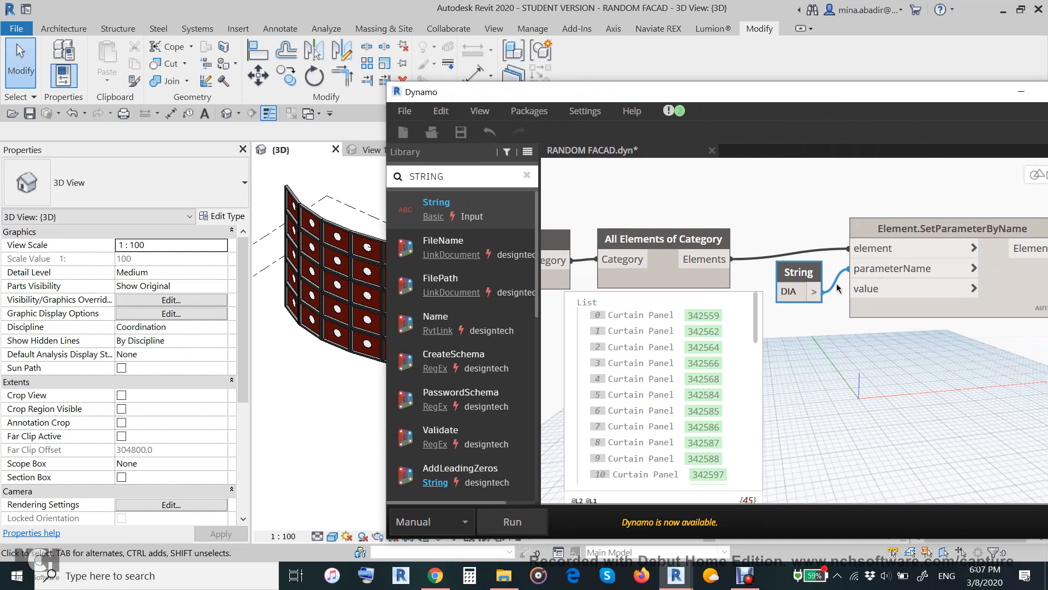
scroll(823, 278, "down", 1)
left_click(731, 300)
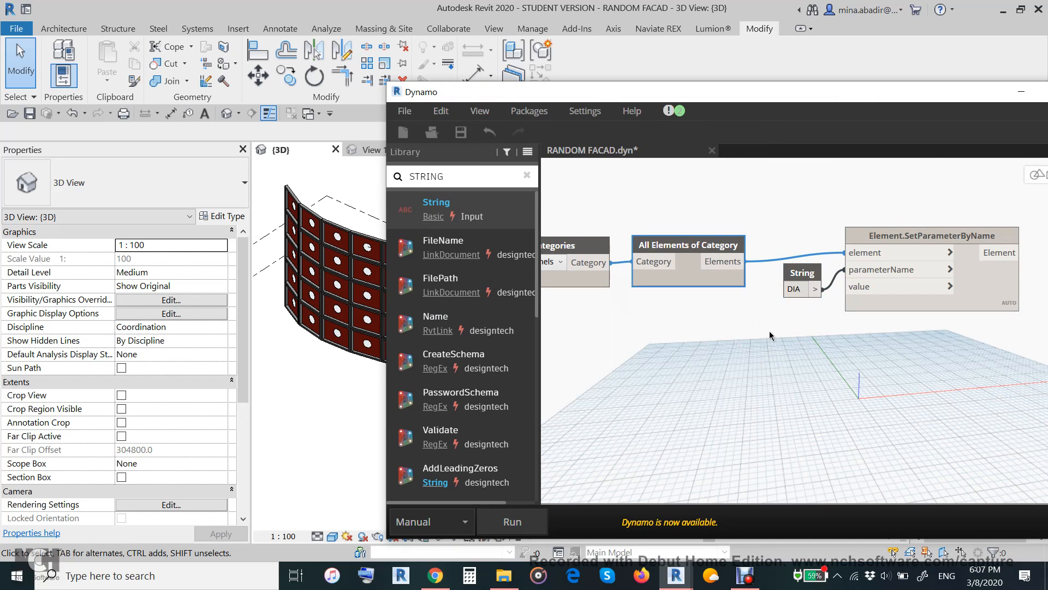
Find the Sequence node in the library and place it below the All Elements of Category node
left_click(527, 177)
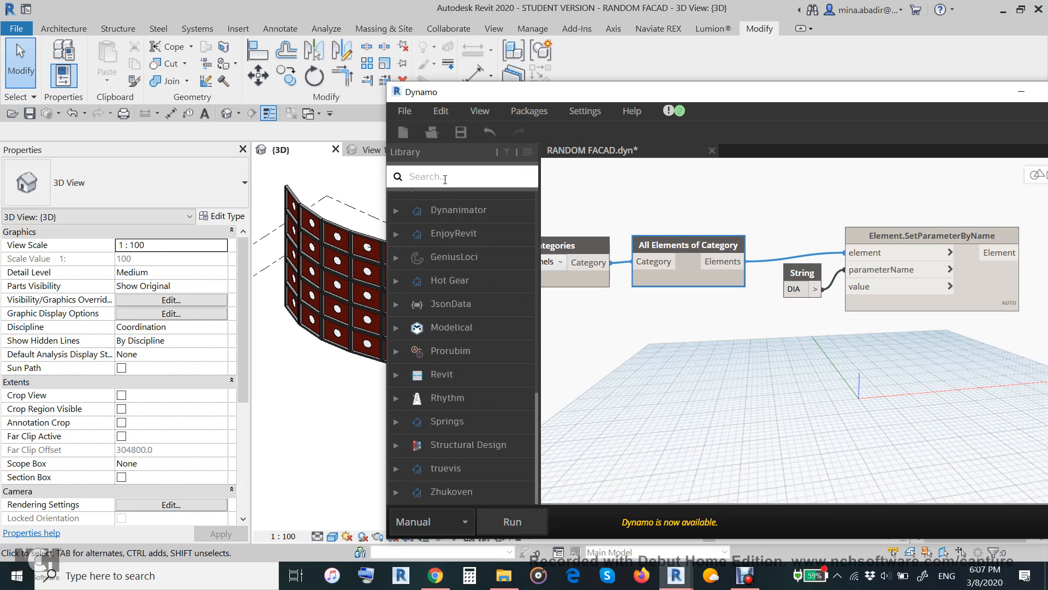
type("SEQ")
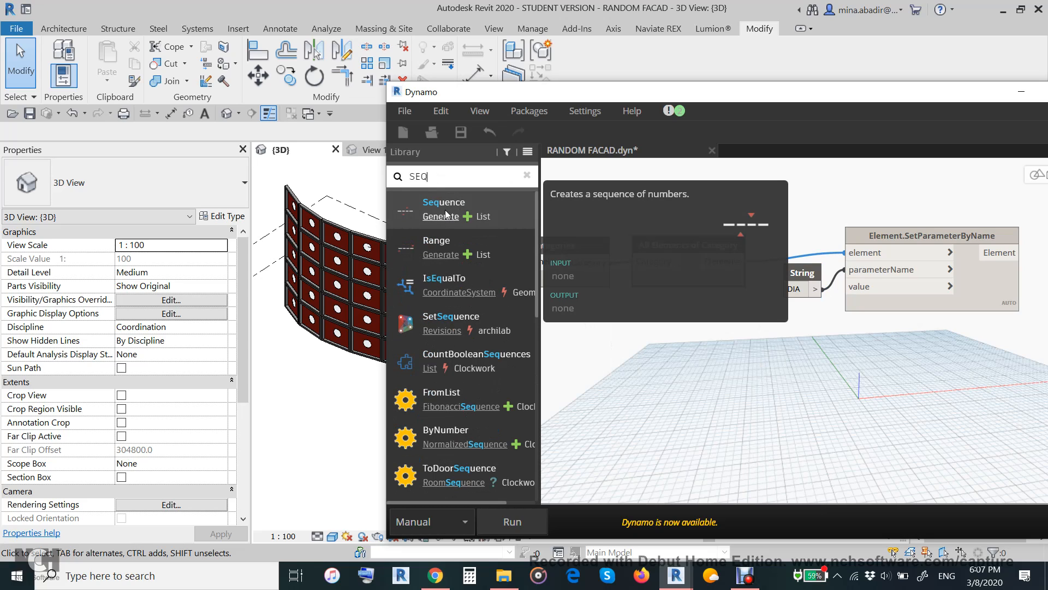
left_click(457, 206)
left_click_drag(887, 386, 655, 369)
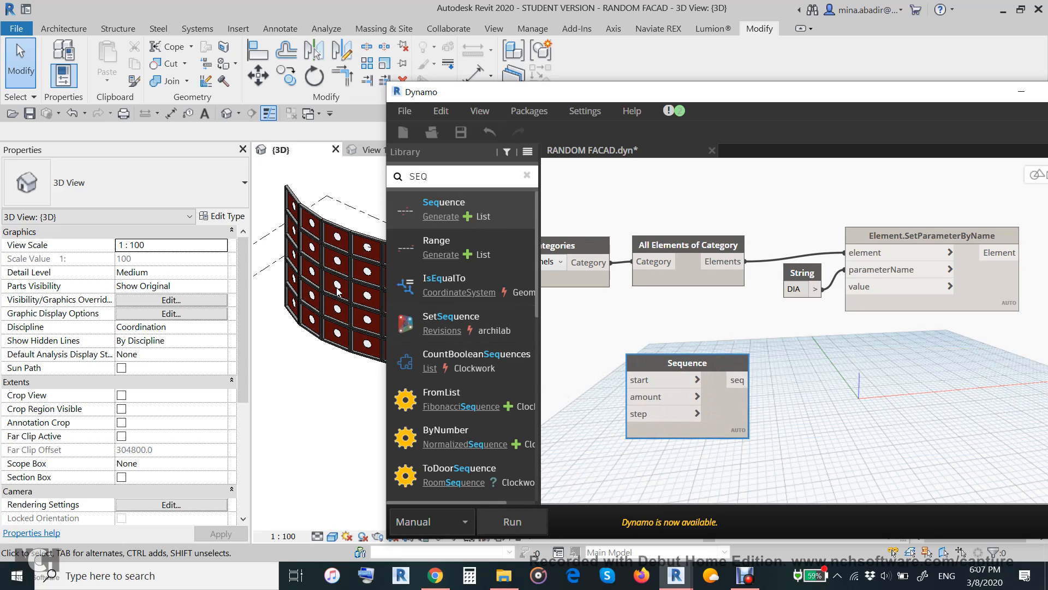
Add a Code Block containing 200 and connect it to the start input of the Sequence node
middle_click_drag(782, 415, 852, 384)
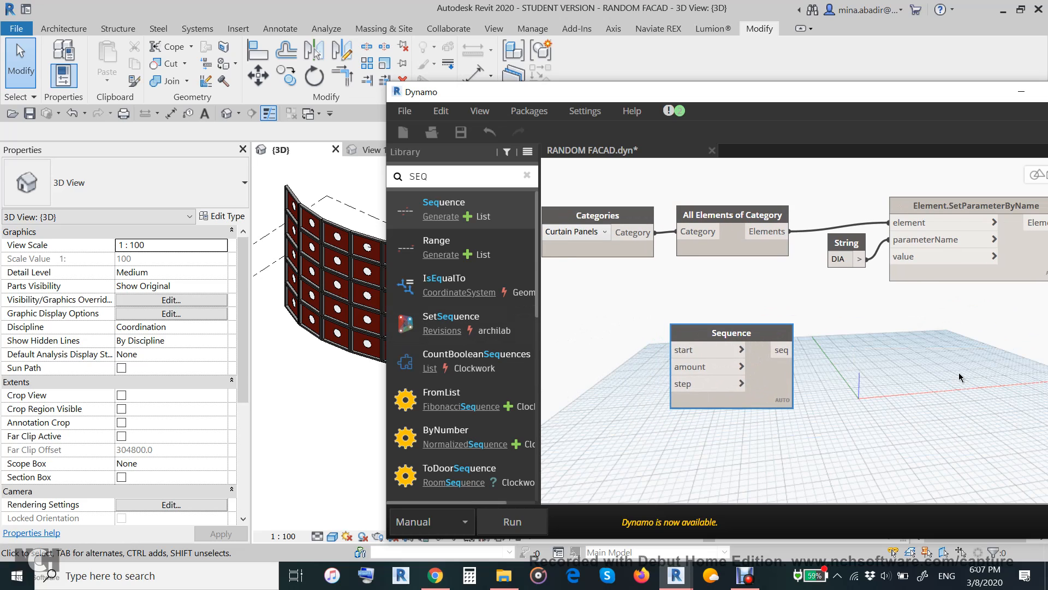
double_click(603, 323)
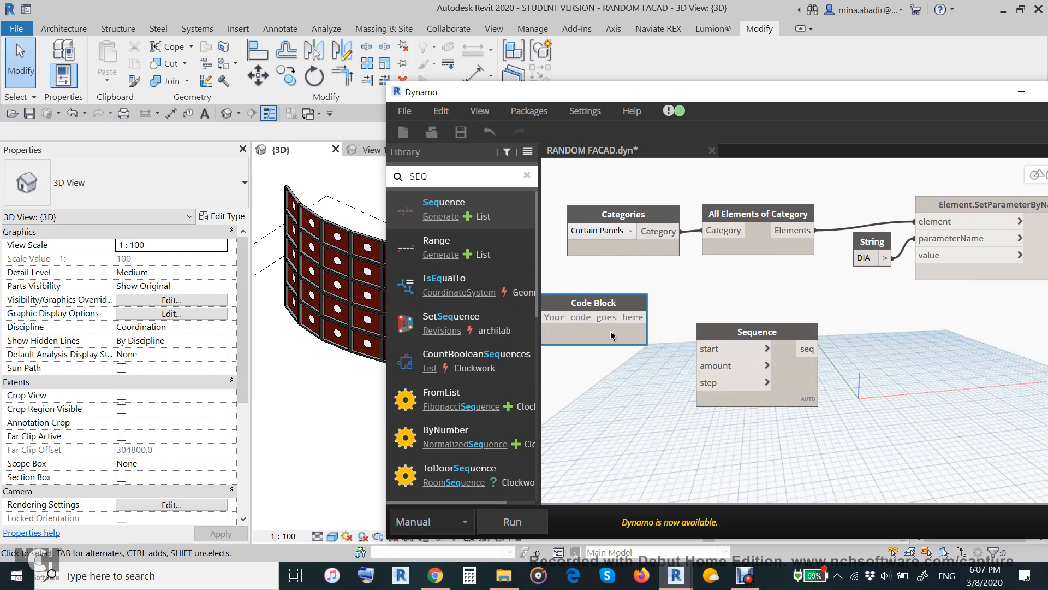
type("200")
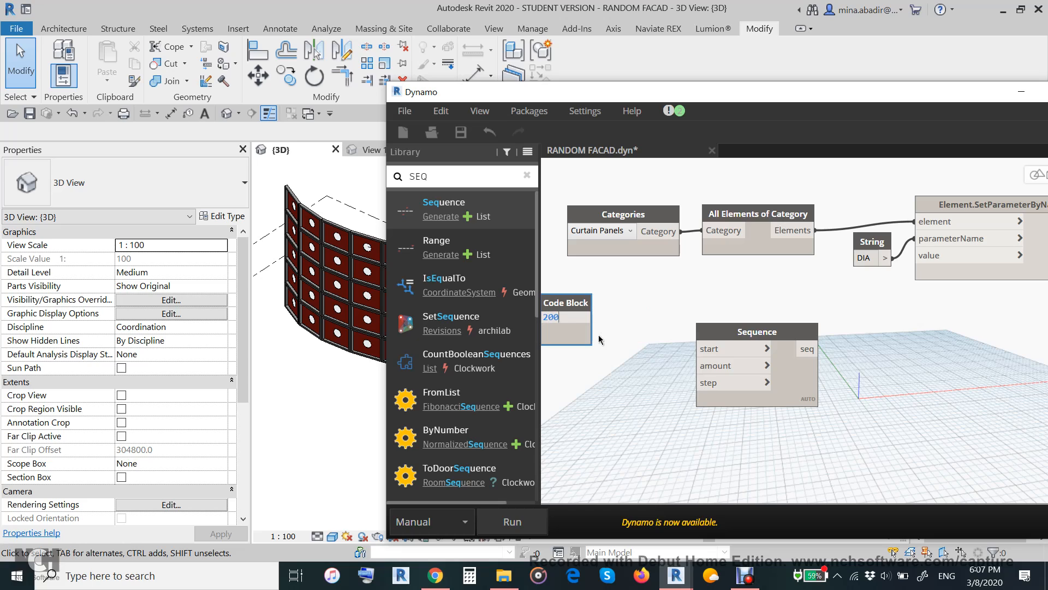
left_click(595, 371)
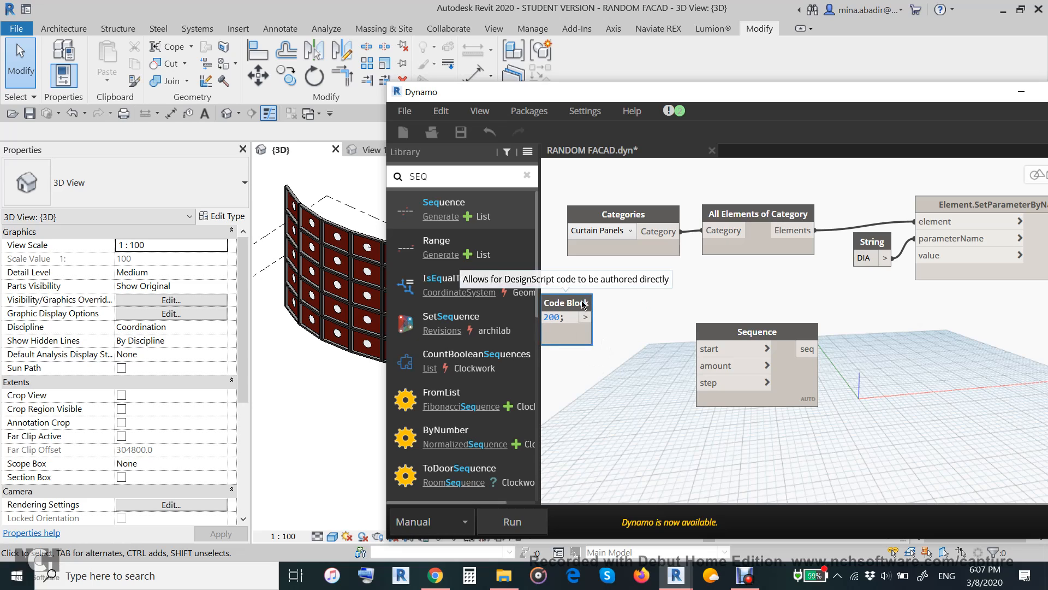
left_click_drag(578, 299, 701, 349)
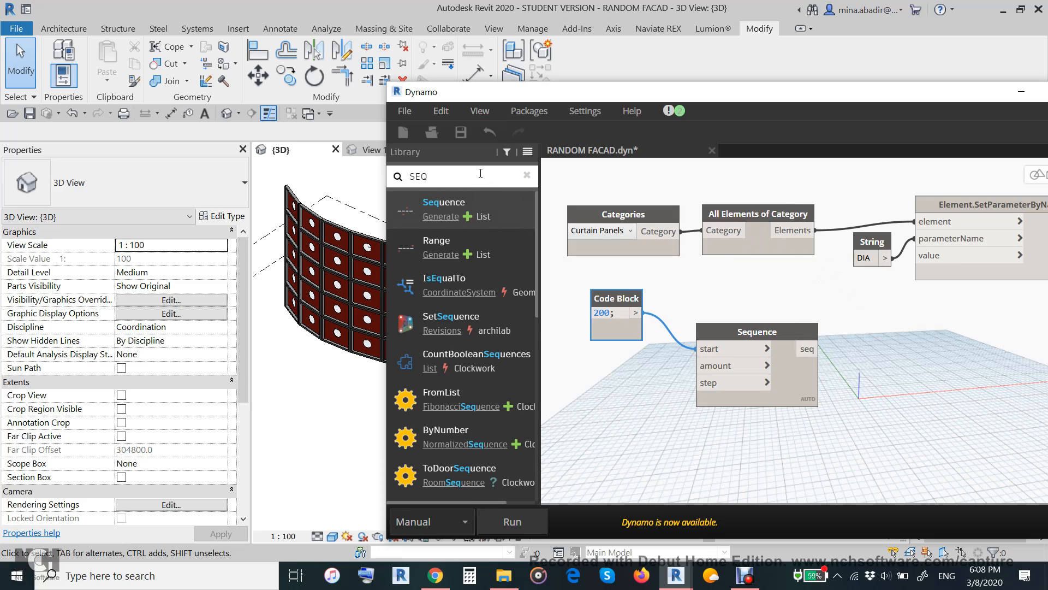
Add a List.Count node, feed it the Elements output of All Elements of Category, and connect its count to Sequence's amount input
left_click(527, 174)
type("COUN")
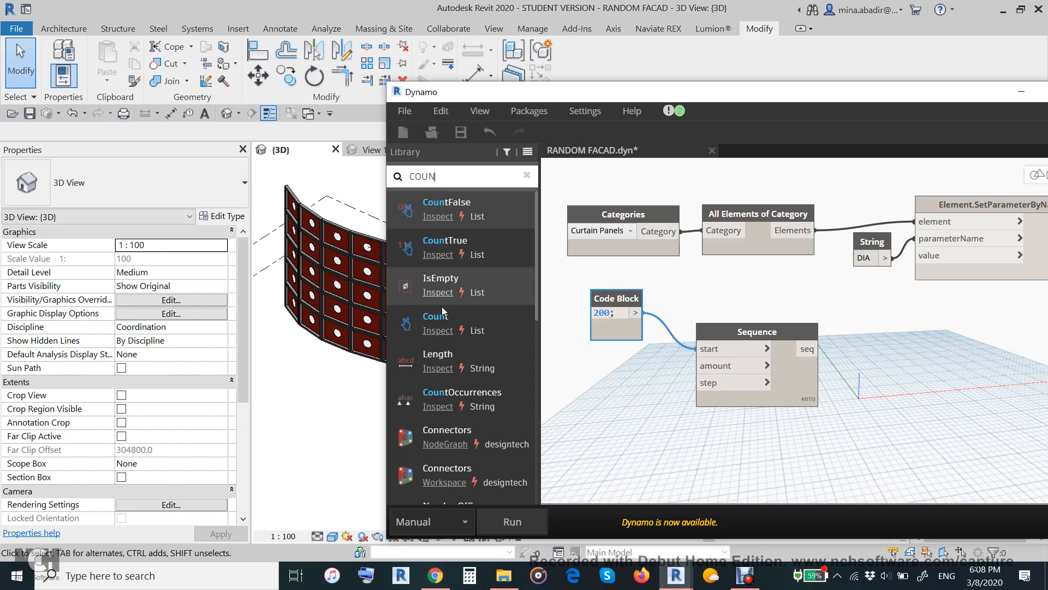
left_click(437, 320)
left_click_drag(843, 309, 619, 364)
left_click(659, 388)
left_click(704, 369)
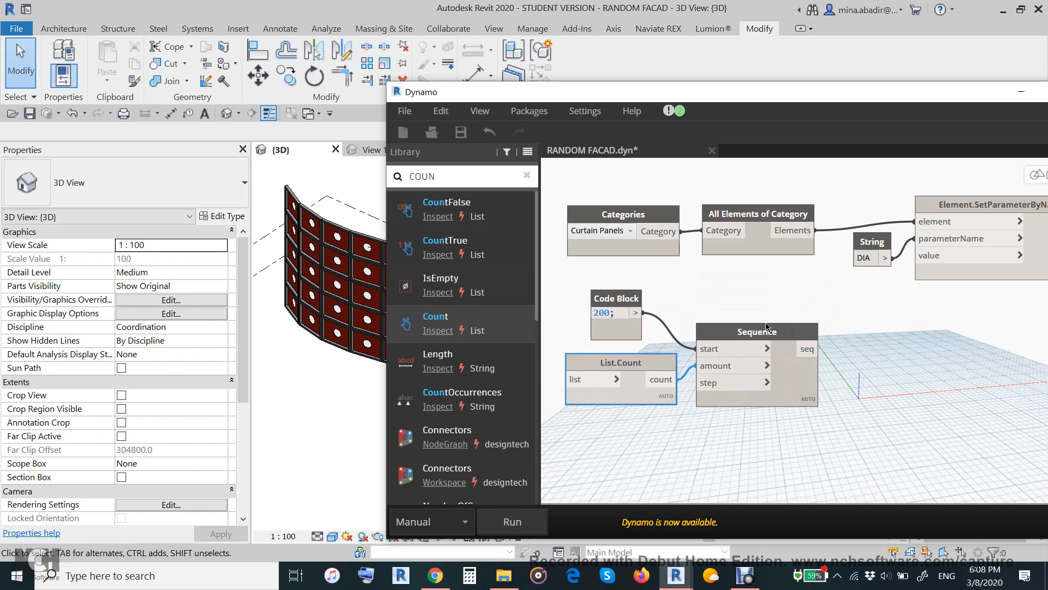
left_click(815, 230)
left_click(579, 379)
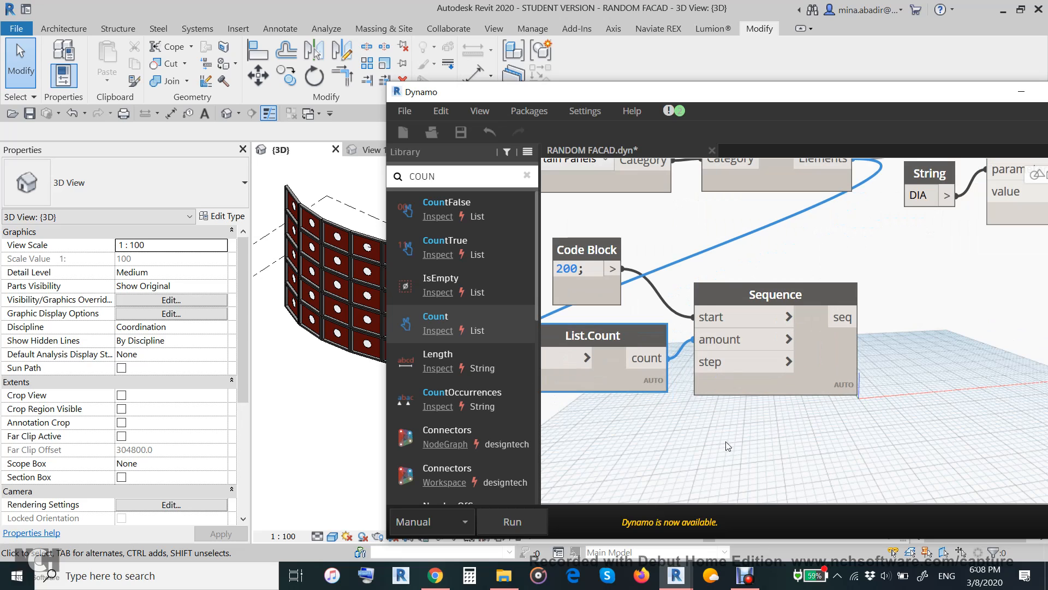
Find the Number Slider node in the library and place it below the List.Count node
scroll(858, 401, "up", 3)
left_click_drag(751, 296, 735, 270)
left_click(526, 175)
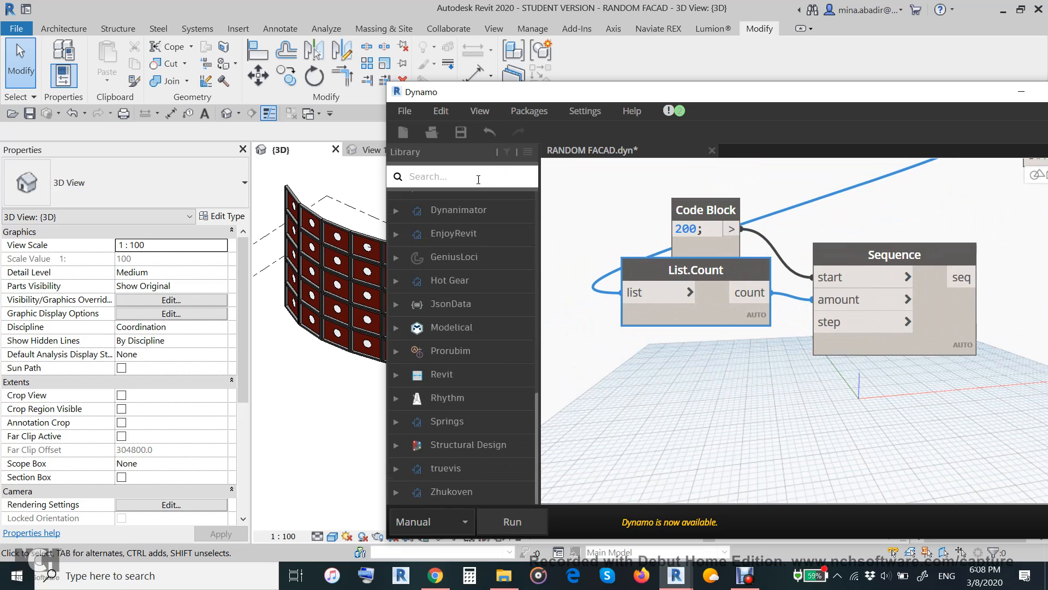
type("SLID")
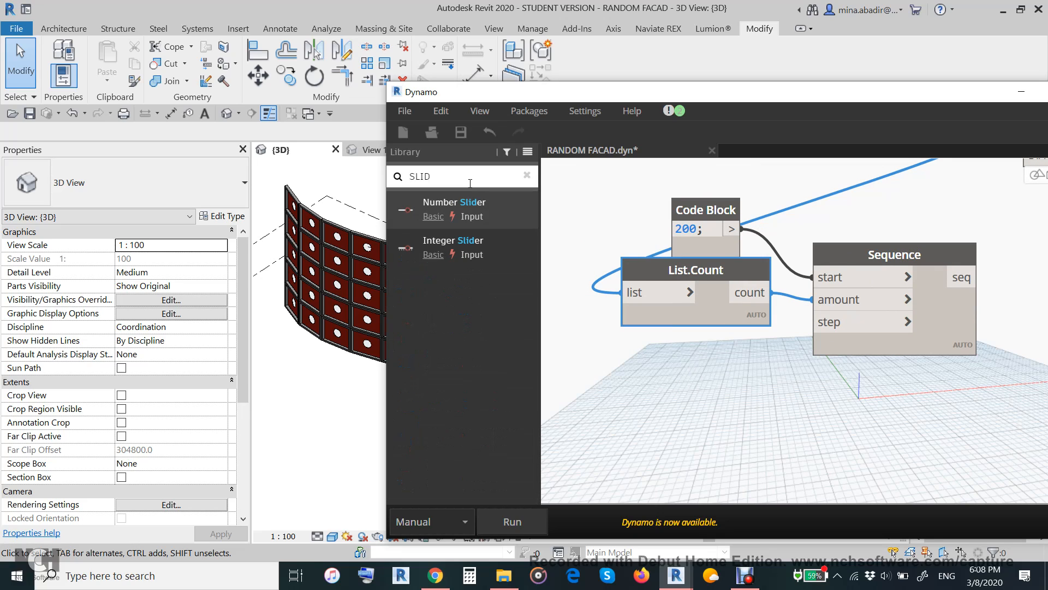
left_click_drag(762, 315, 717, 377)
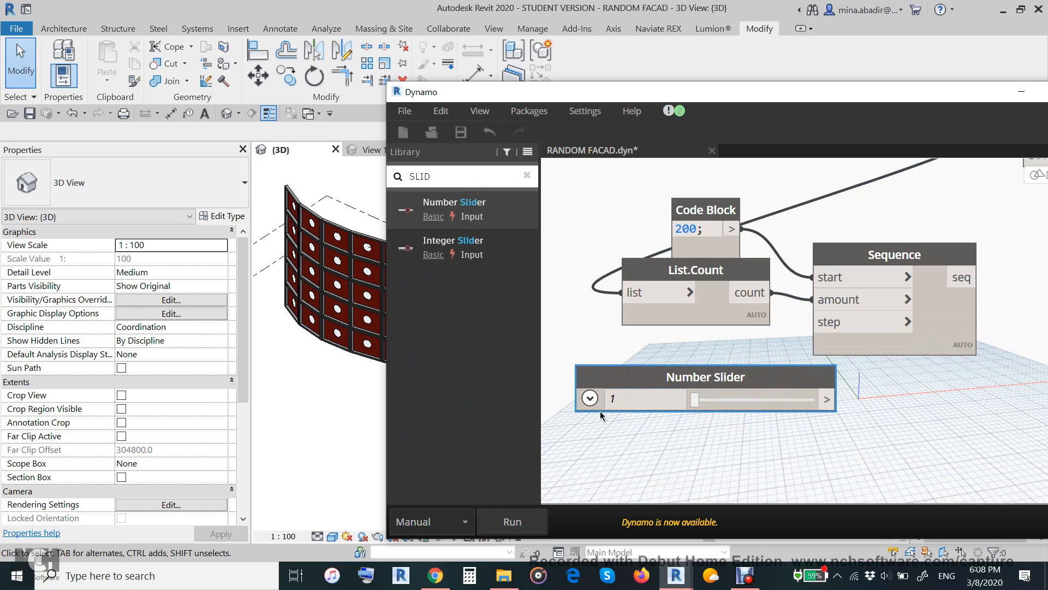
Set the Number Slider's range to a minimum of 1, a maximum of 25 and a step of 1
left_click(590, 398)
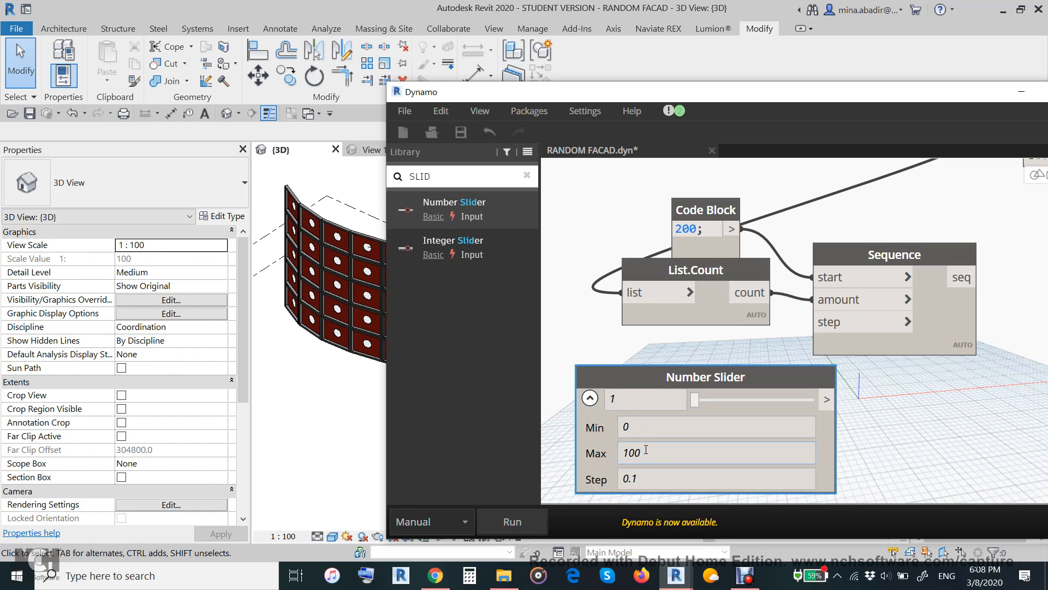
left_click_drag(646, 428, 598, 425)
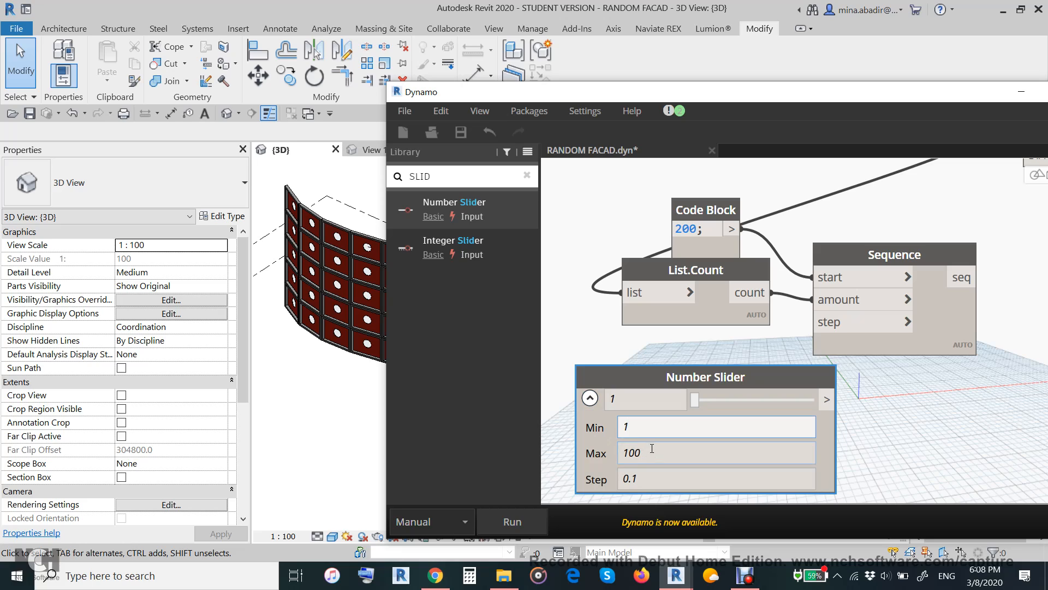
left_click_drag(652, 448, 612, 458)
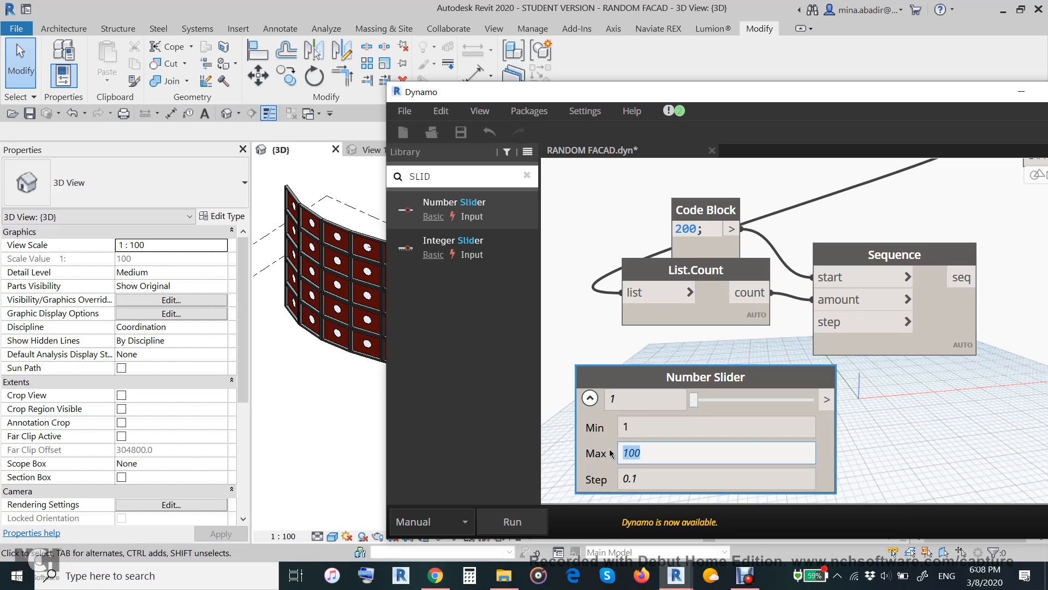
type("25")
left_click(661, 483)
type("1")
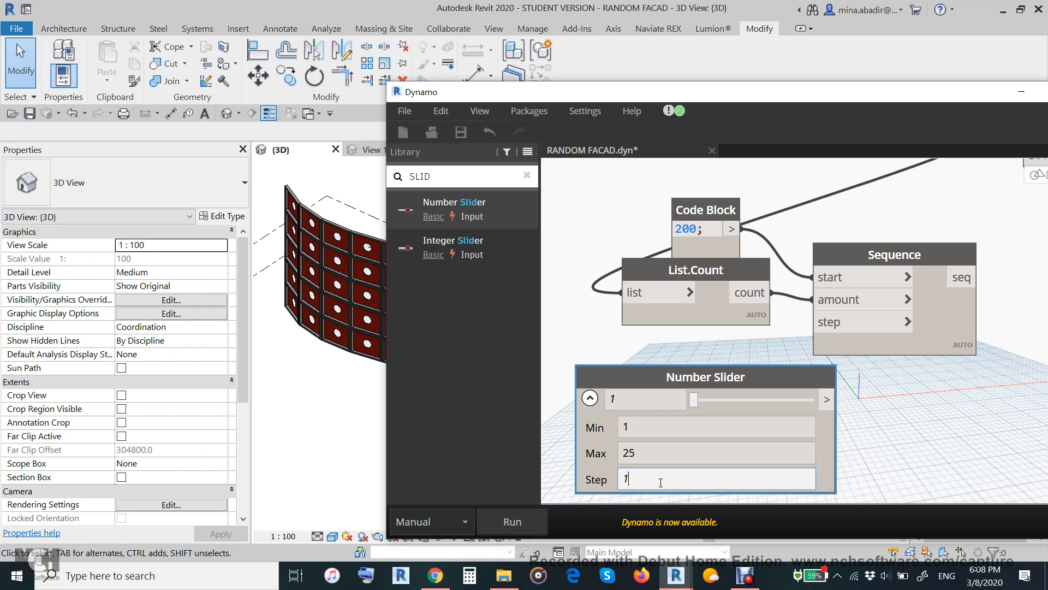
left_click(895, 461)
left_click(588, 399)
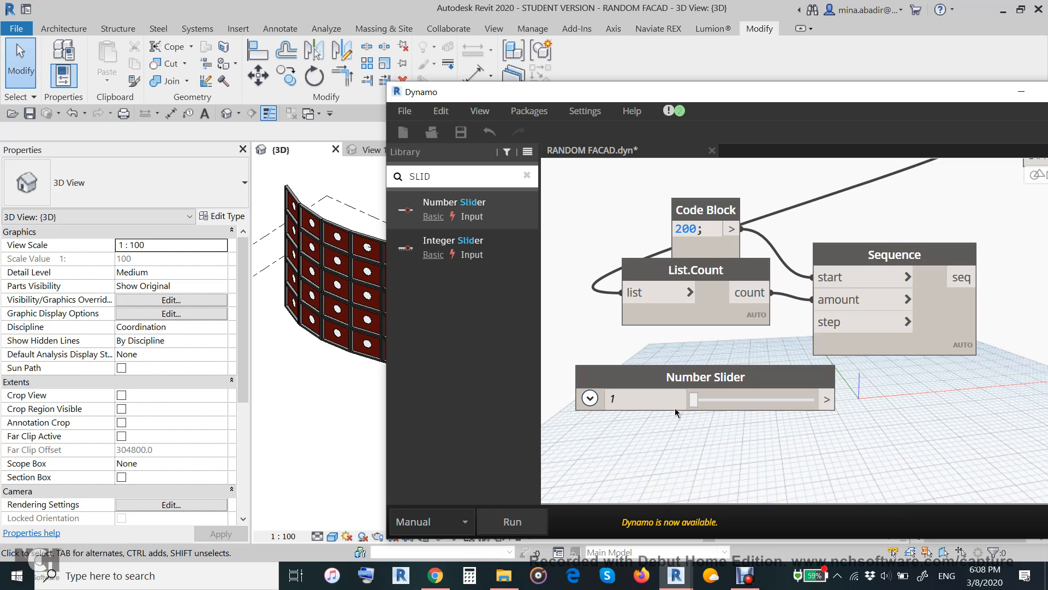
Set the Number Slider to 7 and connect its output to the step input of the Sequence node
left_click_drag(693, 410, 629, 361)
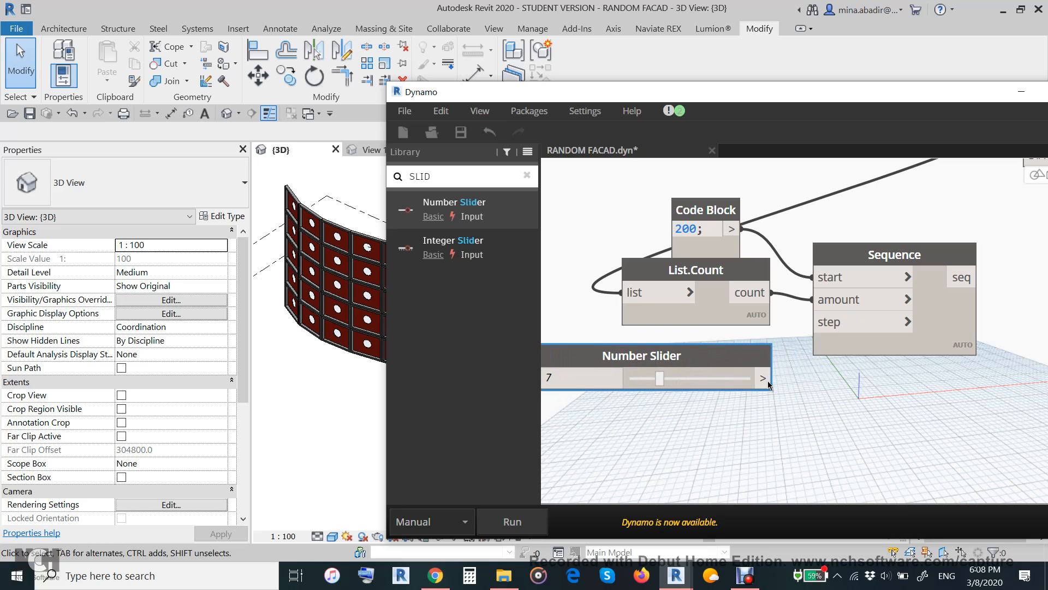
left_click_drag(763, 378, 818, 323)
scroll(706, 420, "down", 1)
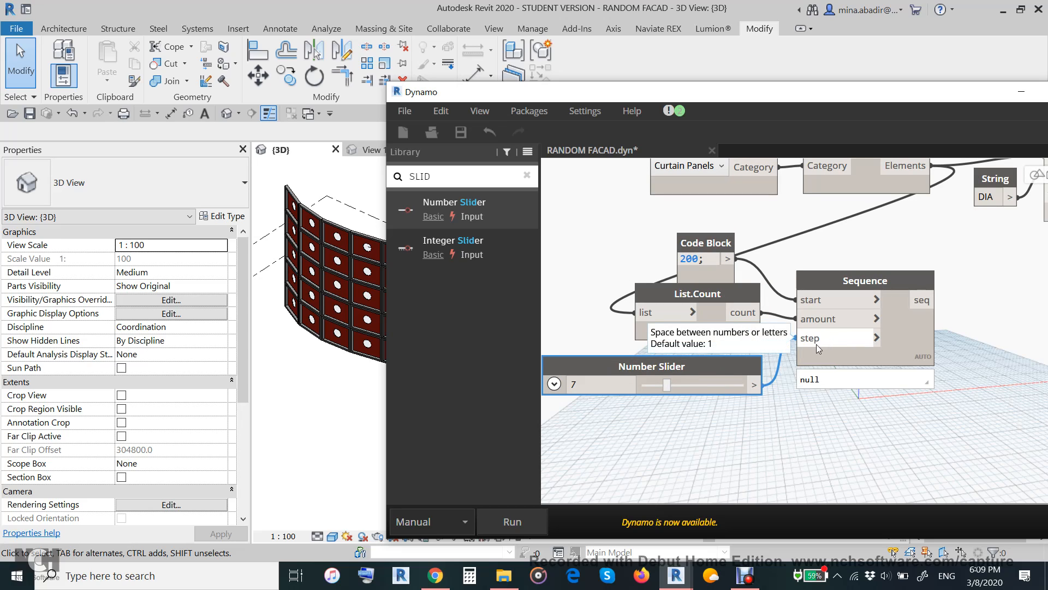
scroll(822, 437, "down", 3)
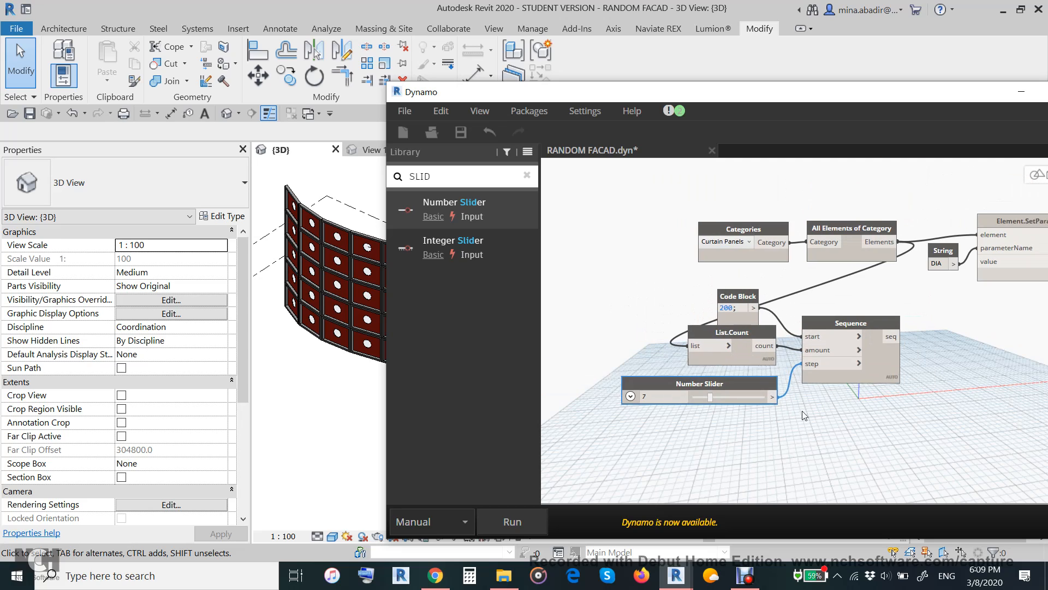
middle_click_drag(803, 411, 688, 370)
scroll(794, 325, "up", 3)
scroll(783, 320, "down", 1)
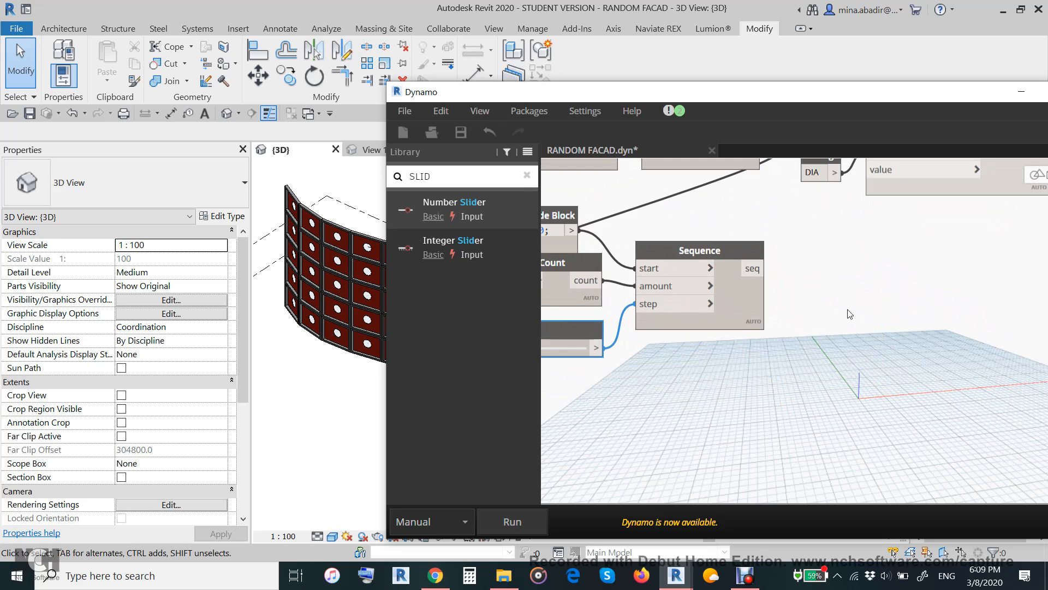
Find the List.Shuffle node in the library and place it beside the Sequence node
left_click(526, 176)
left_click(472, 184)
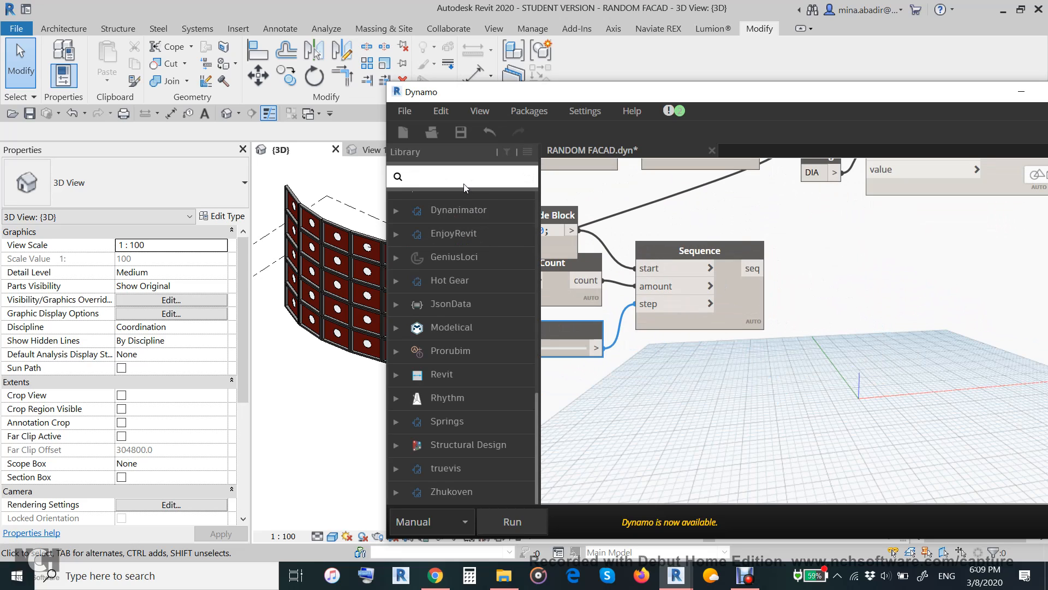
type("SHUF")
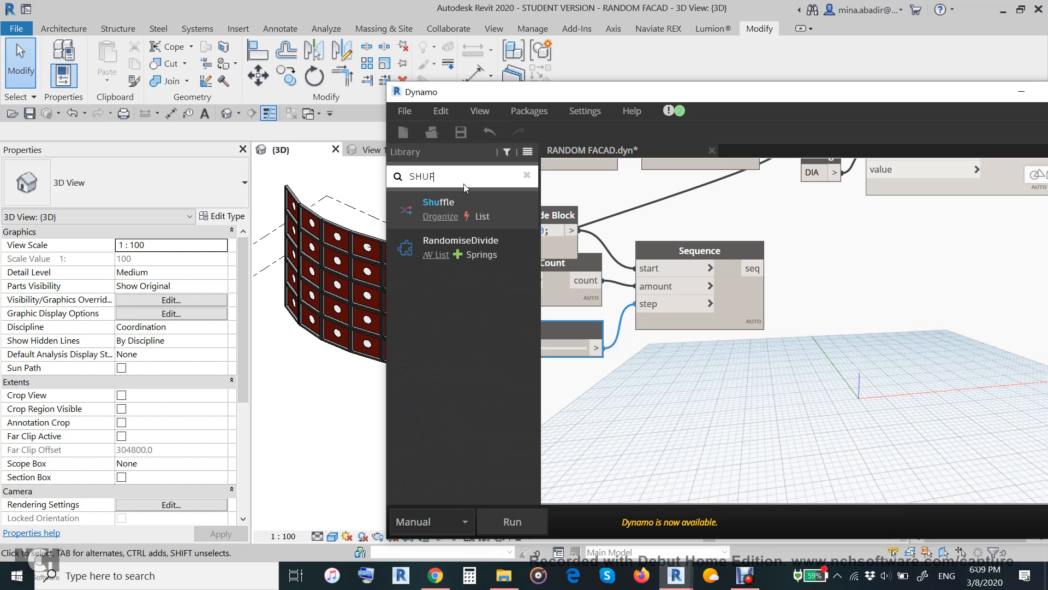
left_click(431, 204)
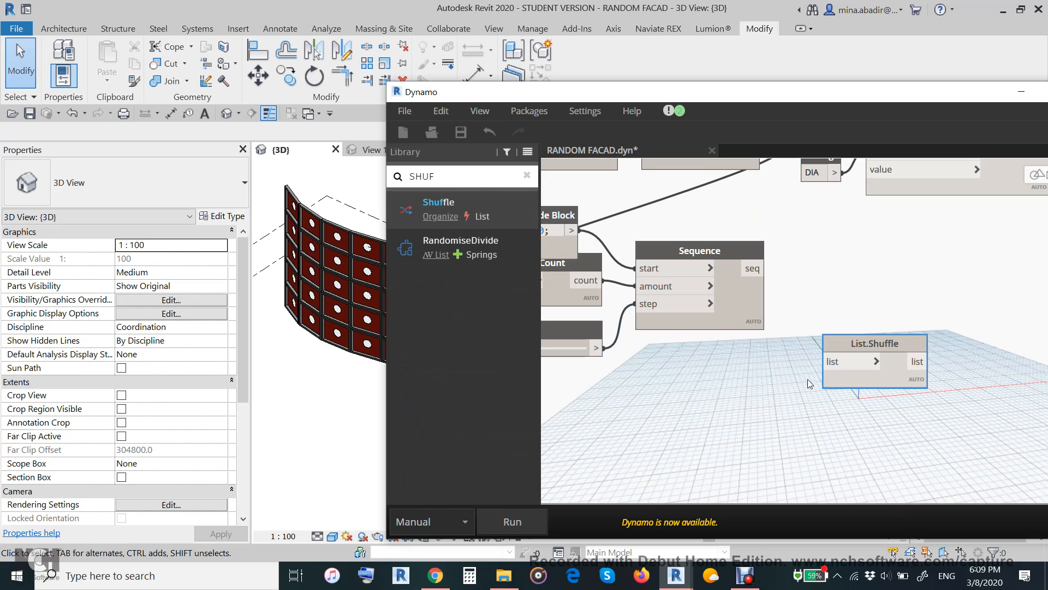
left_click_drag(876, 346, 840, 264)
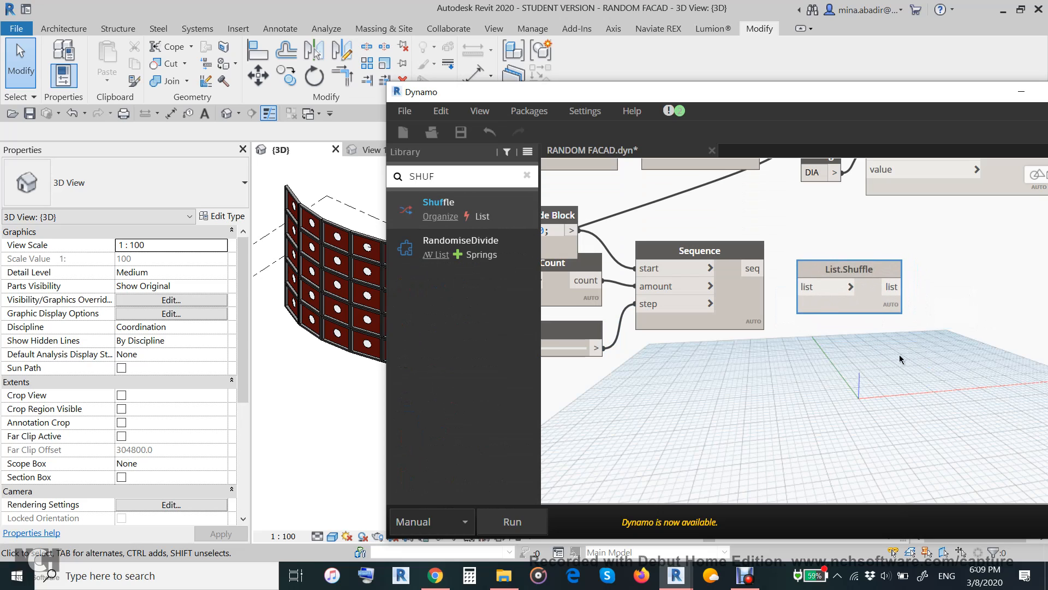
Connect Sequence's seq output to List.Shuffle, and the shuffled list to the value input of Element.SetParameterByName
middle_click_drag(862, 384, 778, 422)
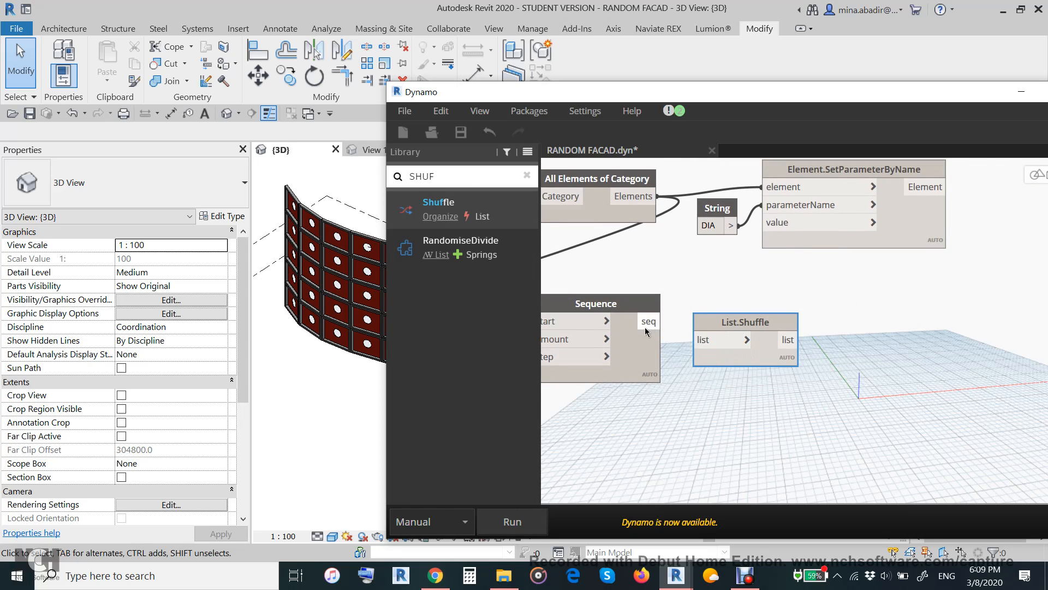
left_click_drag(659, 322, 719, 318)
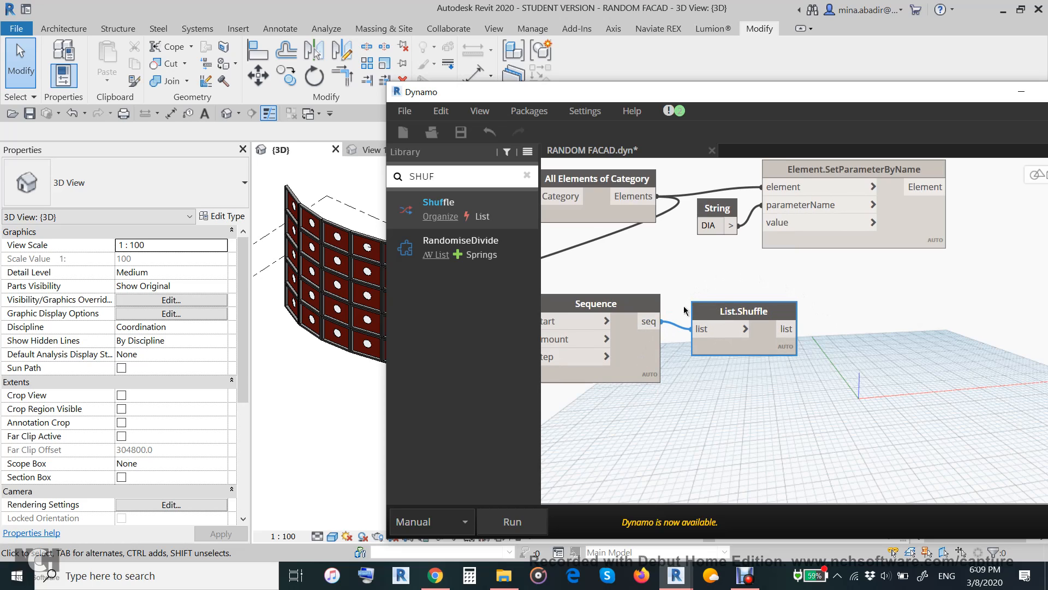
left_click_drag(799, 328, 782, 223)
Uncover the facade in the Revit 3D view and run the graph to apply the shuffled diameters
scroll(627, 219, "down", 4)
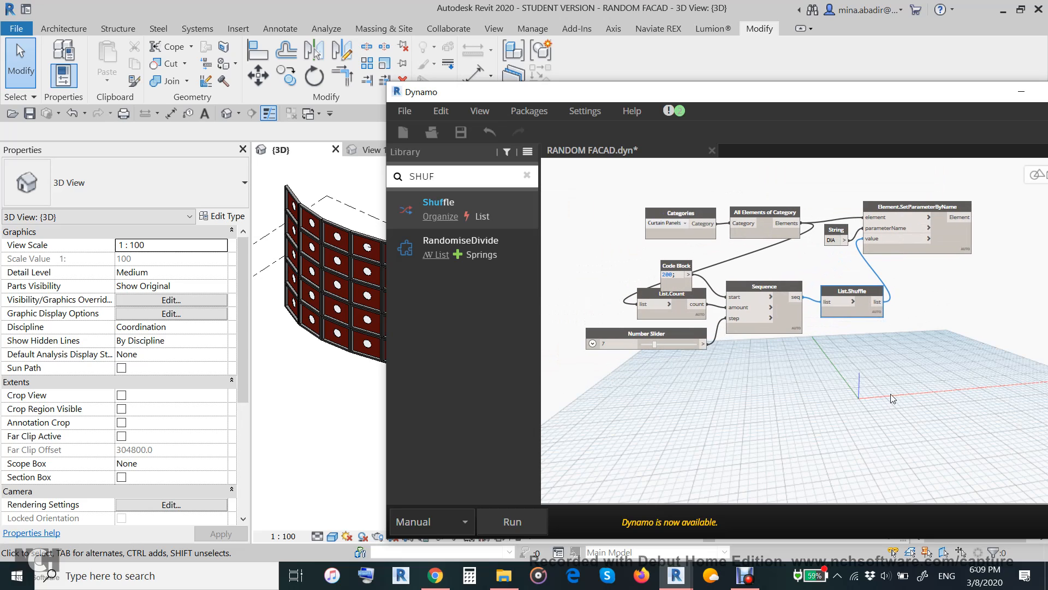
left_click_drag(587, 99, 761, 90)
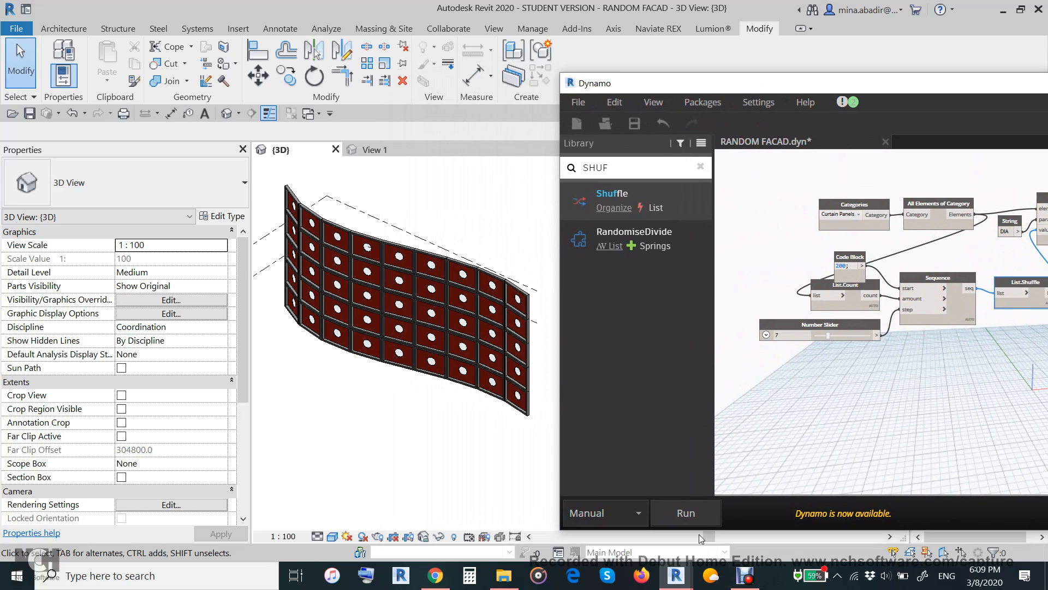
left_click(689, 514)
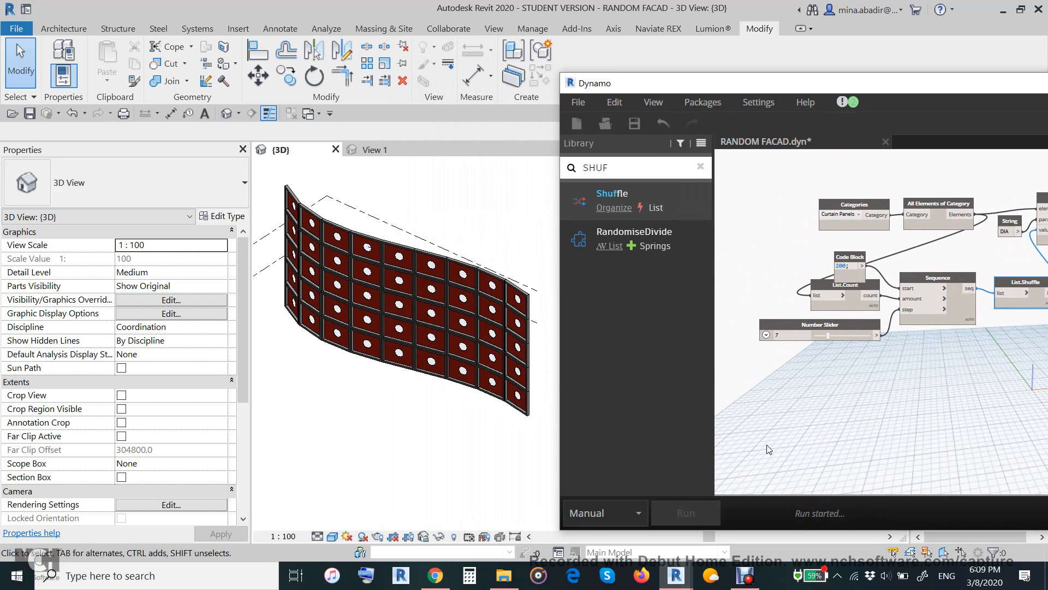
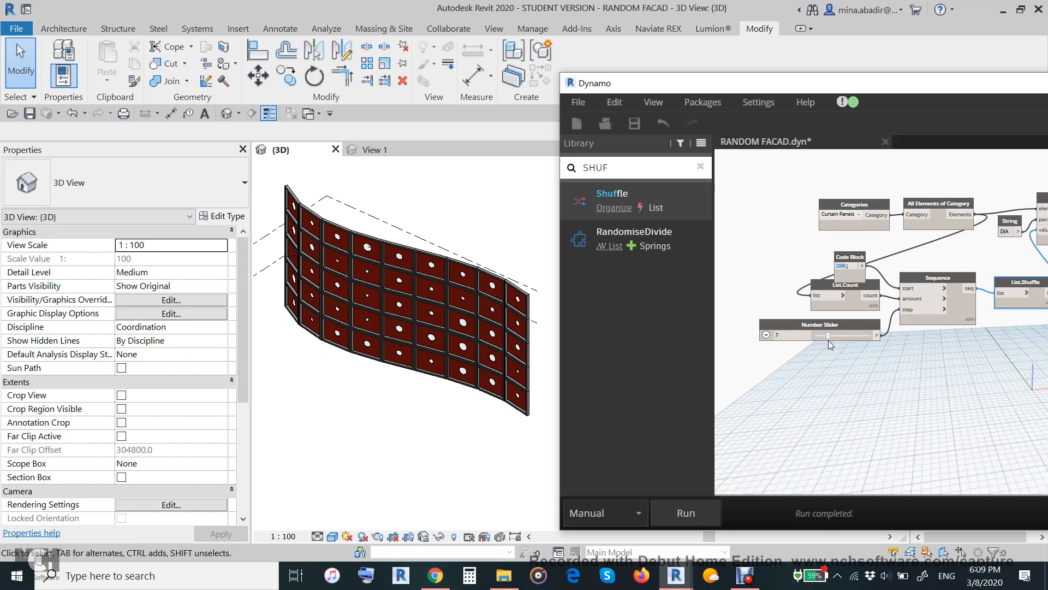
Set the Number Slider to 13 and rerun the graph
scroll(827, 340, "up", 4)
middle_click_drag(821, 373, 869, 385)
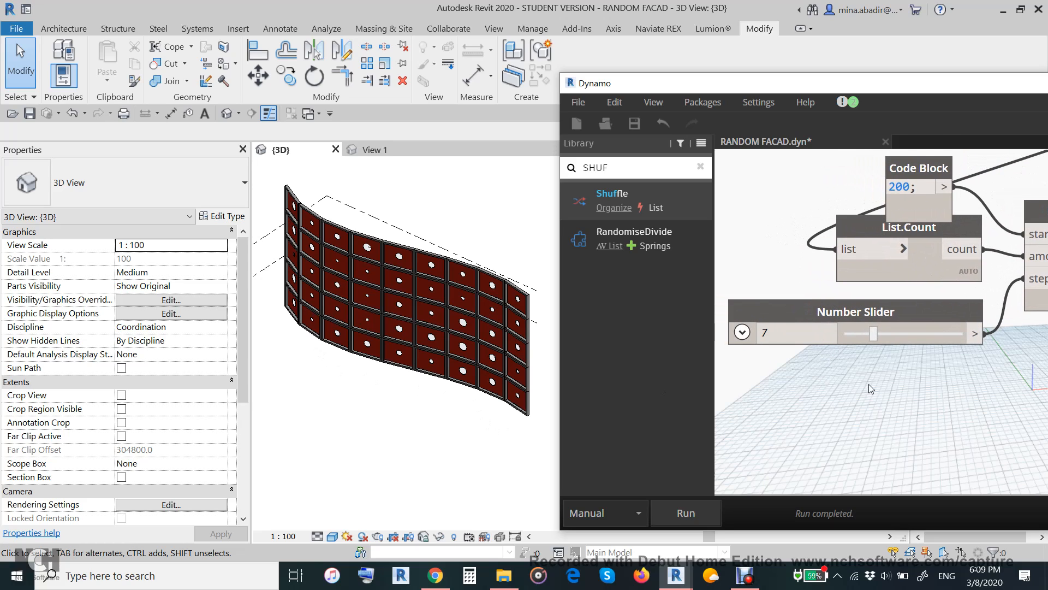
left_click_drag(874, 338, 904, 338)
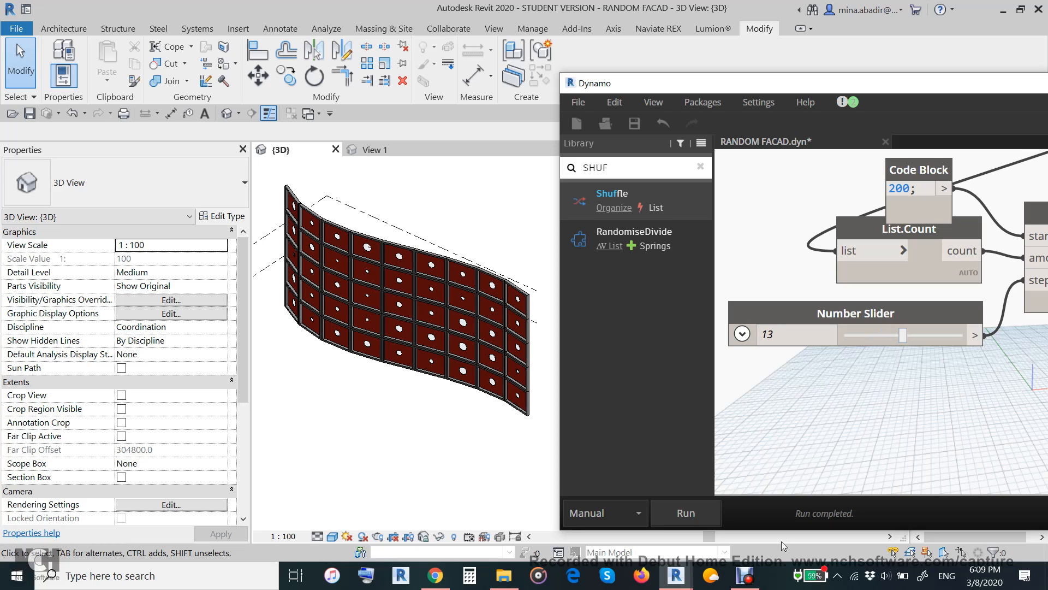
left_click(701, 513)
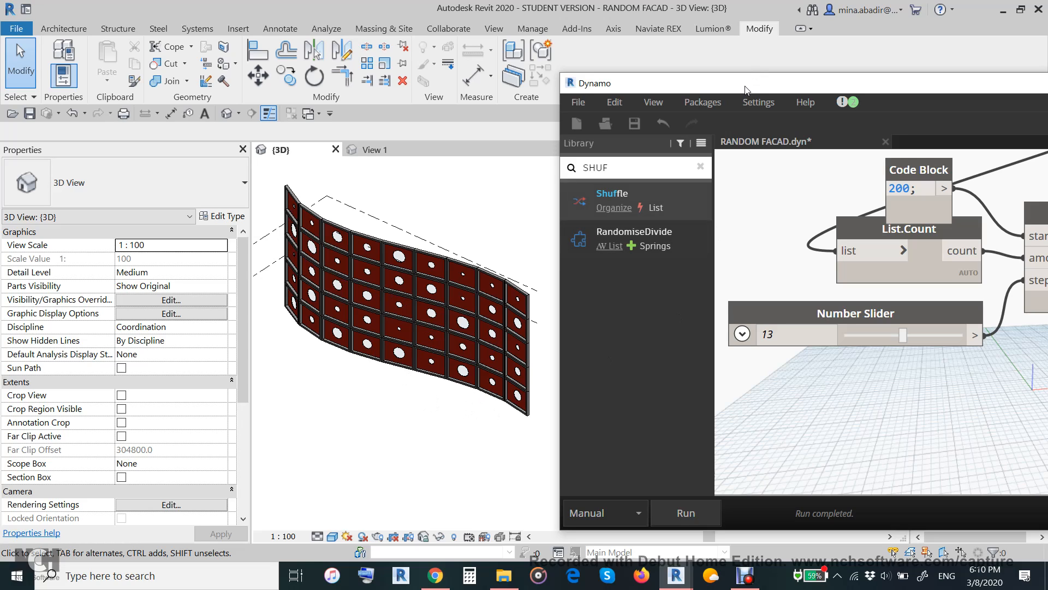
Move the Categories and All Elements of Category nodes together to the left, clear of the other nodes
left_click_drag(744, 87, 615, 99)
scroll(770, 322, "down", 5)
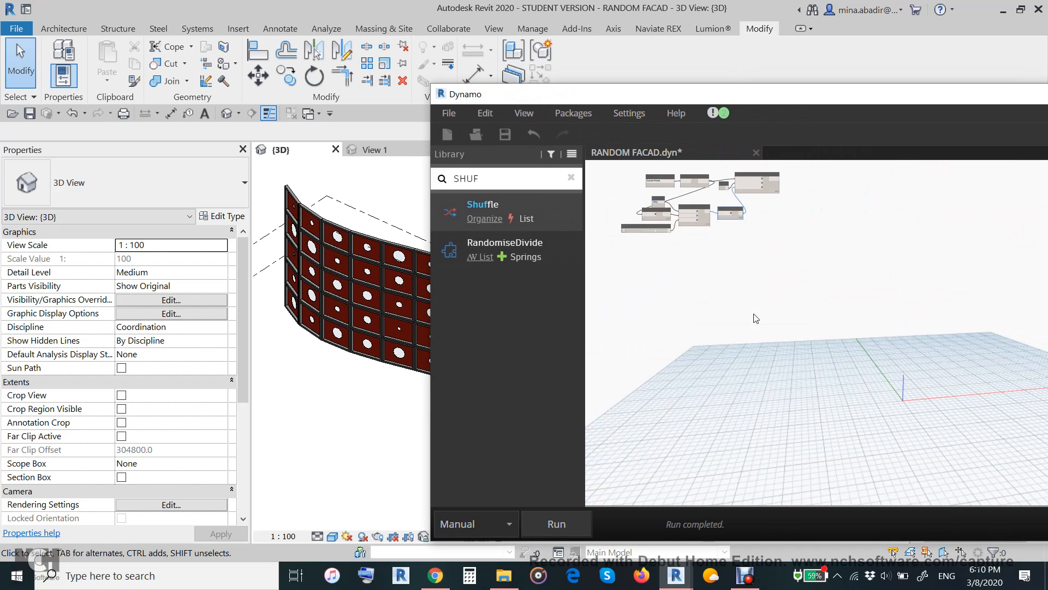
scroll(752, 270, "up", 5)
middle_click_drag(841, 327, 985, 331)
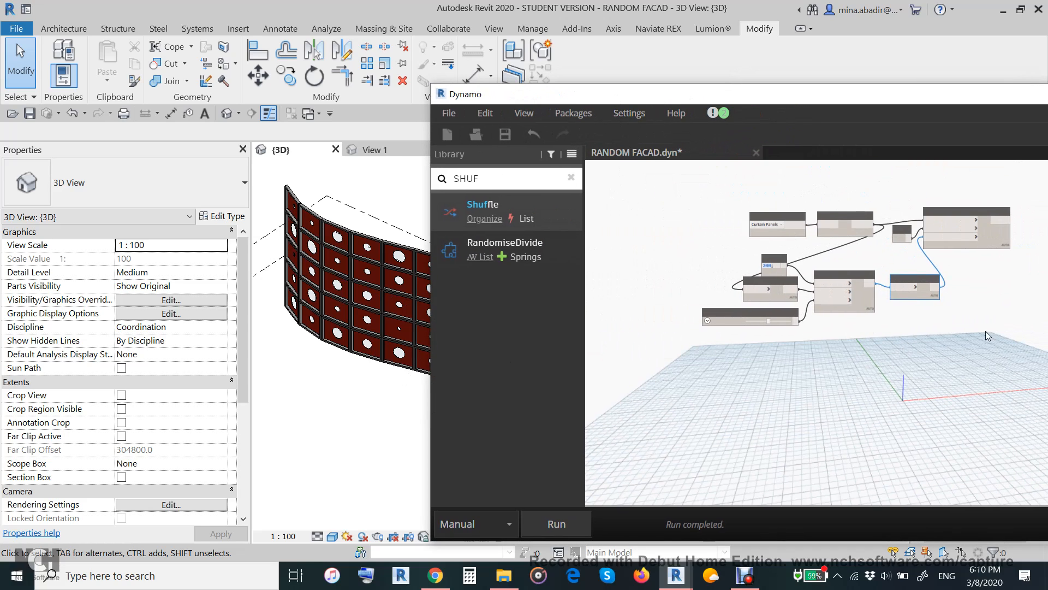
left_click_drag(880, 191, 752, 243)
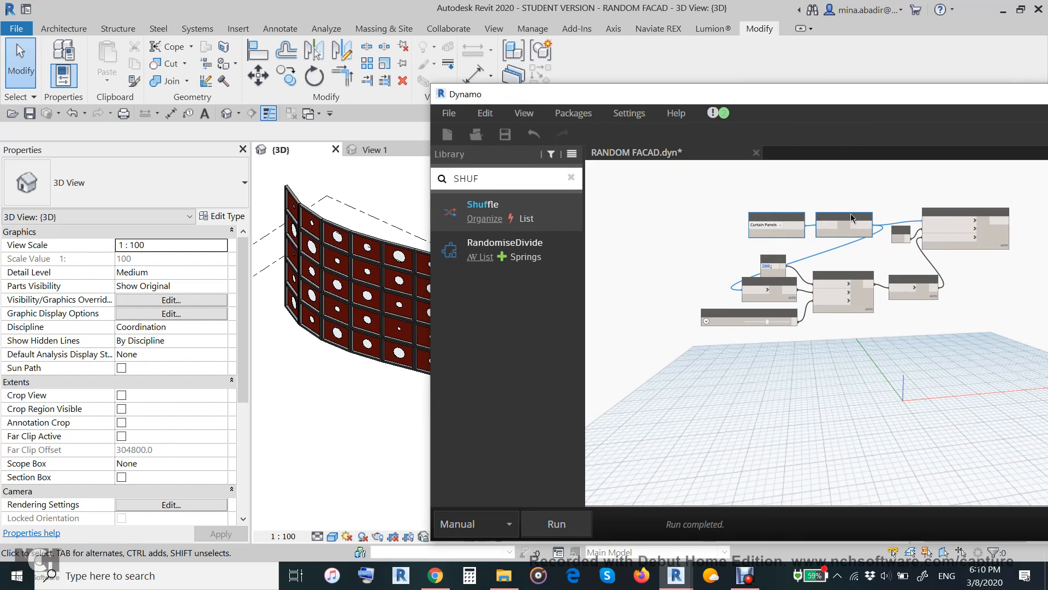
left_click_drag(846, 218, 634, 236)
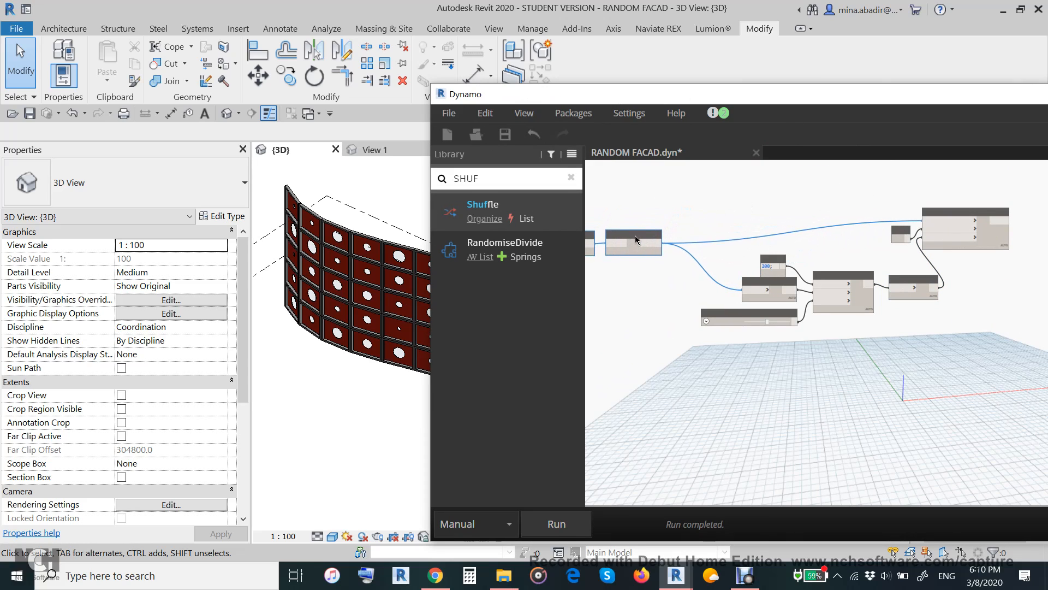
Group the String, SetParameterByName, Code Block, List.Count, Number Slider, Sequence and List.Shuffle nodes, and title the group DIA
left_click(1033, 200)
left_click_drag(1037, 193, 679, 366)
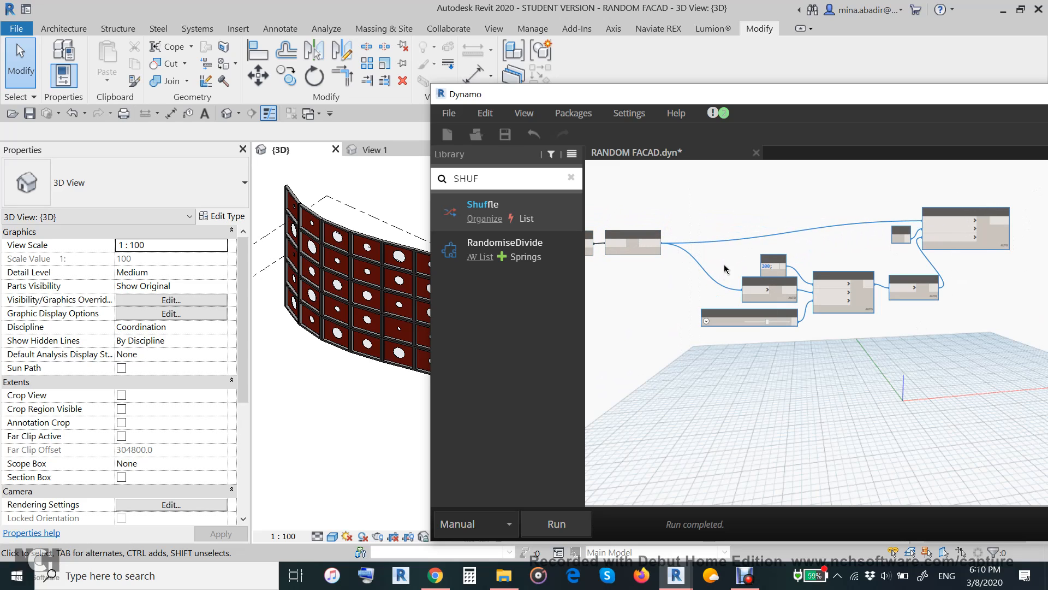
right_click(768, 261)
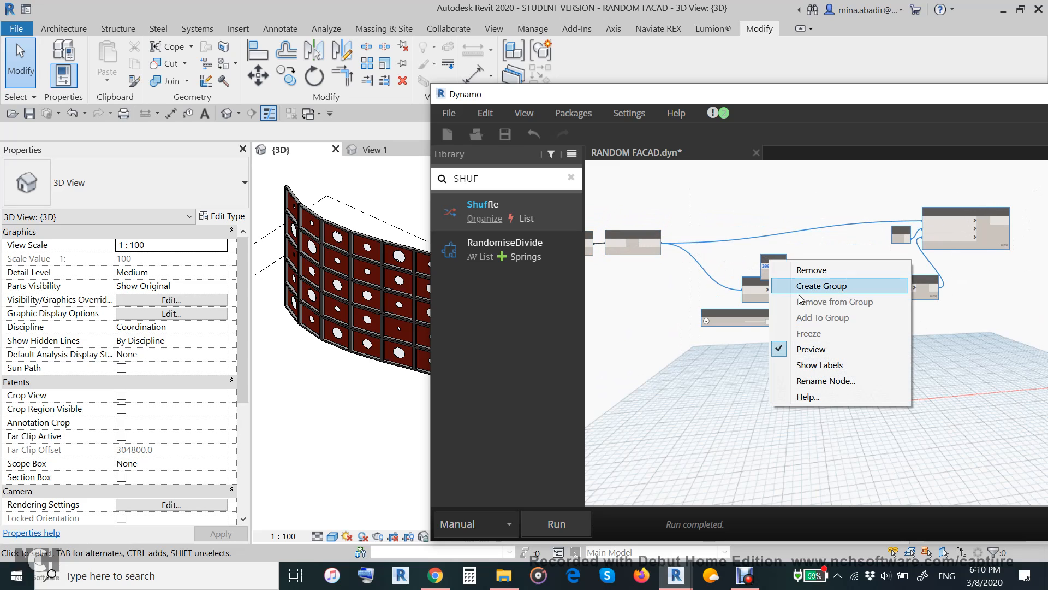
left_click(818, 286)
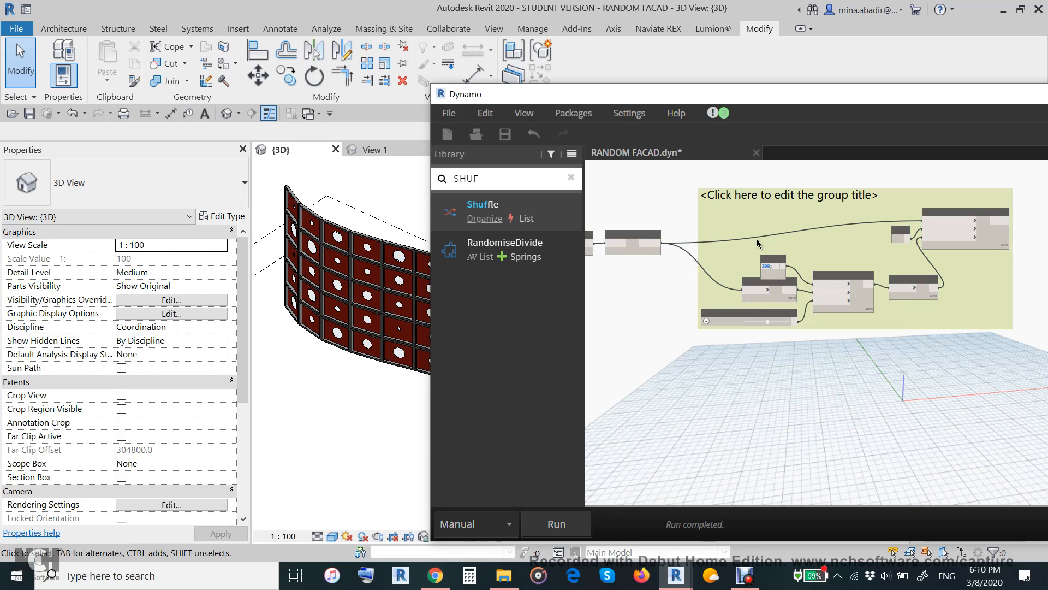
double_click(745, 196)
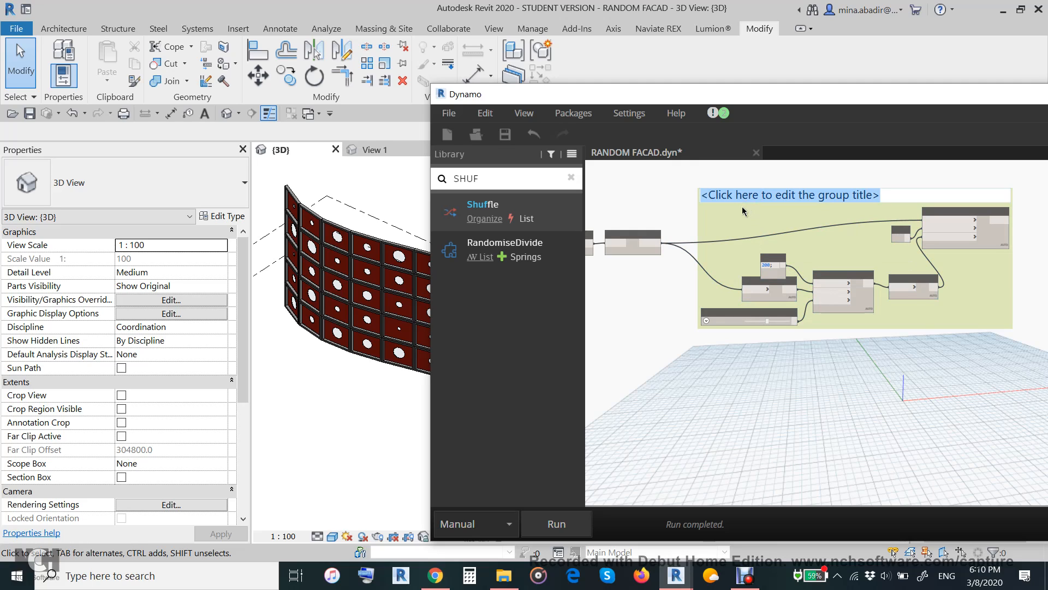
type("DIA")
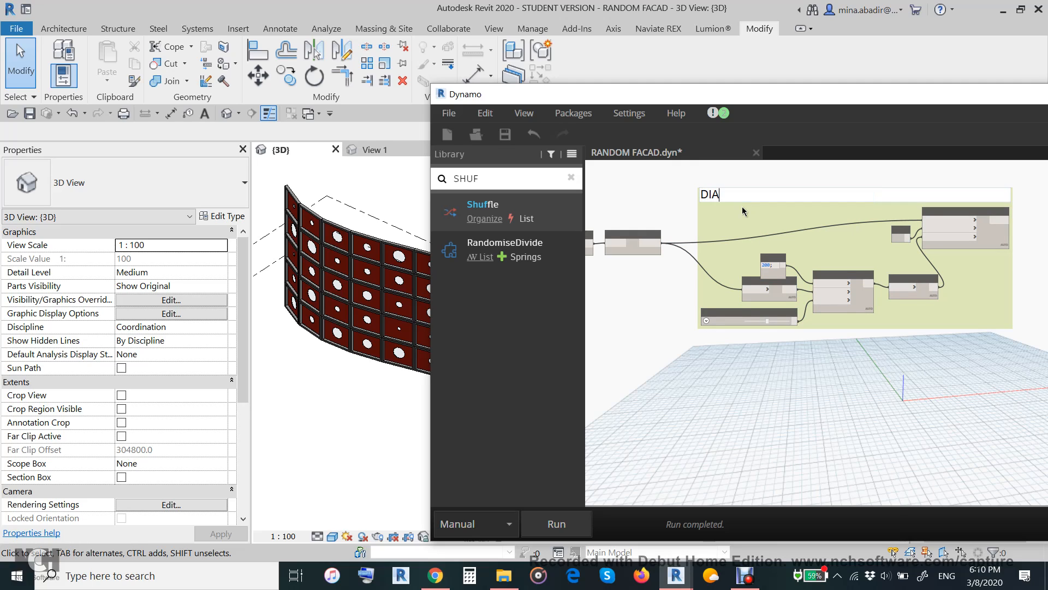
left_click(785, 412)
Duplicate the DIA group with its nodes and place the copy directly below the original
scroll(761, 222, "down", 1)
left_click(767, 220)
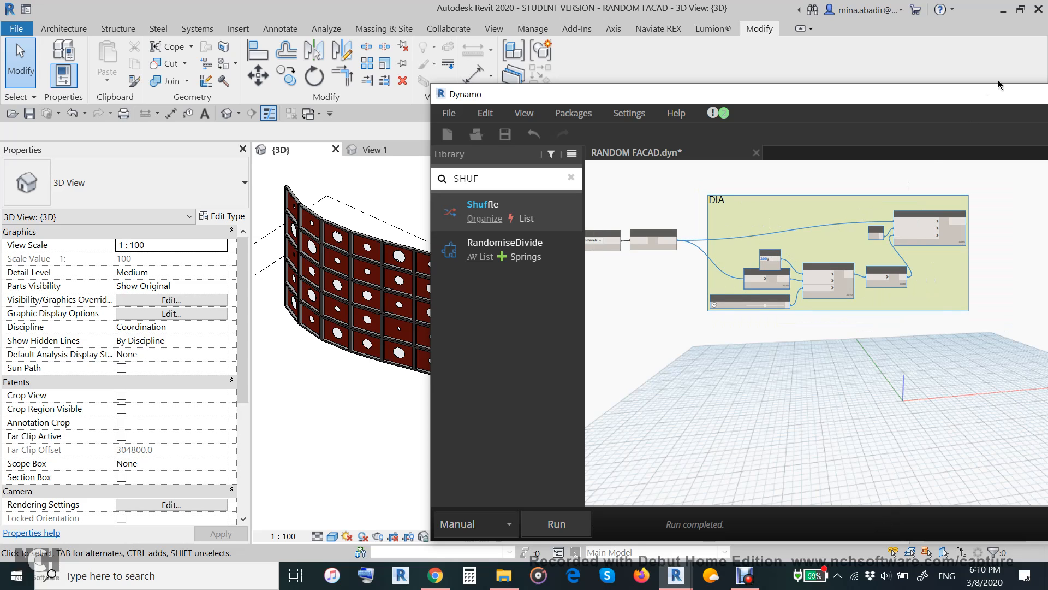
key("ctrl+c")
key("ctrl+v")
left_click_drag(998, 259, 855, 359)
Rename the copied group below the original as DIPTH
scroll(709, 355, "up", 4)
scroll(712, 355, "up", 2)
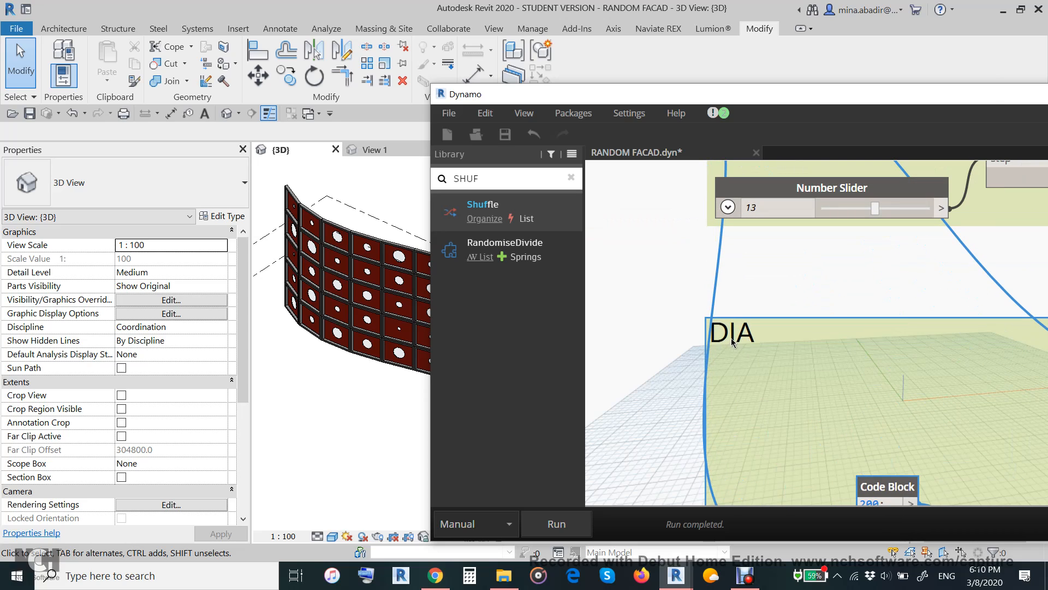
double_click(733, 339)
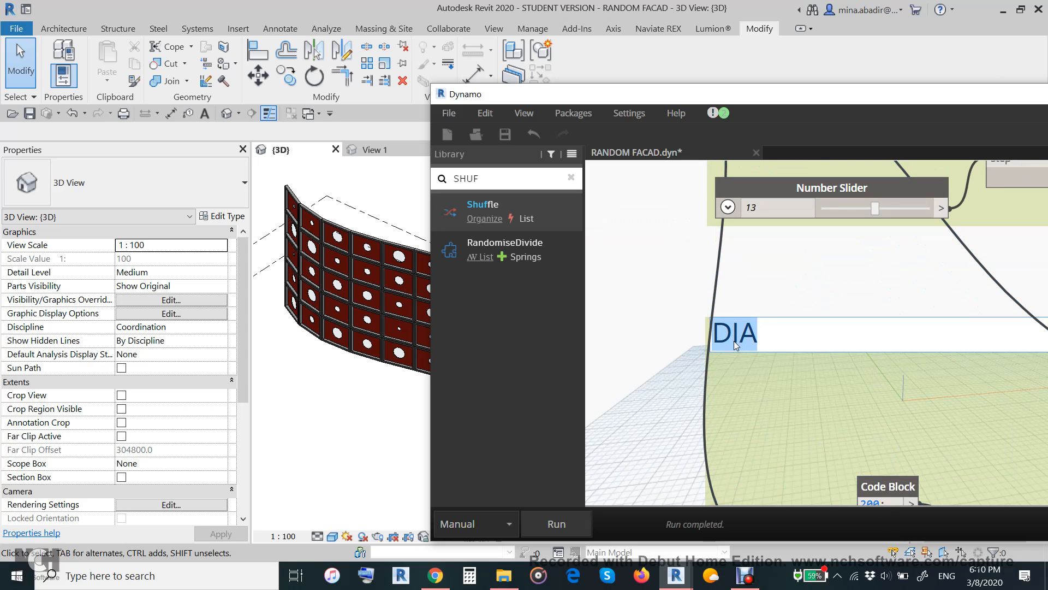
type("DIPTH")
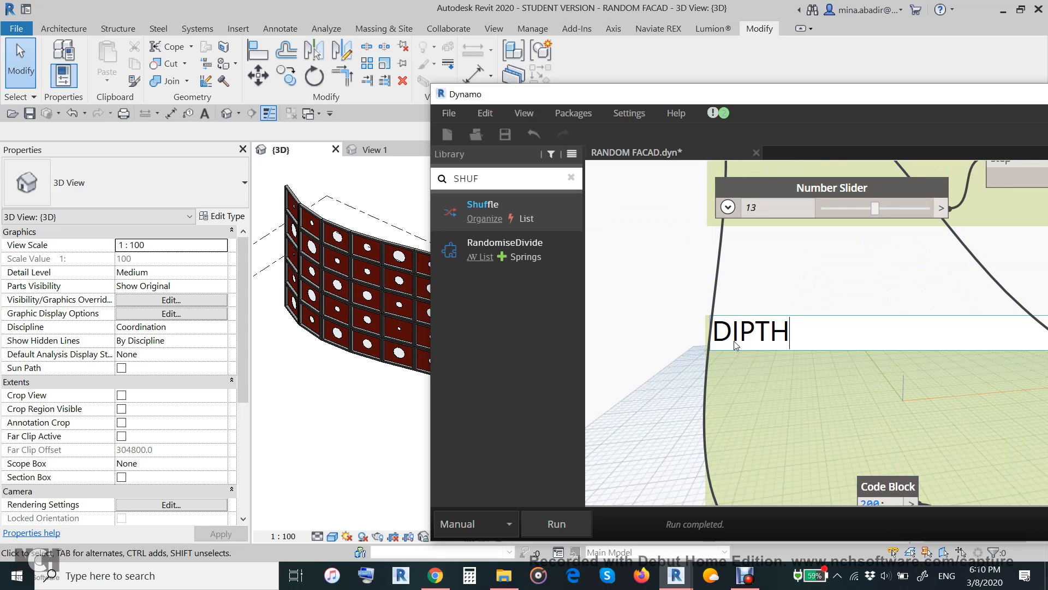
left_click(679, 284)
Change the String node in the DIPTH group to DIPTH
scroll(677, 255, "down", 3)
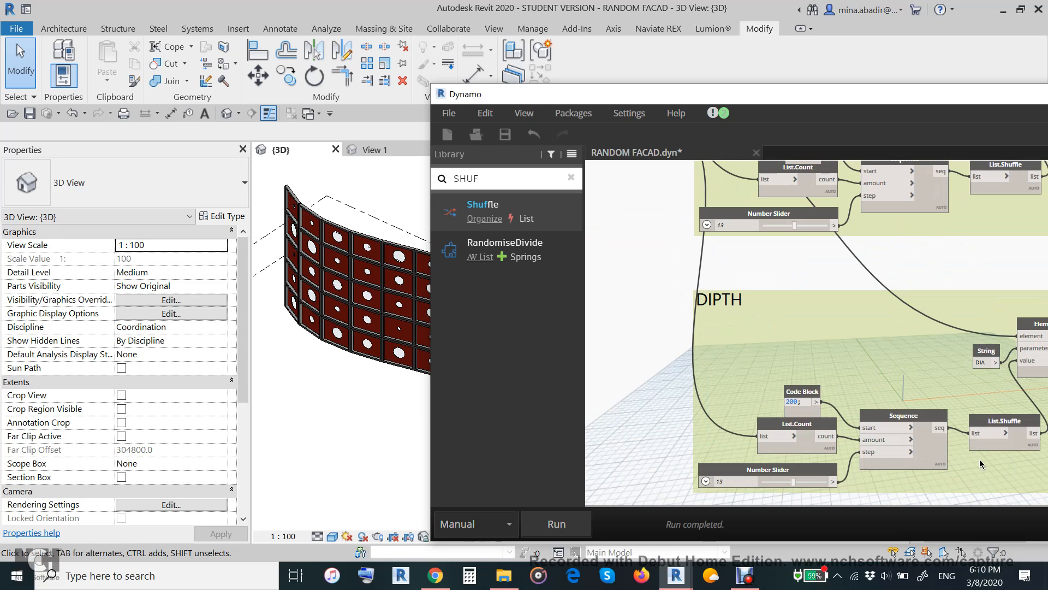
scroll(999, 379, "up", 3)
left_click_drag(959, 345, 960, 365)
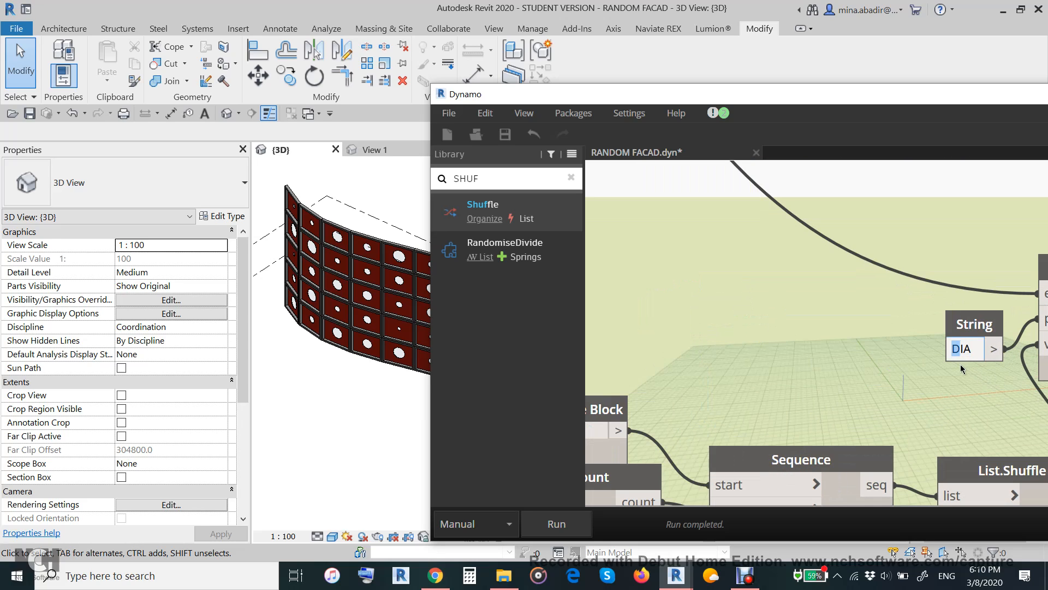
double_click(969, 347)
type("DIPTH")
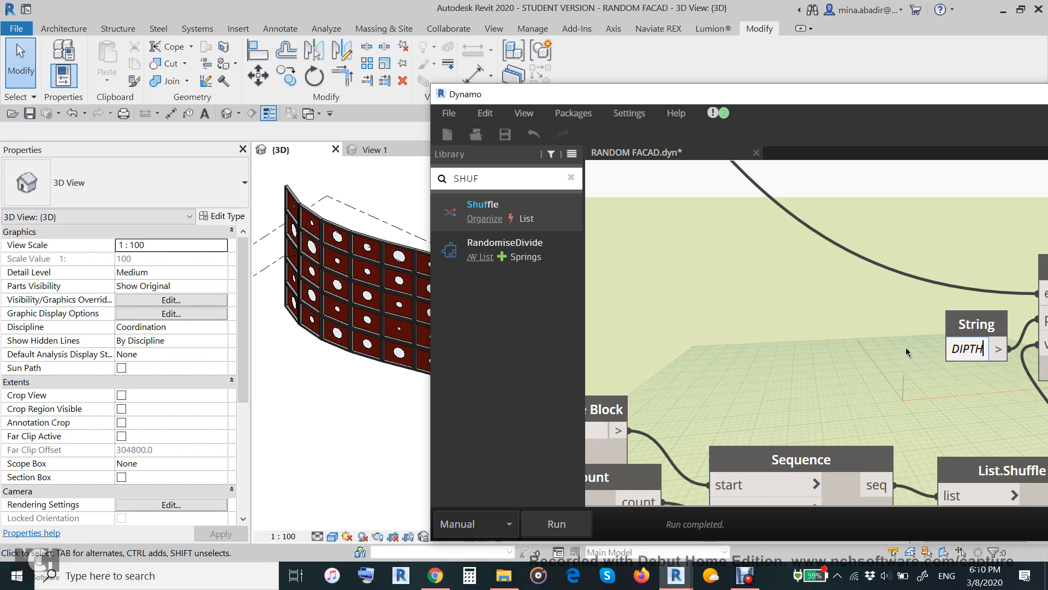
left_click(892, 277)
Paste another copy of the DIA group and place it below the DIPTH group
scroll(891, 276, "down", 2)
scroll(892, 277, "down", 3)
scroll(894, 301, "down", 2)
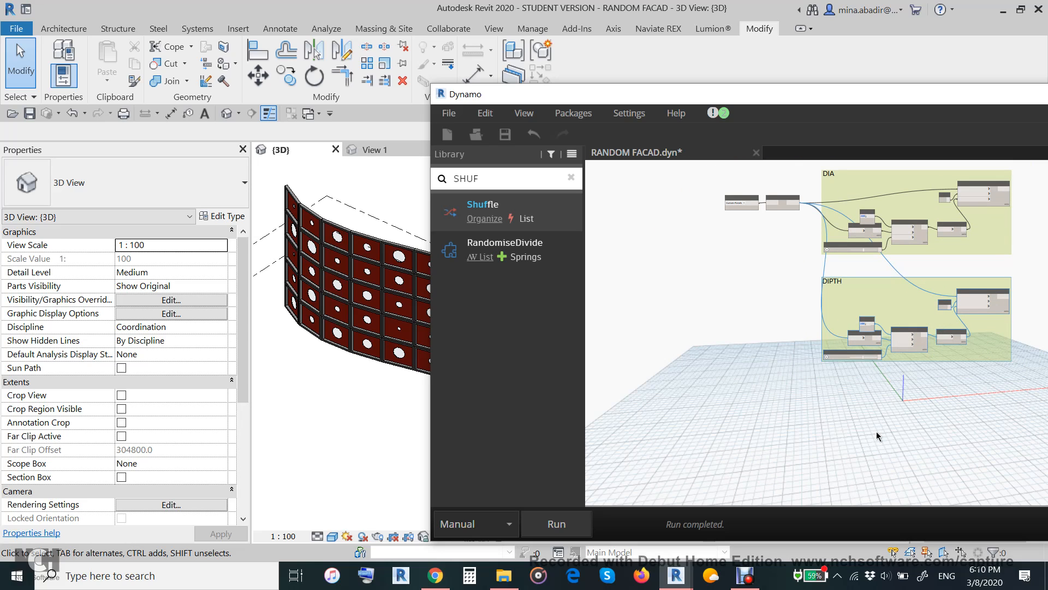
key("ctrl+v")
left_click_drag(1033, 211, 923, 402)
Rename the newly pasted third group as WIDTH
scroll(864, 402, "up", 6)
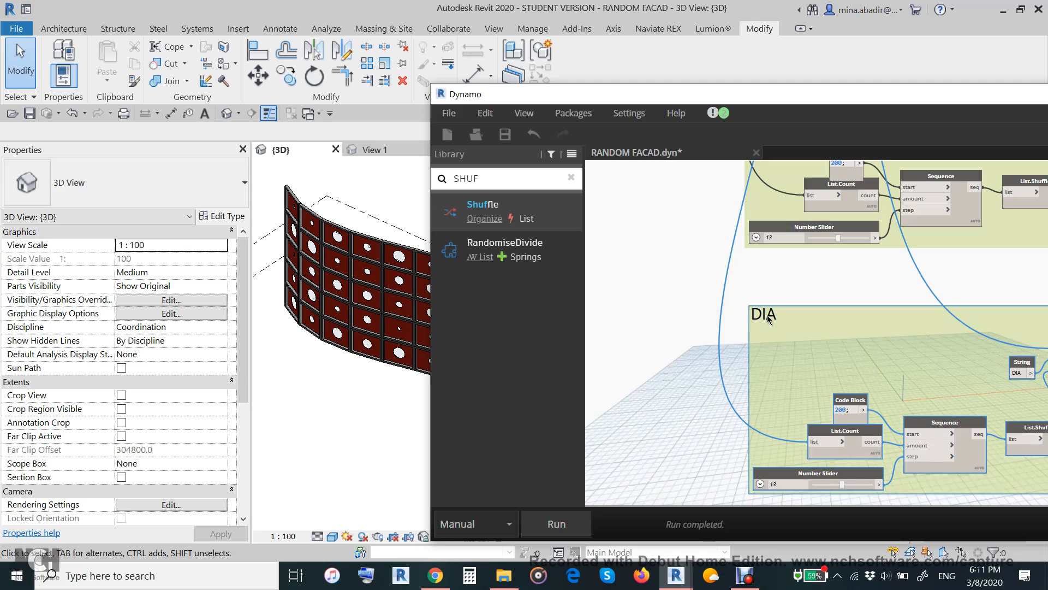
double_click(769, 316)
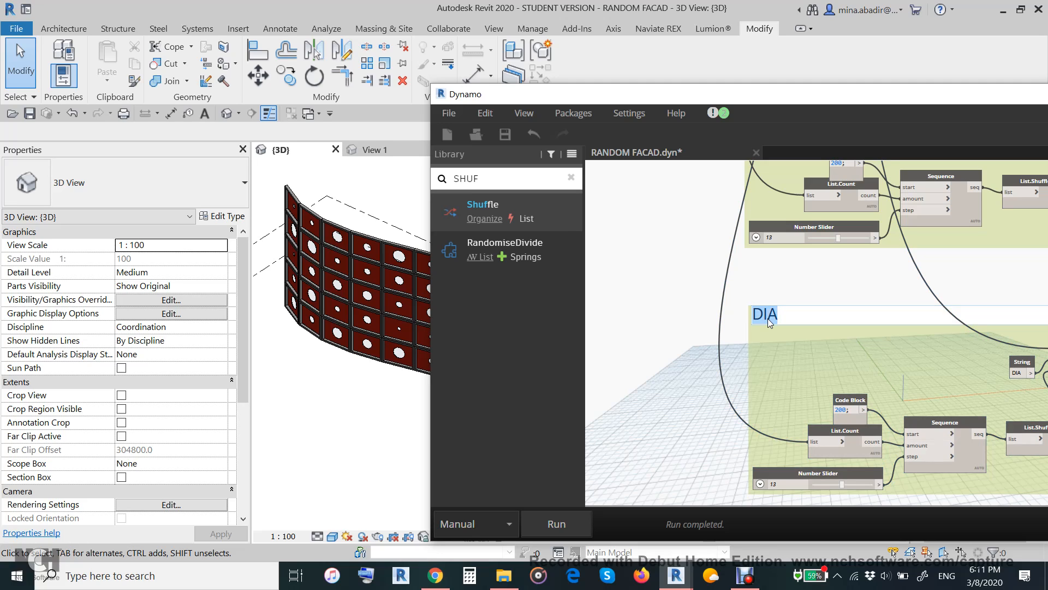
type("WIDTH")
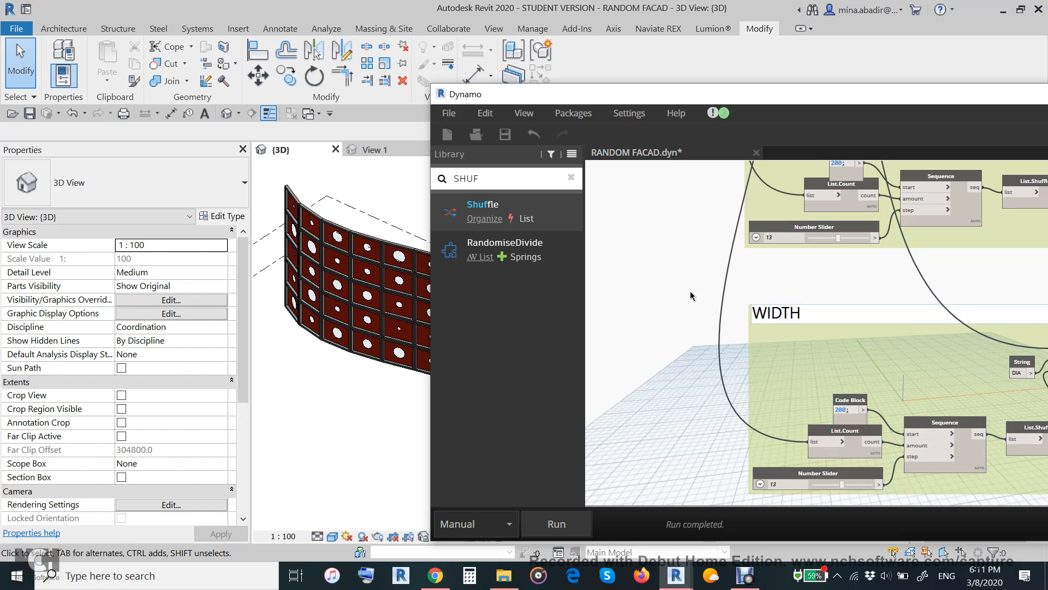
left_click(690, 292)
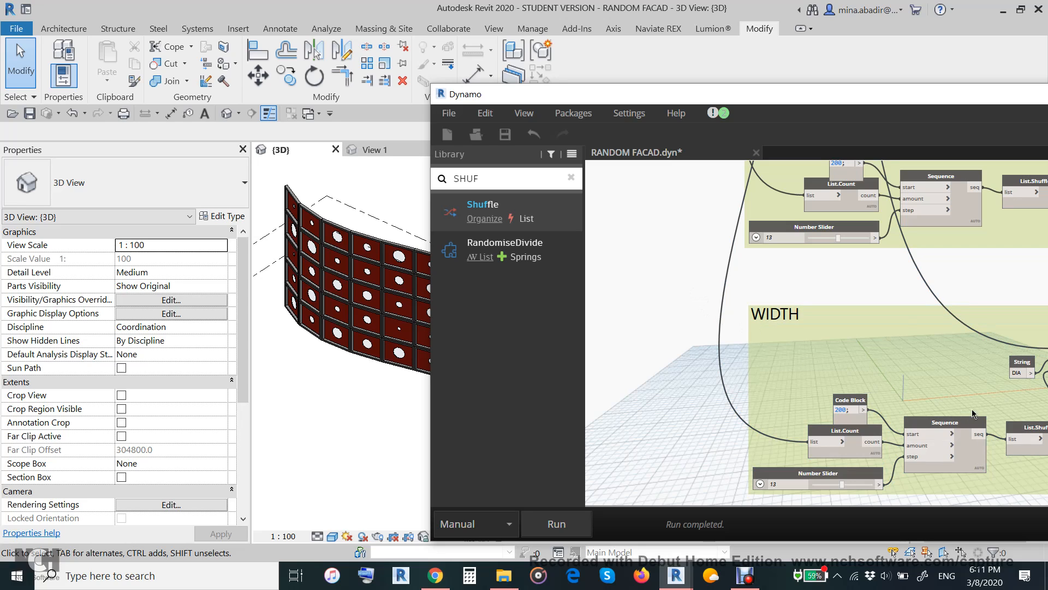
scroll(1013, 371, "up", 5)
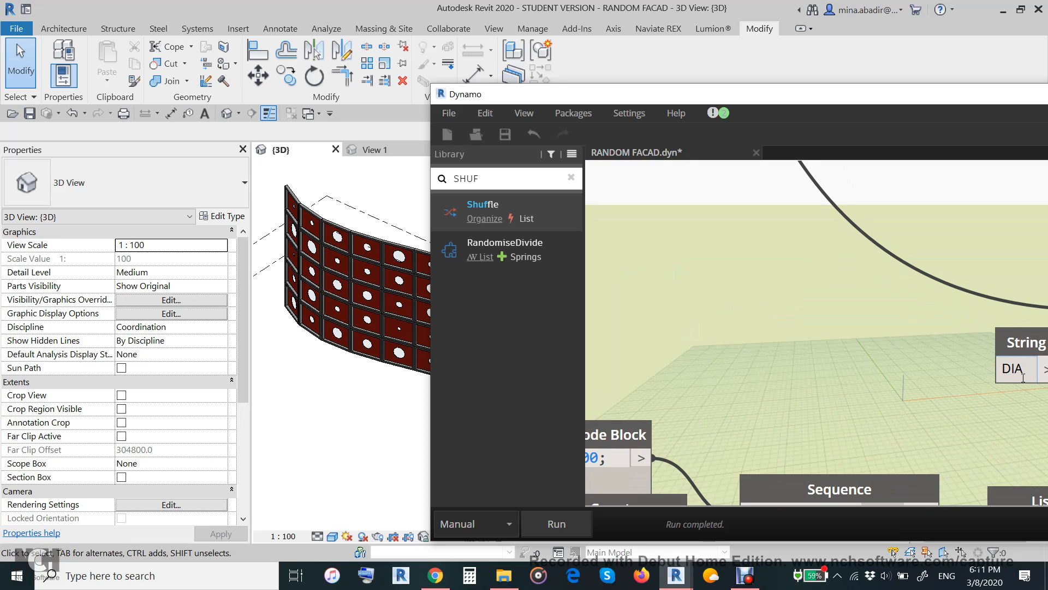
Change the String node in the WIDTH group to WIDTH
double_click(1015, 371)
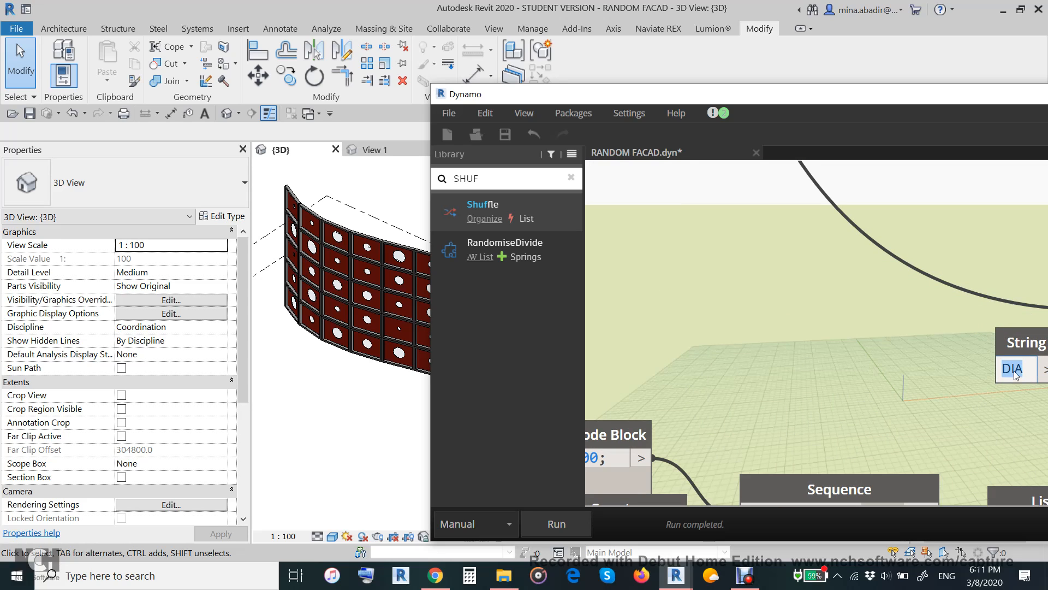
type("WIDTH")
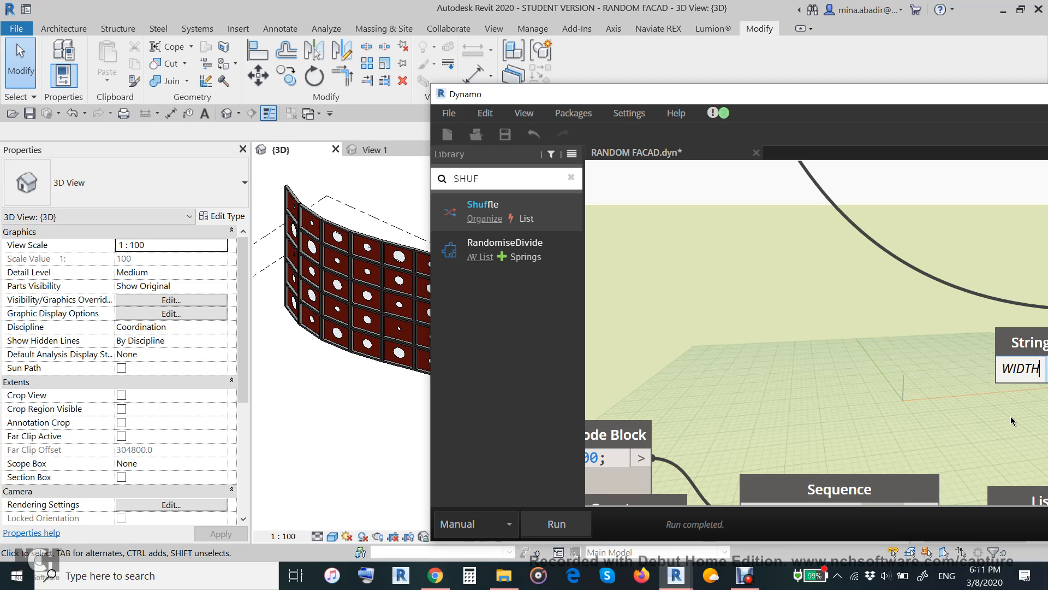
scroll(893, 332, "down", 5)
scroll(893, 332, "down", 5)
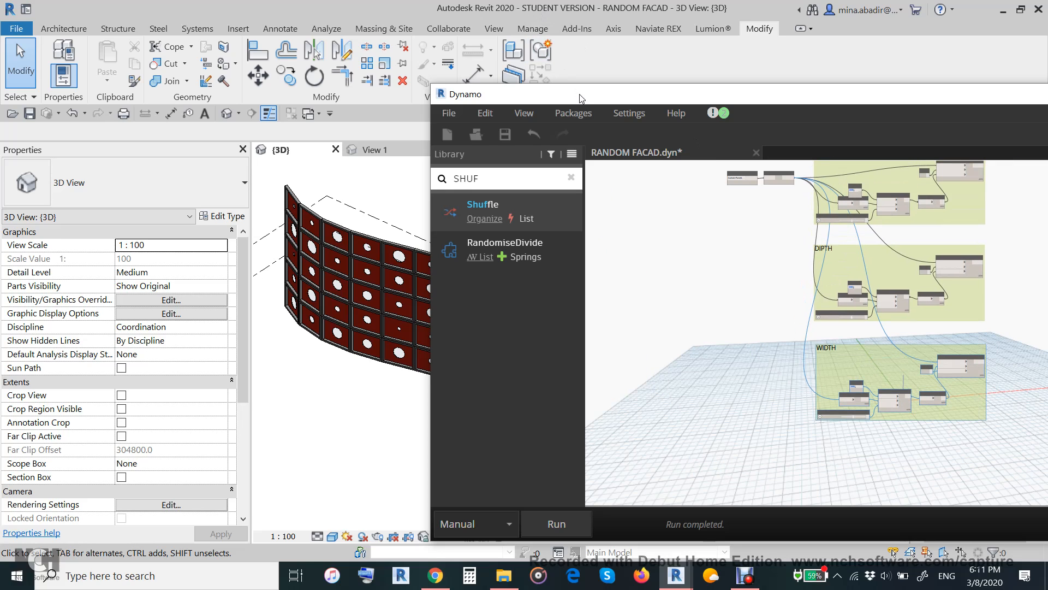
Move the Dynamo window aside to uncover the whole curtain panel facade in the Revit 3D view
left_click_drag(583, 96, 834, 87)
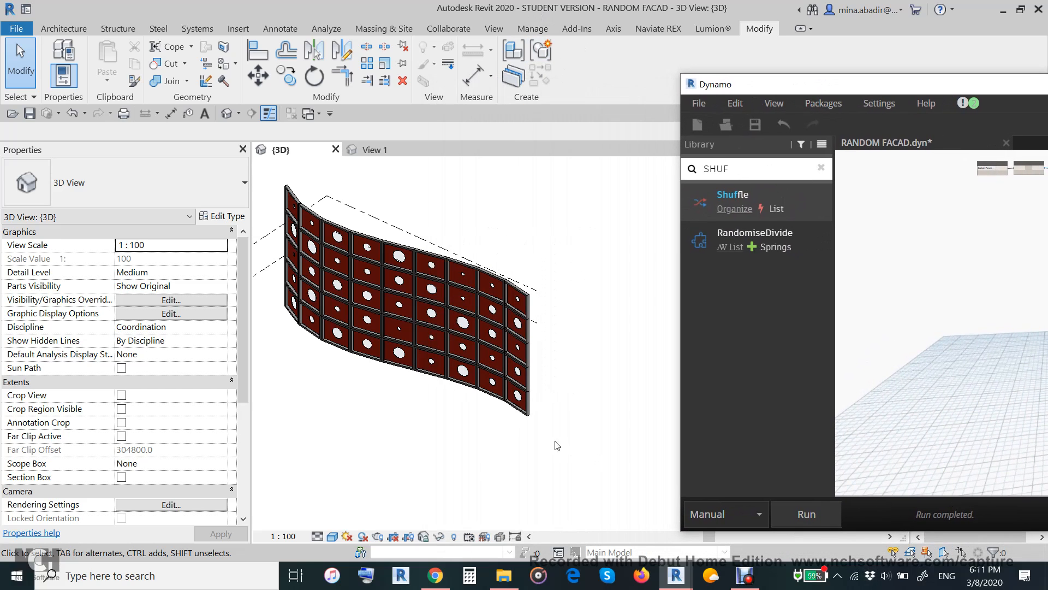
scroll(455, 412, "up", 5)
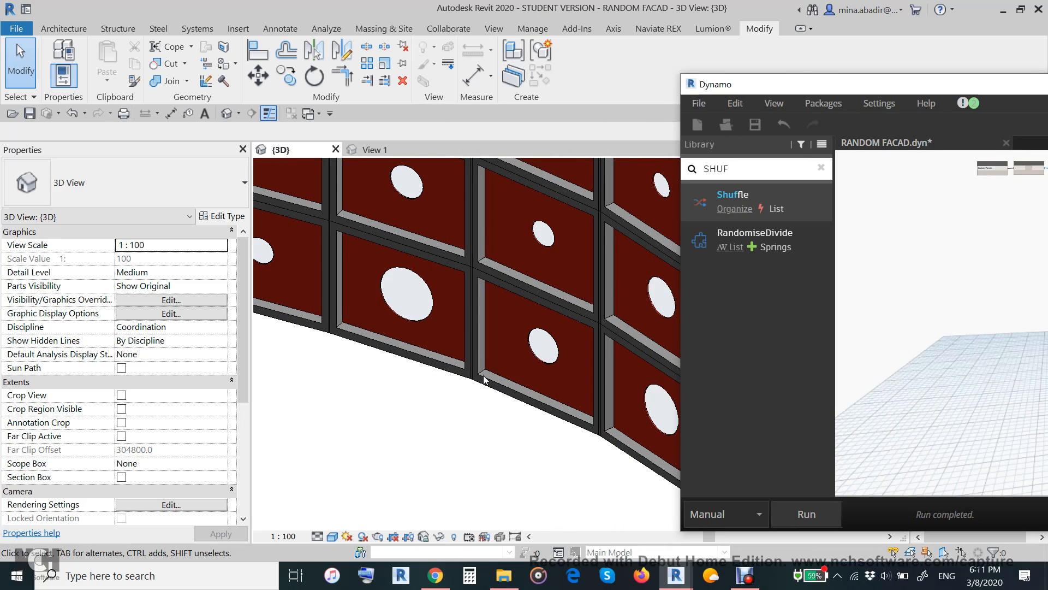
scroll(483, 379, "down", 8)
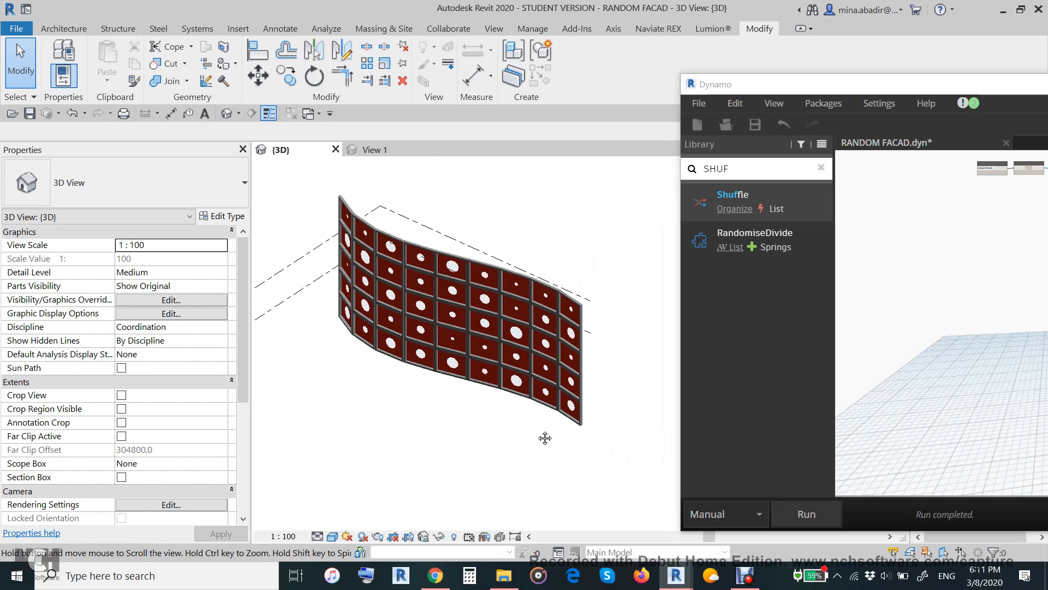
middle_click_drag(545, 438, 558, 433)
Try to run the graph with the DIA, DIPTH and WIDTH groups, and cancel the resulting Revit operation
left_click(807, 513)
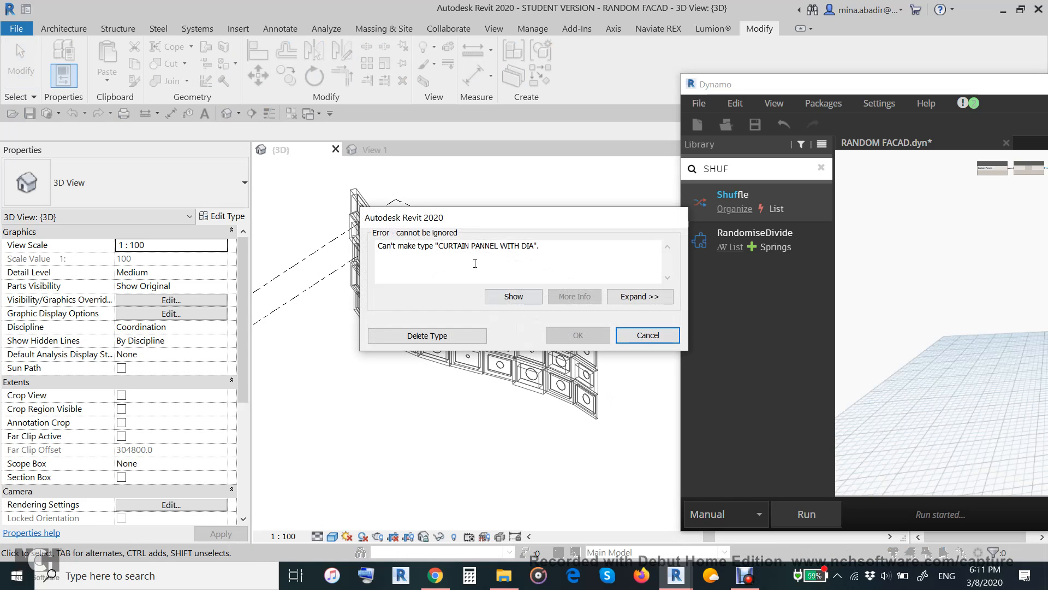
left_click_drag(431, 222, 574, 192)
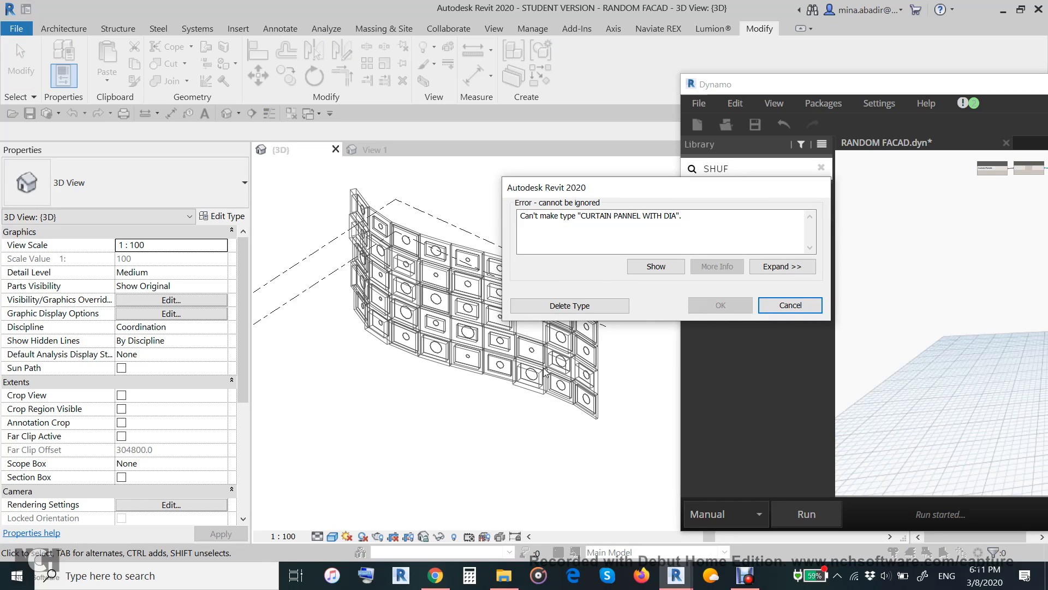
left_click(795, 307)
Set the sequence start value in the WIDTH group's Code Block to 100
scroll(929, 327, "up", 6)
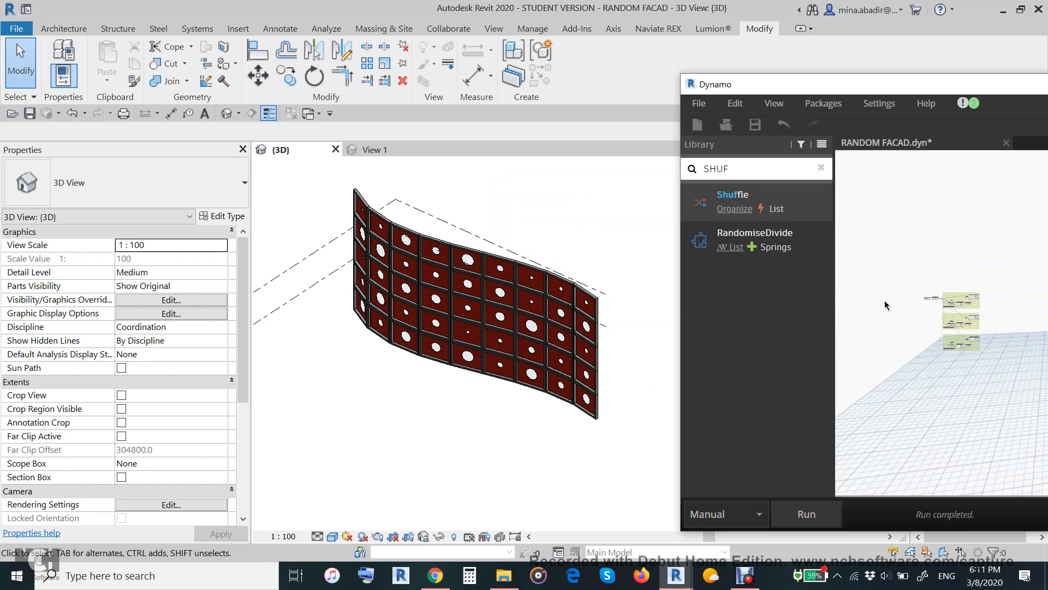
scroll(933, 319, "up", 4)
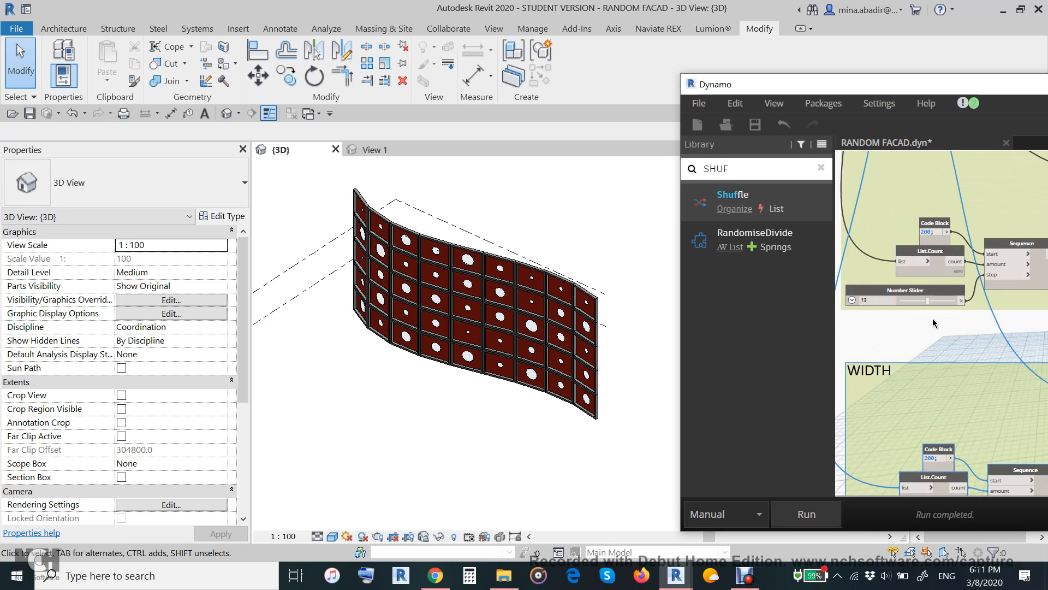
scroll(935, 239, "up", 3)
scroll(944, 268, "down", 3)
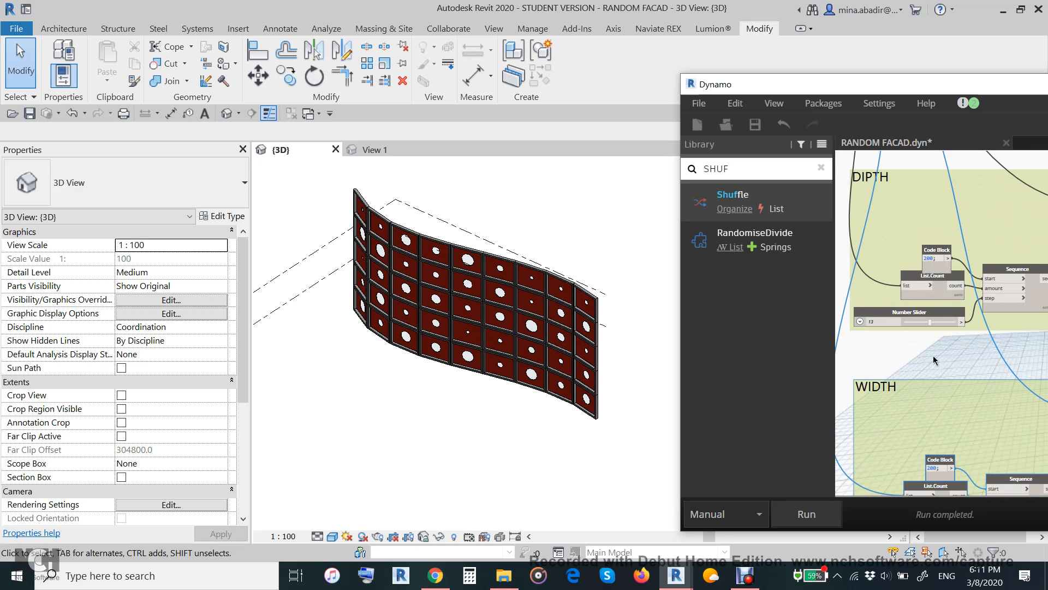
middle_click_drag(933, 356, 943, 254)
scroll(952, 383, "up", 4)
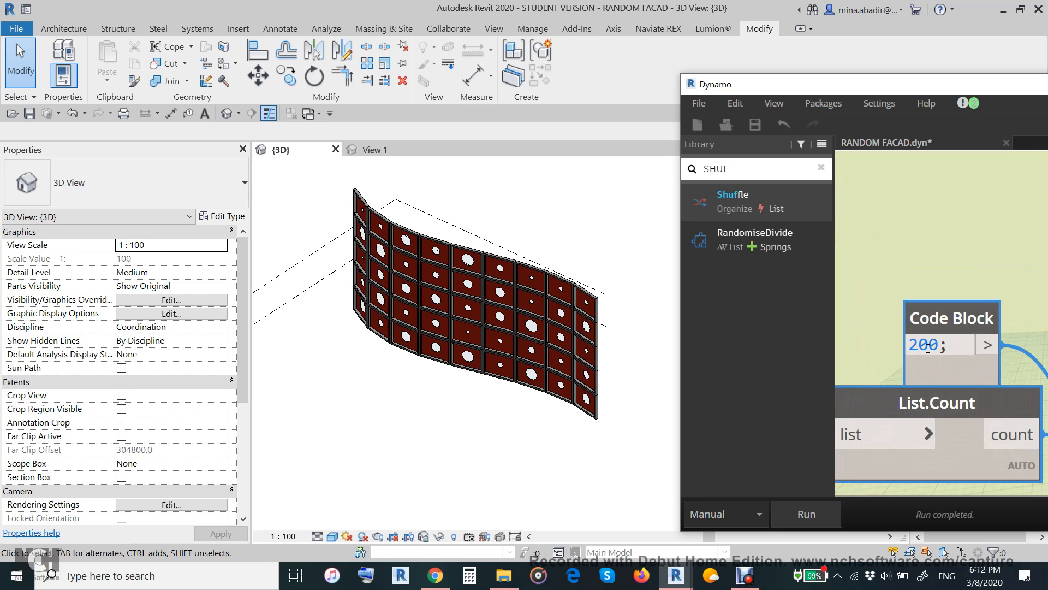
double_click(913, 346)
left_click_drag(913, 346, 910, 347)
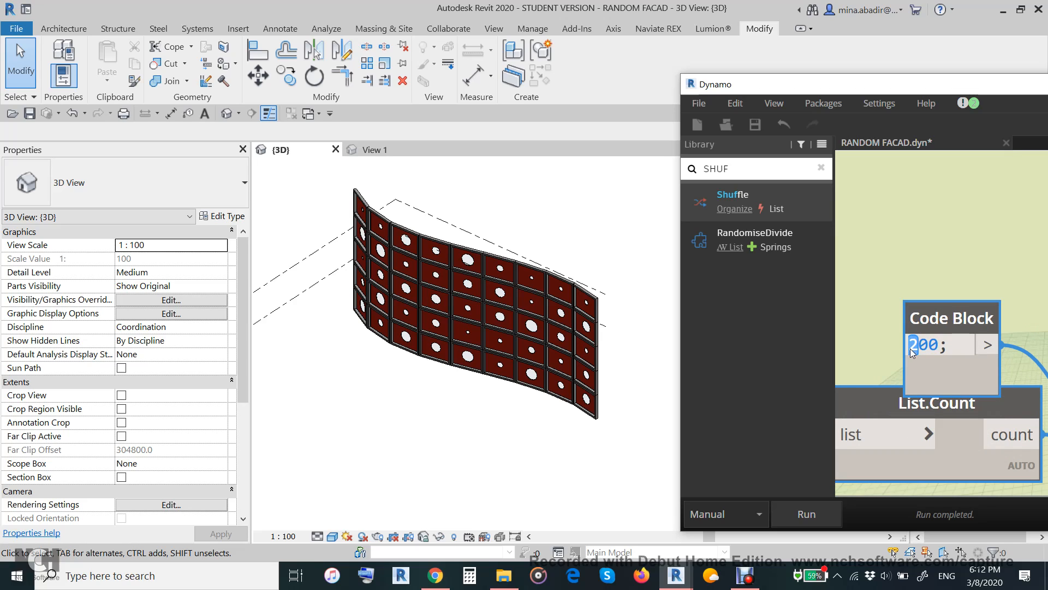
type("1")
Set the WIDTH group's Number Slider to 11 and run the graph
scroll(890, 367, "down", 4)
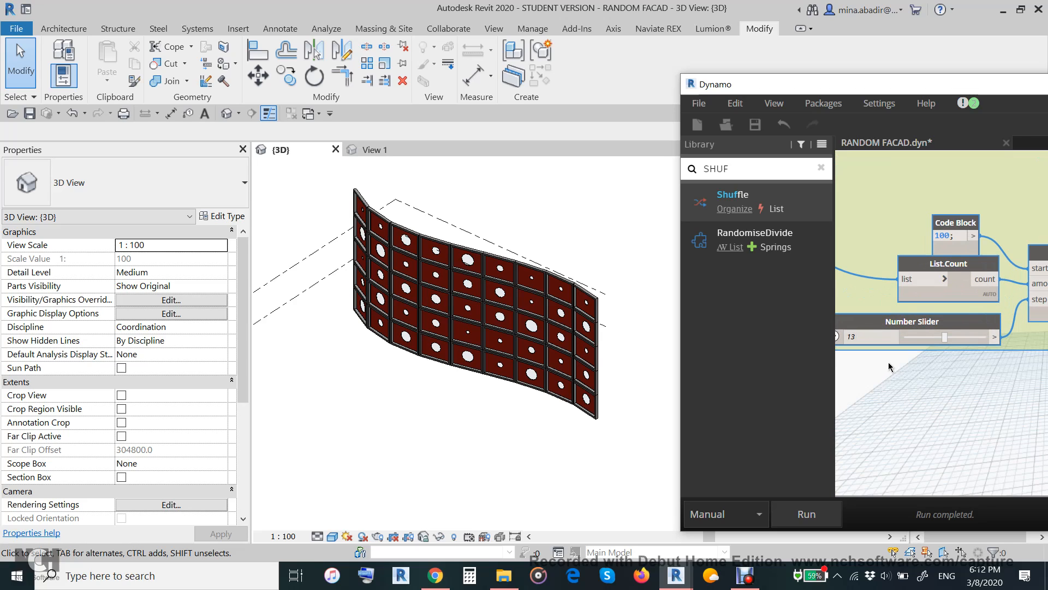
left_click_drag(946, 342, 940, 343)
left_click(804, 518)
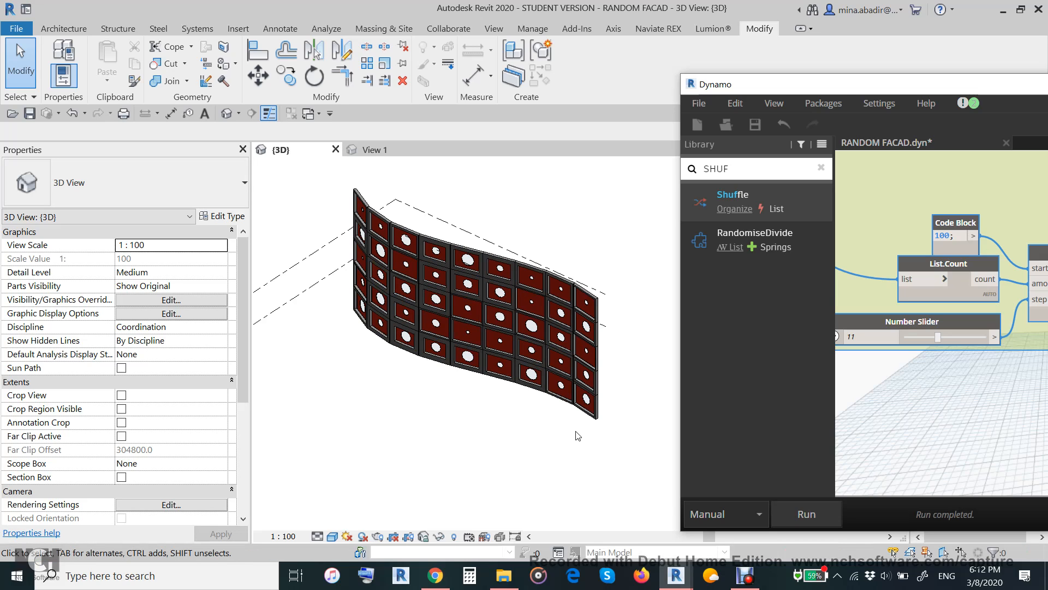
Examine the frame widths and openings of the facade panels from the bottom edge up to the top corner
scroll(444, 335, "up", 5)
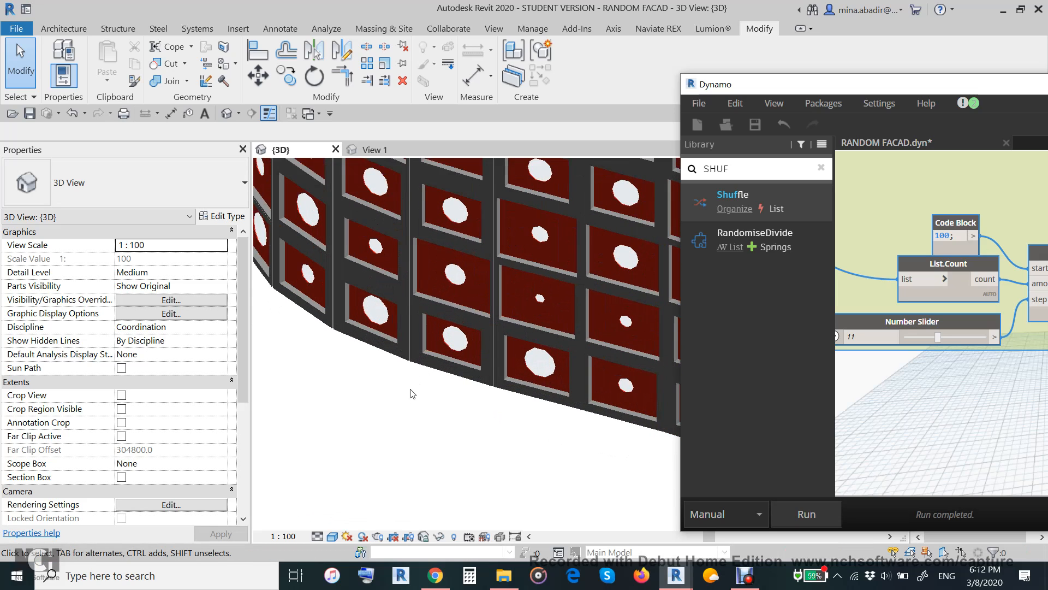
scroll(430, 385, "down", 4)
middle_click_drag(412, 387, 415, 404)
middle_click_drag(521, 401, 456, 342)
scroll(488, 383, "up", 5)
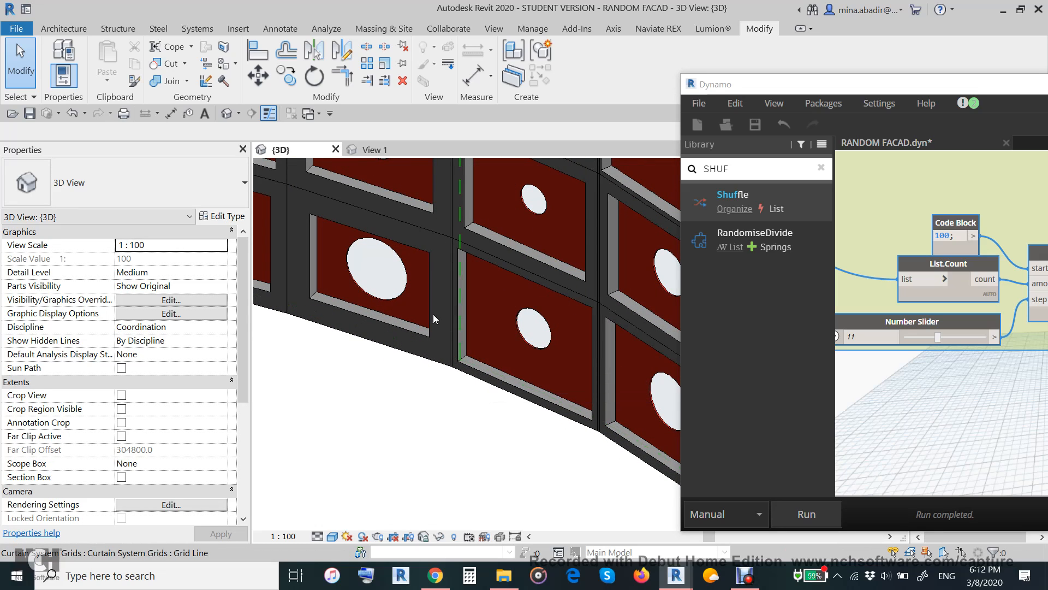
scroll(479, 297, "down", 2)
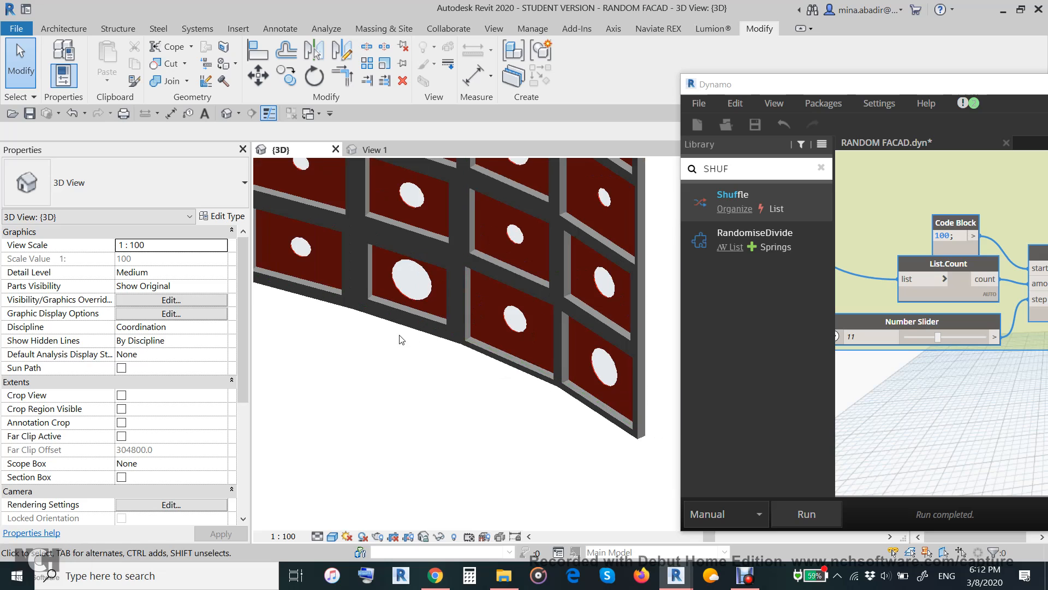
scroll(408, 339, "down", 4)
middle_click_drag(459, 406, 536, 451)
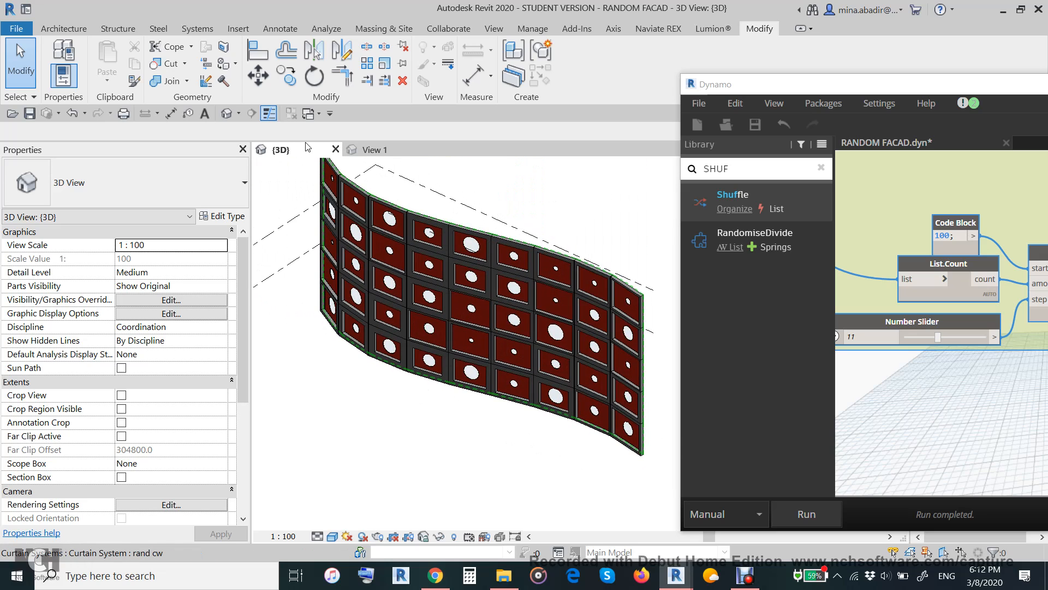
scroll(338, 184, "up", 2)
scroll(380, 183, "up", 5)
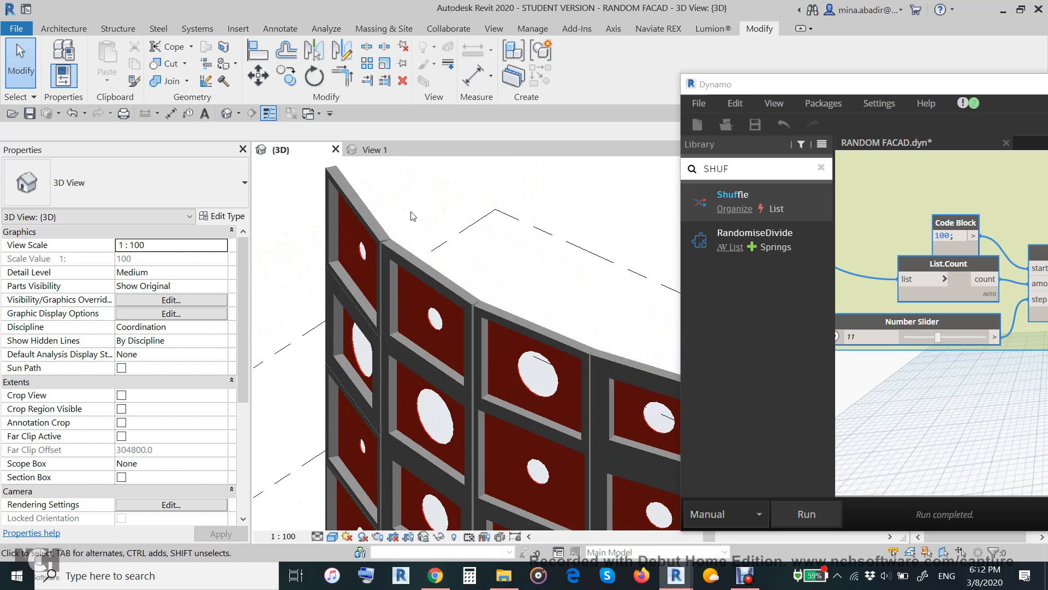
scroll(520, 348, "down", 5)
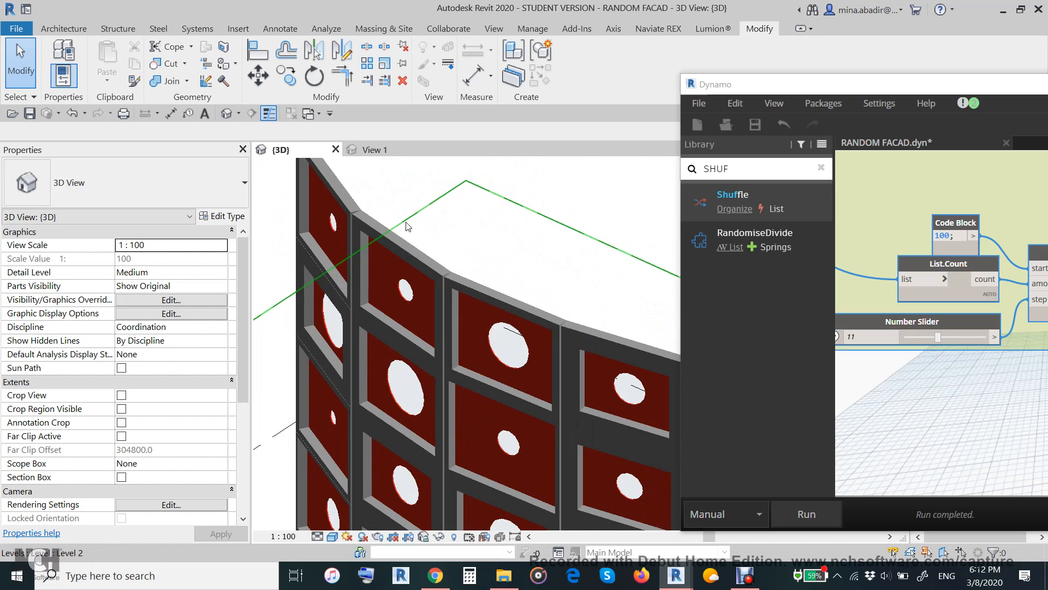
scroll(662, 257, "up", 3)
Raise the DIA group's Number Slider to 19, try to run the graph, and cancel the resulting Revit operation
scroll(928, 424, "down", 5)
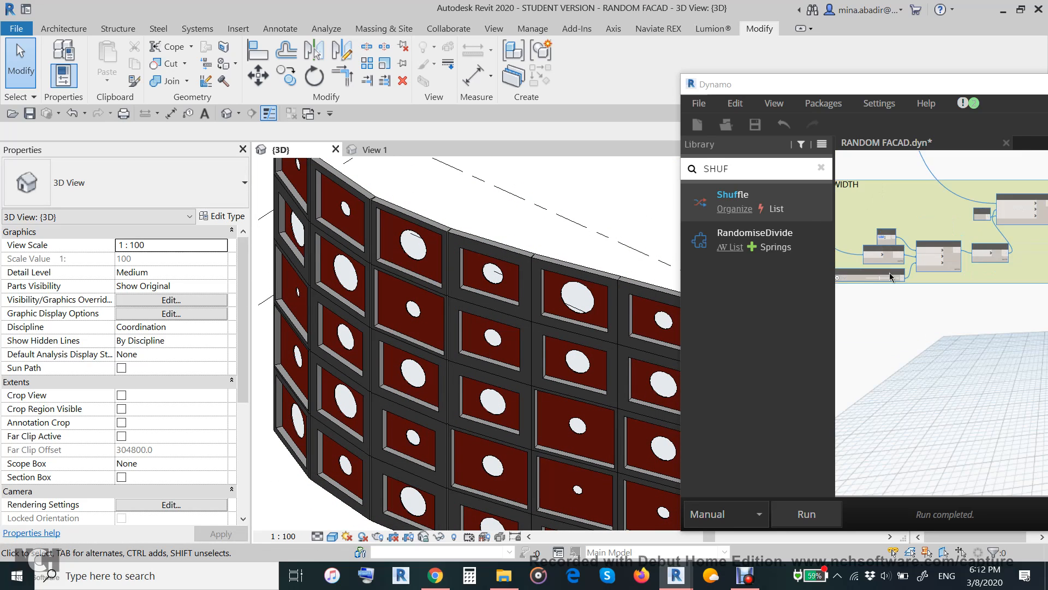
scroll(903, 252, "up", 5)
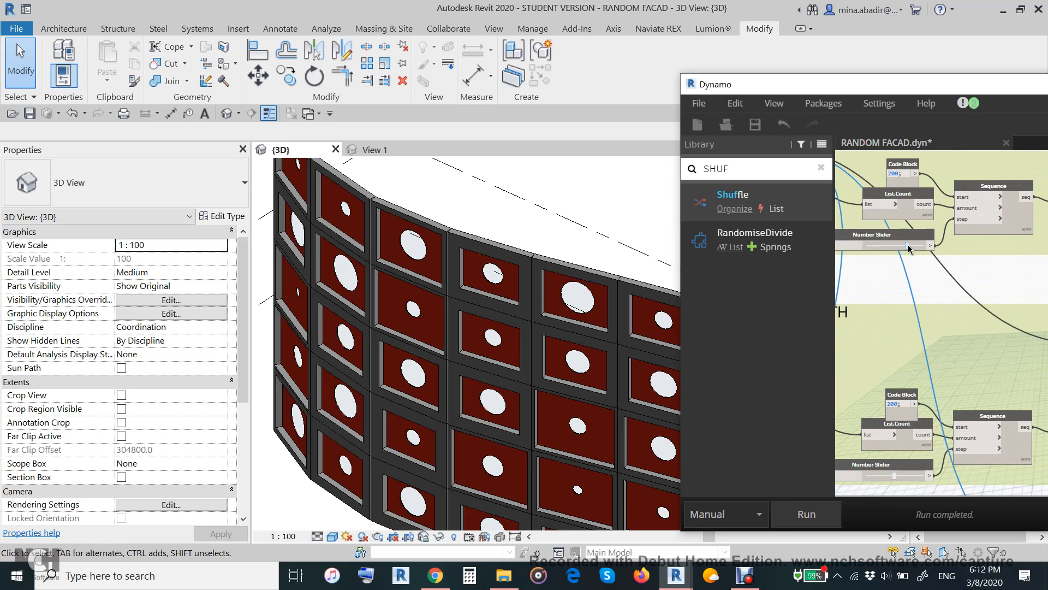
left_click(806, 514)
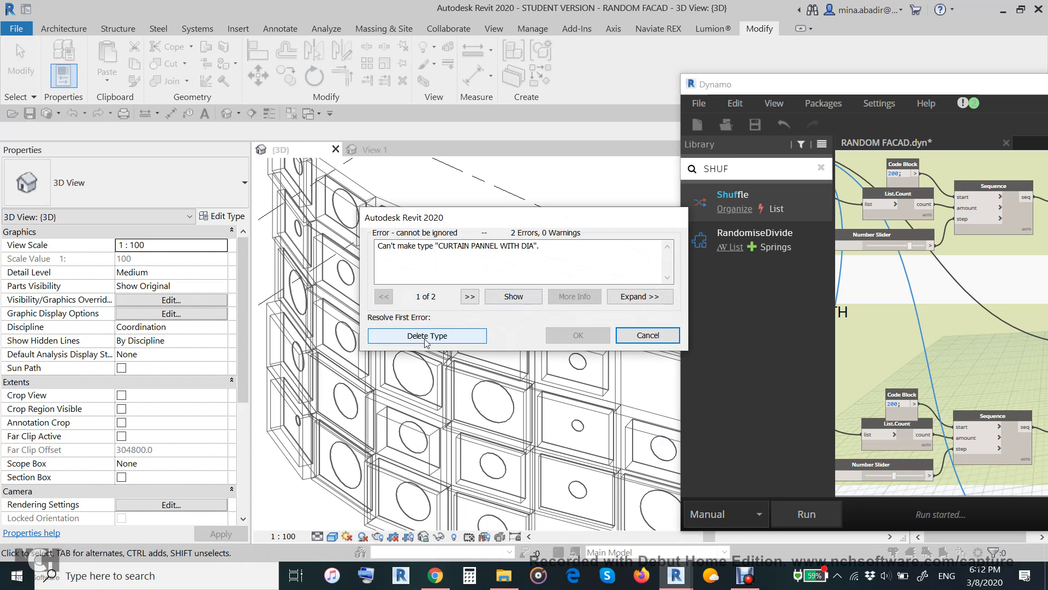
left_click(670, 337)
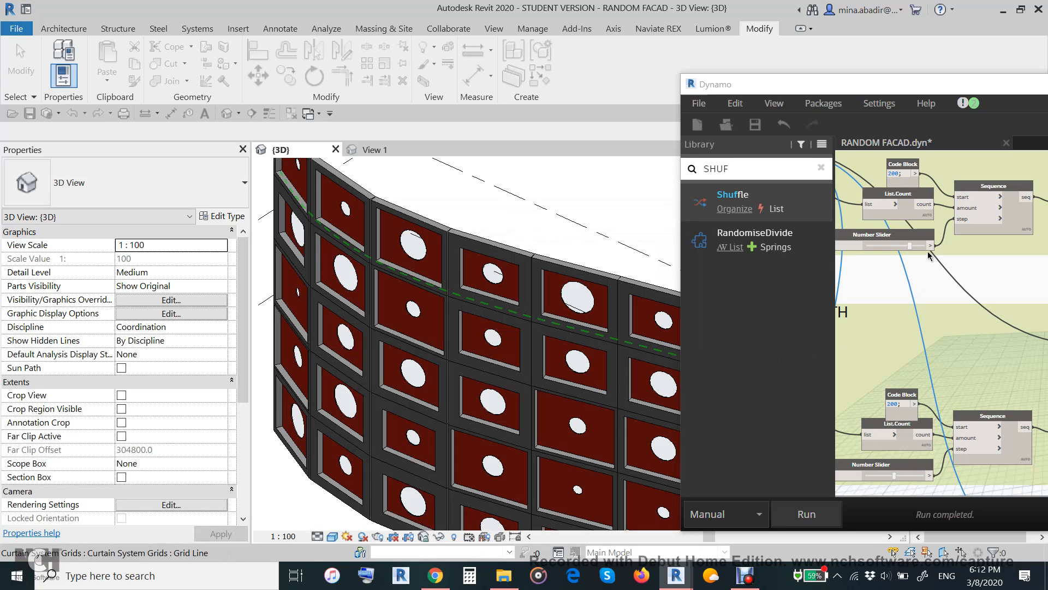
Set the DIA group's Code Block start value to 100, run the graph and check the panel openings
double_click(893, 173)
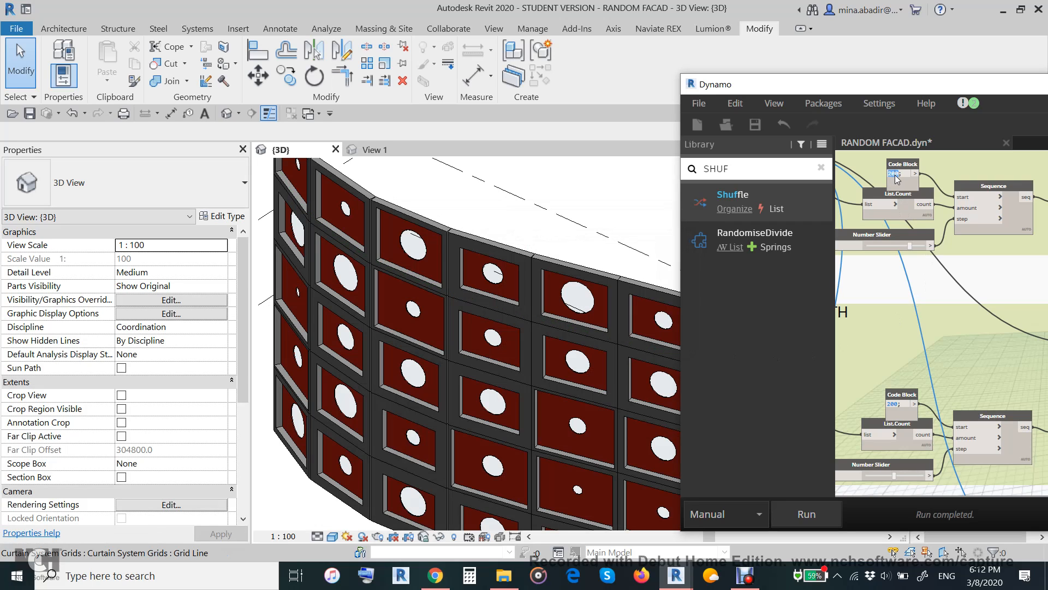
type("100")
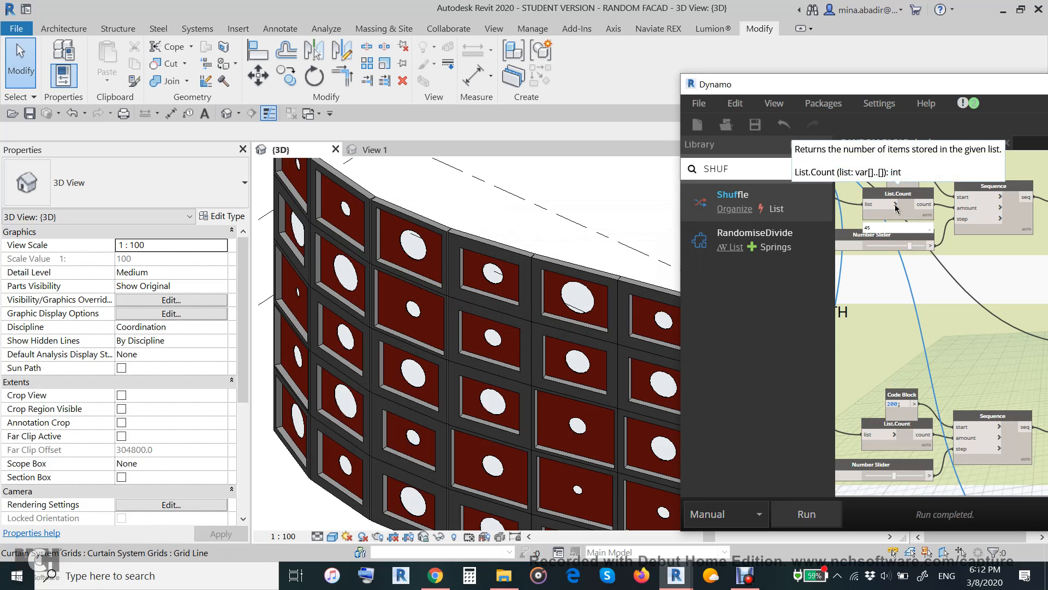
left_click(880, 266)
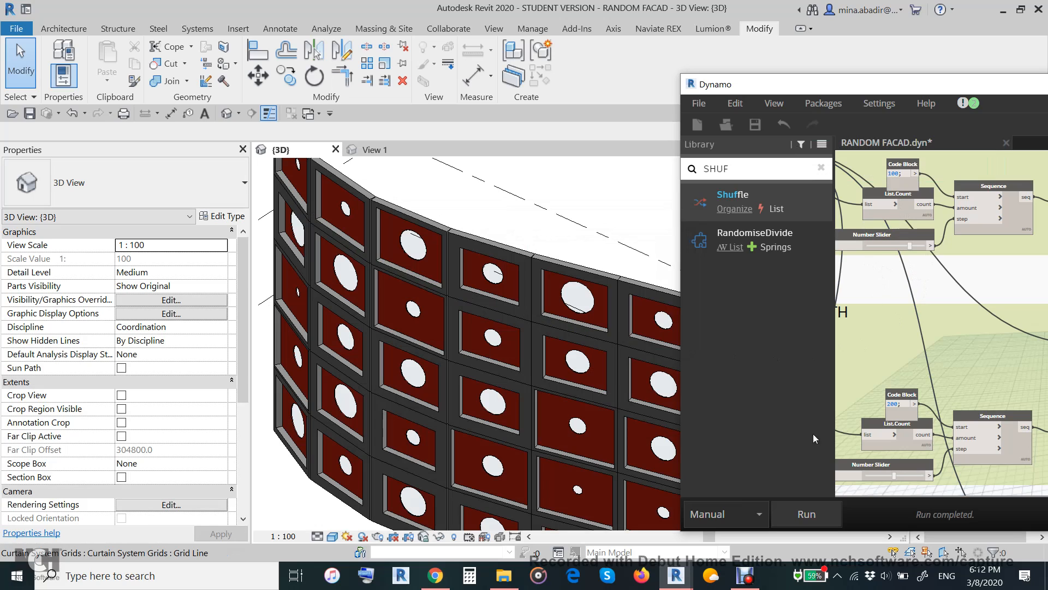
left_click(806, 514)
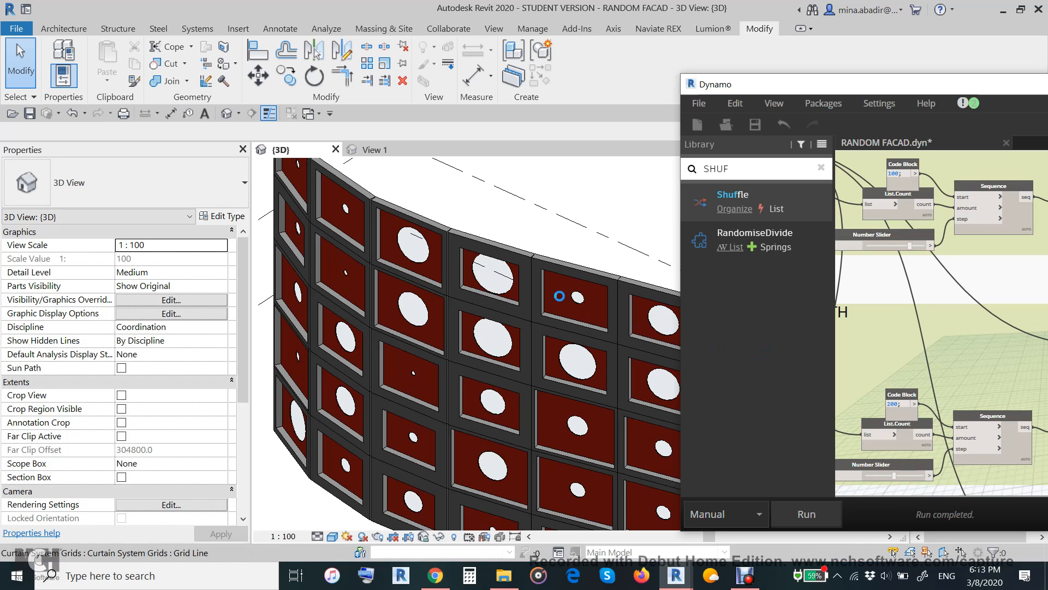
scroll(498, 210, "down", 1)
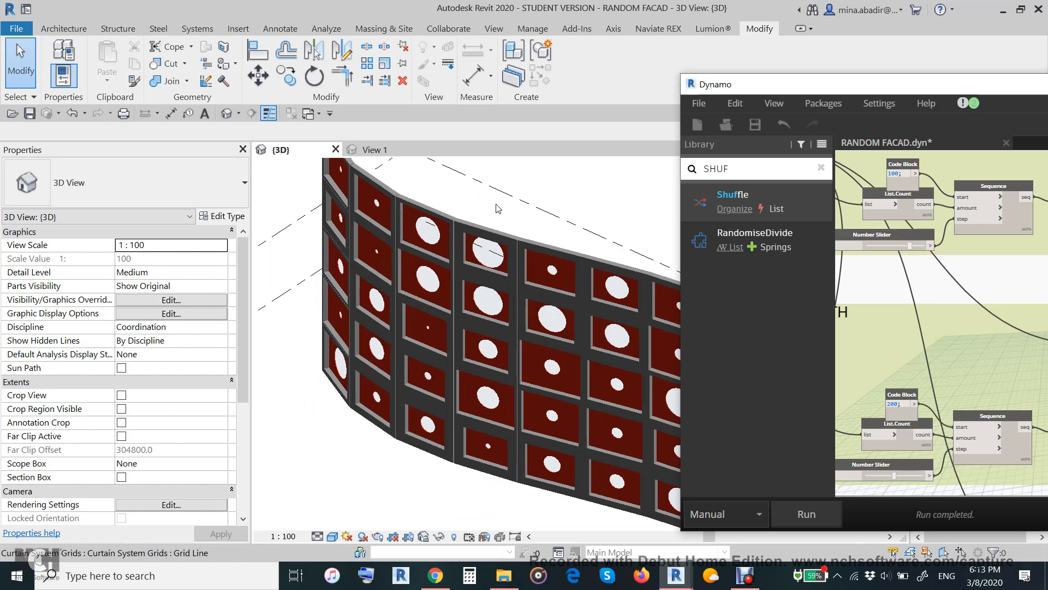
middle_click_drag(458, 203, 364, 176)
scroll(952, 264, "down", 1)
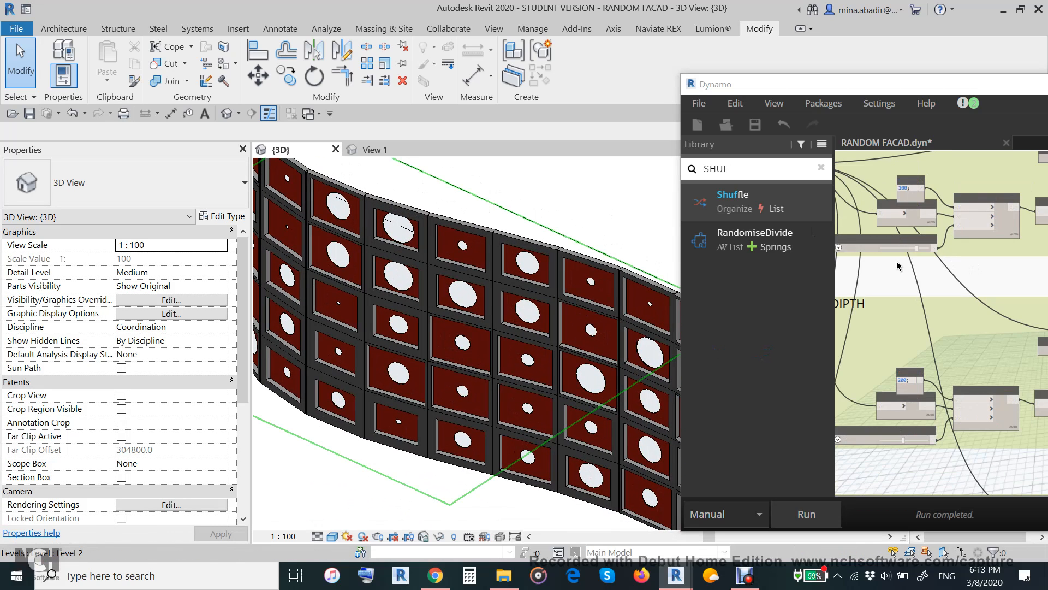
Set the DIA group's Number Slider to 21, run the graph and view the whole updated facade
middle_click_drag(898, 265, 975, 273)
scroll(971, 254, "up", 3)
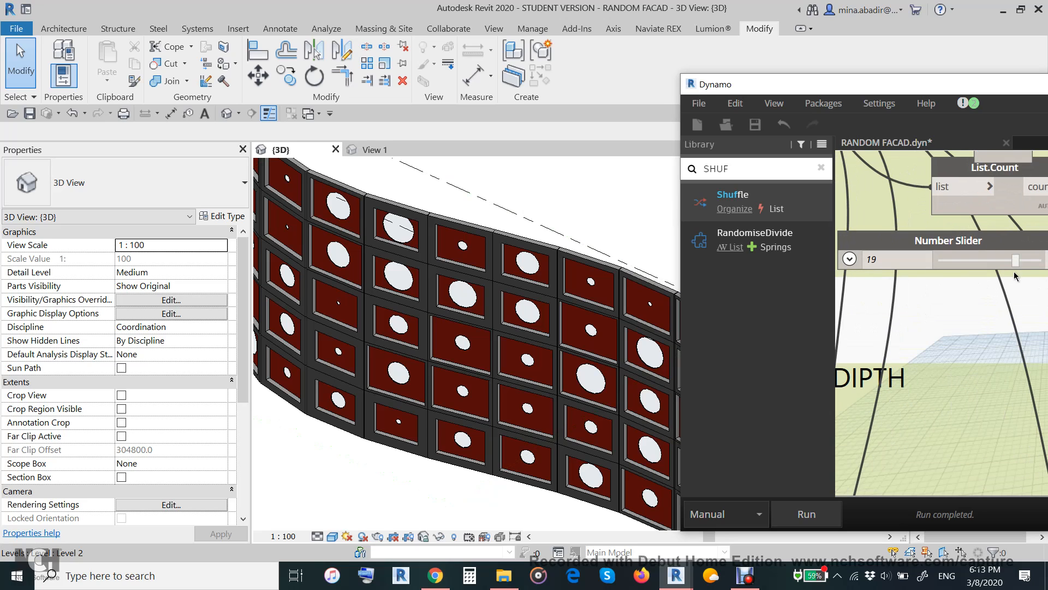
left_click_drag(1017, 263, 1024, 261)
left_click(818, 519)
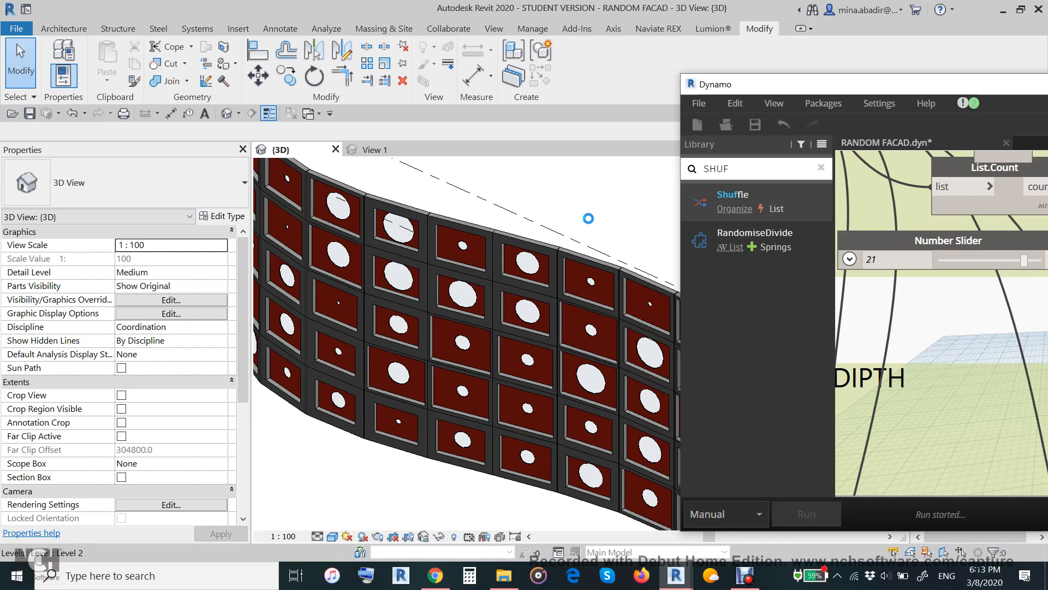
middle_click_drag(588, 218, 442, 360, "shift")
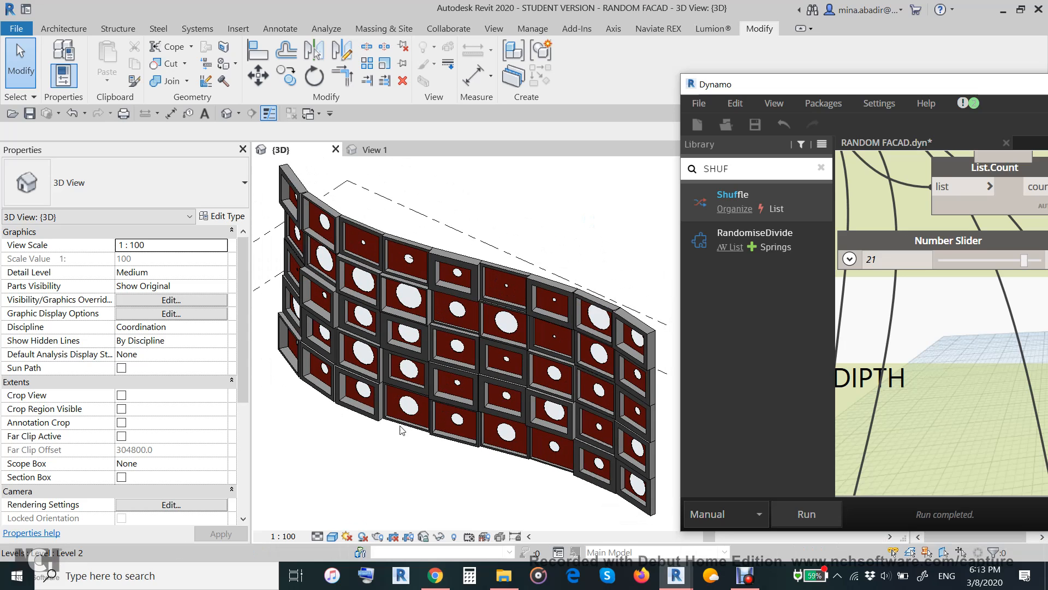
middle_click_drag(366, 438, 398, 435)
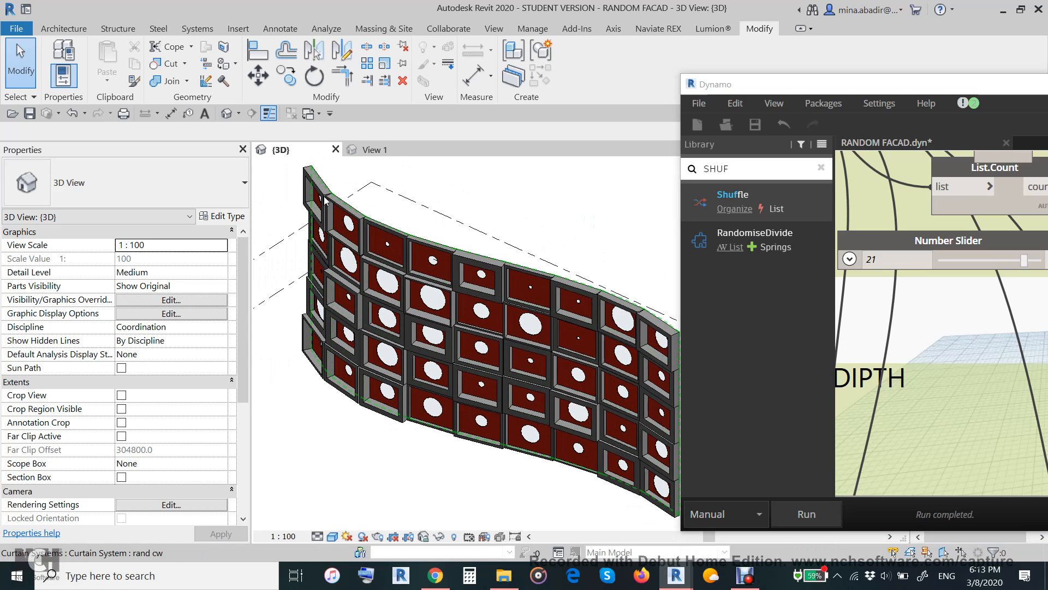
Inspect the panels near the facade's upper corner, and run the graph twice more to compare the reshuffled panels
scroll(333, 210, "up", 3)
scroll(334, 218, "up", 2)
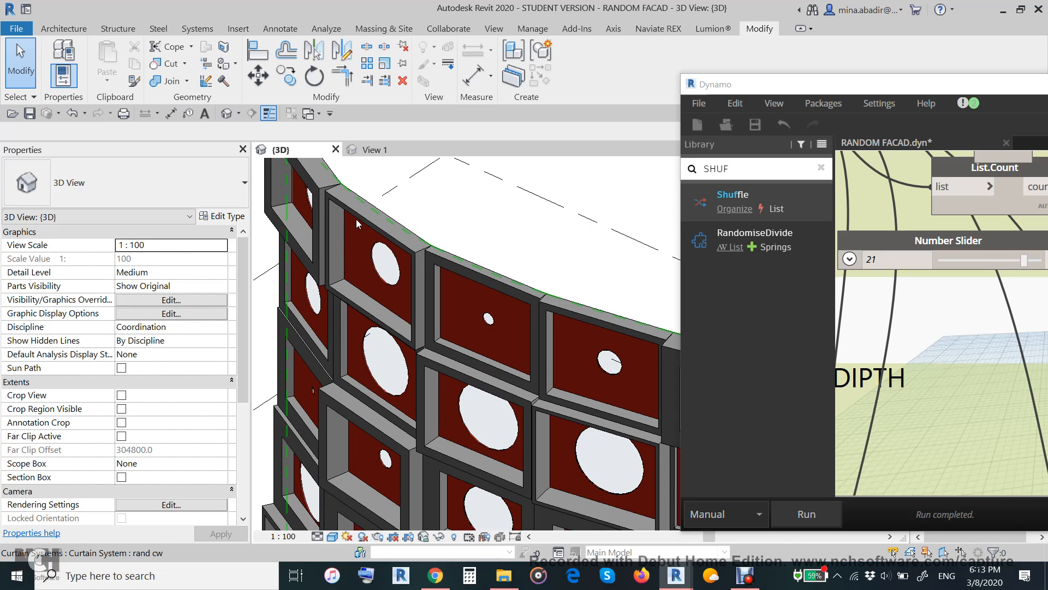
scroll(455, 297, "down", 6)
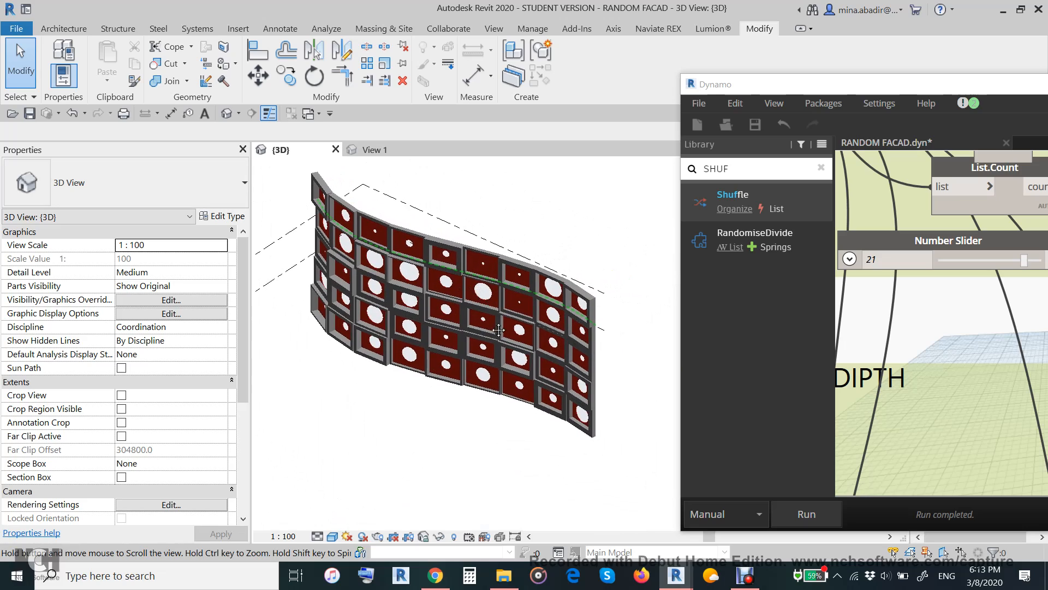
middle_click_drag(495, 455, 555, 445, "shift")
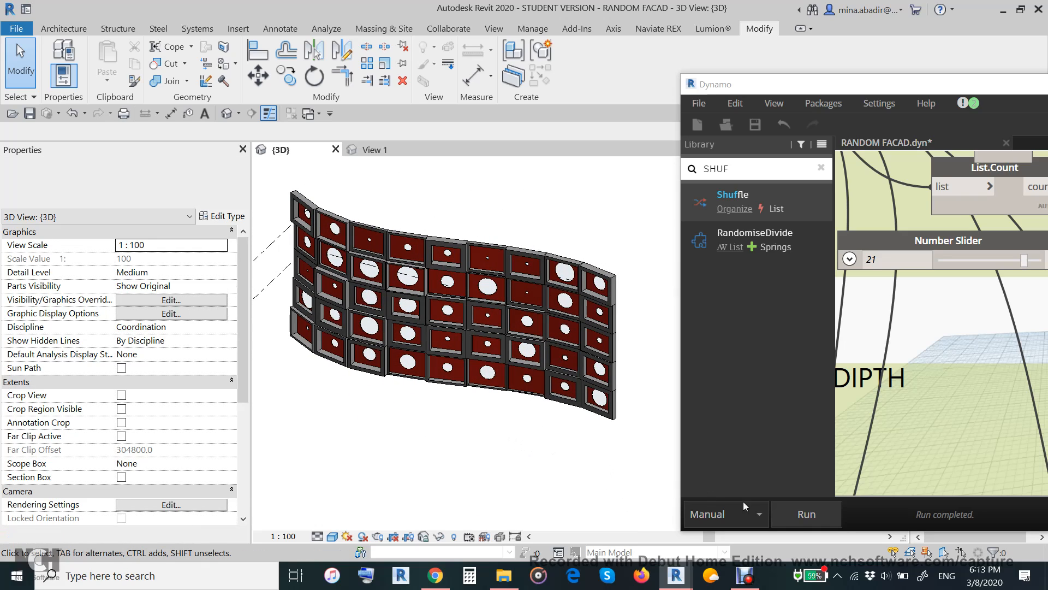
left_click(810, 516)
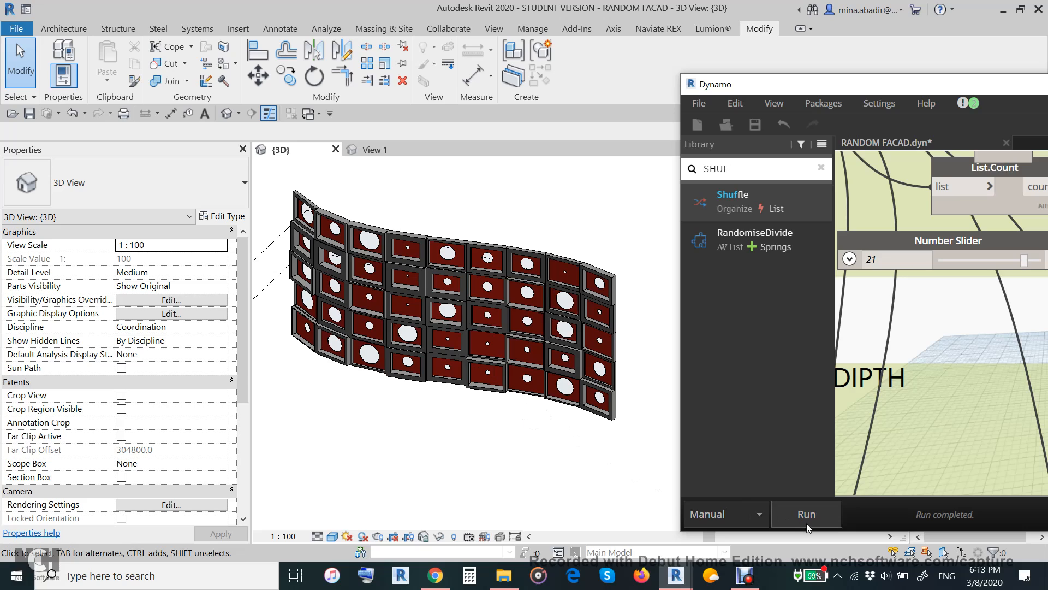
left_click(792, 515)
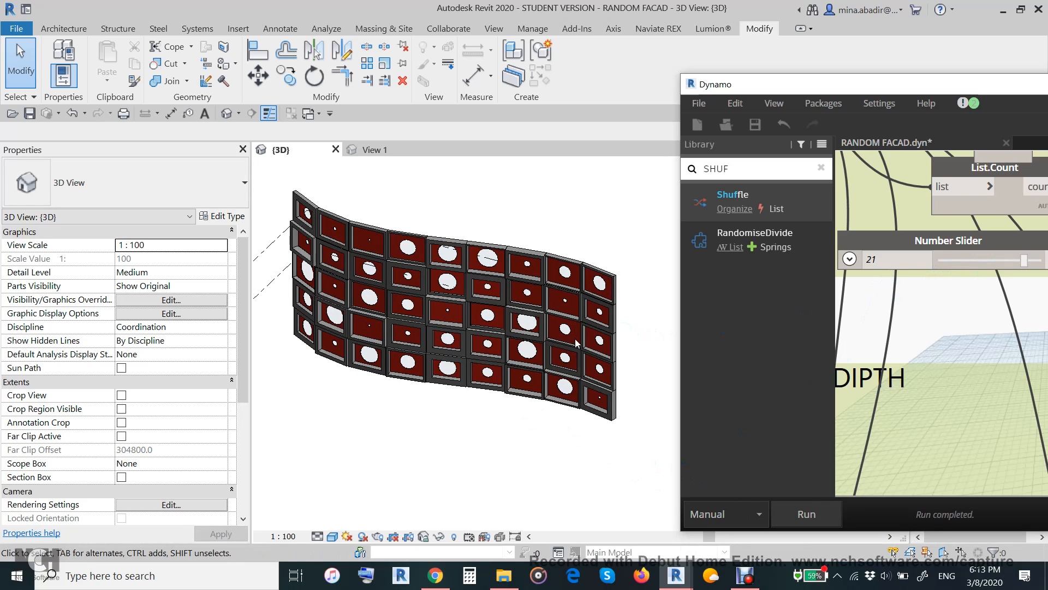
middle_click_drag(482, 412, 509, 435, "shift")
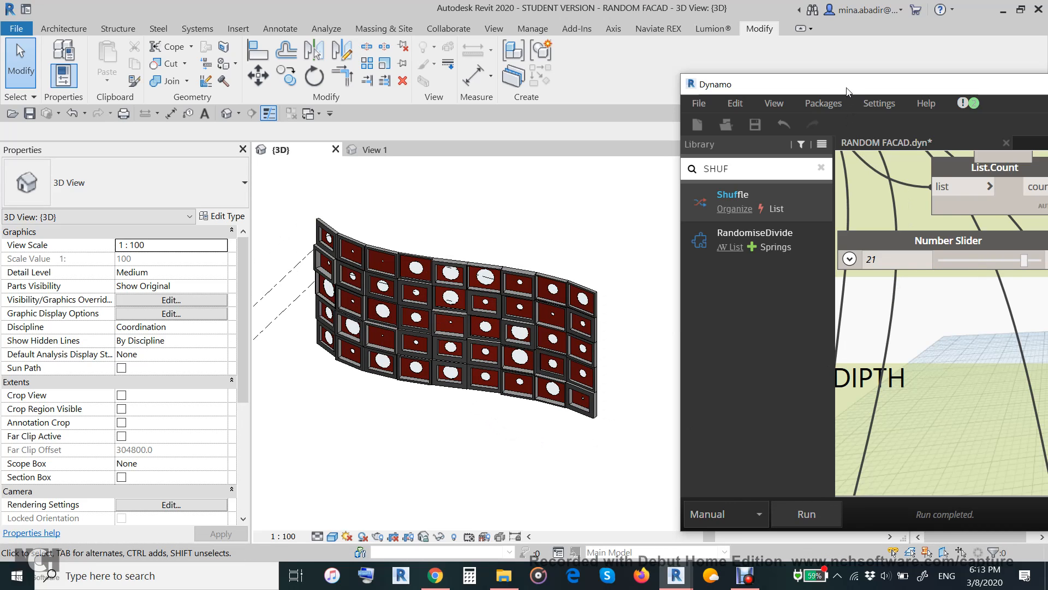
Clear the Dynamo window off the 3D view and turn on the sun path using the specified project location, date and time
left_click_drag(847, 88, 476, 69)
left_click(946, 66)
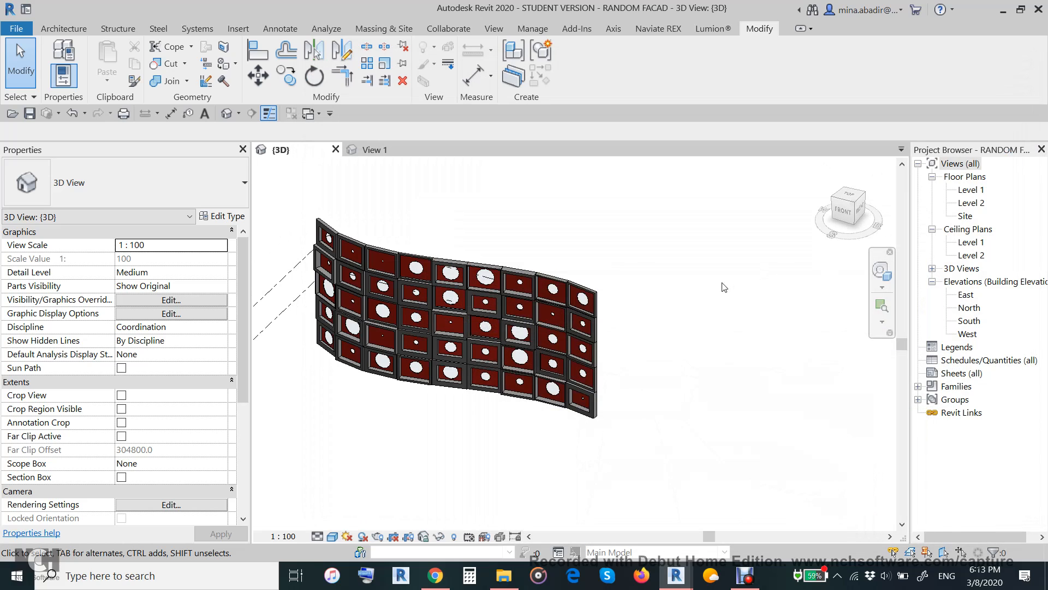
scroll(722, 283, "down", 1)
middle_click_drag(711, 349, 657, 408)
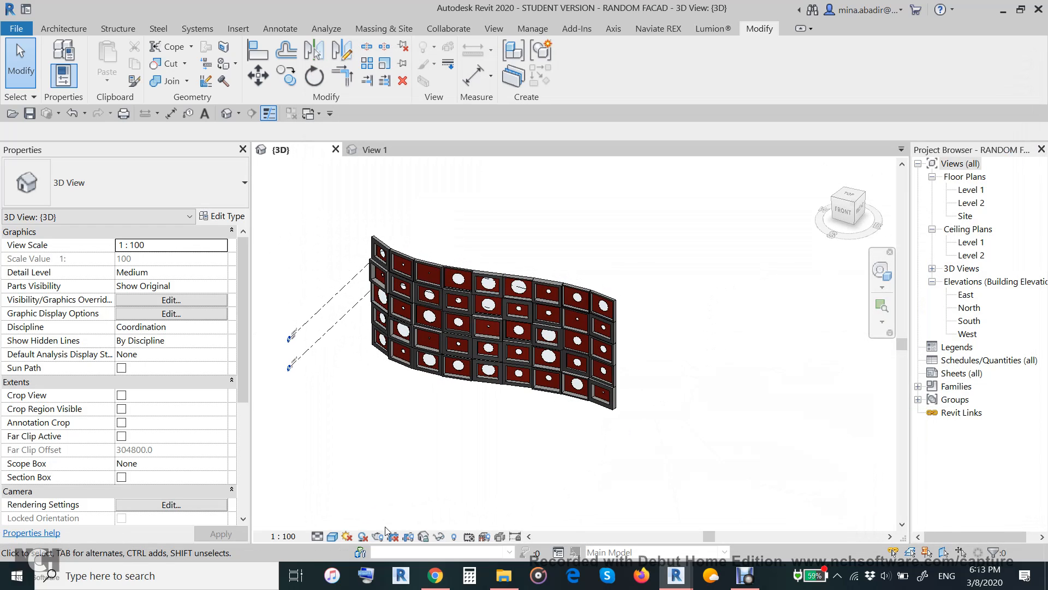
left_click(346, 537)
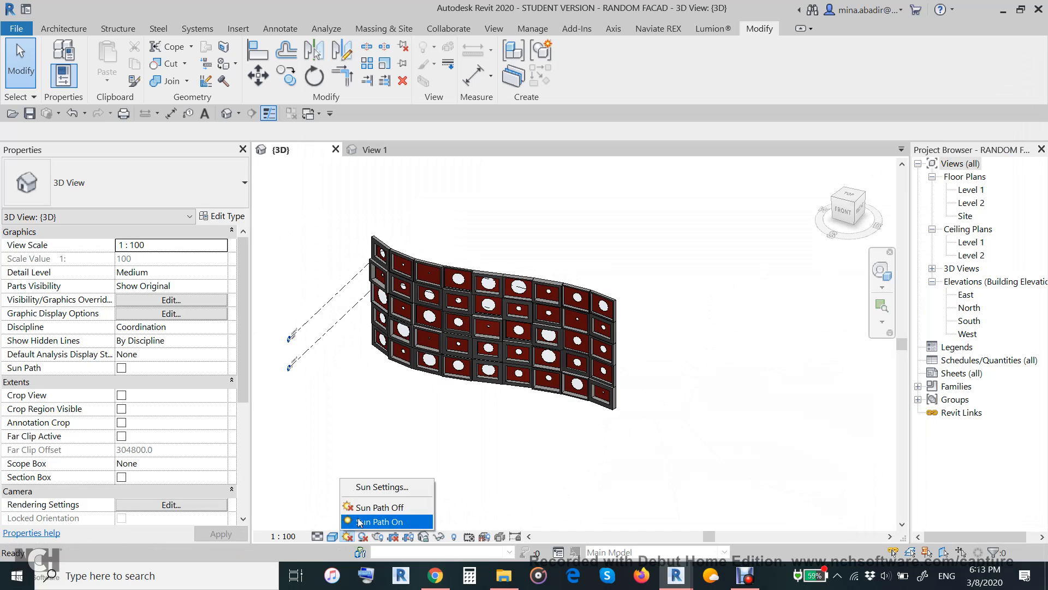
left_click(364, 522)
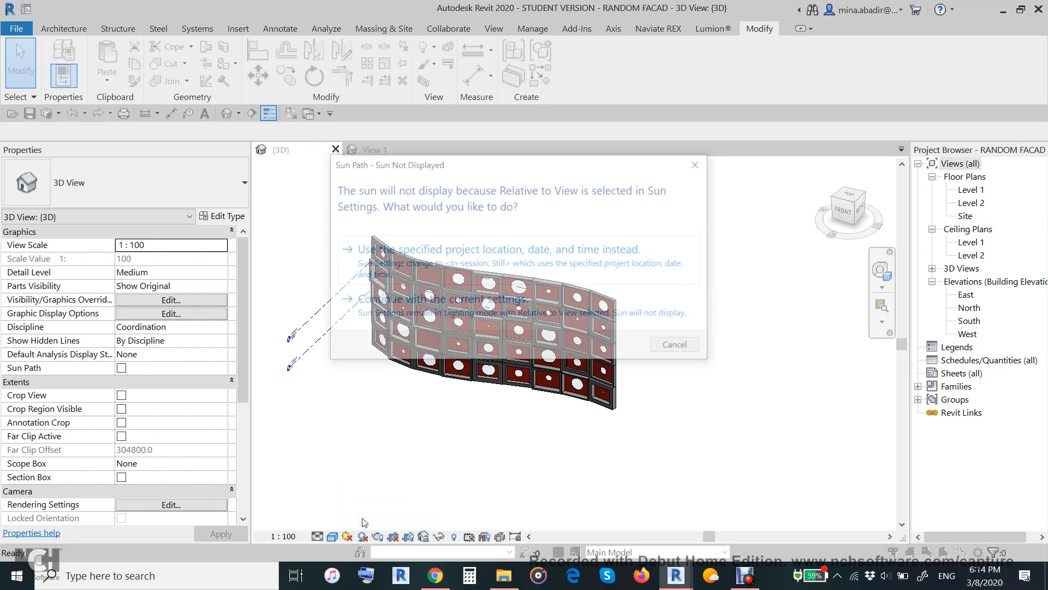
left_click(532, 279)
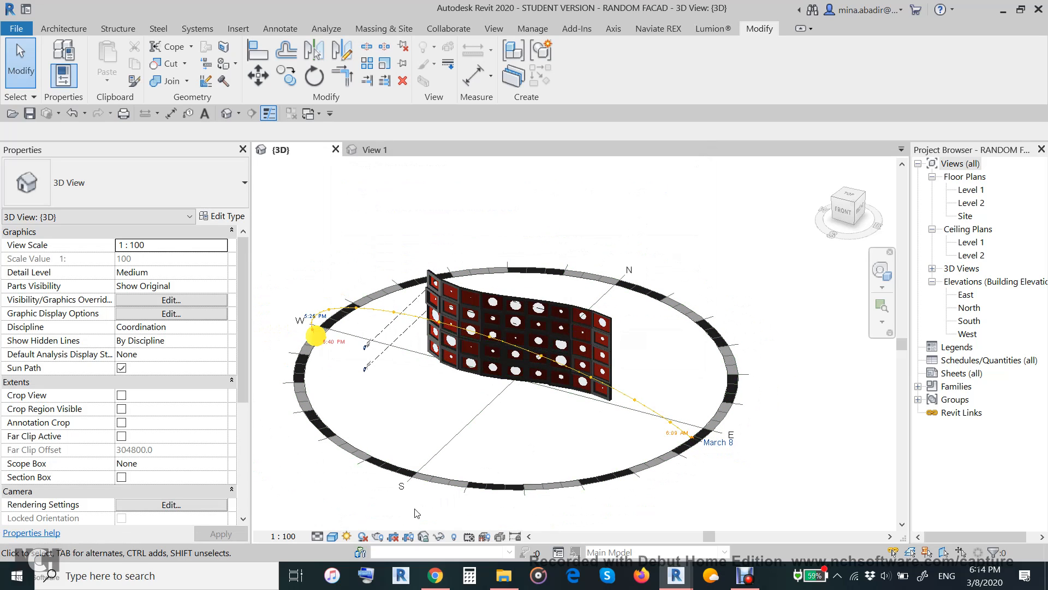
Accept the Still sun settings, move the sun along its path to 1:45 PM, and turn on shadows in the 3D view
left_click(347, 537)
left_click(380, 492)
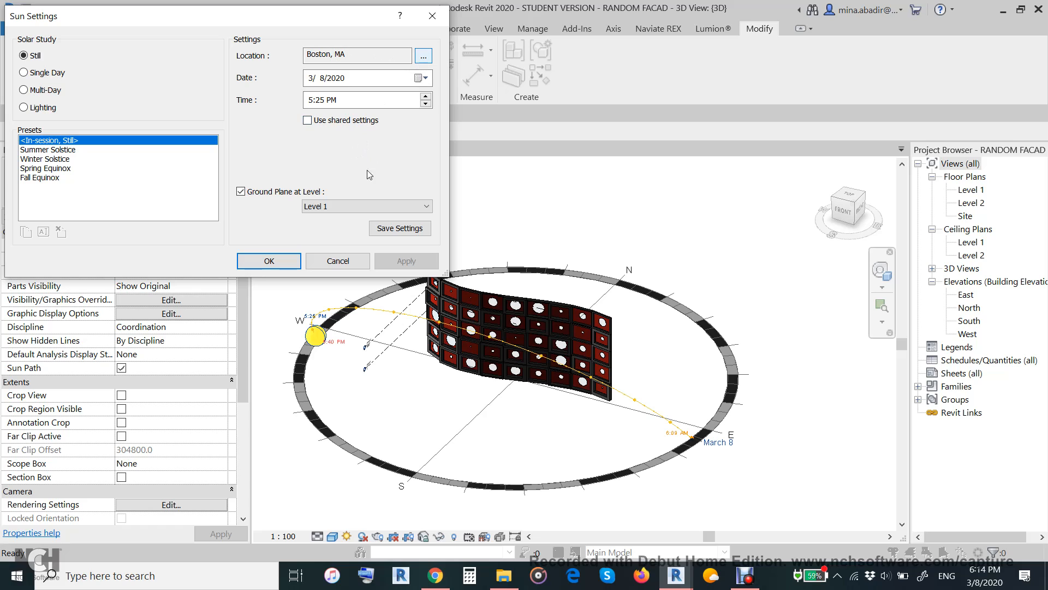
left_click(274, 265)
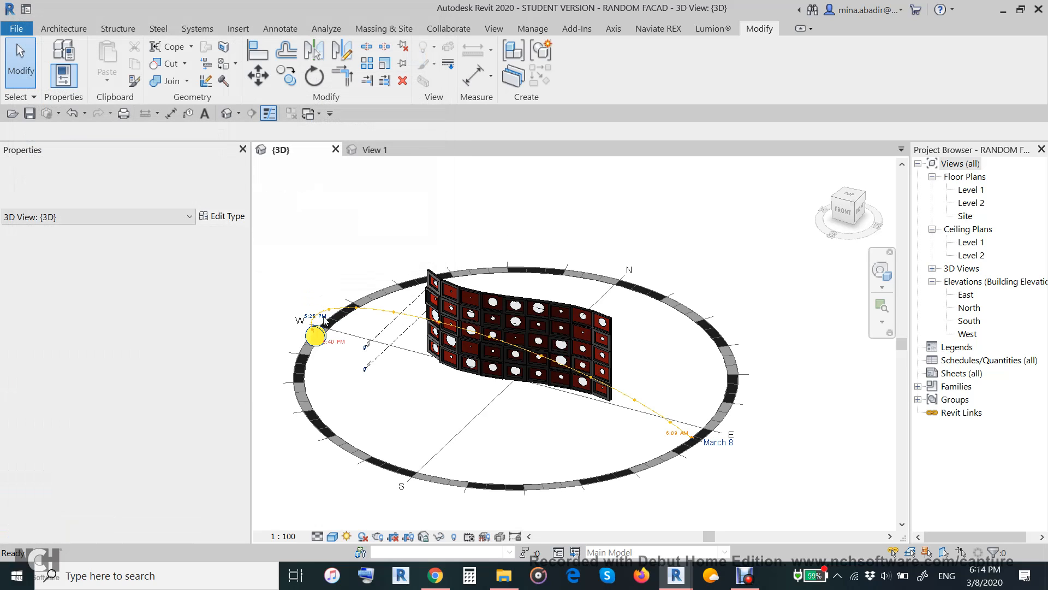
left_click_drag(337, 316, 365, 309)
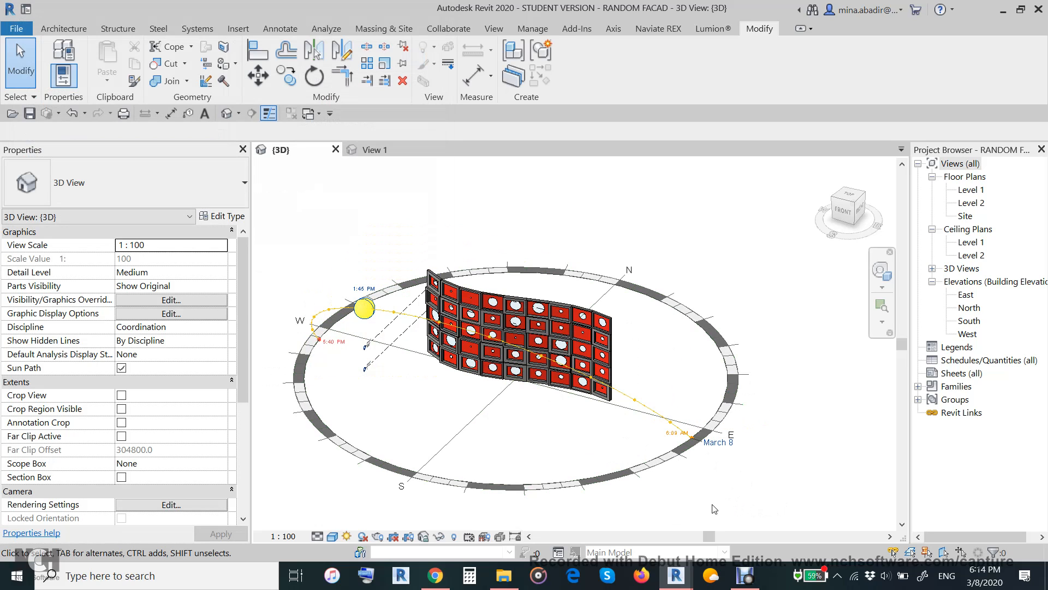
left_click(364, 536)
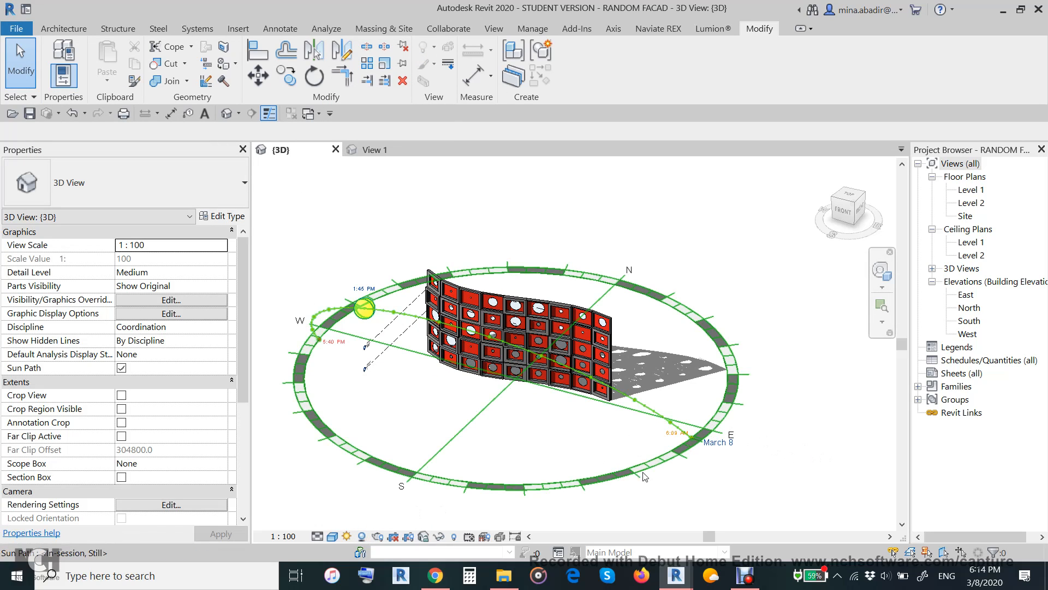
Turn off the sun path and view the facade and its cast shadow from other angles
left_click(348, 537)
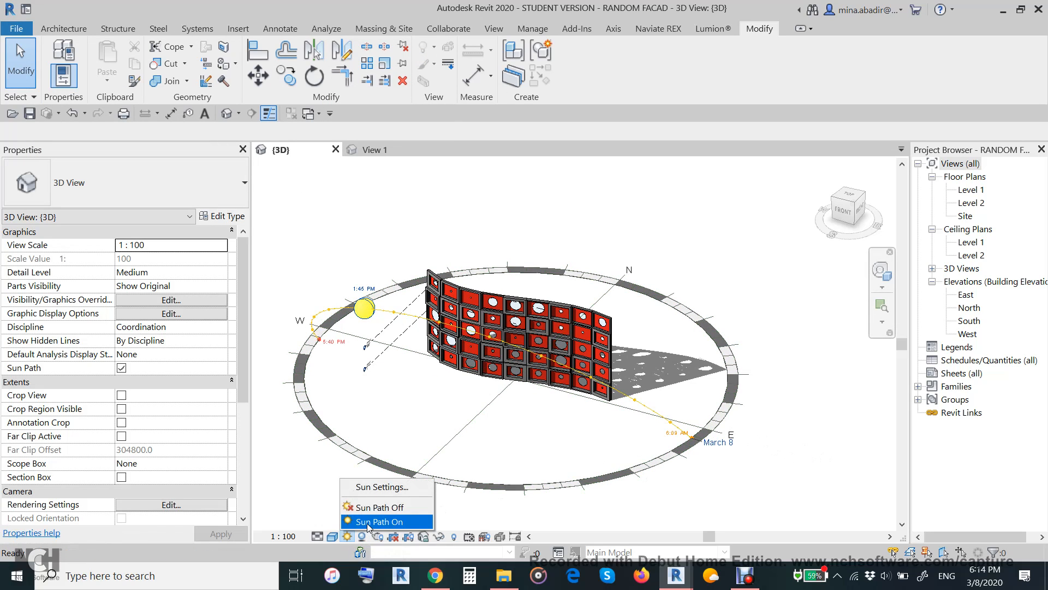
left_click(379, 507)
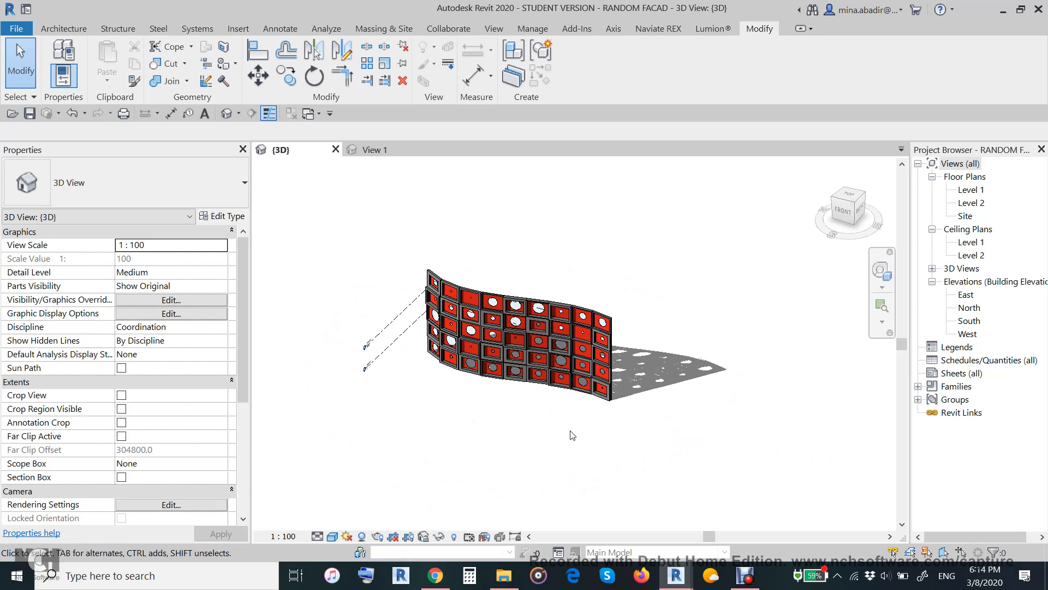
middle_click_drag(568, 439, 491, 420, "shift")
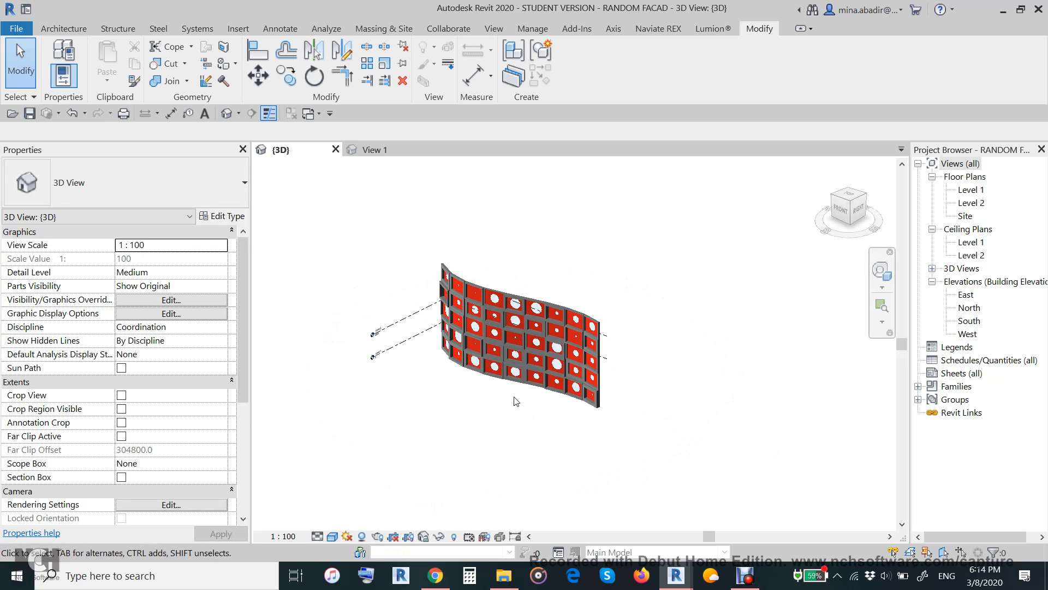
middle_click_drag(558, 415, 578, 430, "shift")
Turn the sun path back on to check the sun's position, and turn it off again
left_click(347, 536)
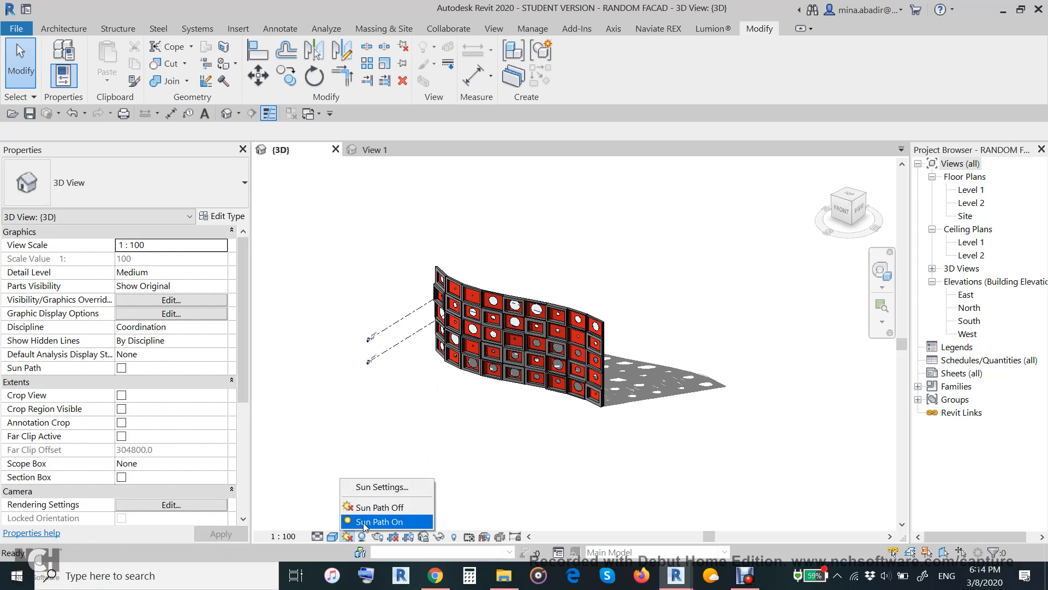
left_click(364, 523)
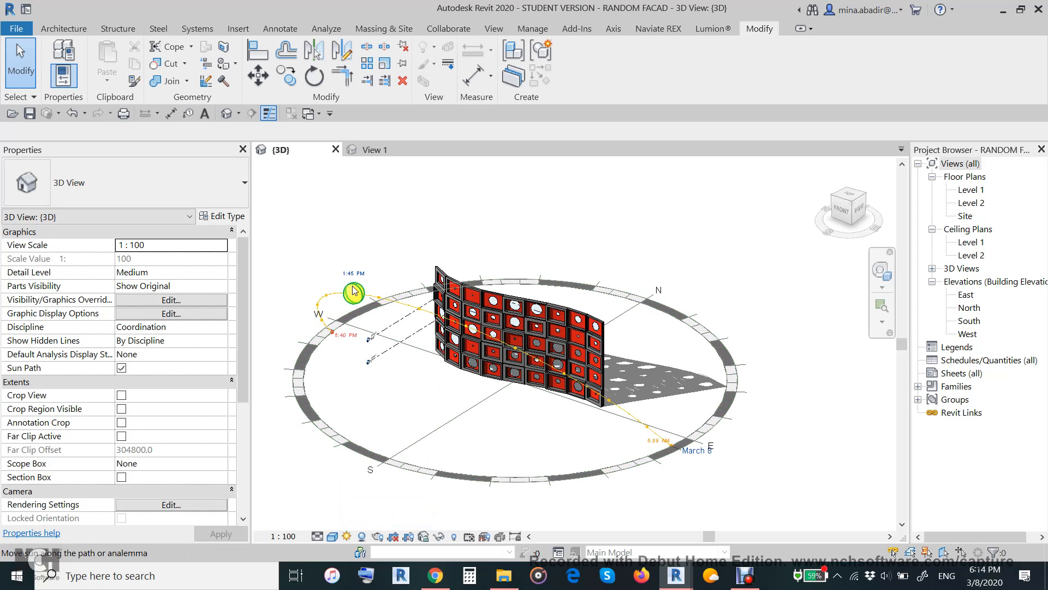
mouse_move(354, 292)
left_mouse_down()
mouse_move(555, 364)
mouse_move(353, 290)
left_mouse_up()
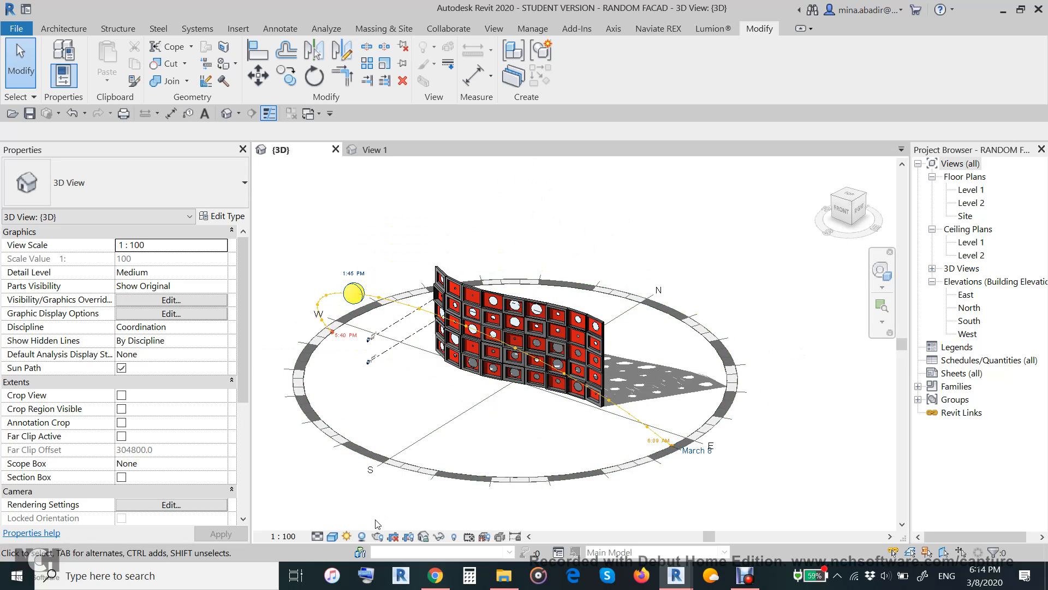
left_click(347, 536)
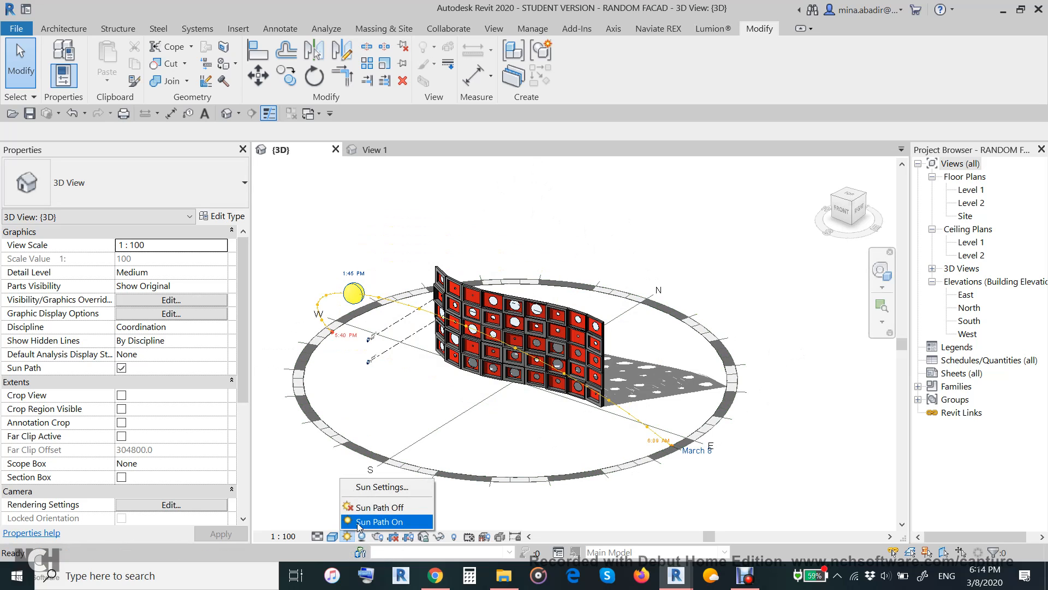
left_click(379, 507)
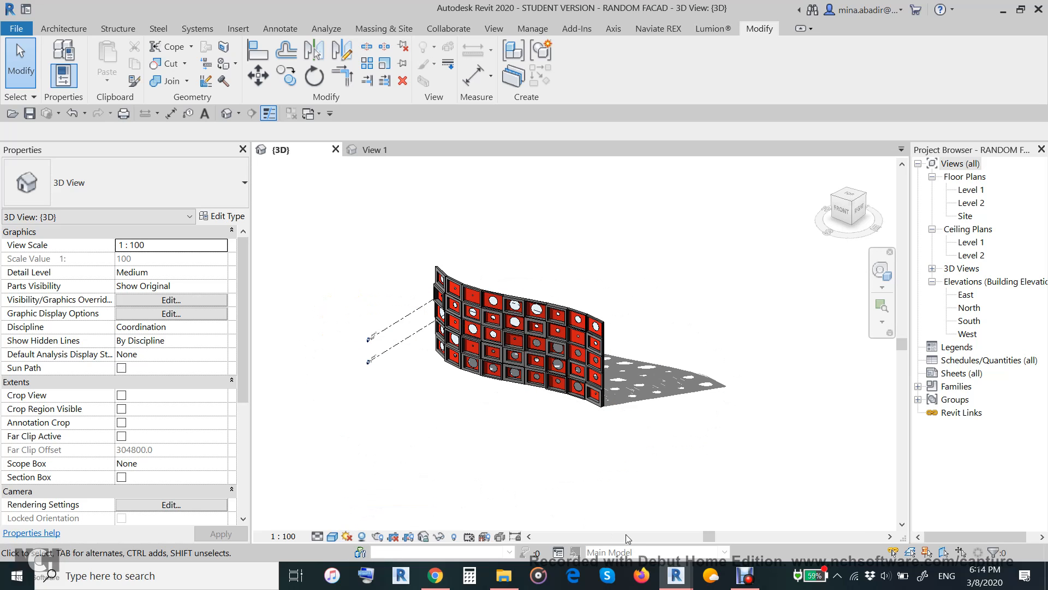
Bring Dynamo back beside the 3D view and run the graph twice to reshuffle the panels with shadows on
mouse_move(677, 577)
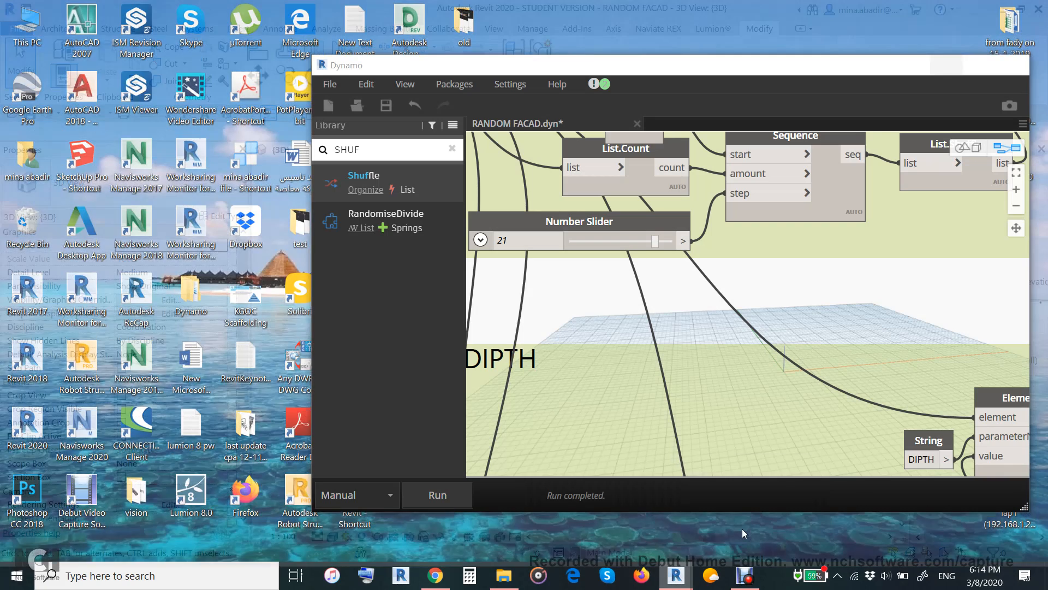
left_click(742, 537)
left_click_drag(377, 72, 769, 105)
scroll(490, 283, "up", 5)
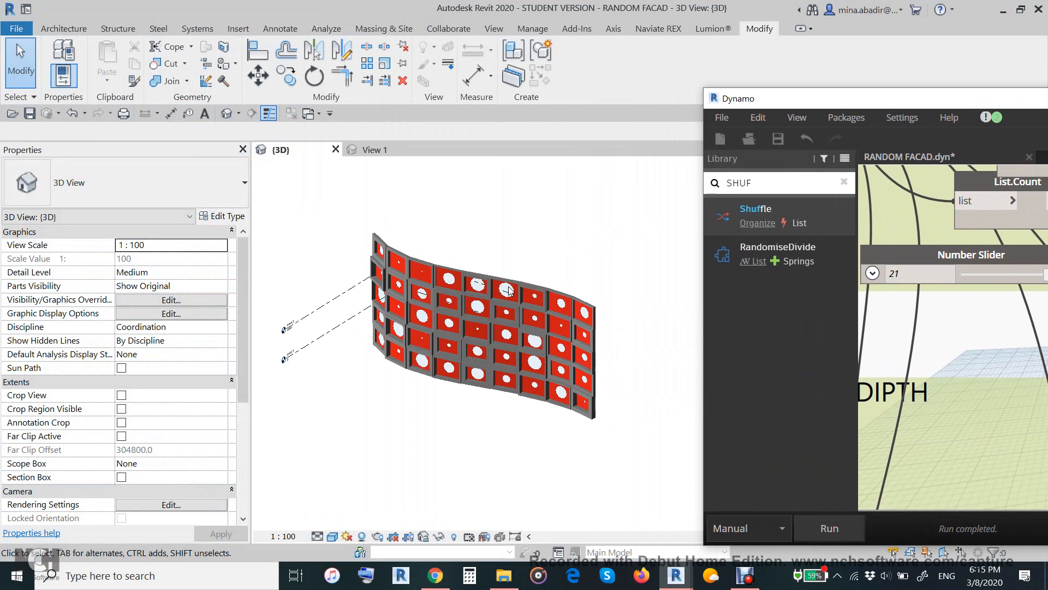
middle_click_drag(492, 227, 486, 220)
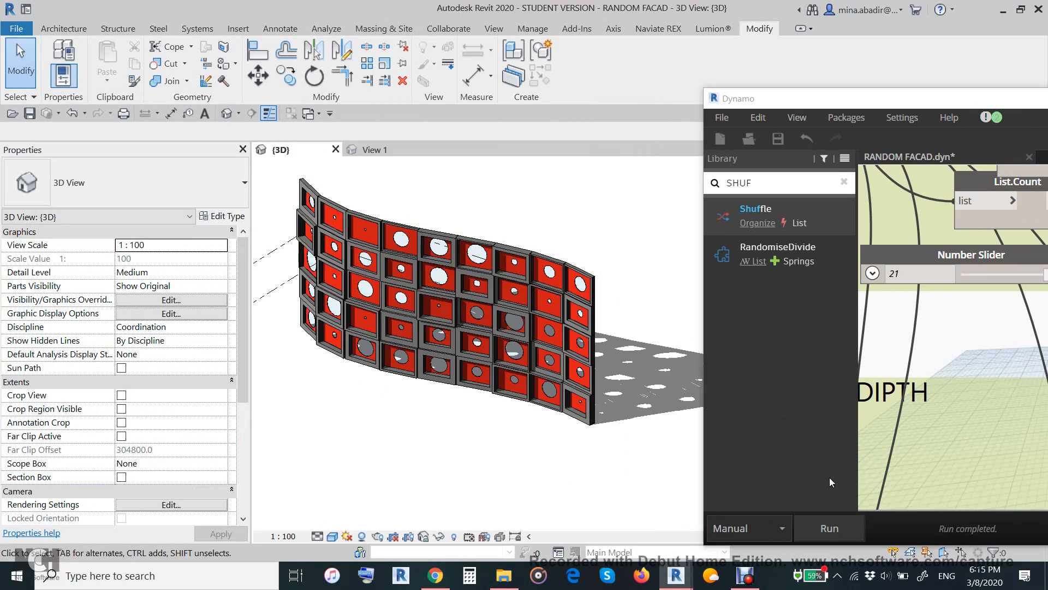
left_click(823, 521)
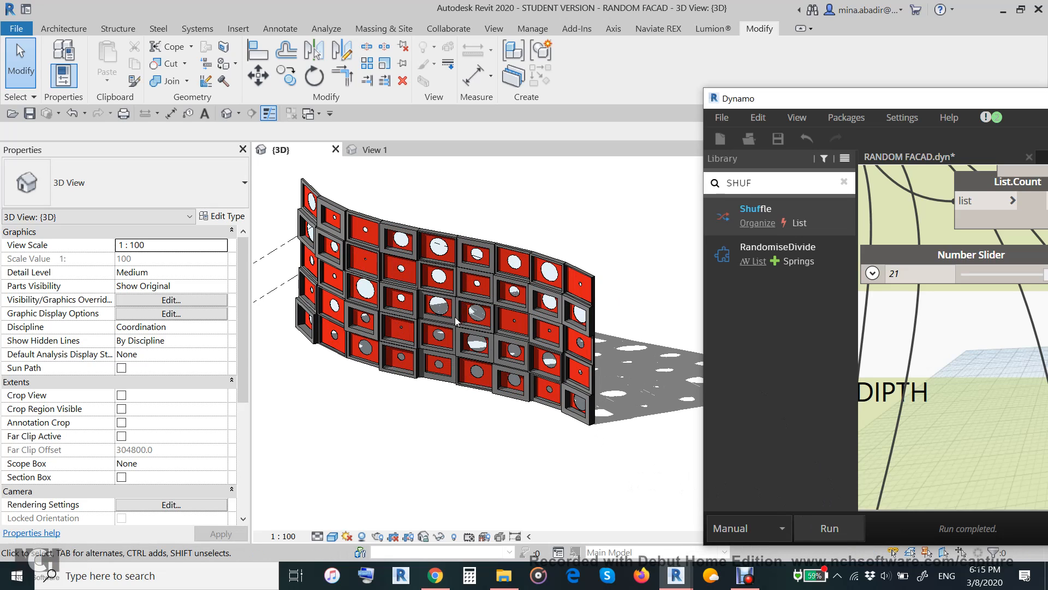
left_click(826, 527)
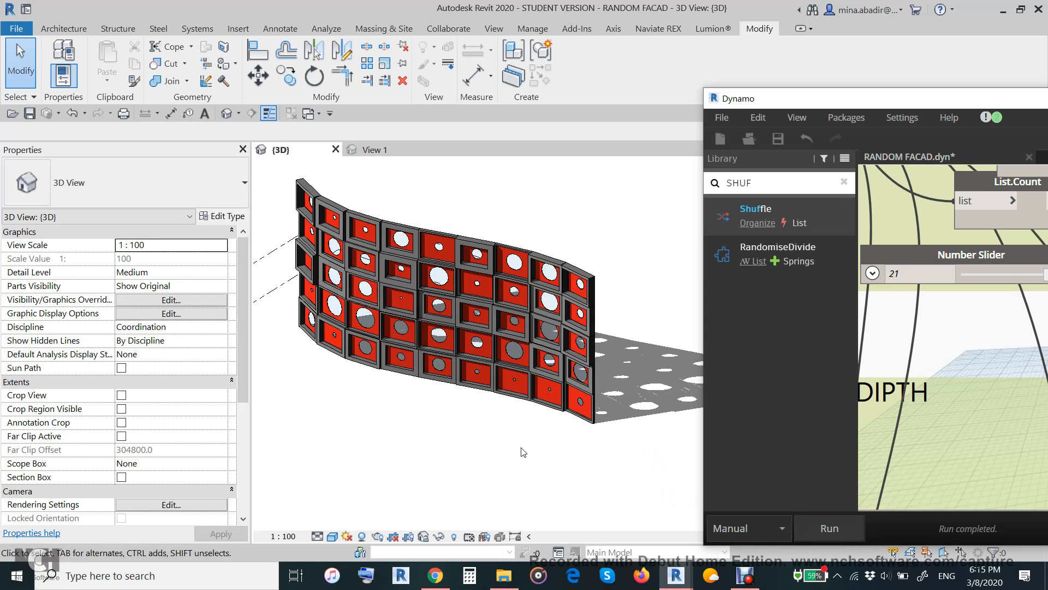
Show mass form and floors in the 3D view and stretch the mass's top upward to a gross volume of about 7719 m³
scroll(511, 441, "down", 2)
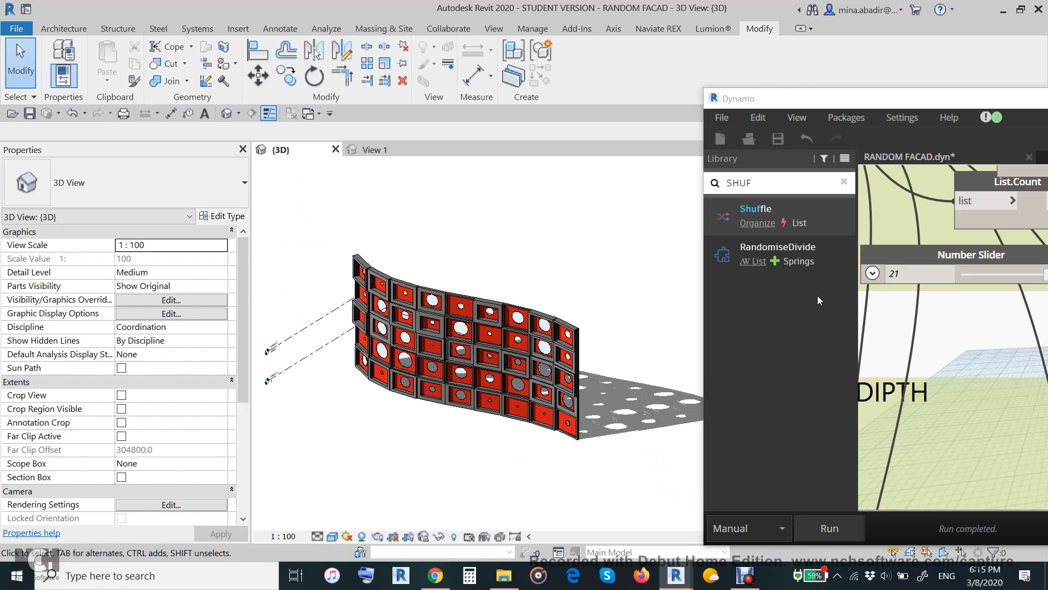
left_click_drag(855, 104, 1021, 96)
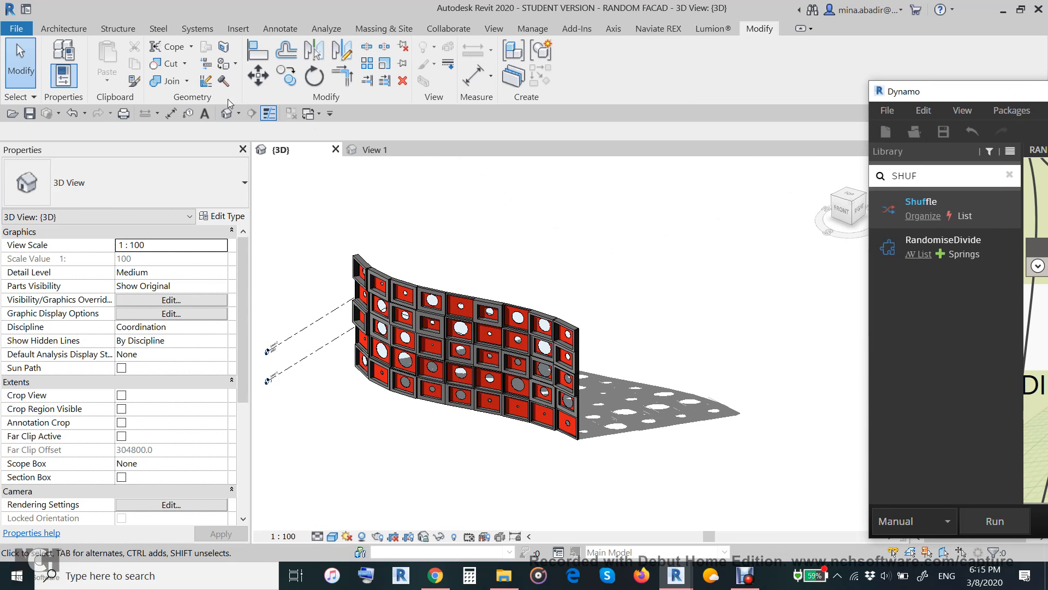
left_click(384, 29)
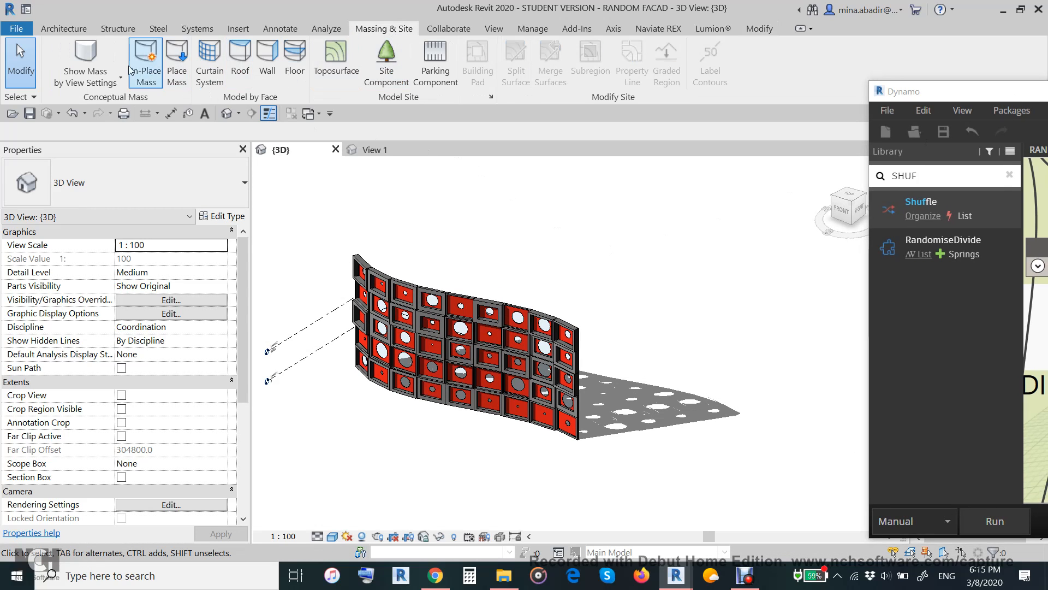
left_click(85, 57)
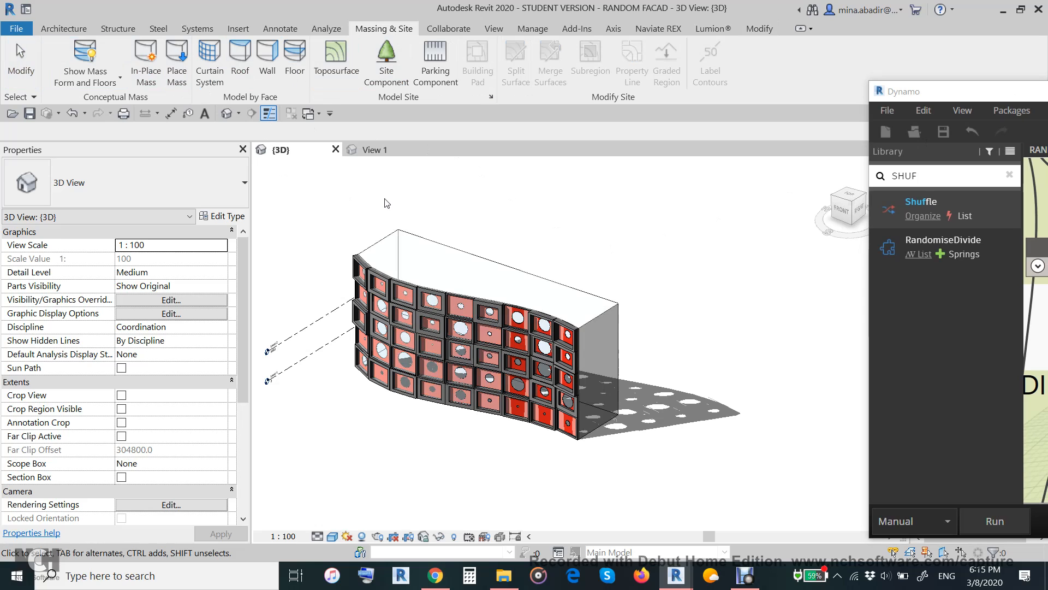
left_click(423, 241)
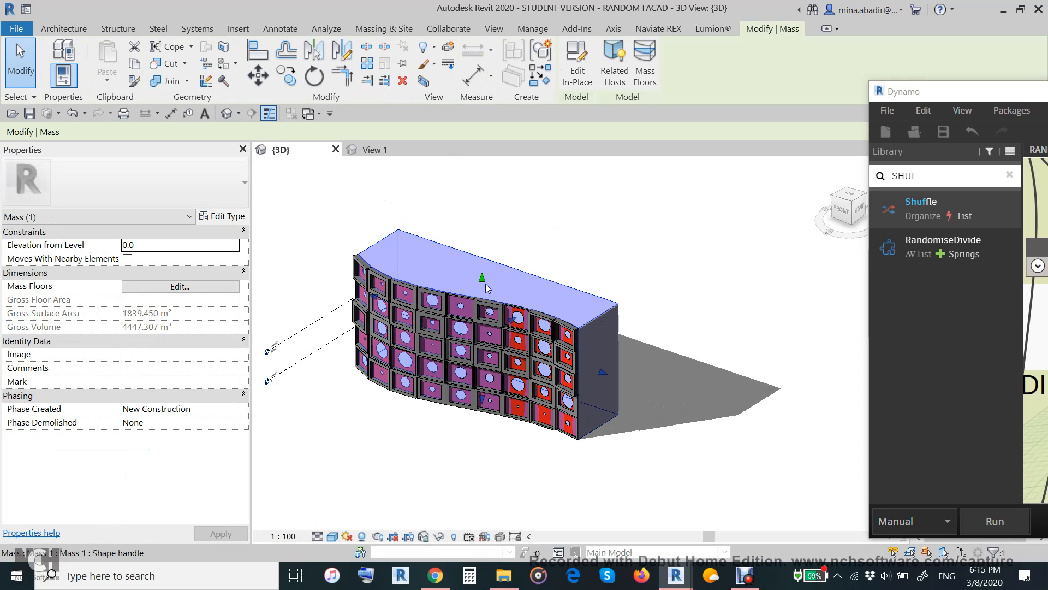
left_click_drag(488, 288, 473, 200)
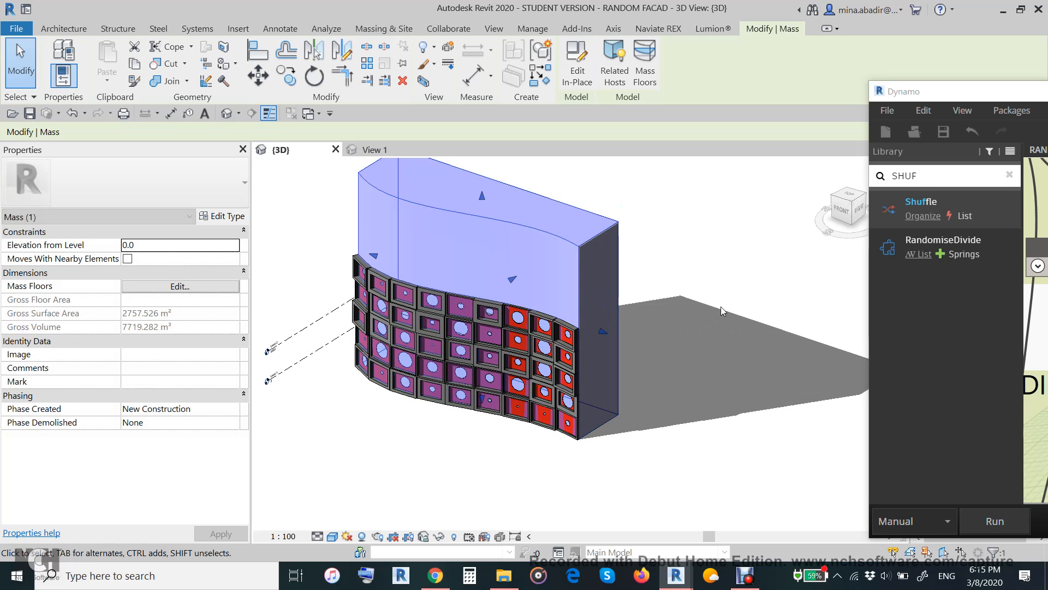
left_click(714, 264)
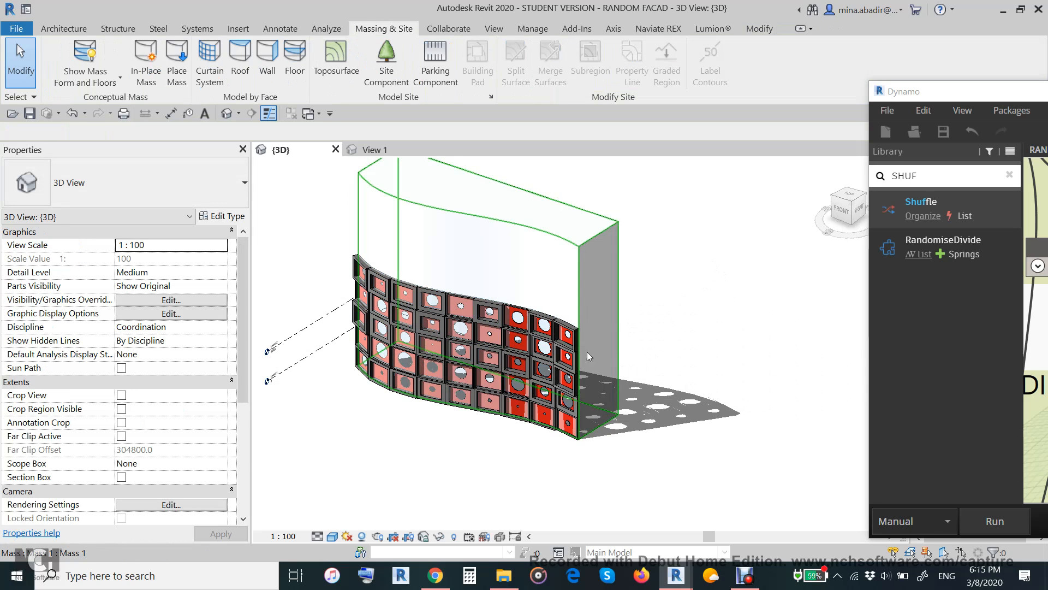
Update the rand cw curtain system to the face of the taller mass
left_click(542, 321)
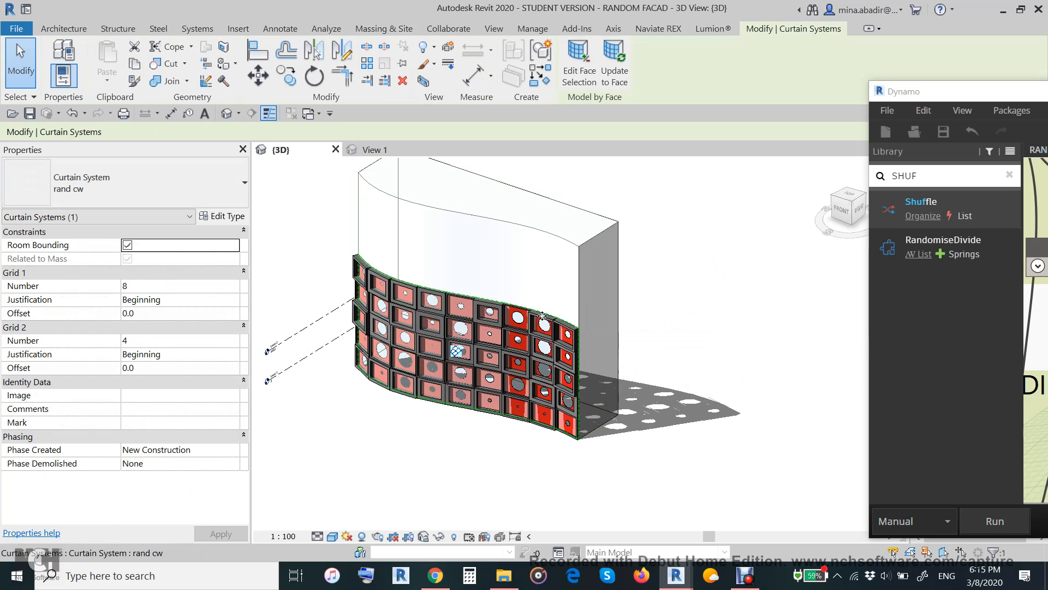
left_click(616, 76)
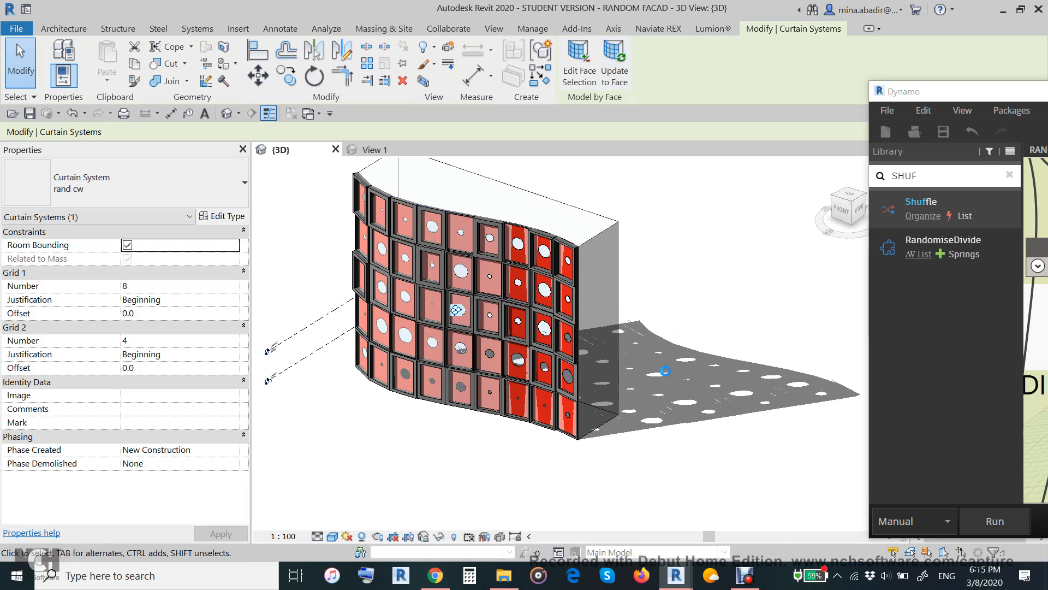
left_click(687, 301)
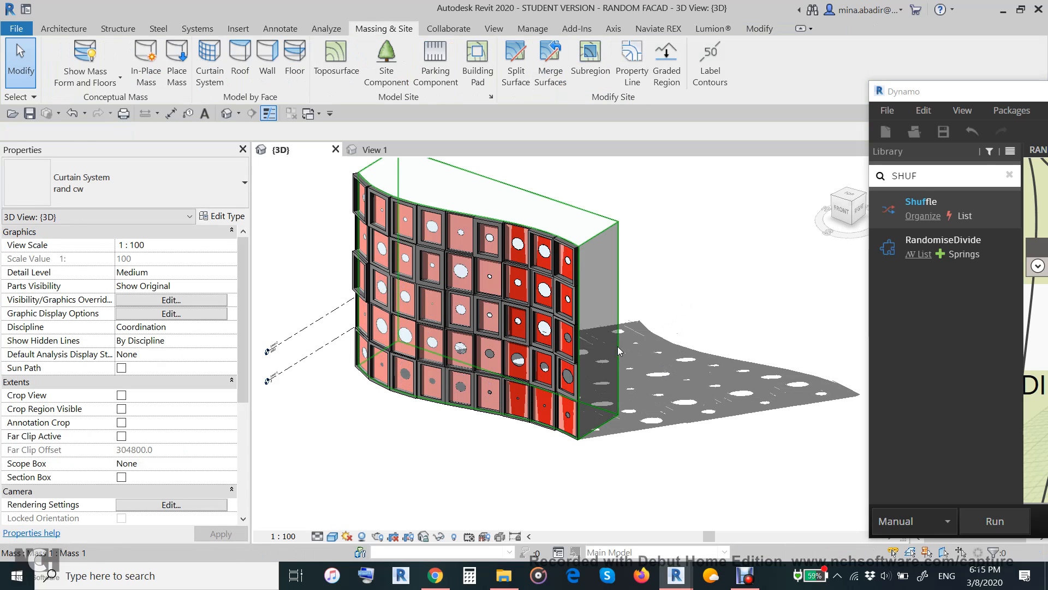
Stretch the mass sideways to a gross volume of about 9409 m³ and update the curtain system to the lengthened face
left_click(604, 296)
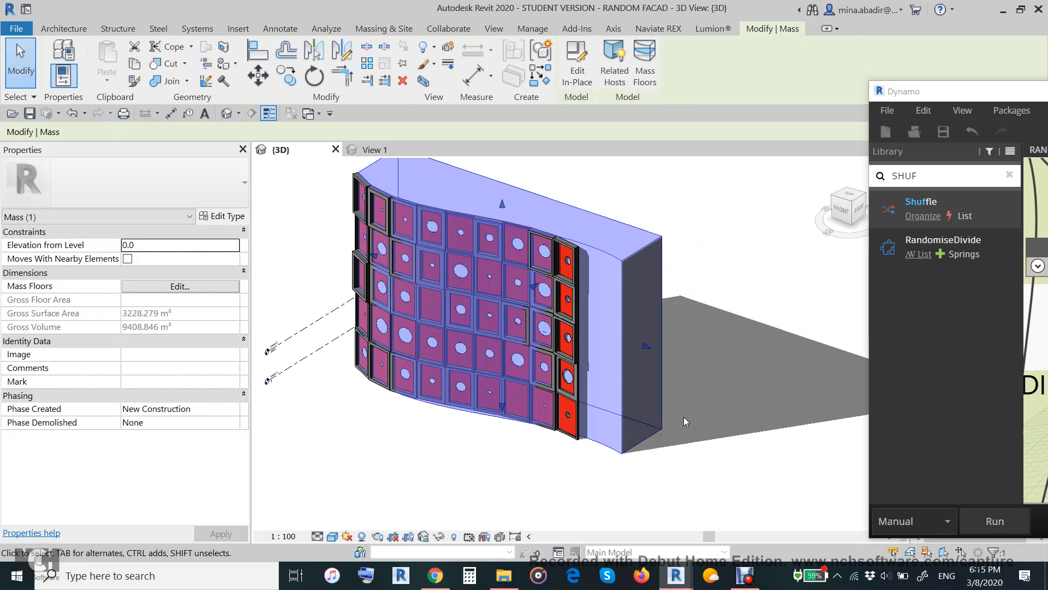
left_click(688, 206)
left_click(596, 210)
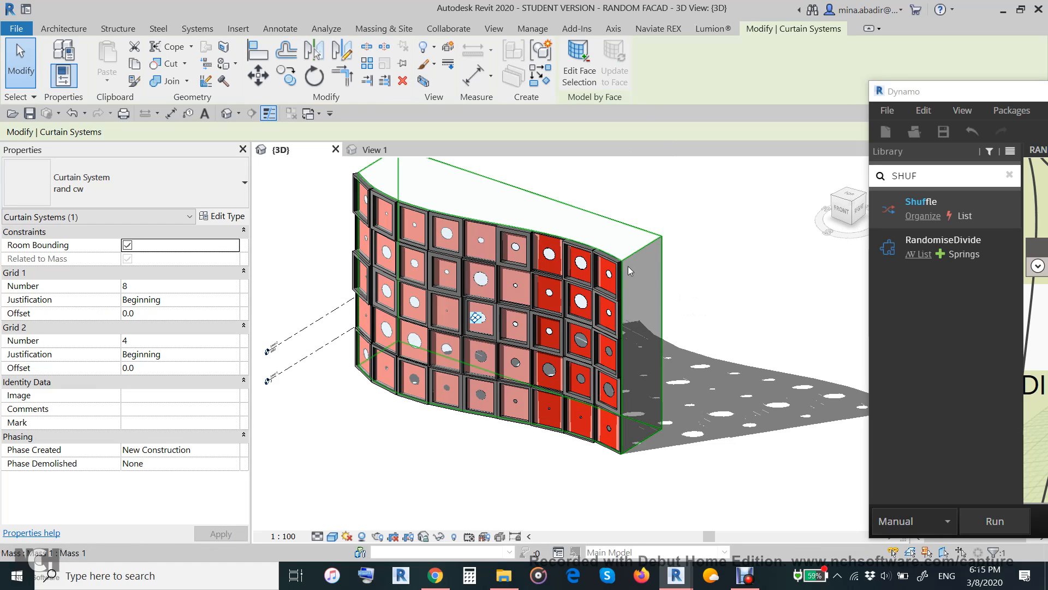
Set mass display back to view settings so only the curtain panels show in the 3D view
left_click(384, 28)
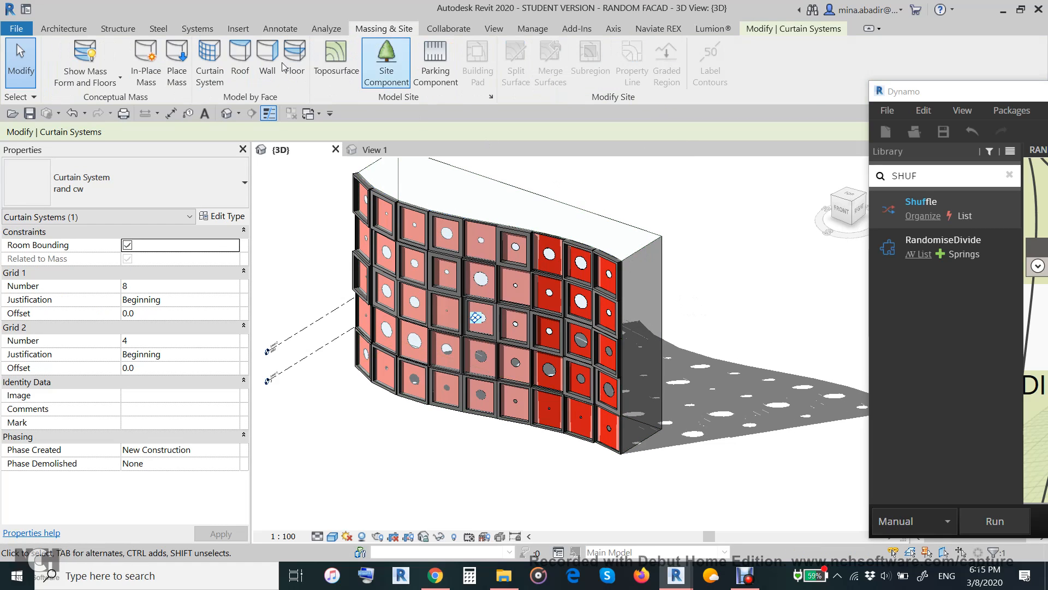
left_click(97, 58)
left_click(591, 235)
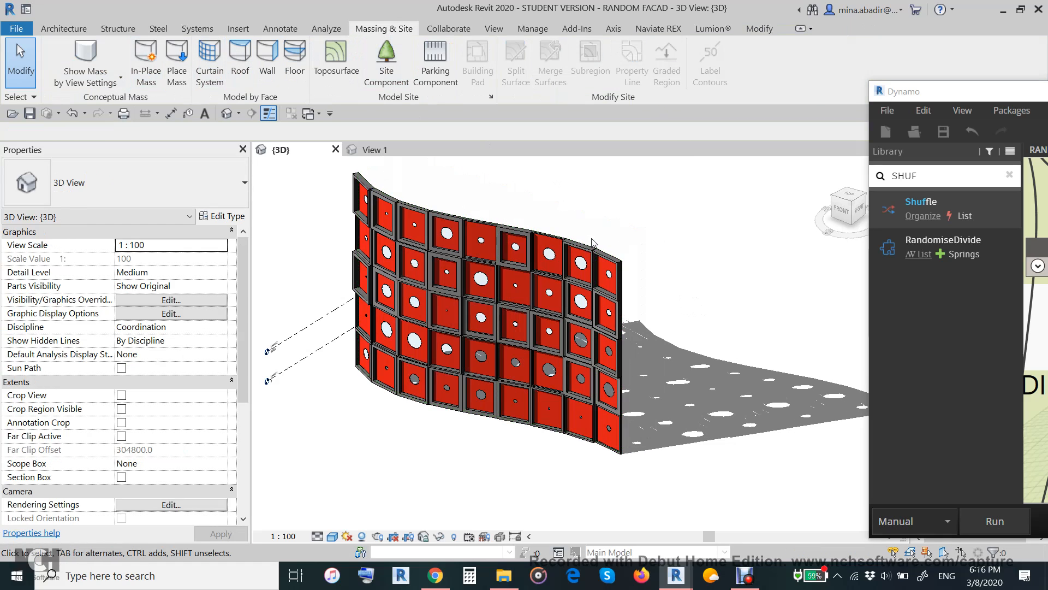
Run the Dynamo graph to reshuffle the panel values across the enlarged facade
scroll(591, 239, "down", 2)
left_click(995, 522)
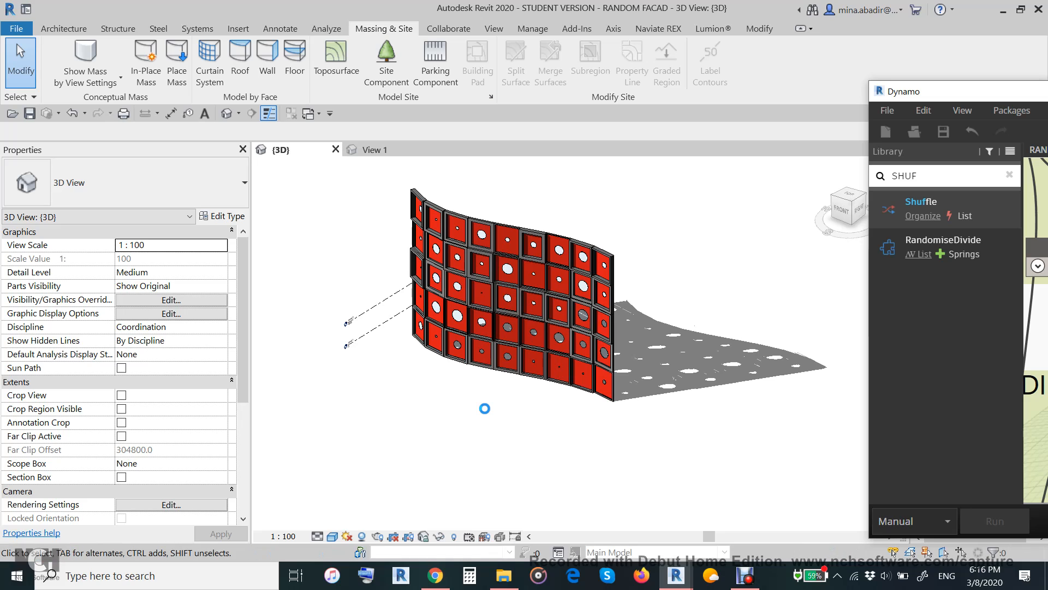
scroll(557, 289, "up", 3)
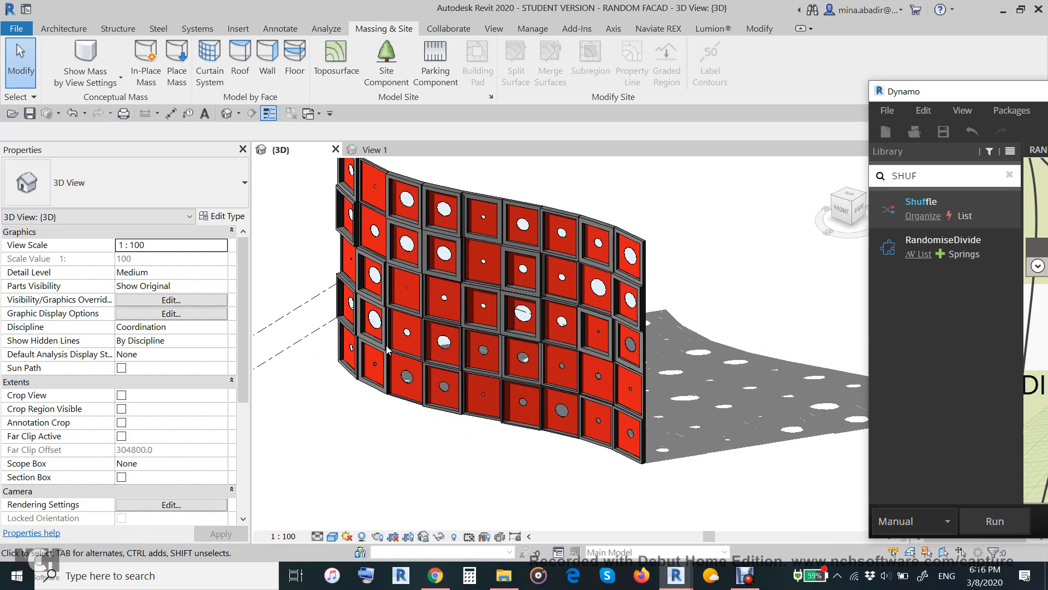
scroll(476, 319, "down", 2)
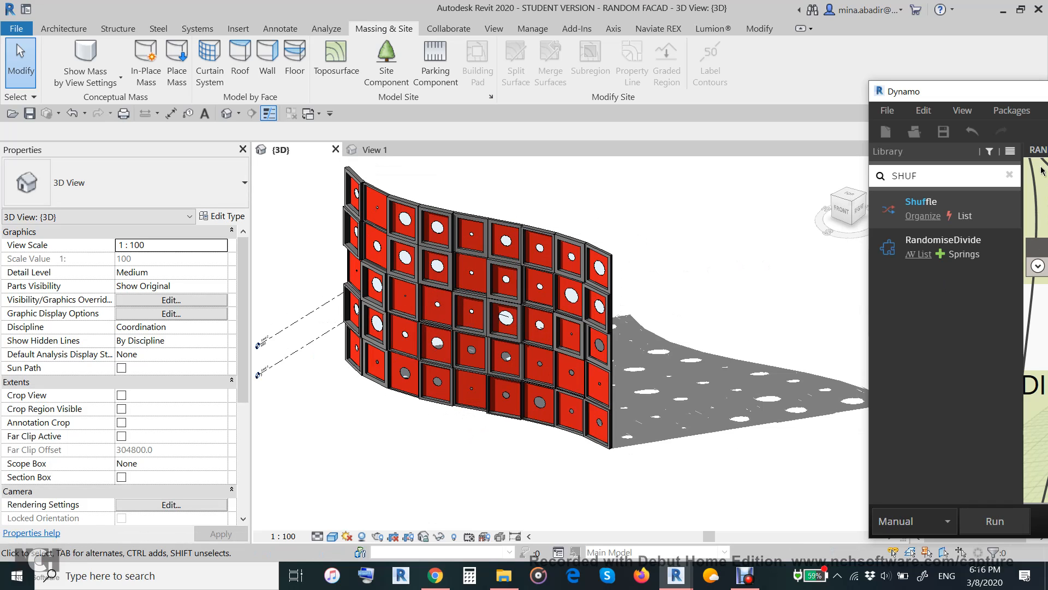
Bring the Dynamo graph into view, set the DIA number slider to 24 and run the graph
left_click_drag(967, 96, 791, 83)
scroll(894, 351, "down", 3)
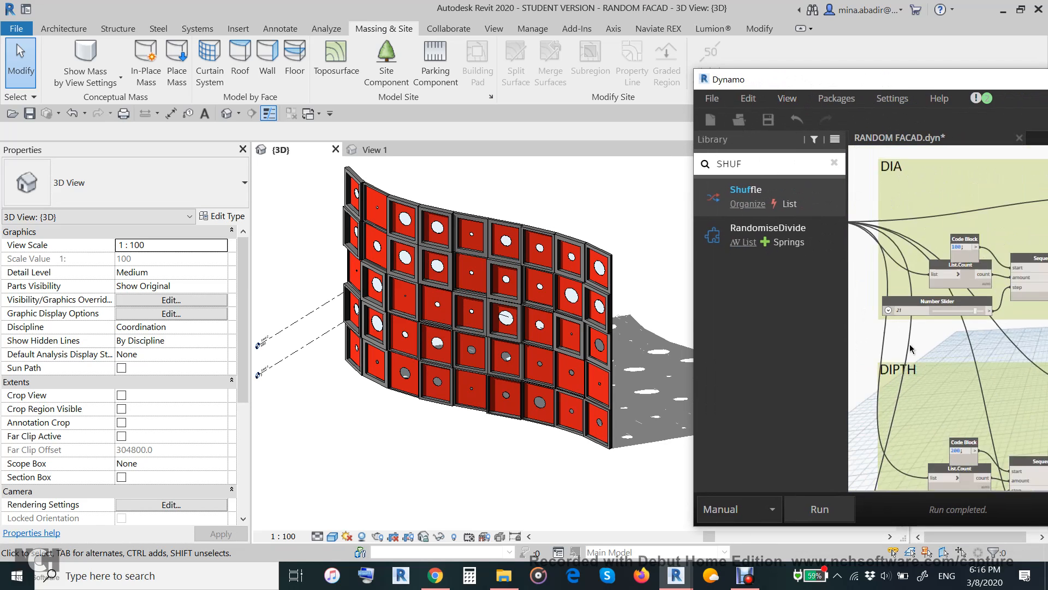
scroll(893, 351, "up", 5)
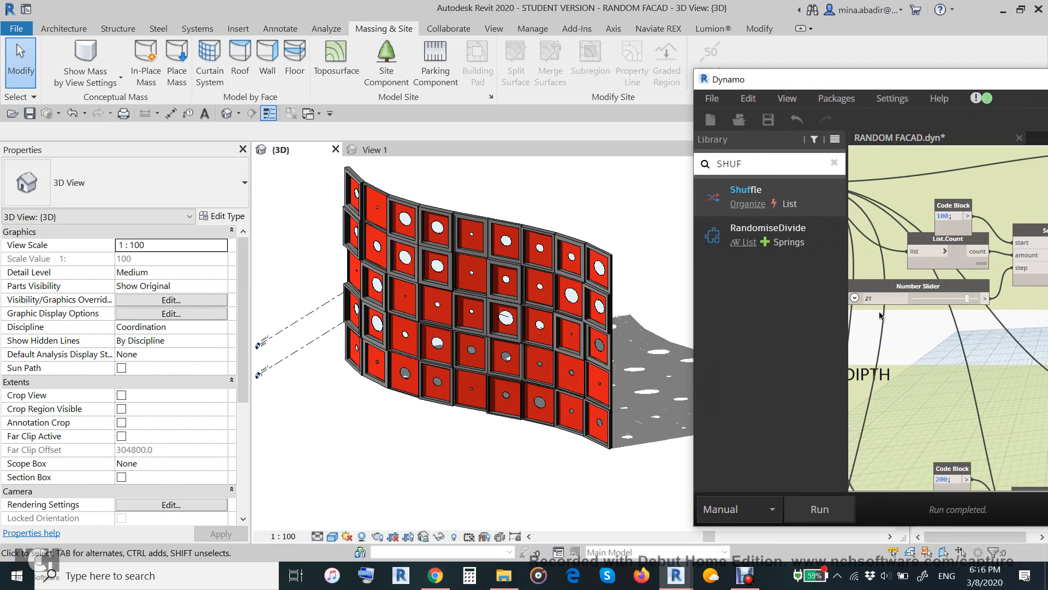
middle_click_drag(886, 319, 906, 327)
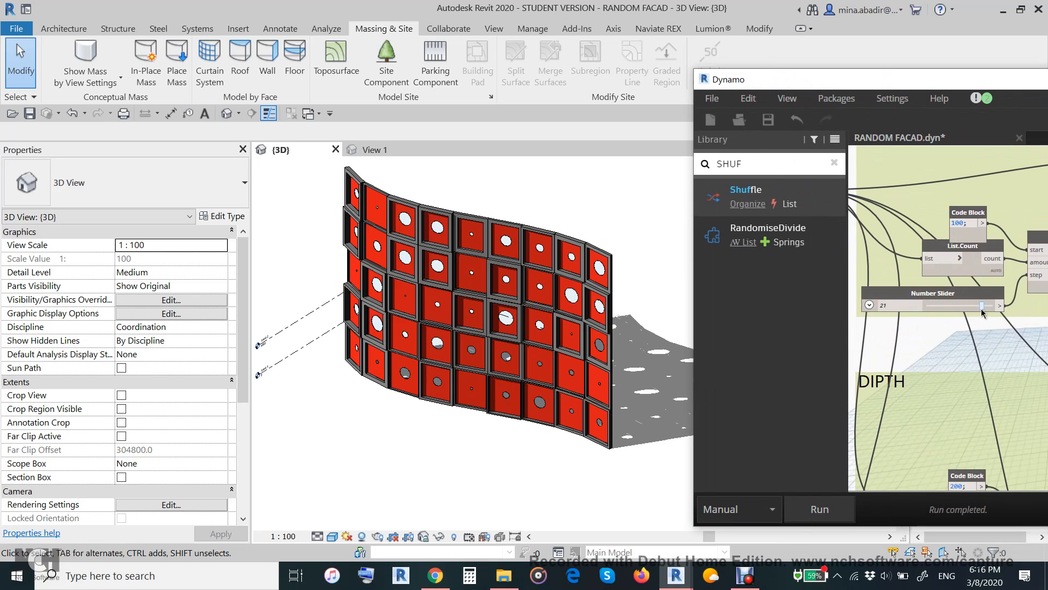
left_click(843, 515)
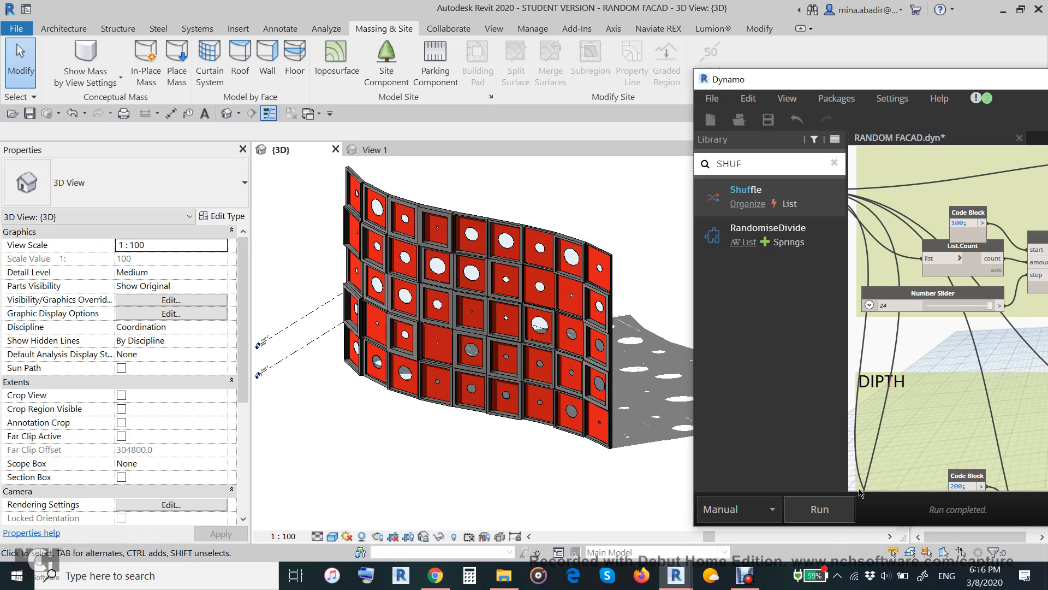
Raise the DIPTH number slider slightly and run the graph to update the panel depths
scroll(942, 390, "down", 3)
scroll(944, 391, "up", 5)
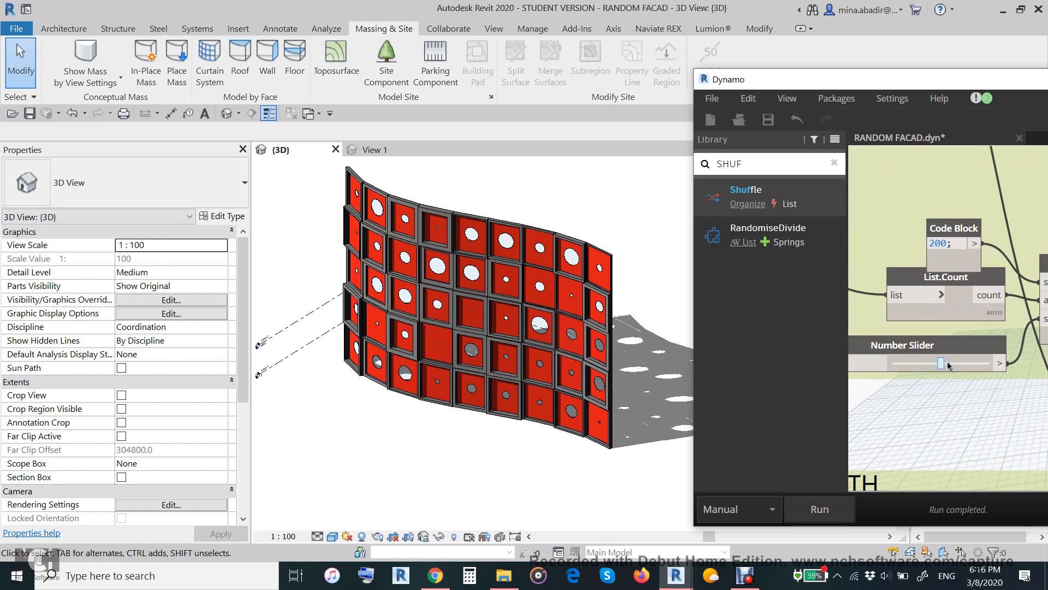
left_click_drag(949, 366, 960, 367)
left_click(819, 508)
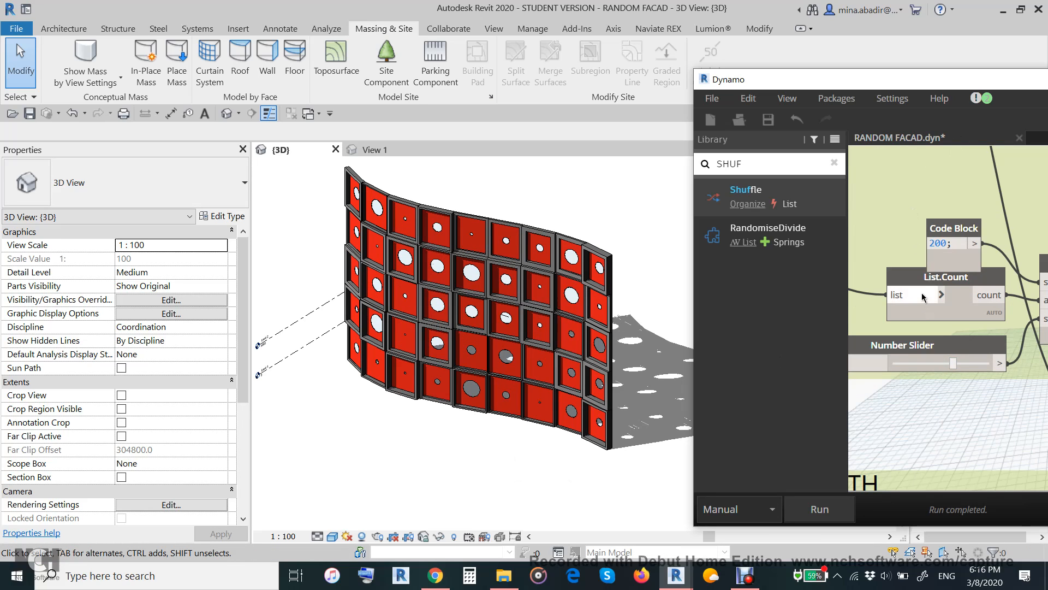
Raise the DIA number slider's maximum above 25, set the slider to 30 and run the graph
scroll(934, 295, "down", 3)
scroll(919, 241, "down", 2)
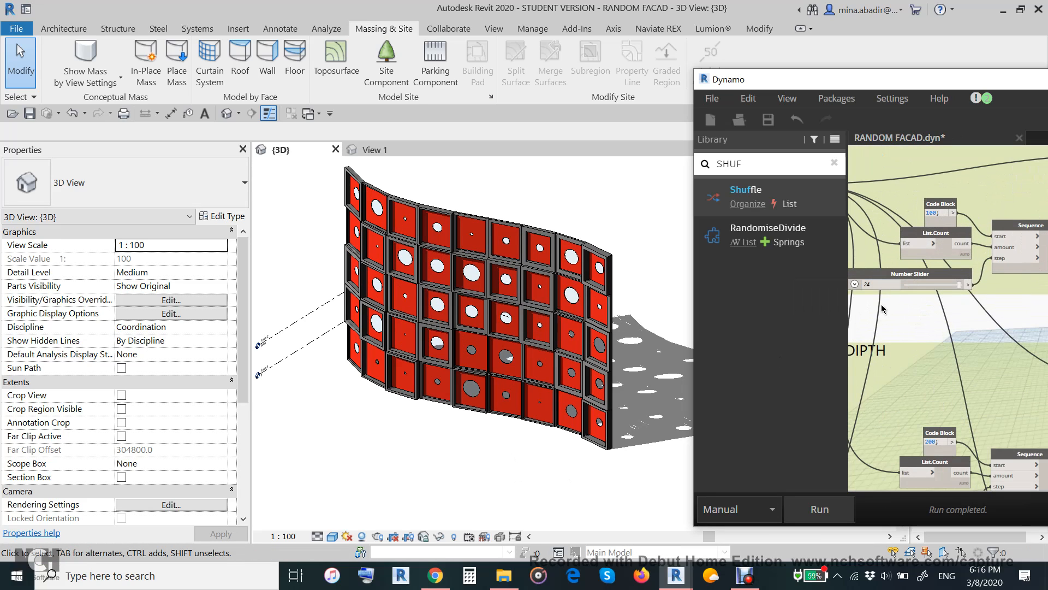
scroll(882, 268, "up", 5)
left_click(886, 260)
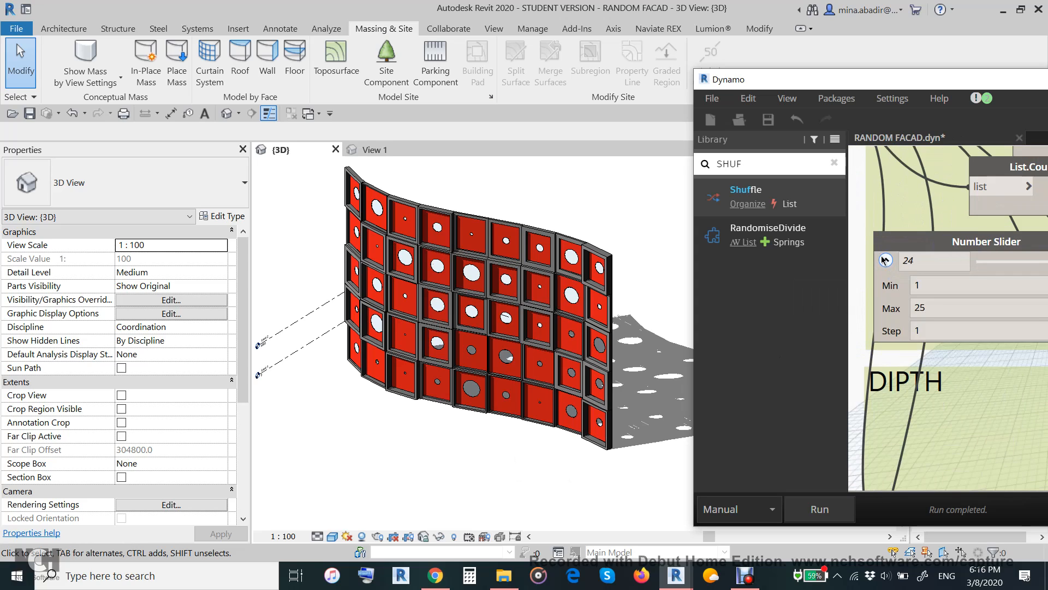
scroll(887, 262, "down", 2)
left_click_drag(924, 291, 894, 294)
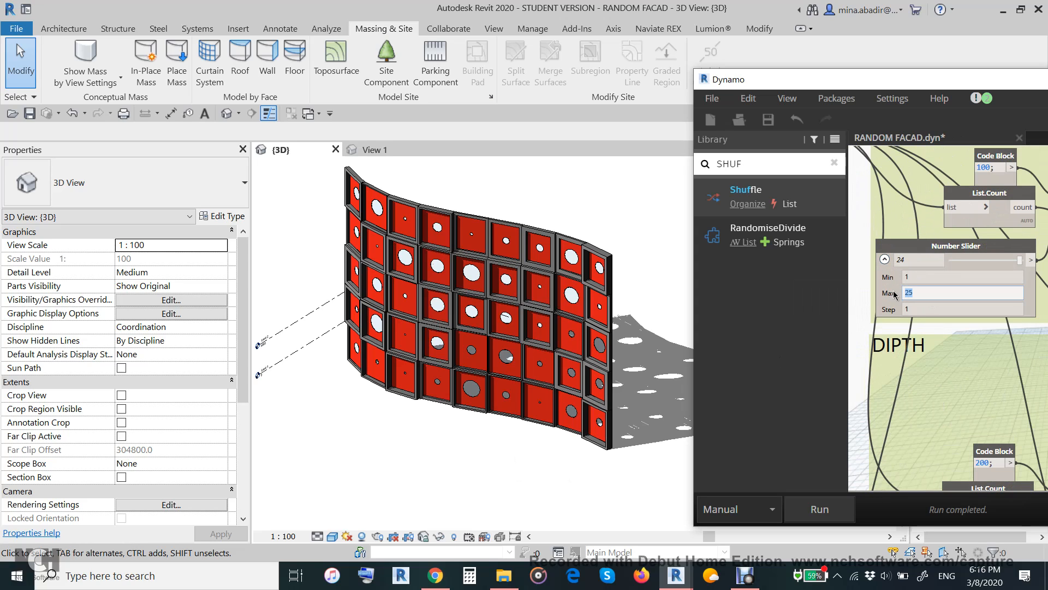
left_click(885, 261)
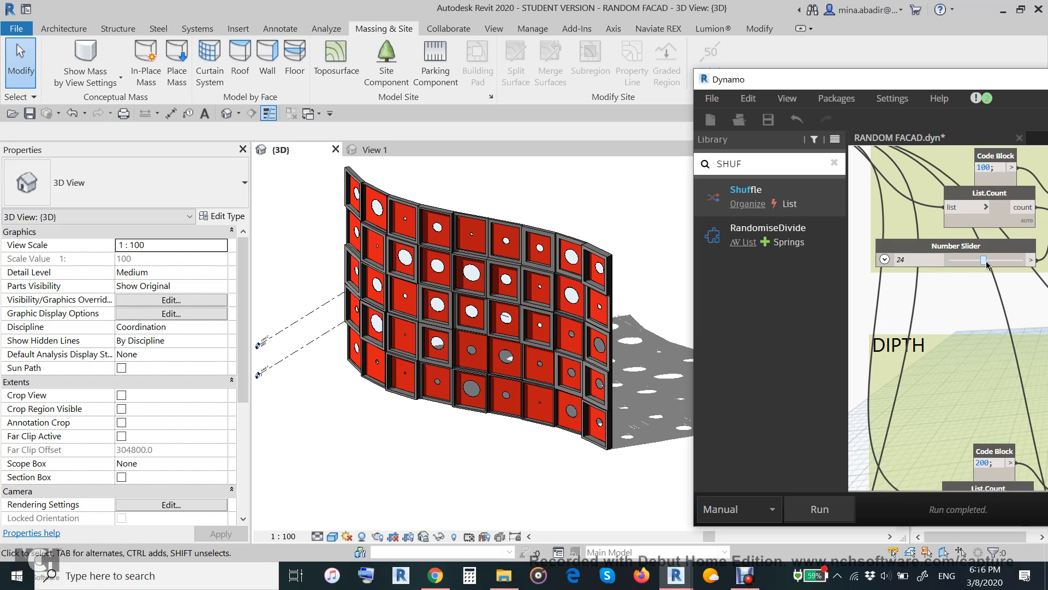
left_click_drag(991, 263, 993, 264)
left_click(820, 509)
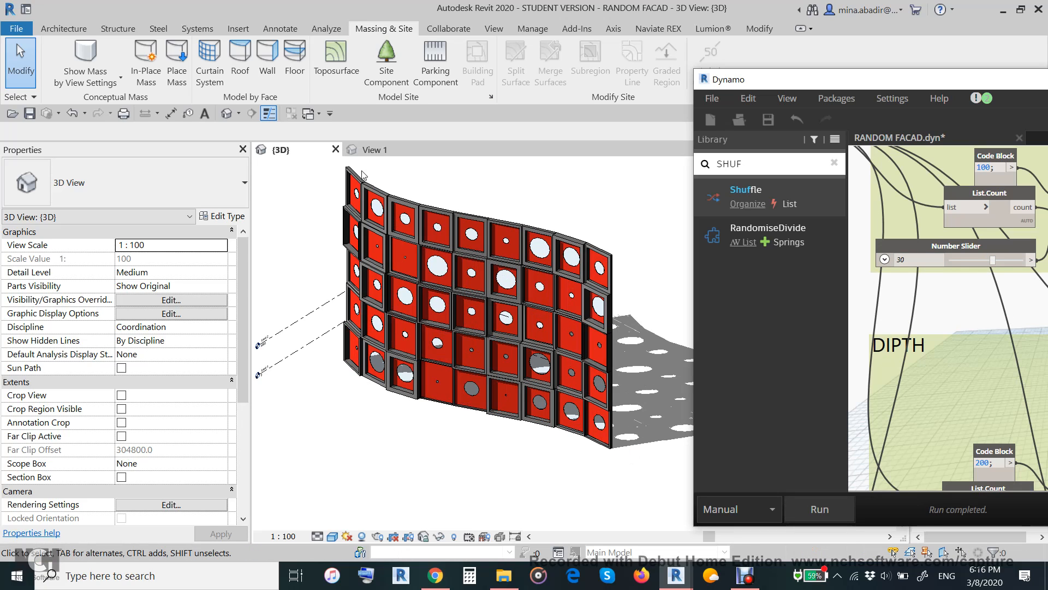
scroll(487, 466, "down", 2)
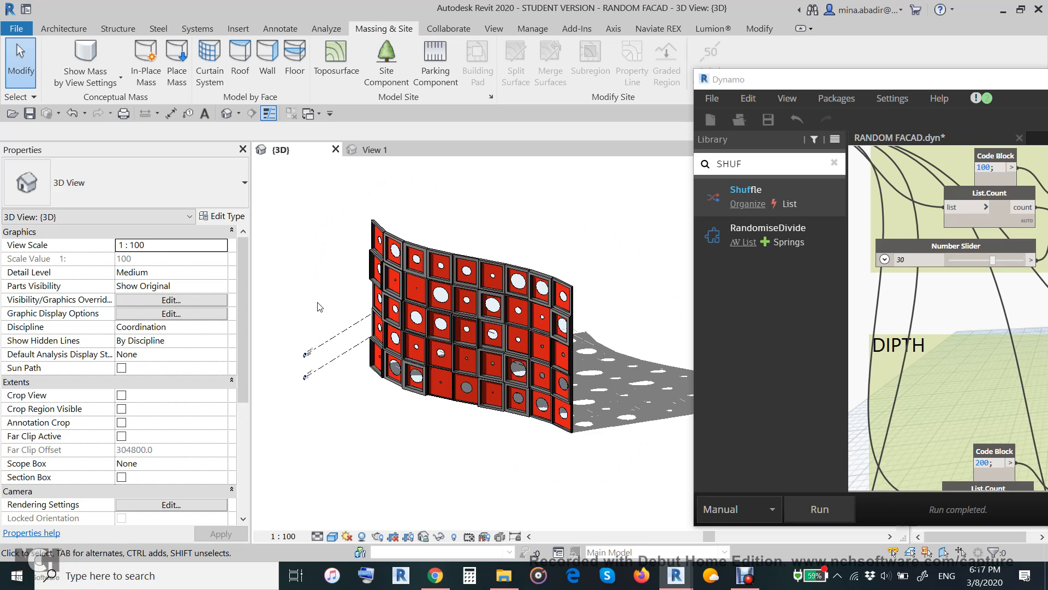
scroll(925, 364, "down", 5)
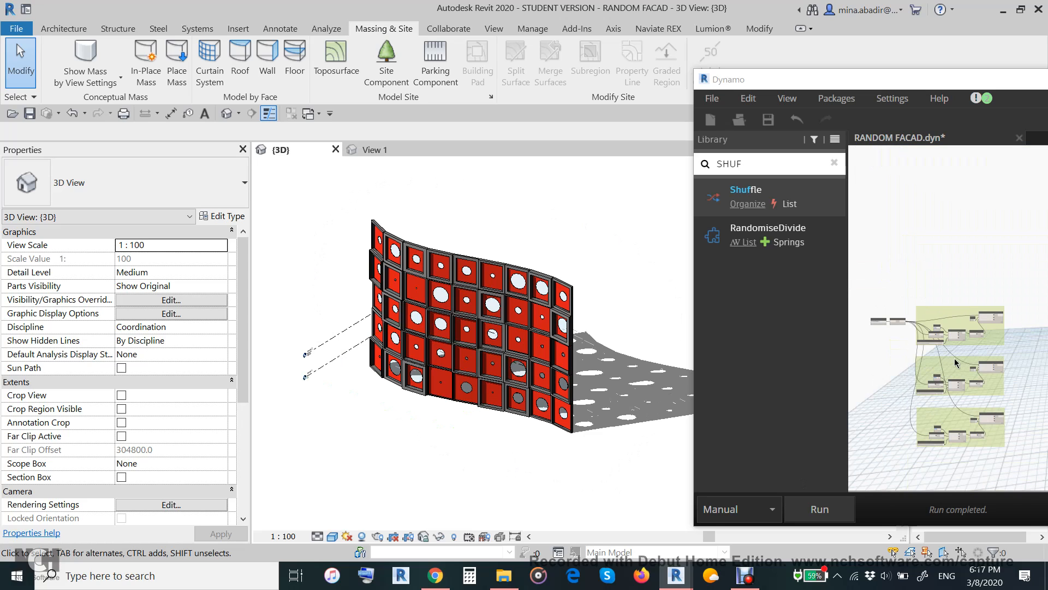
scroll(979, 202, "up", 2)
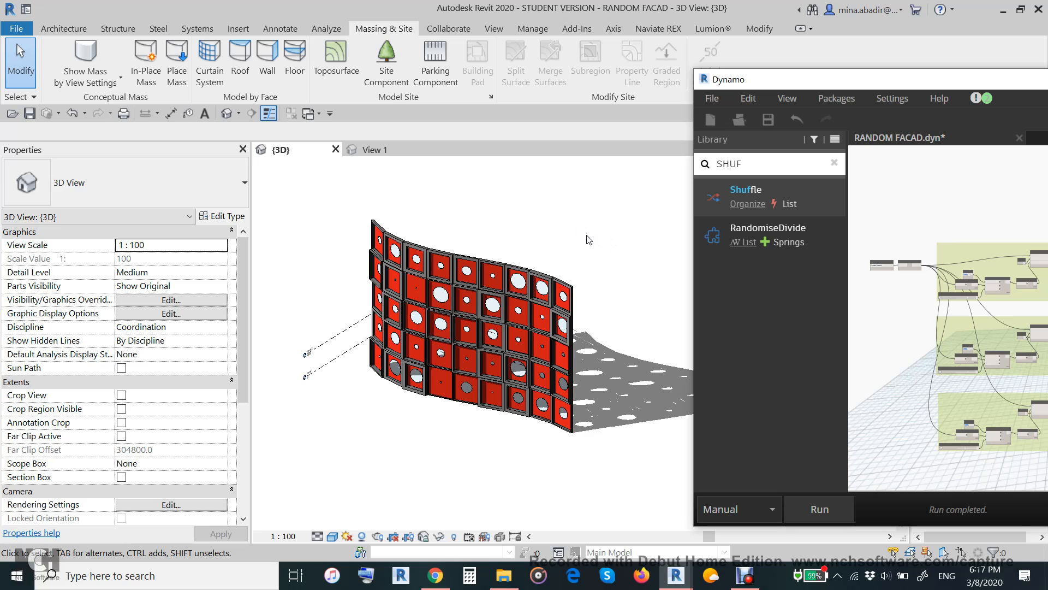
left_click(749, 583)
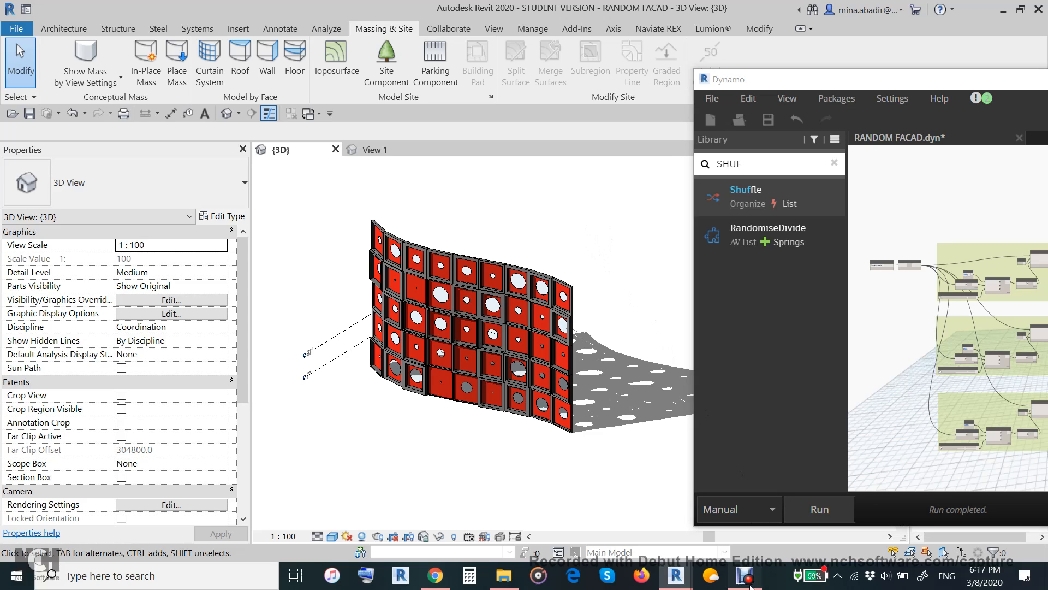